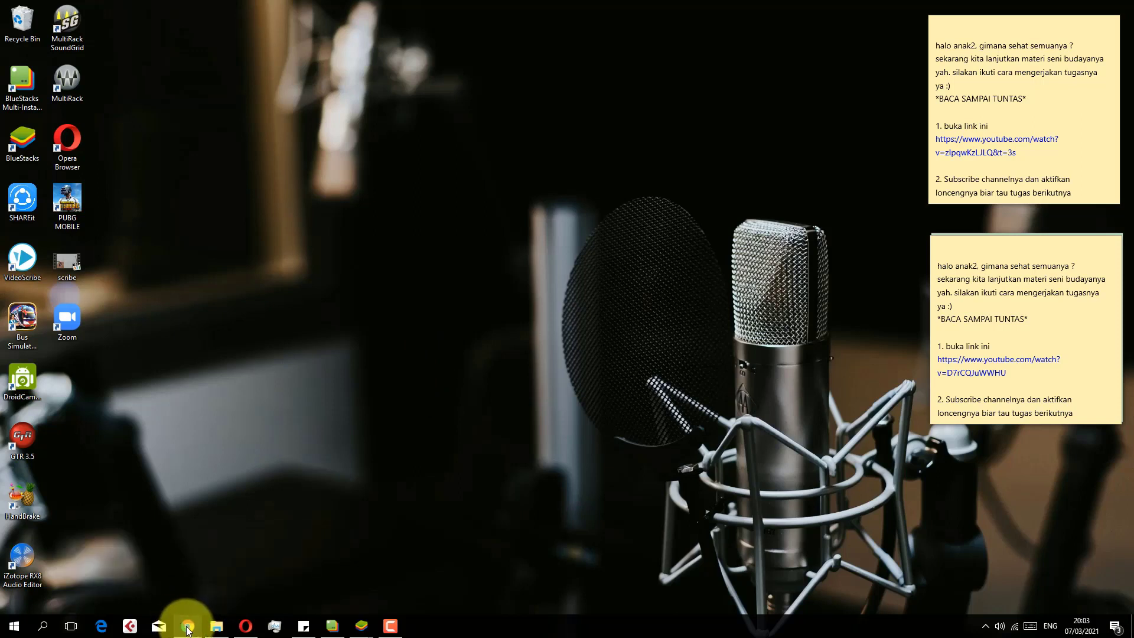
Bring Chrome's new tab forward, check the signed-in account, and show the Google apps grid
{"action": "mouse_move", "coordinate": [188, 628]}
{"action": "left_click", "coordinate": [215, 583]}
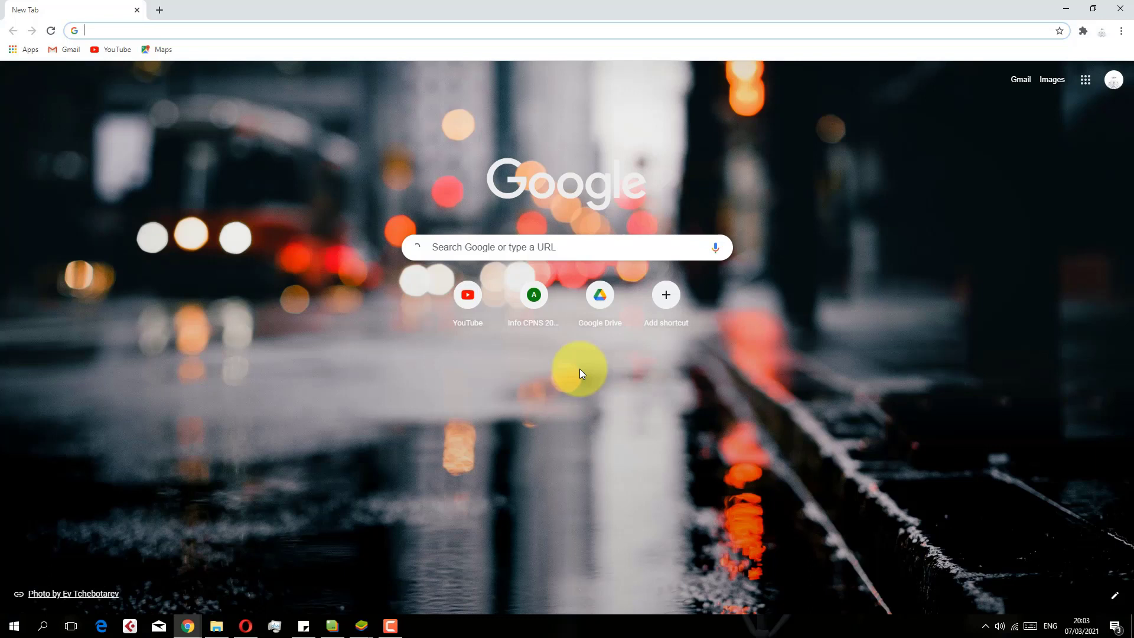
{"action": "left_click", "coordinate": [1112, 80]}
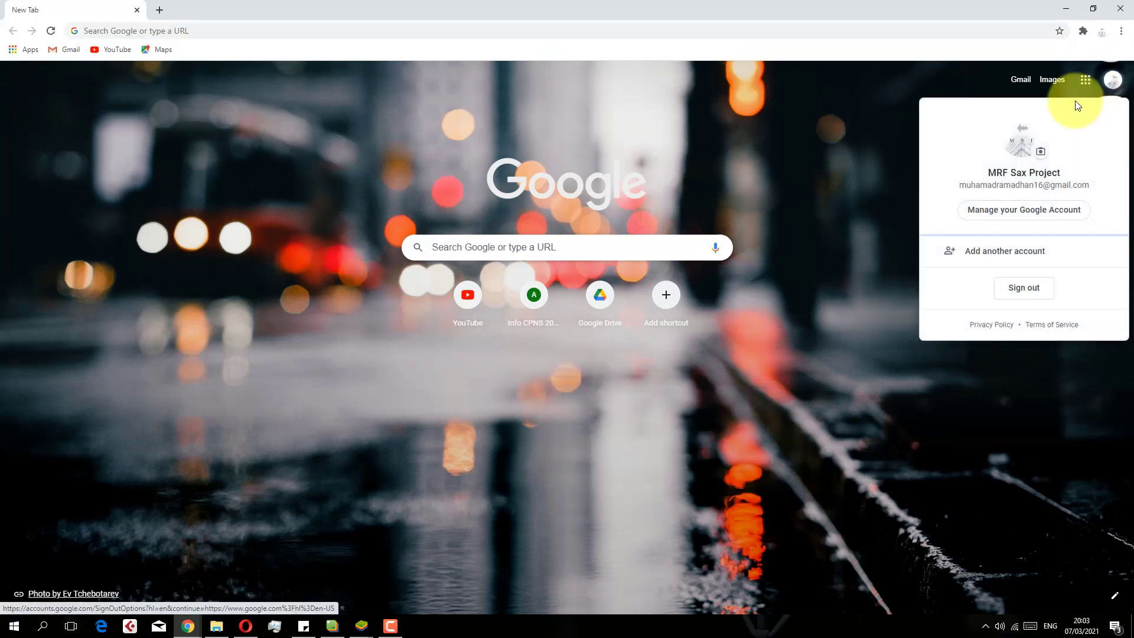
{"action": "left_click", "coordinate": [1082, 80]}
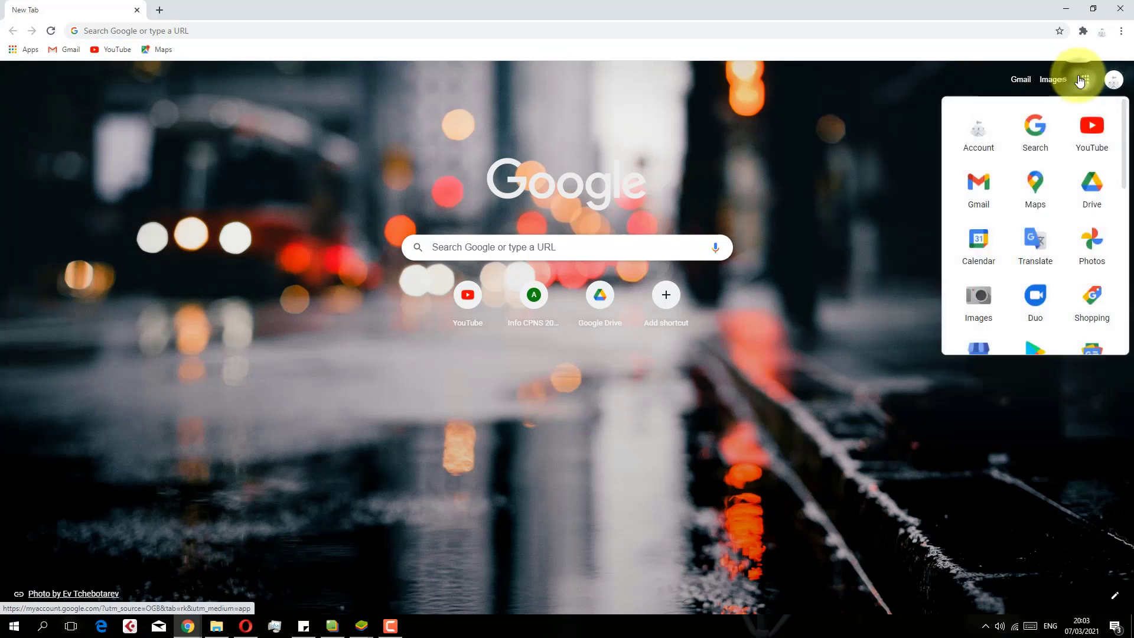
Go to Google Drive and create a new folder named 'latihan membuat google form'
{"action": "left_click", "coordinate": [1090, 198]}
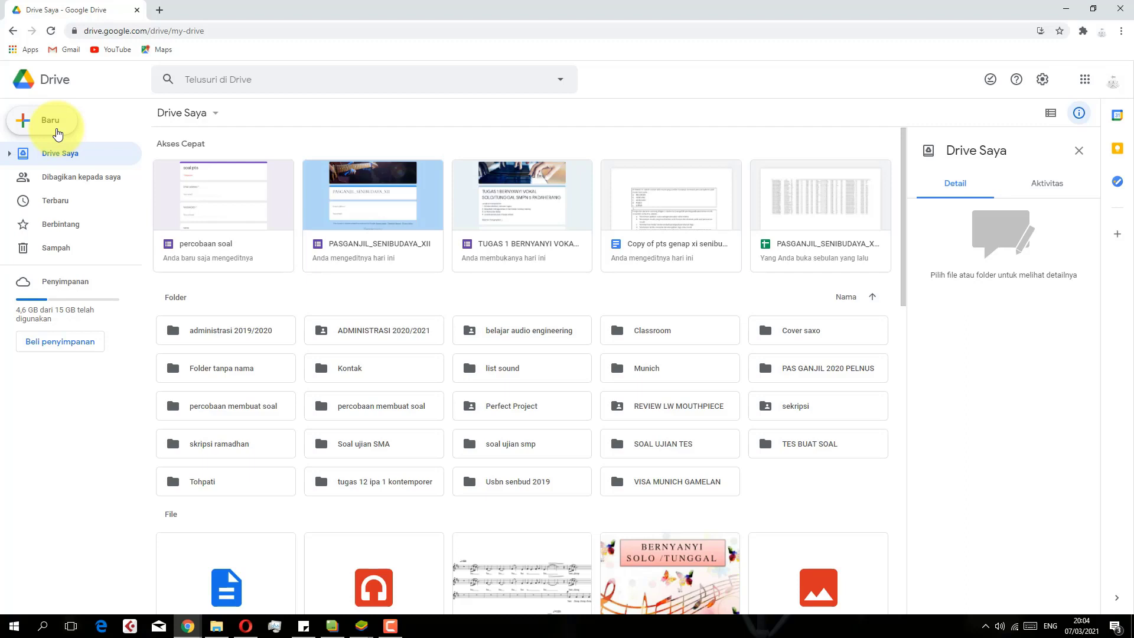
{"action": "left_click", "coordinate": [57, 130]}
{"action": "left_click", "coordinate": [69, 128]}
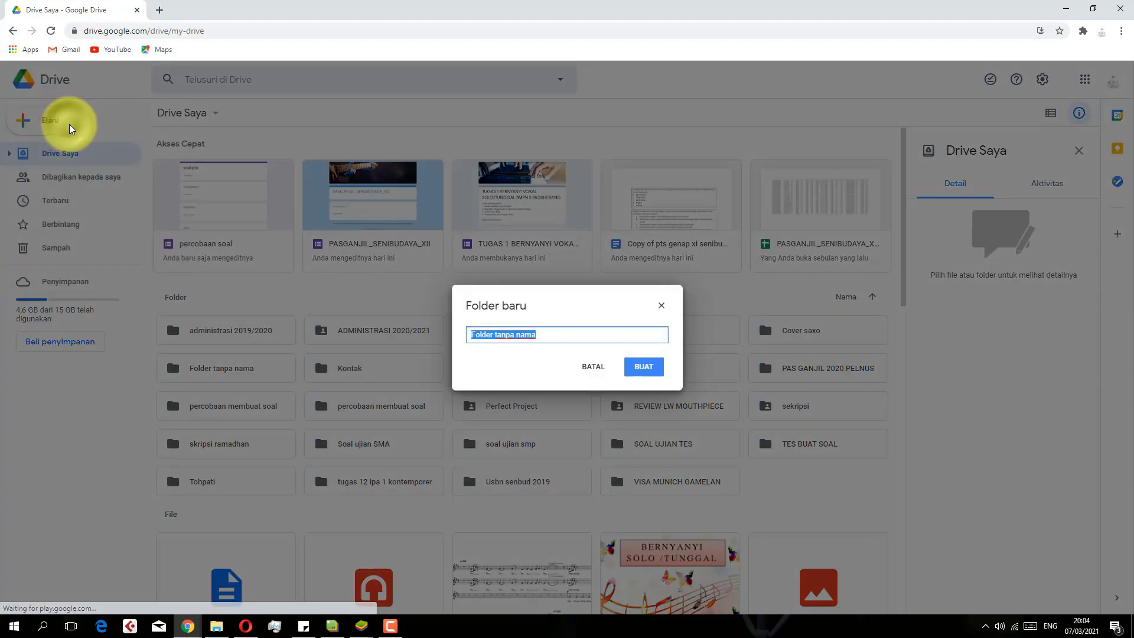
{"action": "type", "text": "latihan membuatgoogle form"}
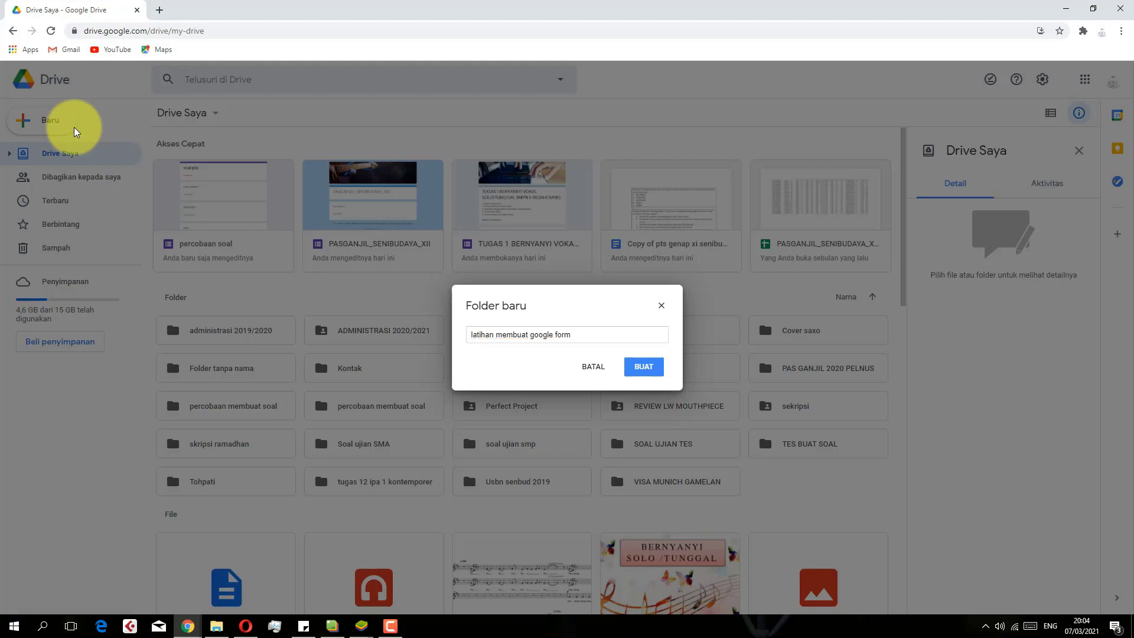
{"action": "key", "text": "Return"}
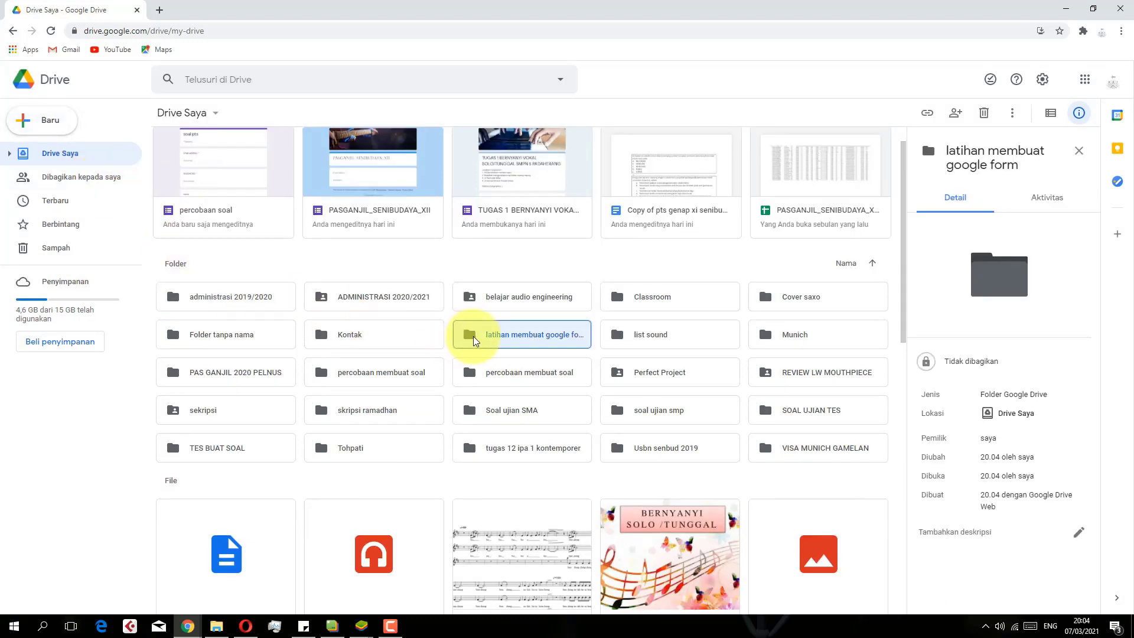
Inside the 'latihan membuat google form' folder, create a blank Google Form
{"action": "double_click", "coordinate": [473, 338]}
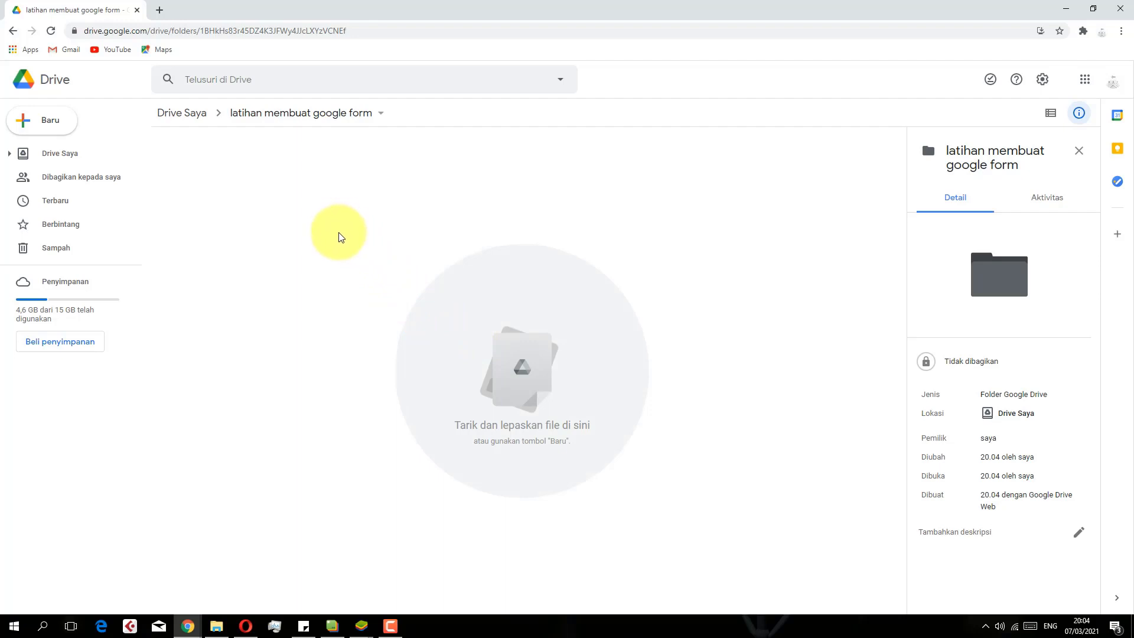
{"action": "right_click", "coordinate": [346, 247]}
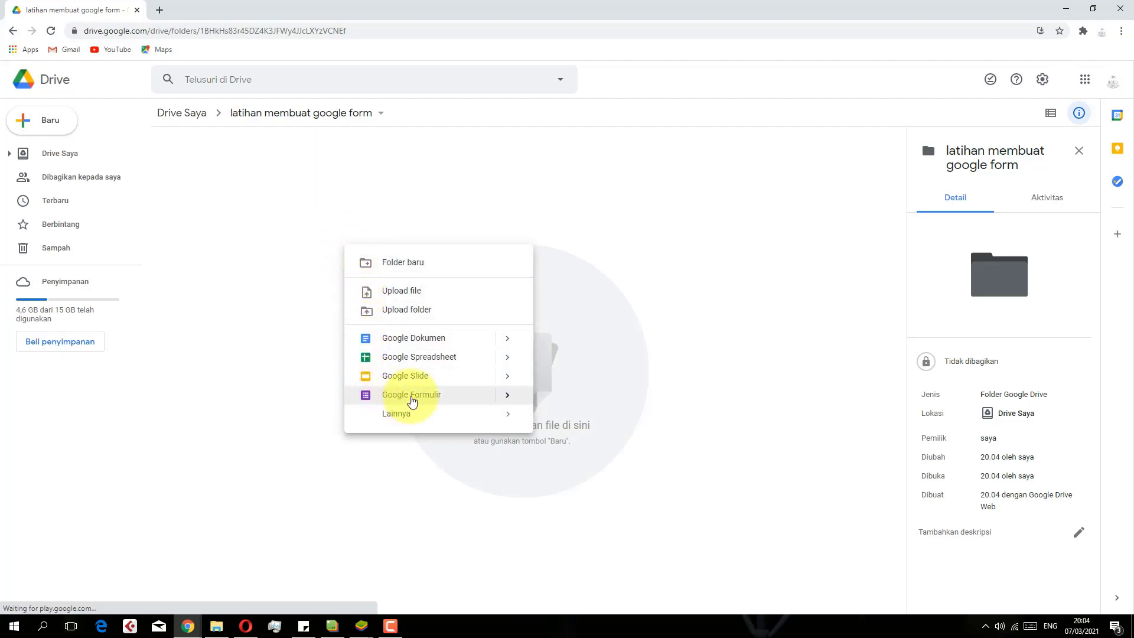
{"action": "left_click", "coordinate": [506, 401]}
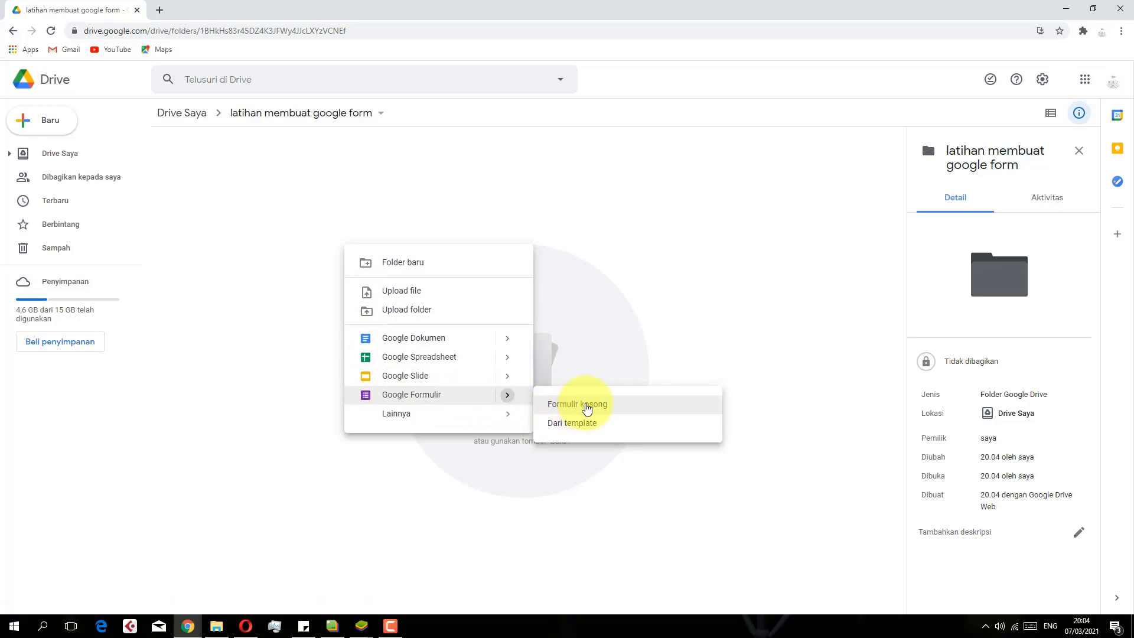
{"action": "left_click", "coordinate": [587, 407]}
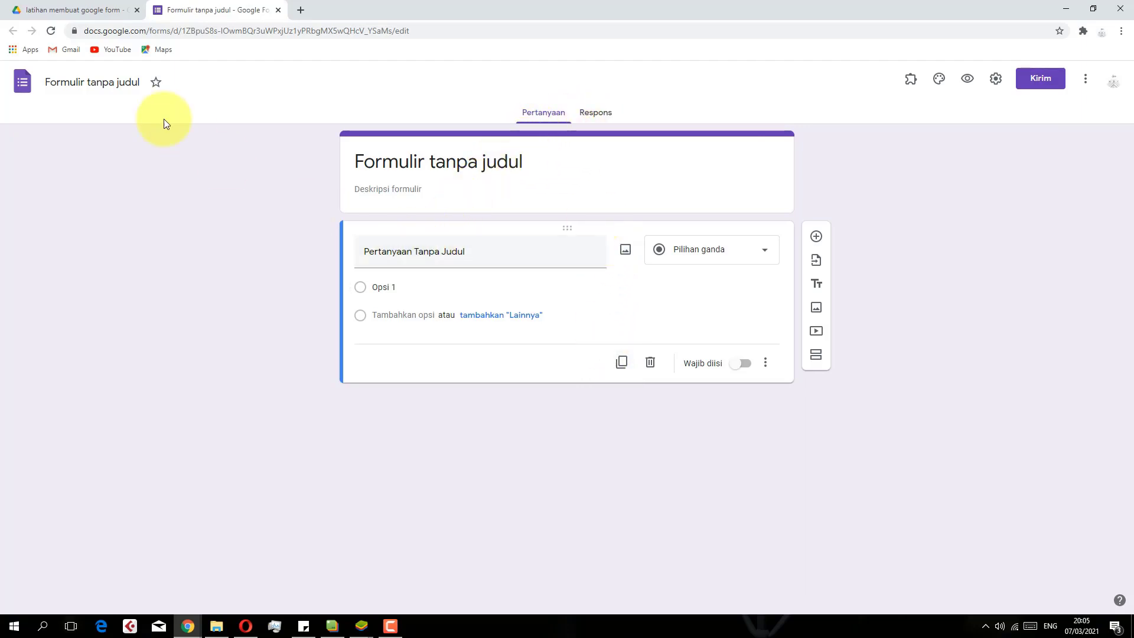
Title the form 'soal latihan'
{"action": "left_click", "coordinate": [88, 81]}
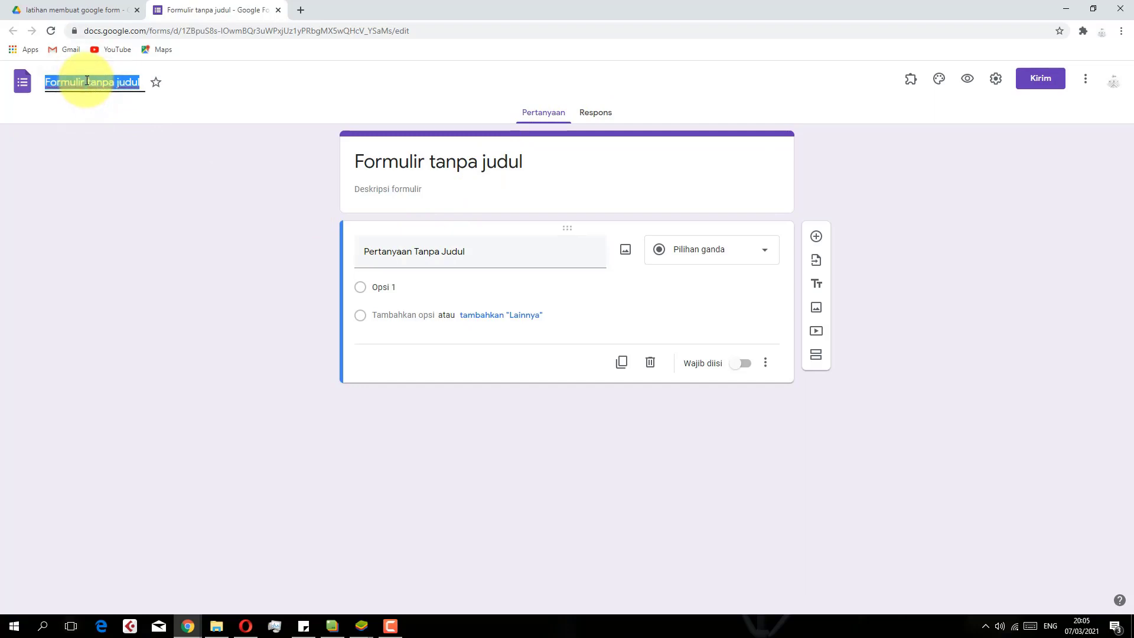
{"action": "type", "text": "soal latihan"}
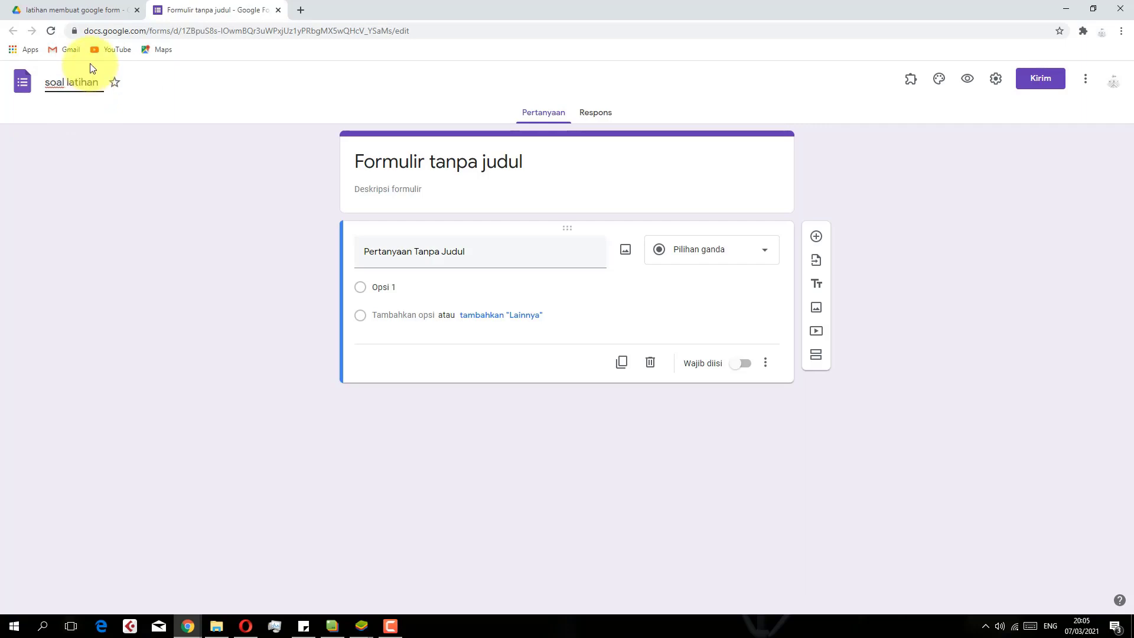
{"action": "left_click", "coordinate": [157, 189]}
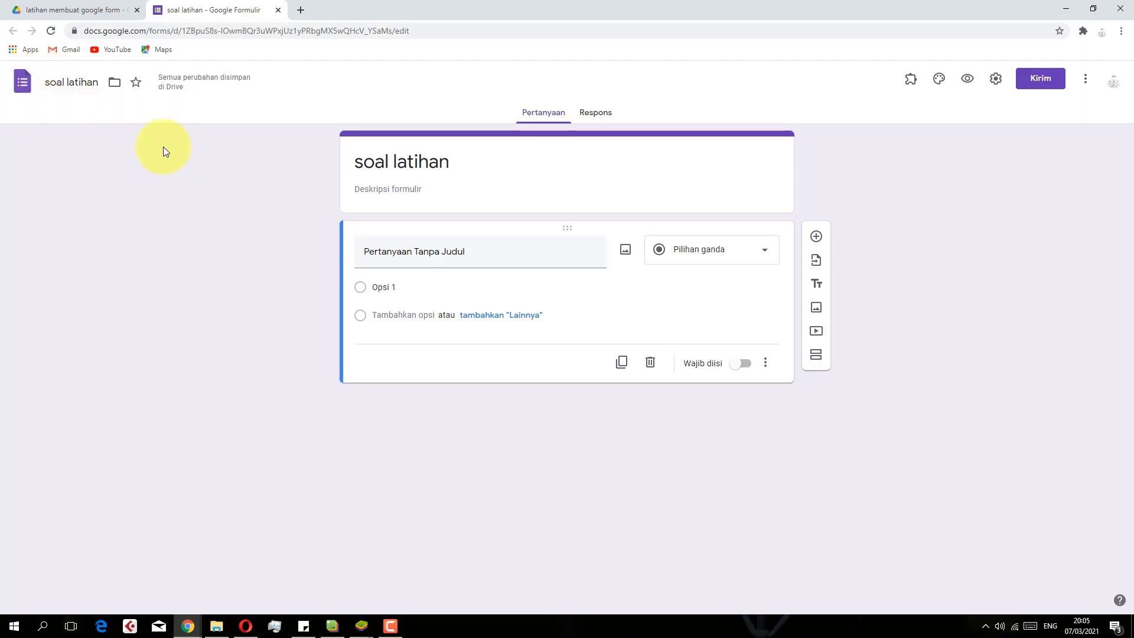
Give the form the description 'bahasa indonesia', fixing the typo
{"action": "left_click", "coordinate": [438, 166]}
{"action": "left_click", "coordinate": [71, 82]}
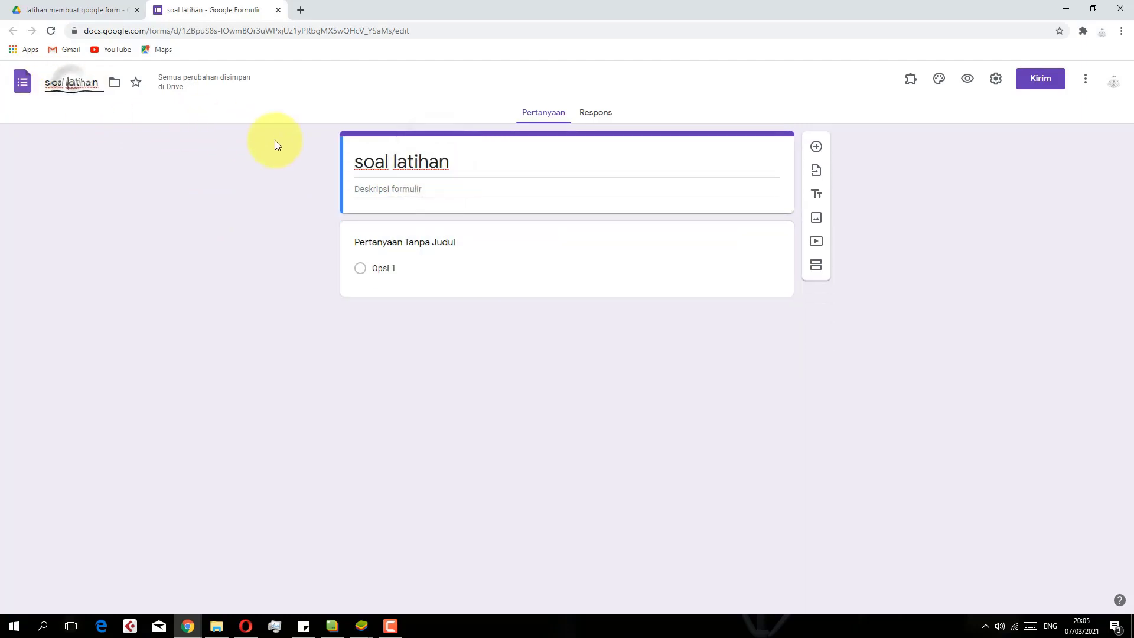
{"action": "left_click", "coordinate": [356, 188]}
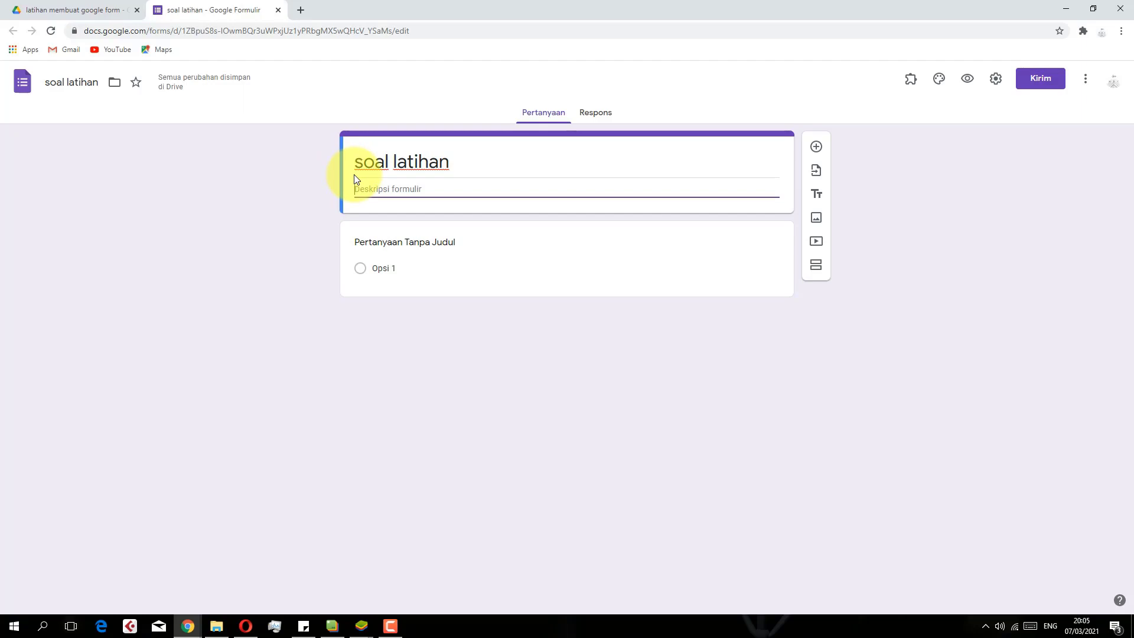
{"action": "type", "text": "bahasa indonesoa"}
{"action": "key", "text": "BackSpace"}
{"action": "key", "text": "BackSpace"}
{"action": "type", "text": "ia"}
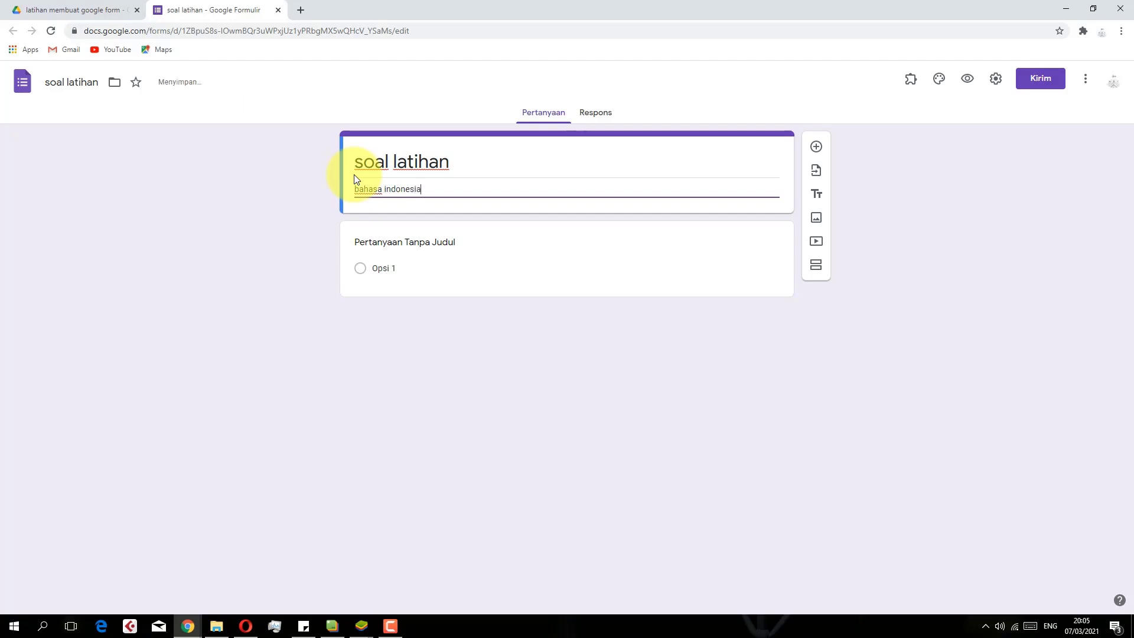
{"action": "left_click", "coordinate": [399, 298]}
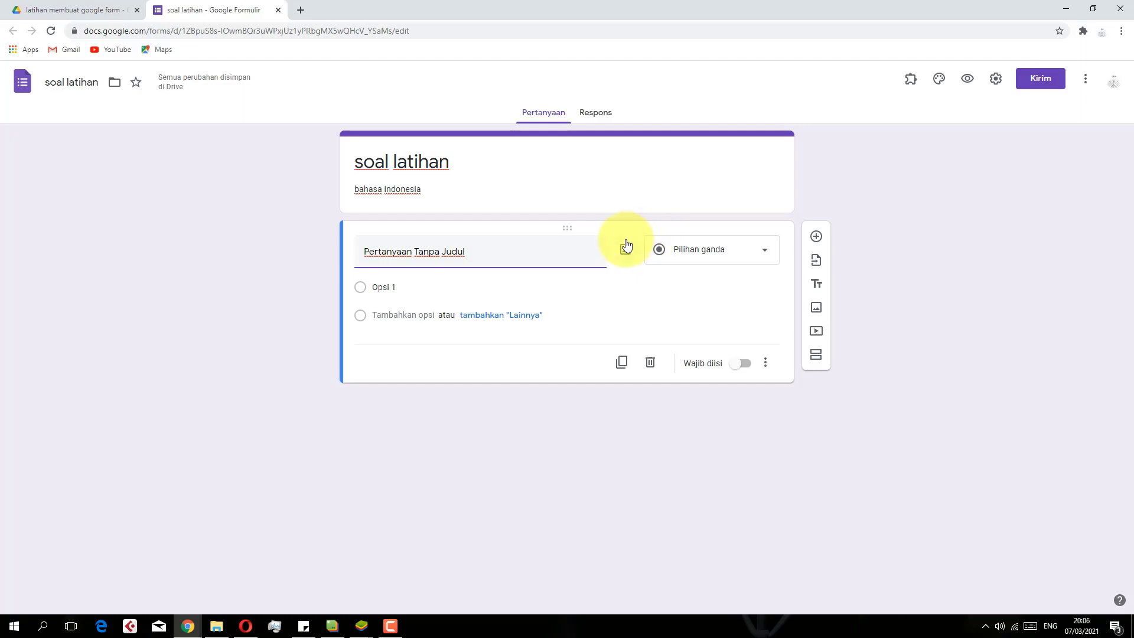
Insert two new blank questions after the first question
{"action": "left_click", "coordinate": [817, 237]}
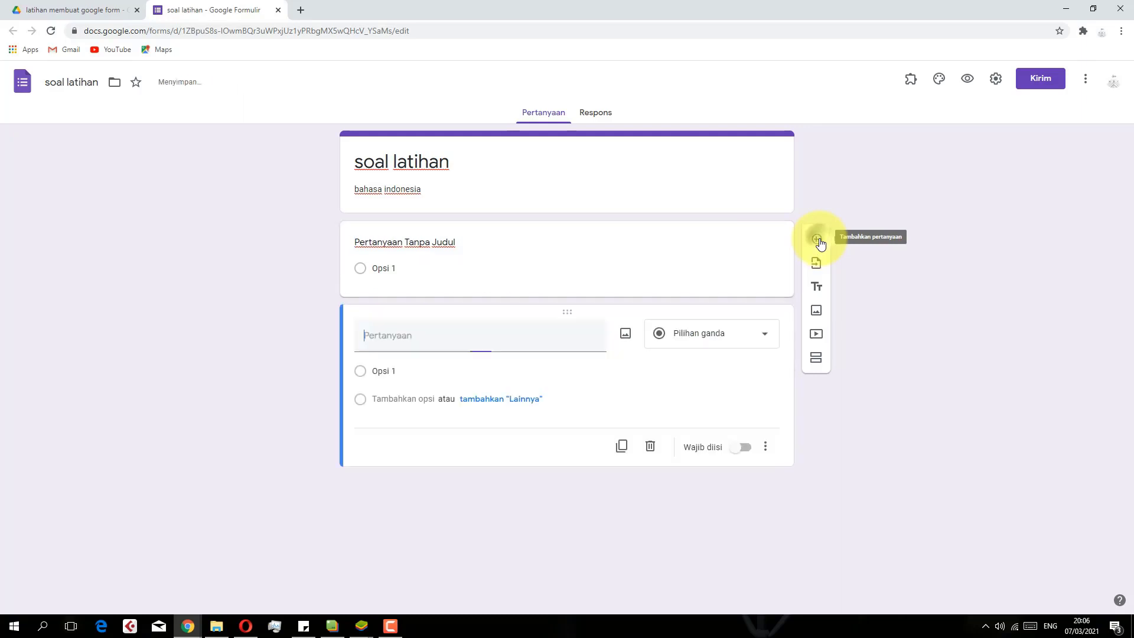
{"action": "left_click", "coordinate": [813, 319]}
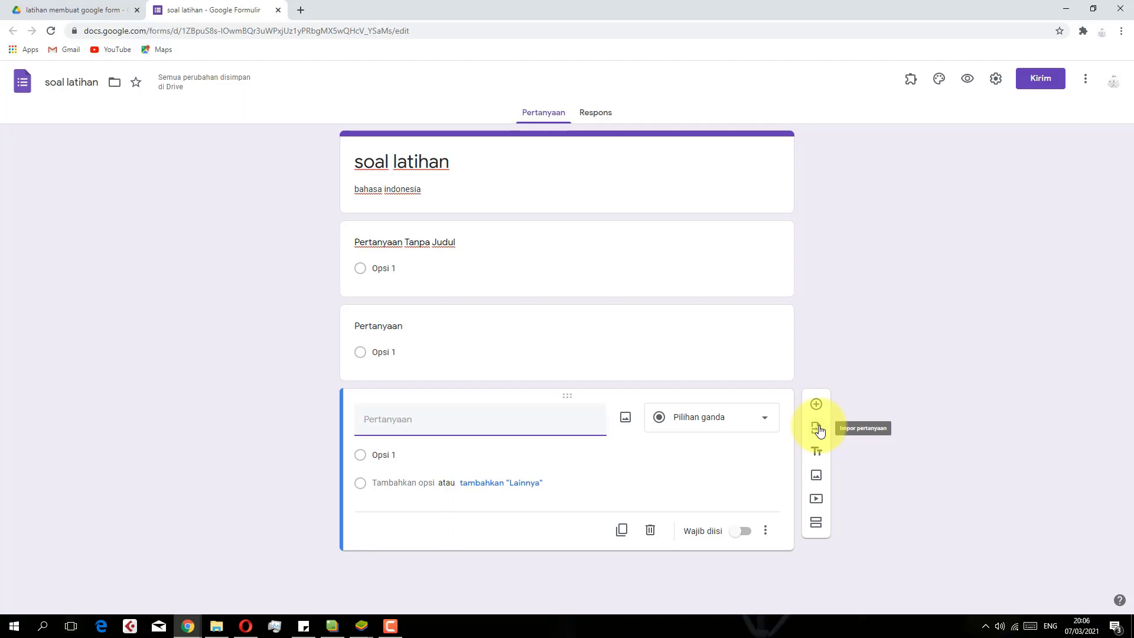
Import the first SOAL PG question (aerophone, answer RECORDER) from PASGANJIL2020_SENIBUDAYA_XI
{"action": "left_click", "coordinate": [818, 428]}
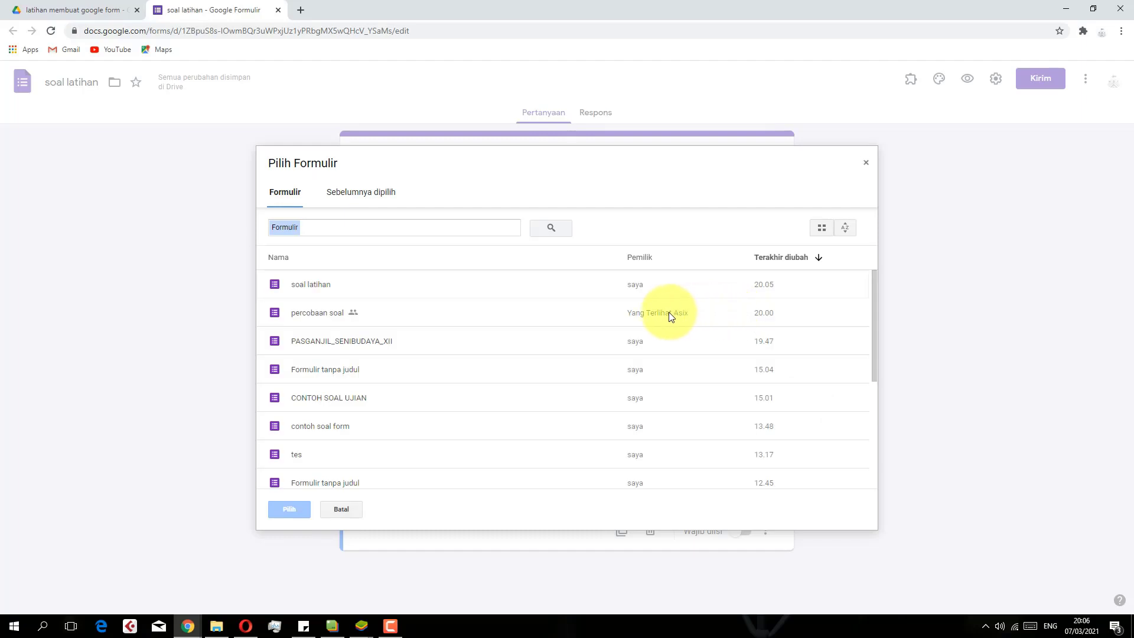
{"action": "left_click", "coordinate": [345, 289]}
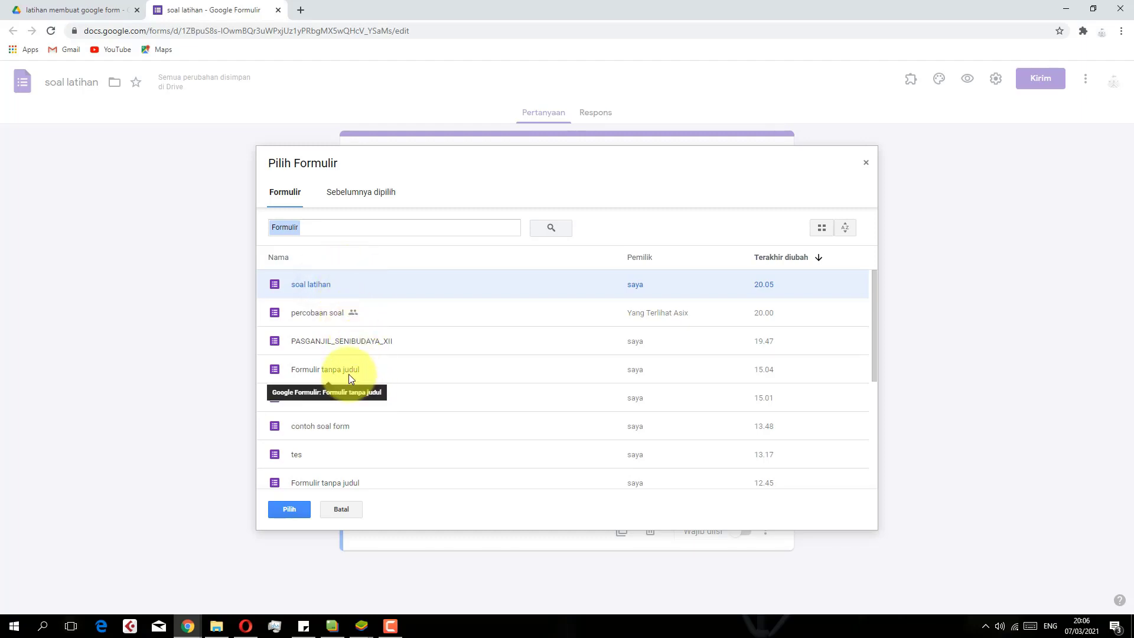
{"action": "scroll", "coordinate": [349, 373], "scroll_direction": "down", "scroll_amount": 1}
{"action": "scroll", "coordinate": [345, 430], "scroll_direction": "down", "scroll_amount": 3}
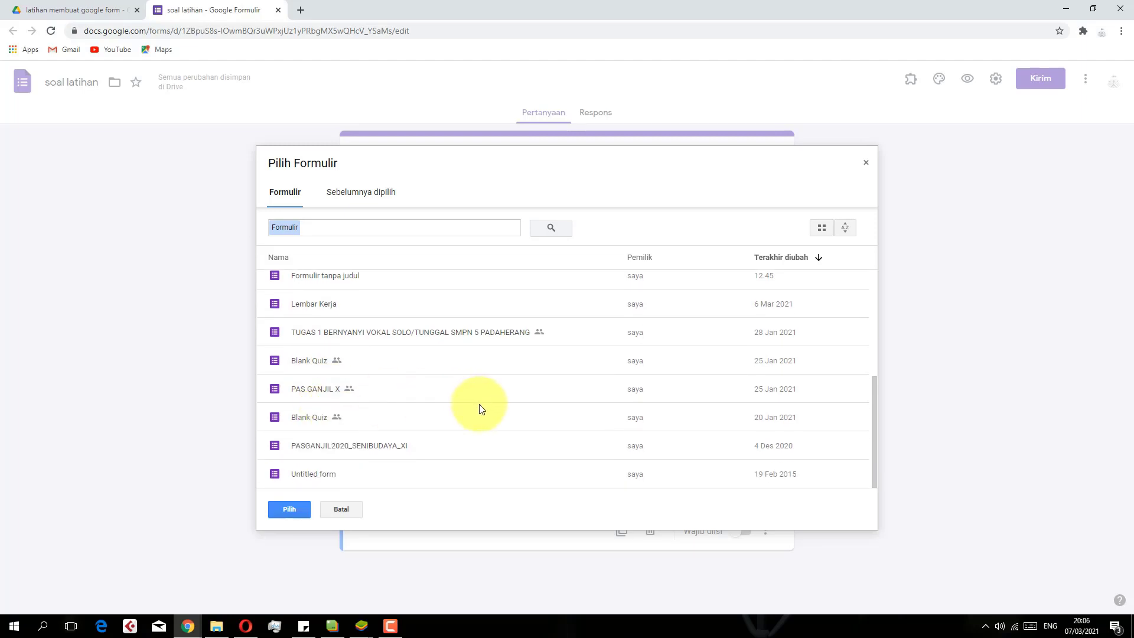
{"action": "left_click", "coordinate": [377, 445]}
{"action": "left_click", "coordinate": [289, 509]}
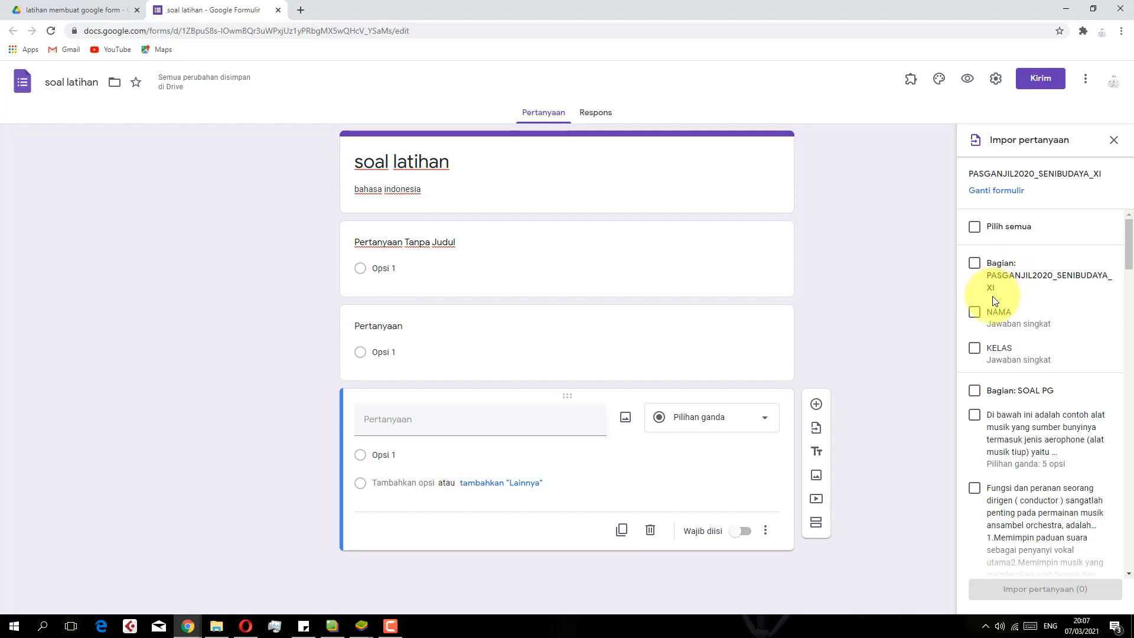
{"action": "scroll", "coordinate": [991, 305], "scroll_direction": "down", "scroll_amount": 2}
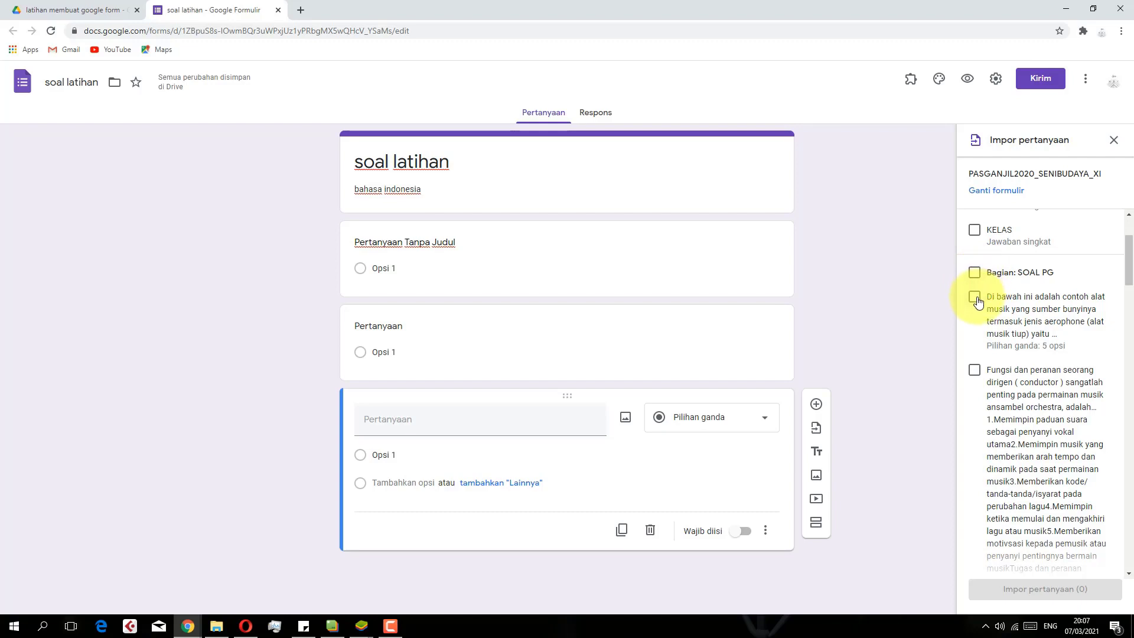
{"action": "left_click", "coordinate": [975, 299]}
{"action": "left_click", "coordinate": [1023, 589]}
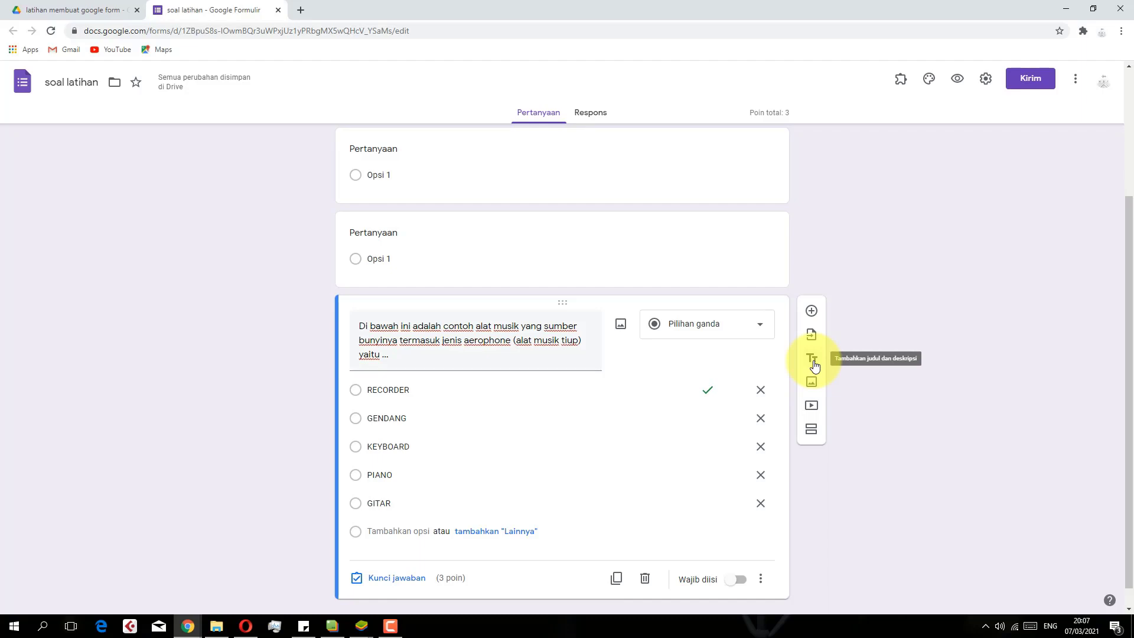
Delete the empty untitled title-and-description card
{"action": "scroll", "coordinate": [815, 367], "scroll_direction": "up", "scroll_amount": 3}
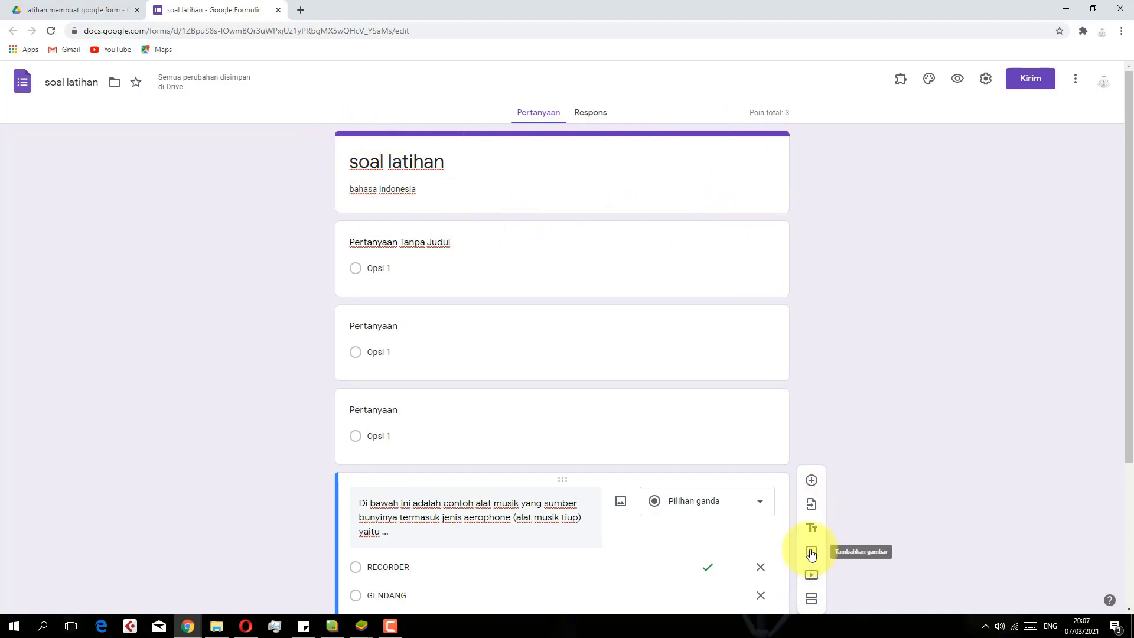
{"action": "left_click", "coordinate": [817, 528]}
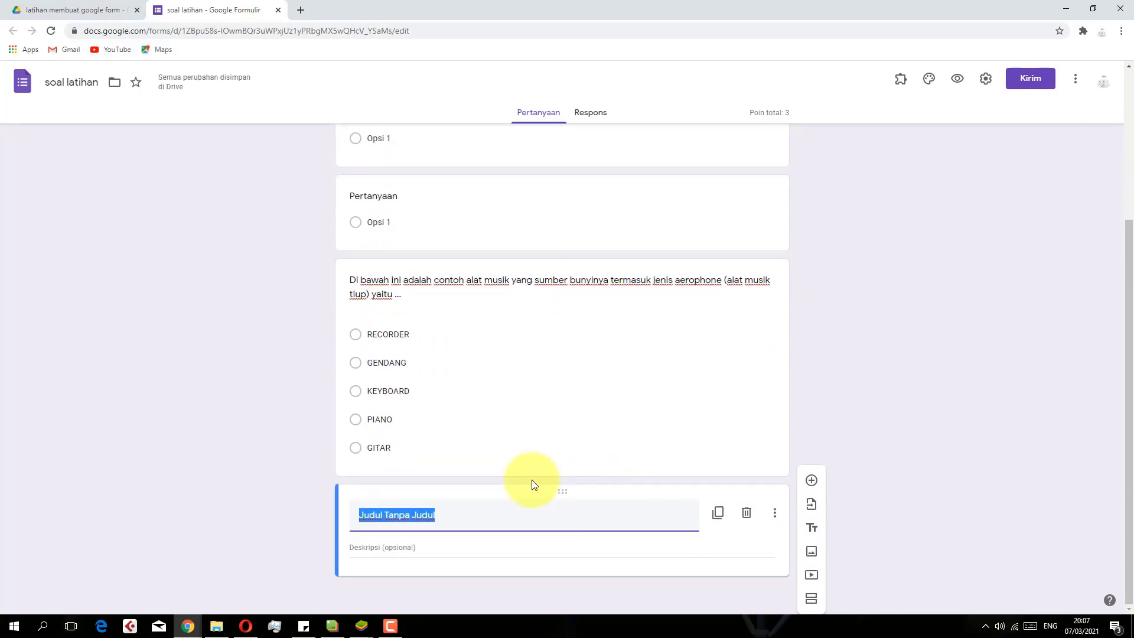
{"action": "scroll", "coordinate": [449, 508], "scroll_direction": "up", "scroll_amount": 4}
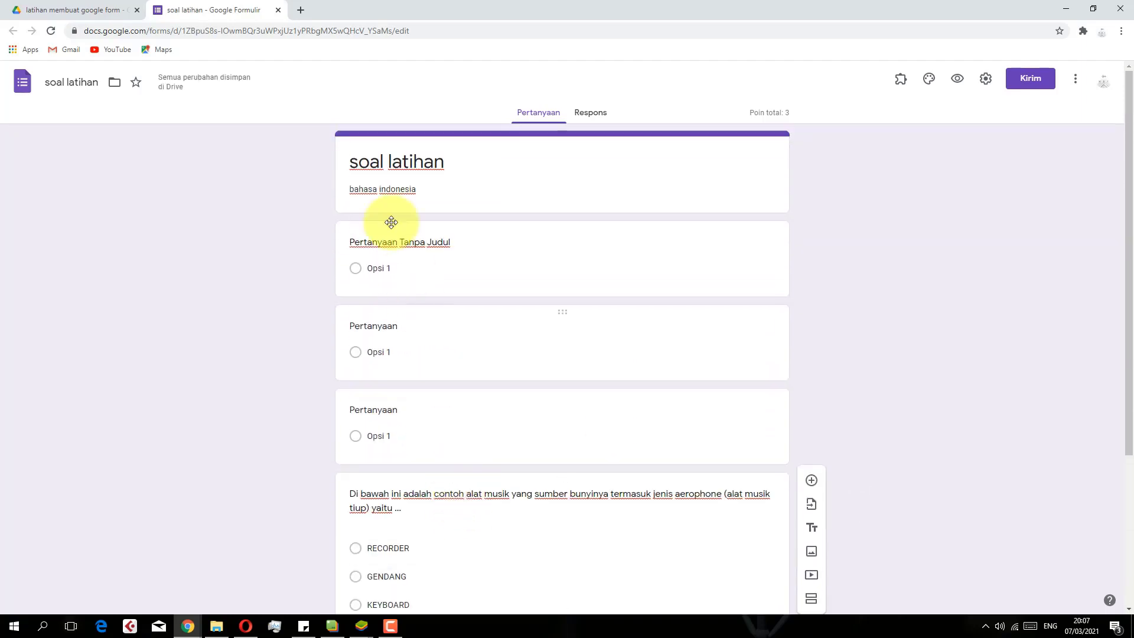
{"action": "scroll", "coordinate": [842, 352], "scroll_direction": "down", "scroll_amount": 4}
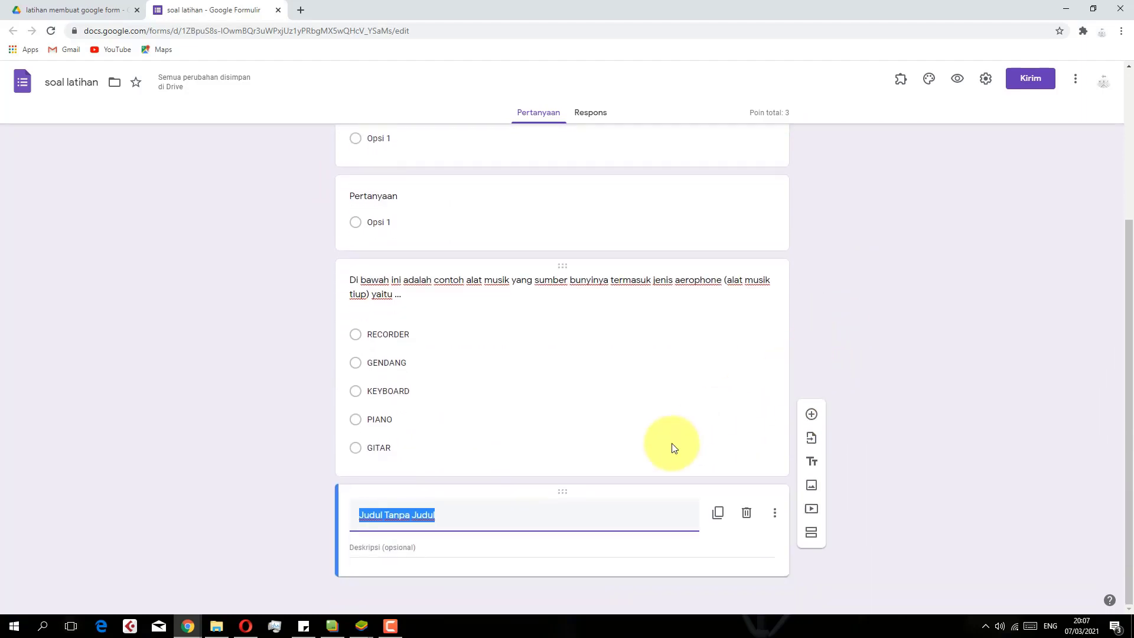
{"action": "left_click", "coordinate": [746, 513]}
{"action": "left_click", "coordinate": [746, 514]}
Delete the three empty question cards, leaving only the aerophone question
{"action": "scroll", "coordinate": [611, 291], "scroll_direction": "up", "scroll_amount": 3}
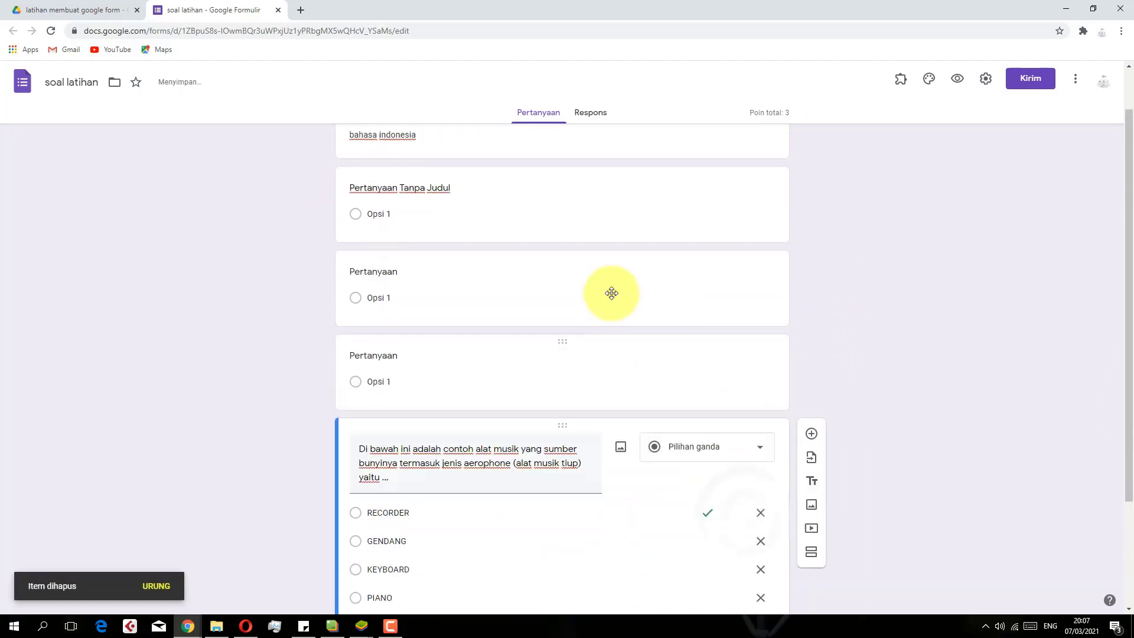
{"action": "left_click", "coordinate": [692, 395]}
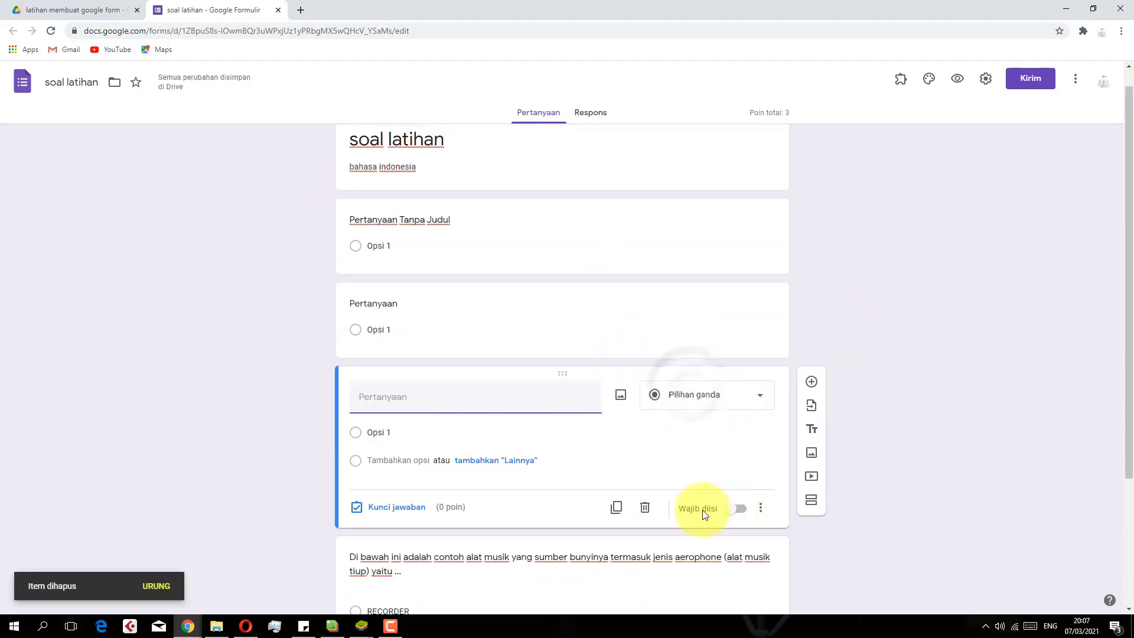
{"action": "left_click", "coordinate": [644, 506]}
{"action": "left_click", "coordinate": [683, 254]}
{"action": "left_click", "coordinate": [647, 340]}
{"action": "left_click", "coordinate": [645, 356]}
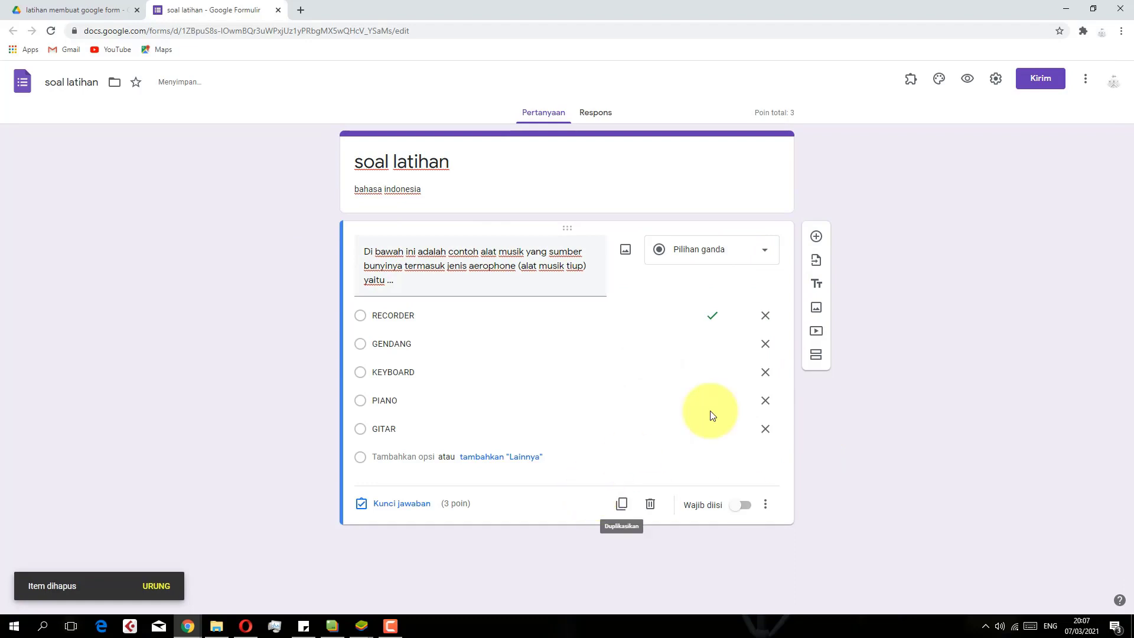
{"action": "left_click", "coordinate": [816, 307]}
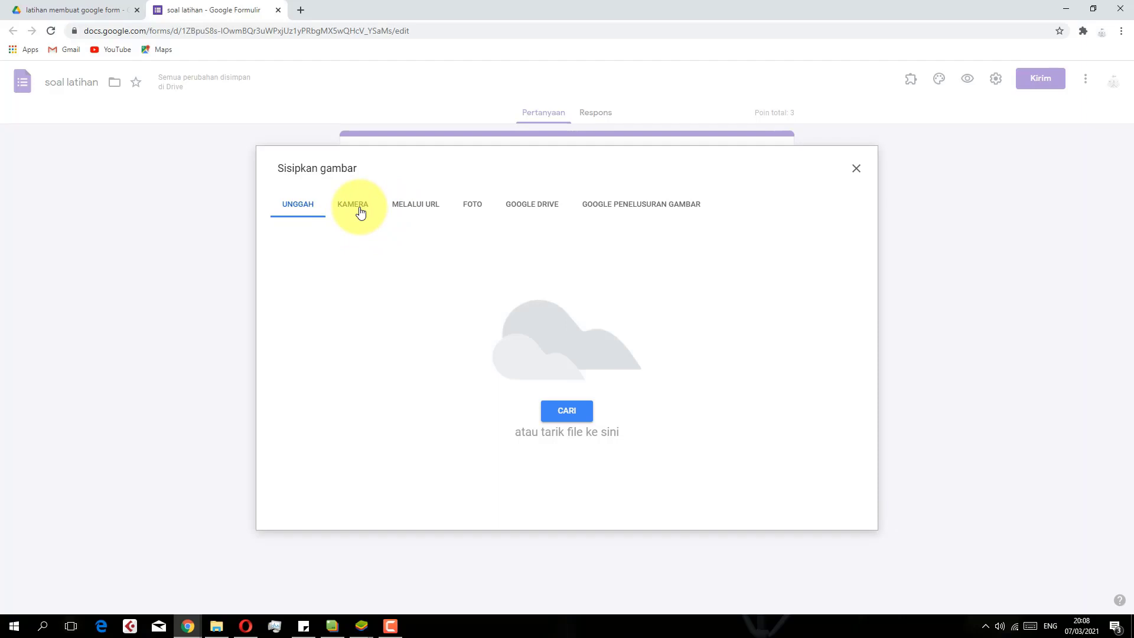
Insert the cups-and-microphone photo from Google Drive as an image item
{"action": "left_click", "coordinate": [471, 217]}
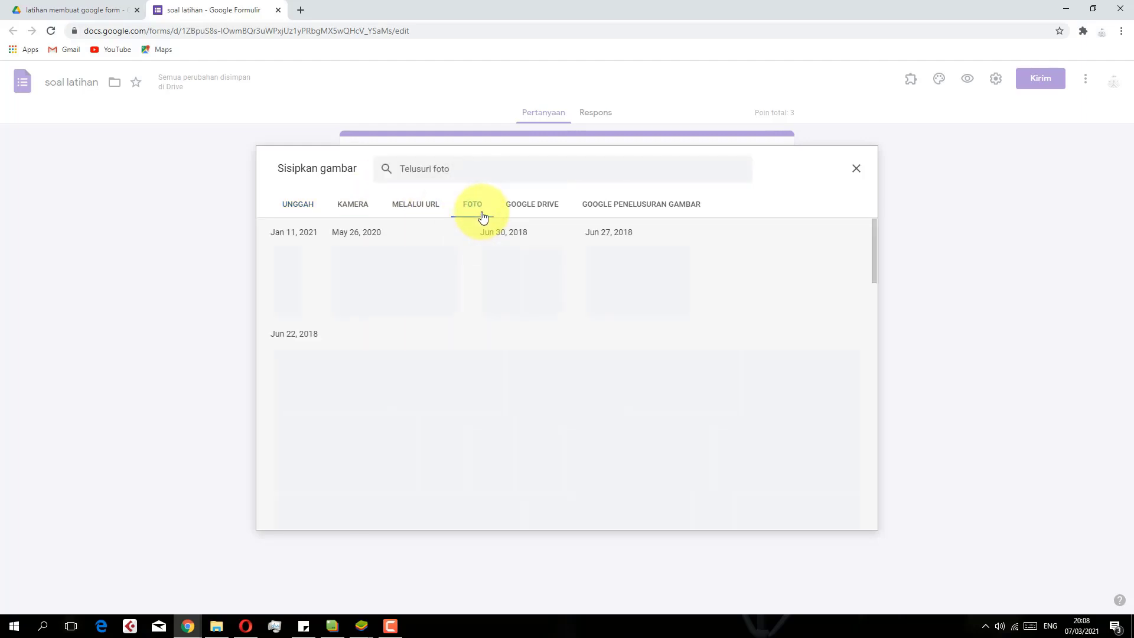
{"action": "left_click", "coordinate": [520, 207]}
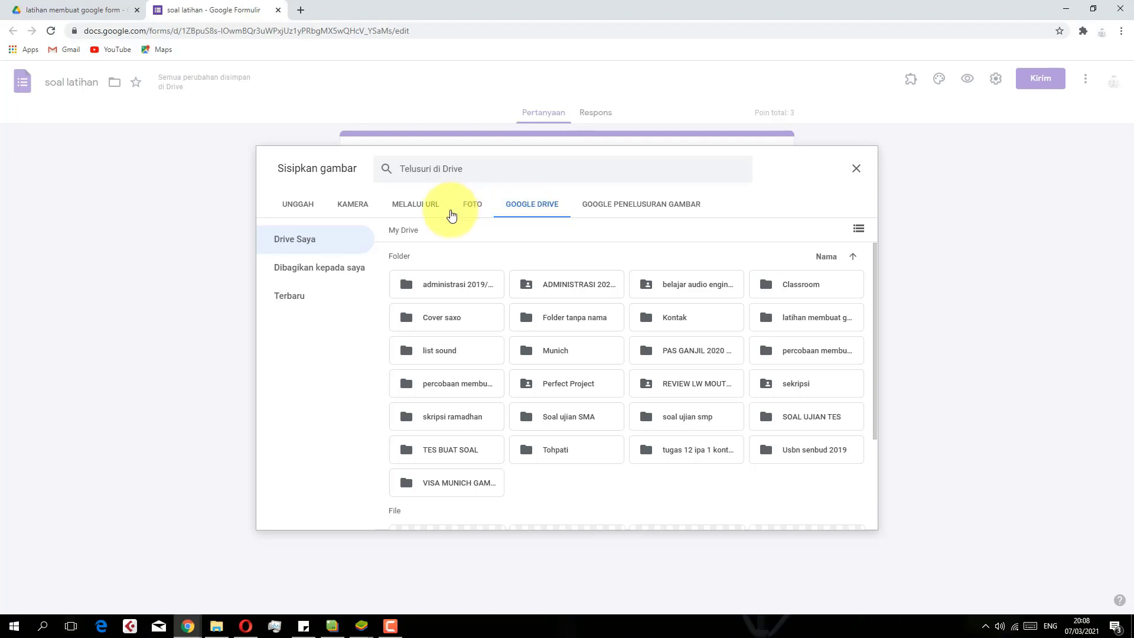
{"action": "scroll", "coordinate": [509, 341], "scroll_direction": "down", "scroll_amount": 1}
{"action": "scroll", "coordinate": [508, 350], "scroll_direction": "down", "scroll_amount": 1}
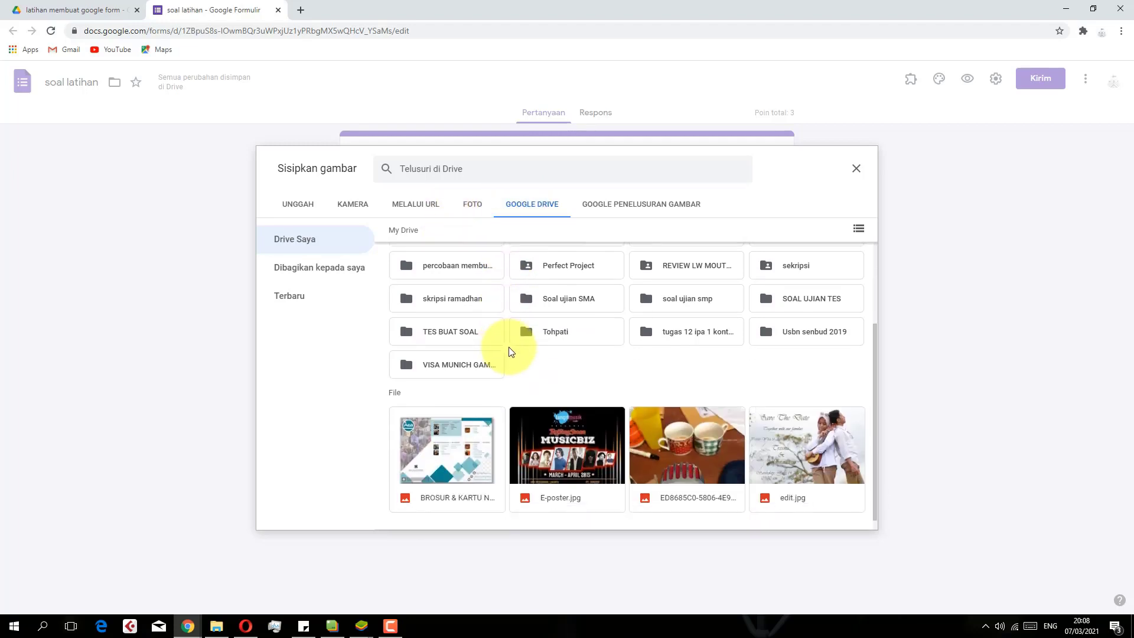
{"action": "left_click", "coordinate": [695, 443]}
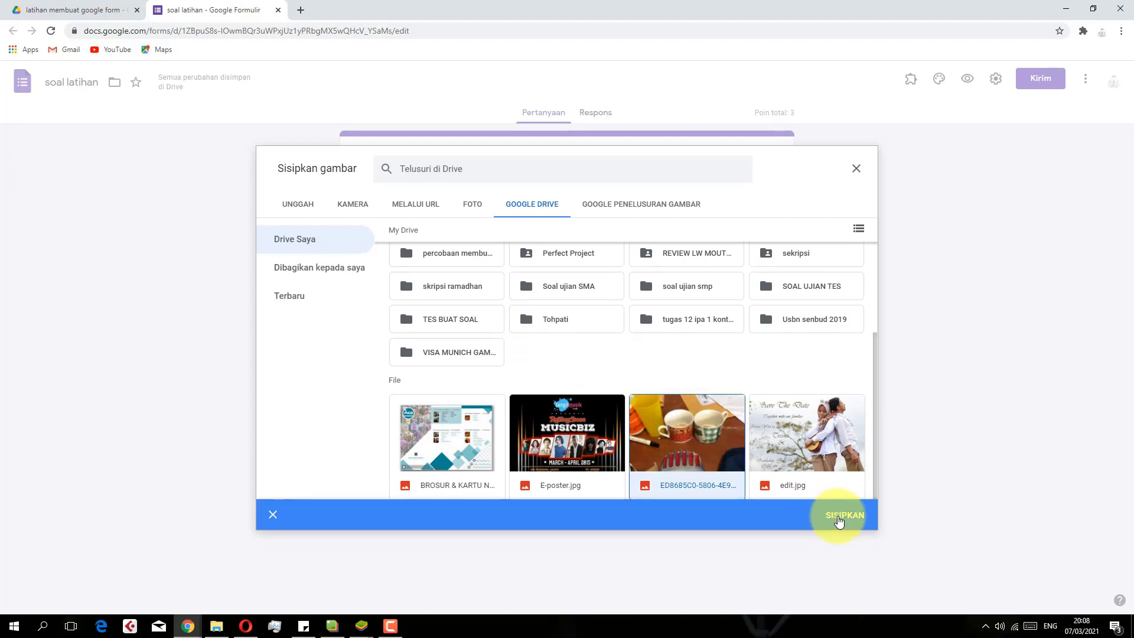
{"action": "left_click", "coordinate": [837, 517]}
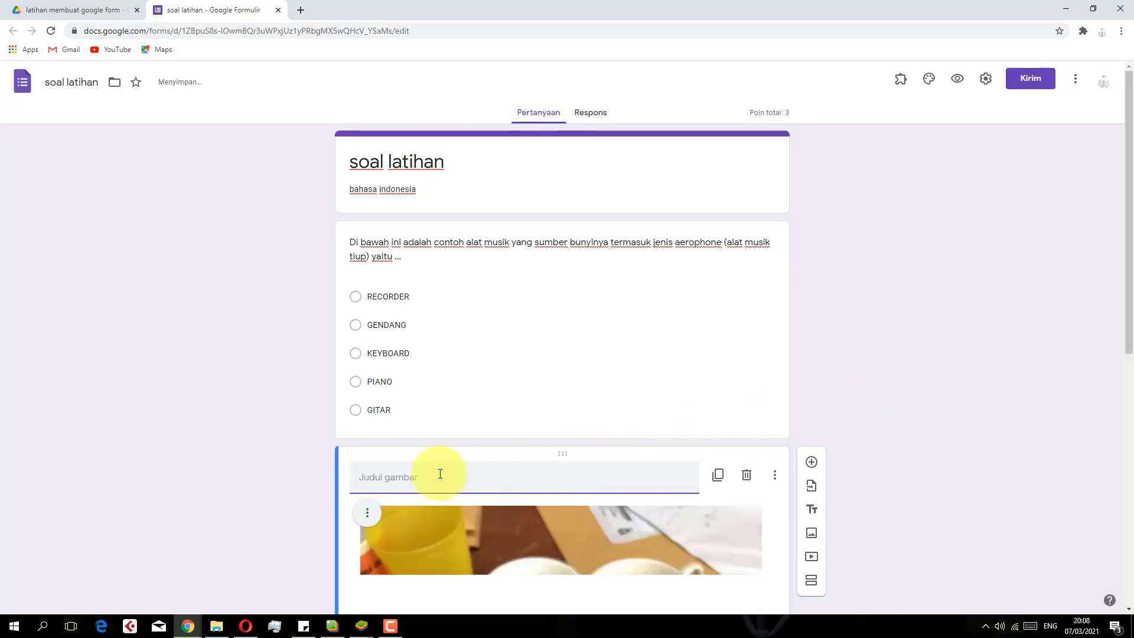
{"action": "scroll", "coordinate": [465, 458], "scroll_direction": "up", "scroll_amount": 5}
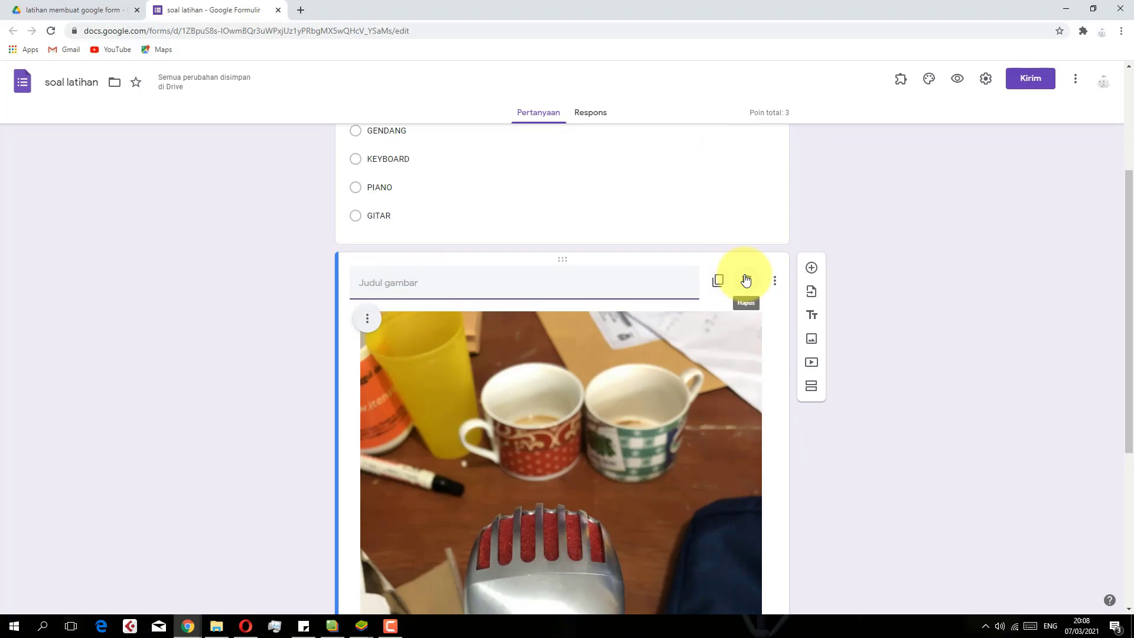
Delete the separate image item and attach the Drive cups photo inside the aerophone question
{"action": "left_click", "coordinate": [746, 280]}
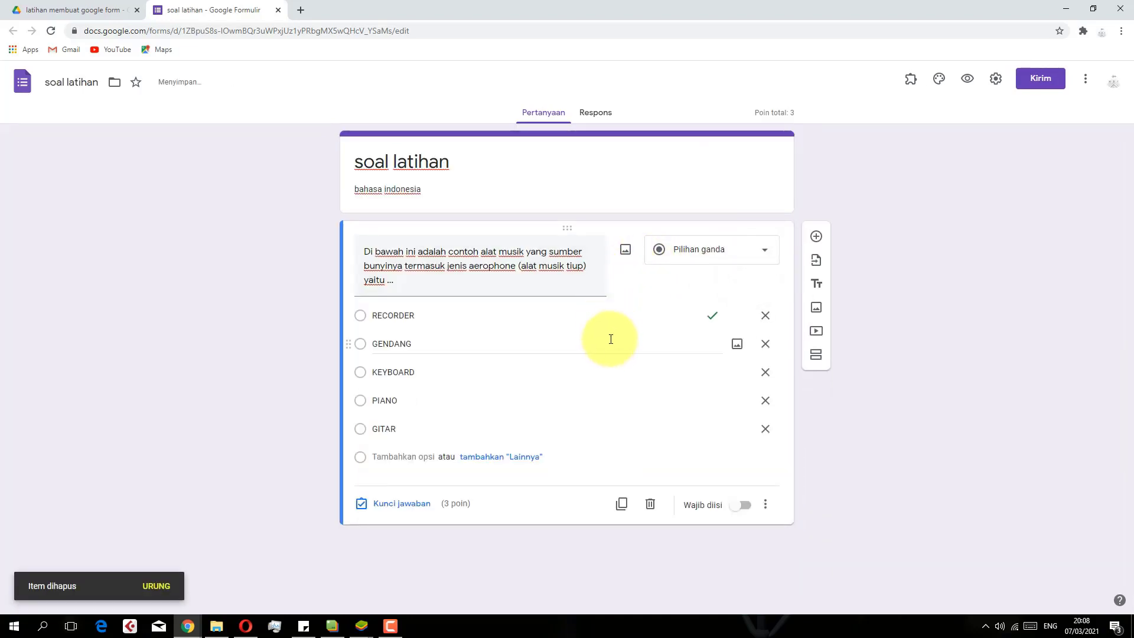
{"action": "left_click", "coordinate": [625, 253]}
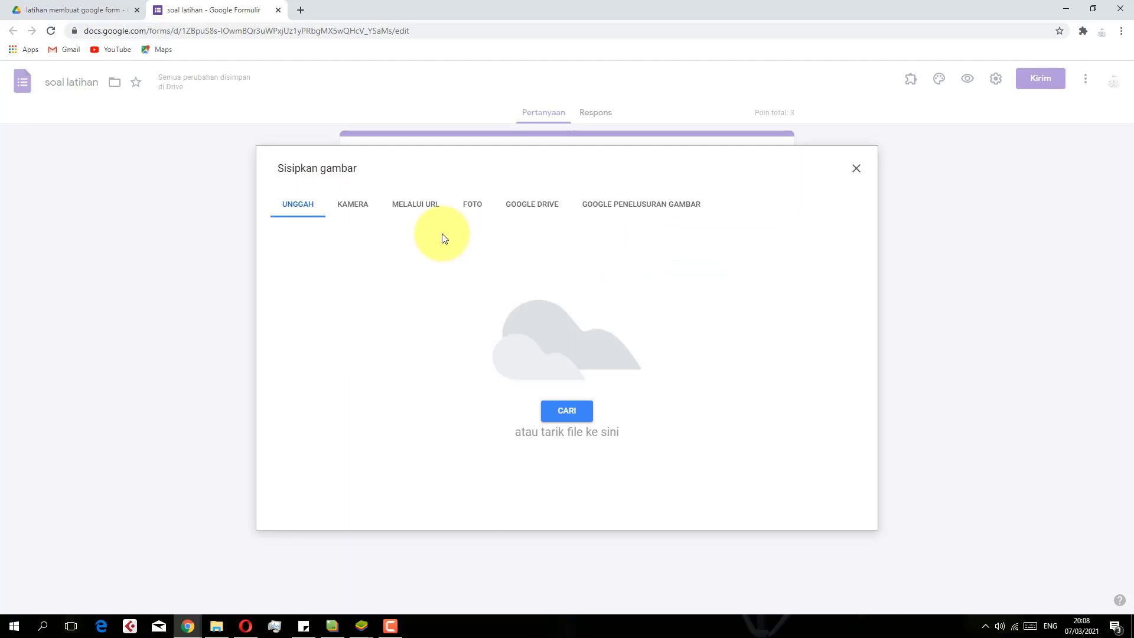
{"action": "left_click", "coordinate": [482, 208]}
{"action": "left_click", "coordinate": [519, 208]}
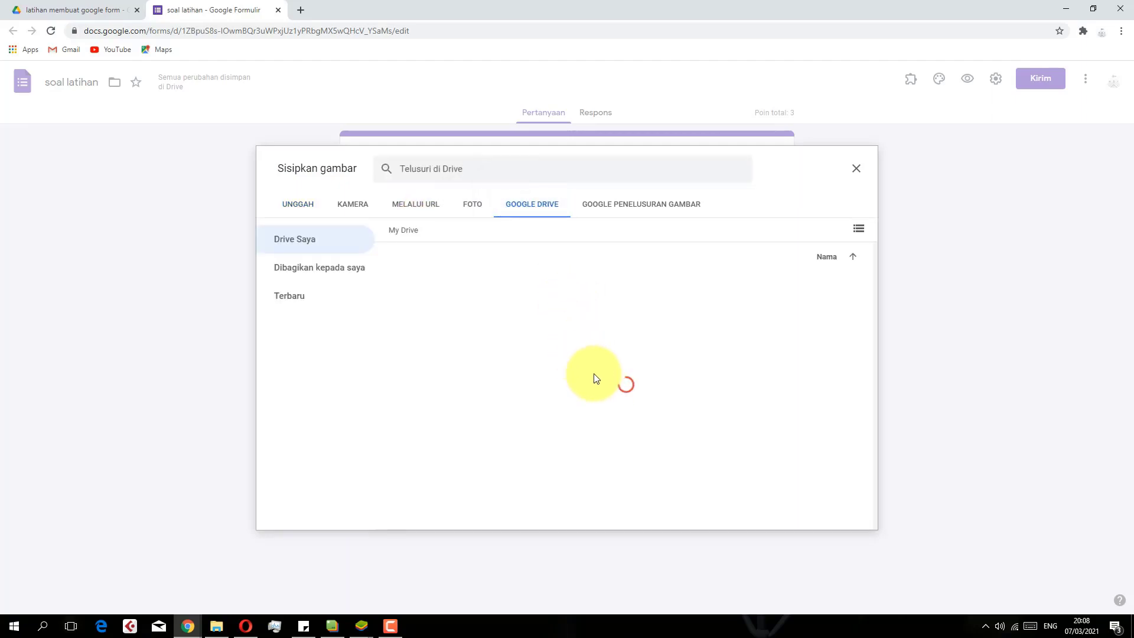
{"action": "scroll", "coordinate": [593, 378], "scroll_direction": "down", "scroll_amount": 3}
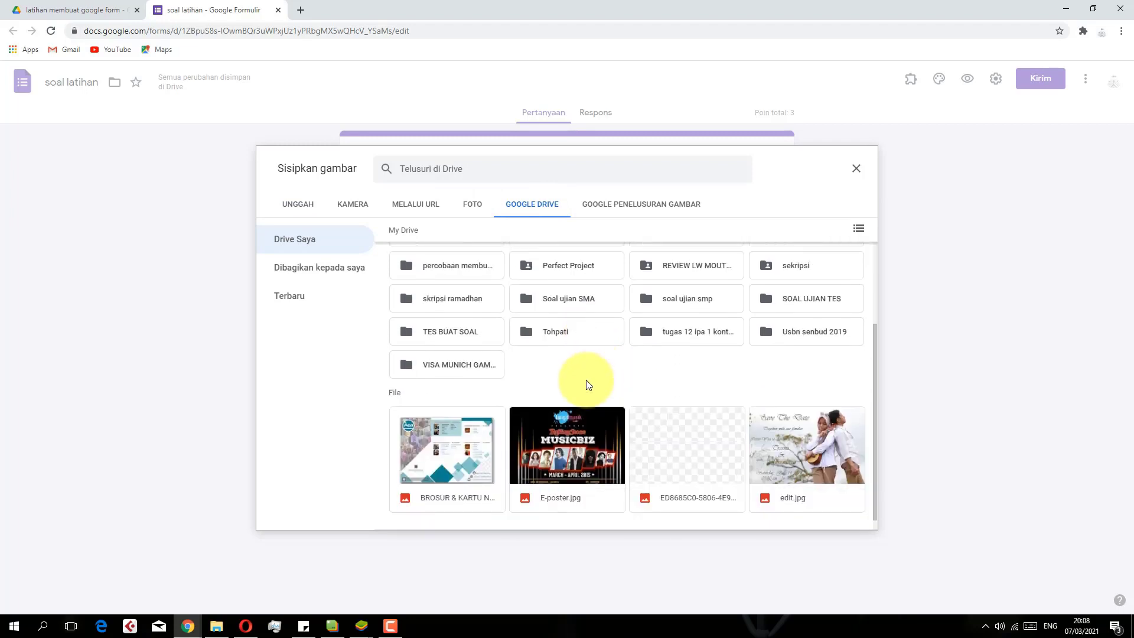
{"action": "left_click", "coordinate": [673, 424]}
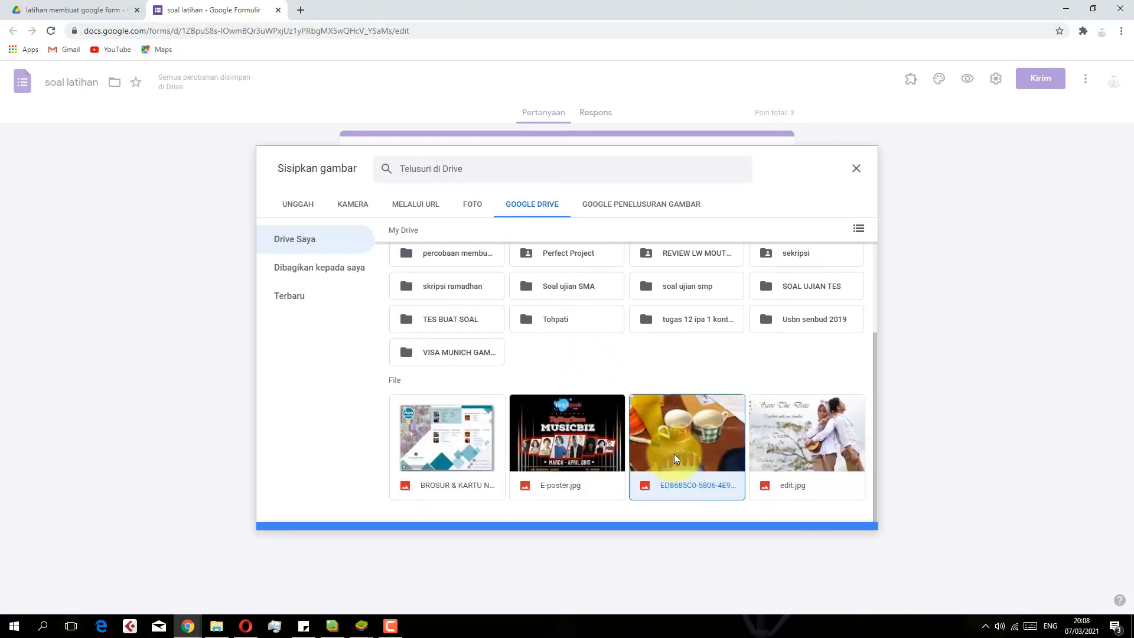
{"action": "left_click", "coordinate": [842, 517]}
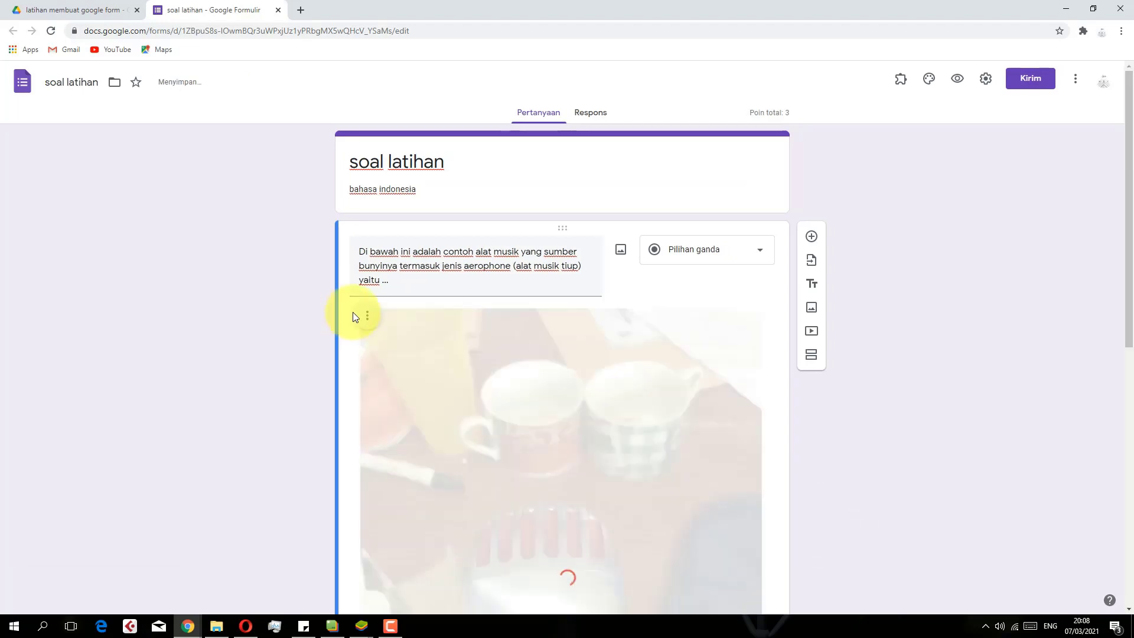
Scroll through the form to check the photo above the five answer options
{"action": "scroll", "coordinate": [652, 449], "scroll_direction": "down", "scroll_amount": 6}
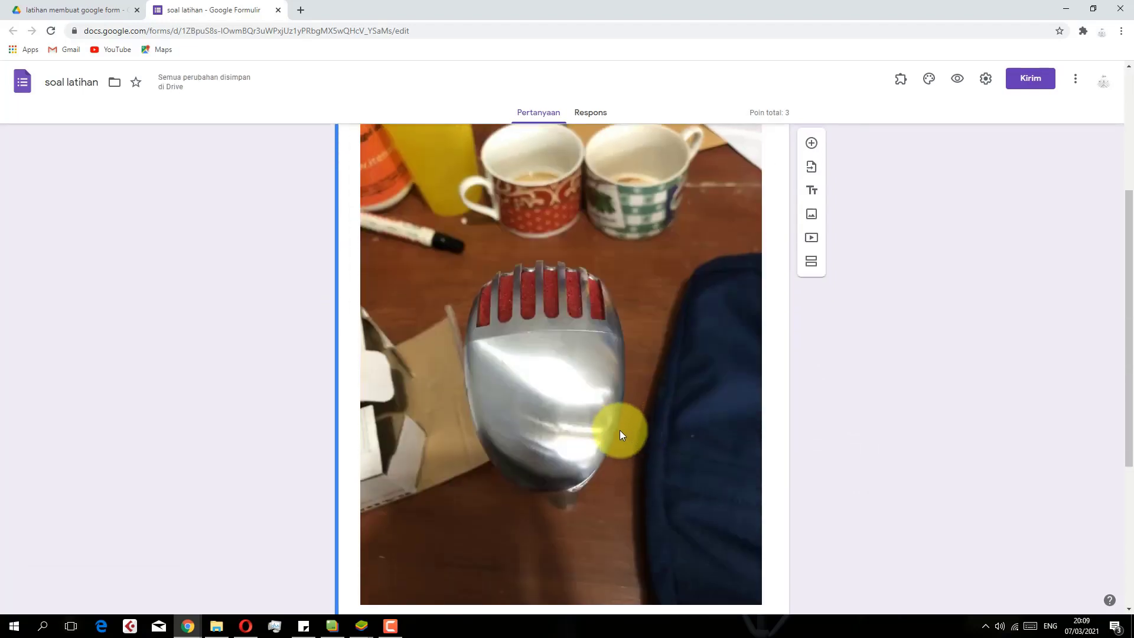
{"action": "scroll", "coordinate": [589, 401], "scroll_direction": "up", "scroll_amount": 3}
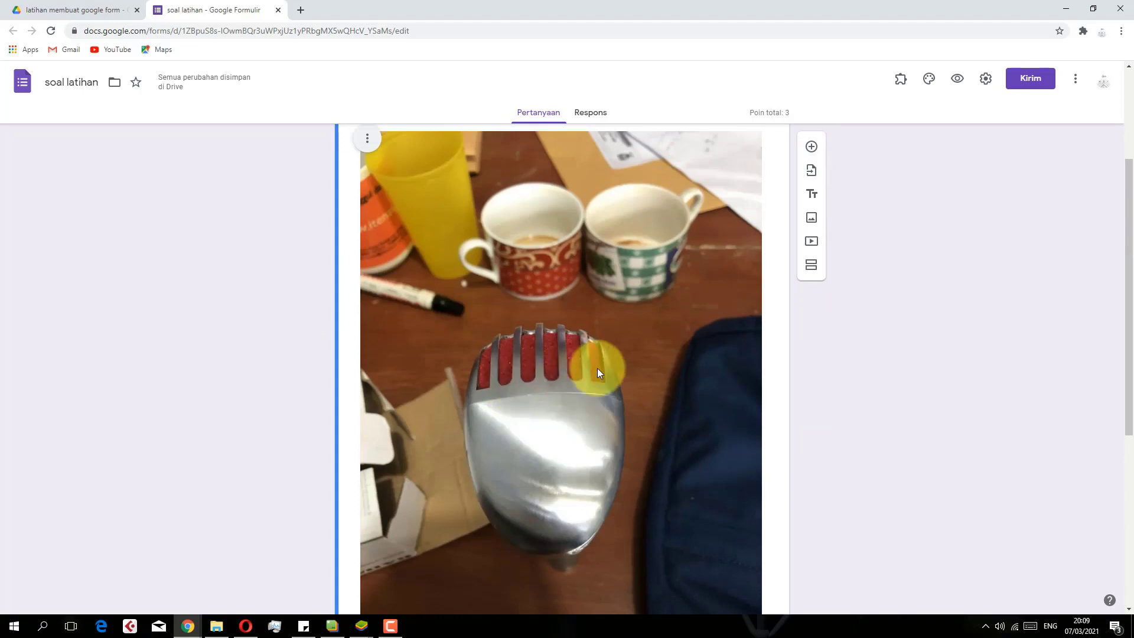
{"action": "scroll", "coordinate": [527, 394], "scroll_direction": "up", "scroll_amount": 2}
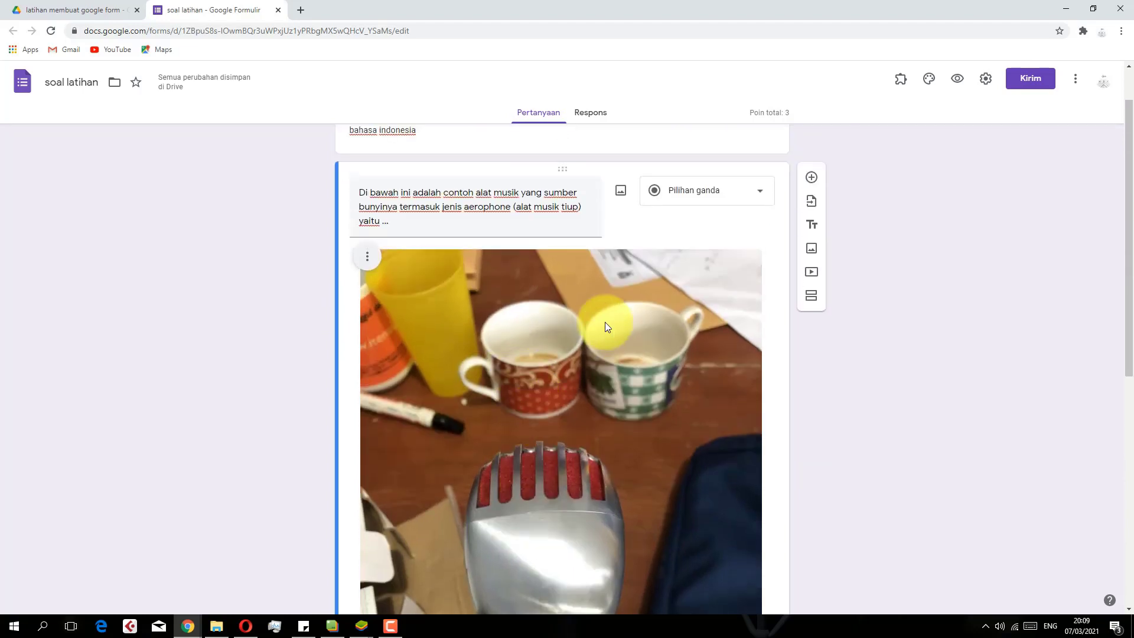
{"action": "scroll", "coordinate": [599, 351], "scroll_direction": "up", "scroll_amount": 1}
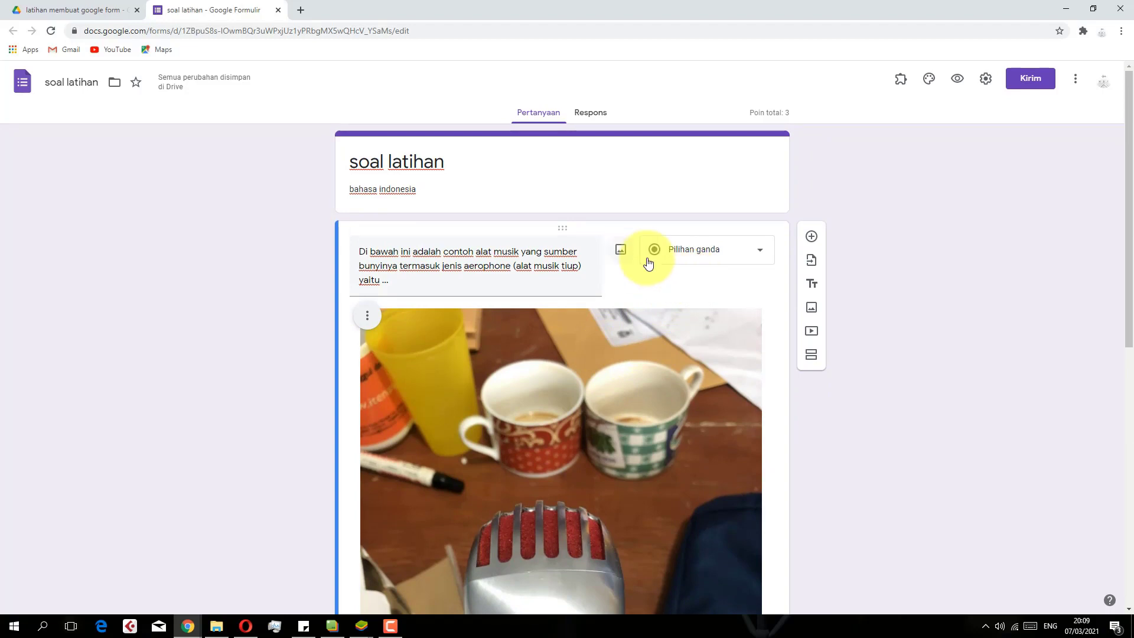
{"action": "scroll", "coordinate": [646, 272], "scroll_direction": "down", "scroll_amount": 6}
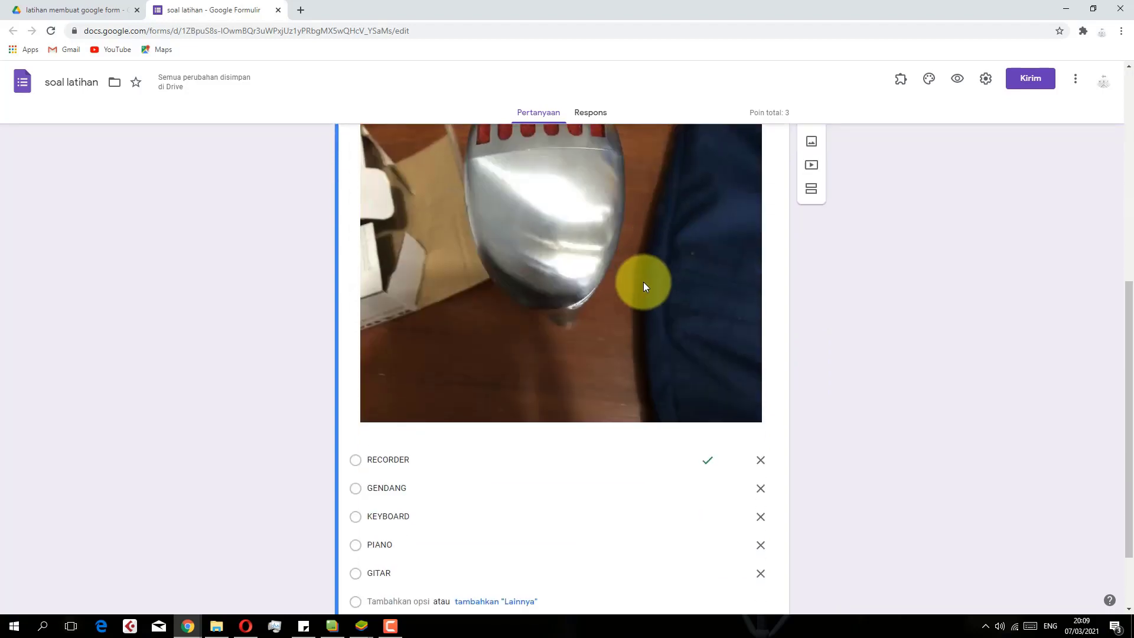
{"action": "scroll", "coordinate": [643, 282], "scroll_direction": "down", "scroll_amount": 2}
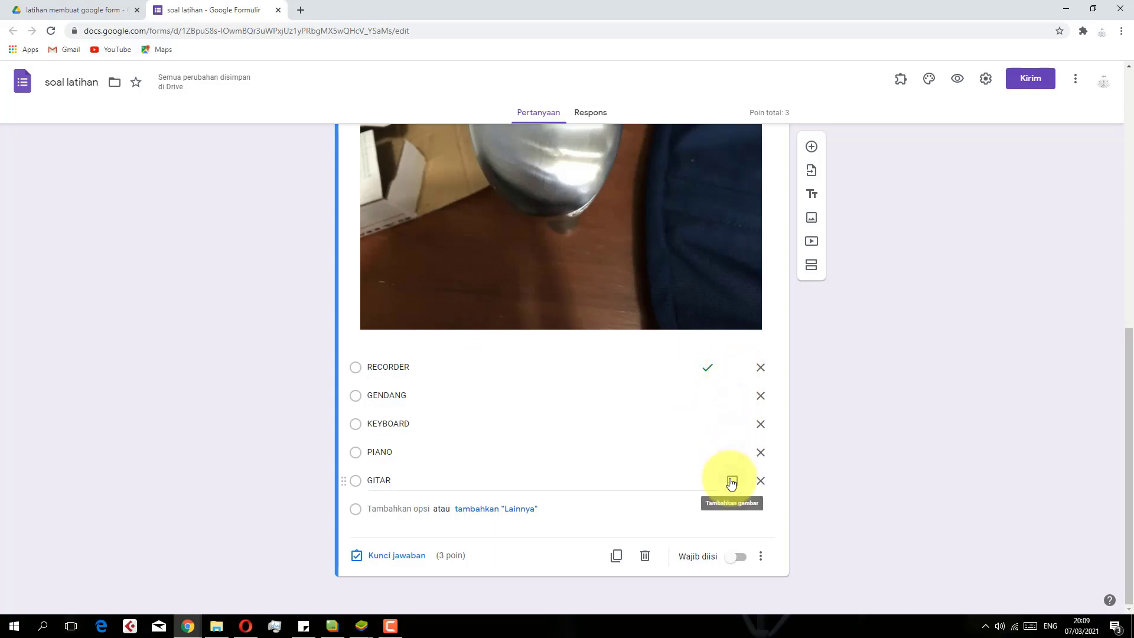
{"action": "scroll", "coordinate": [762, 340], "scroll_direction": "up", "scroll_amount": 1}
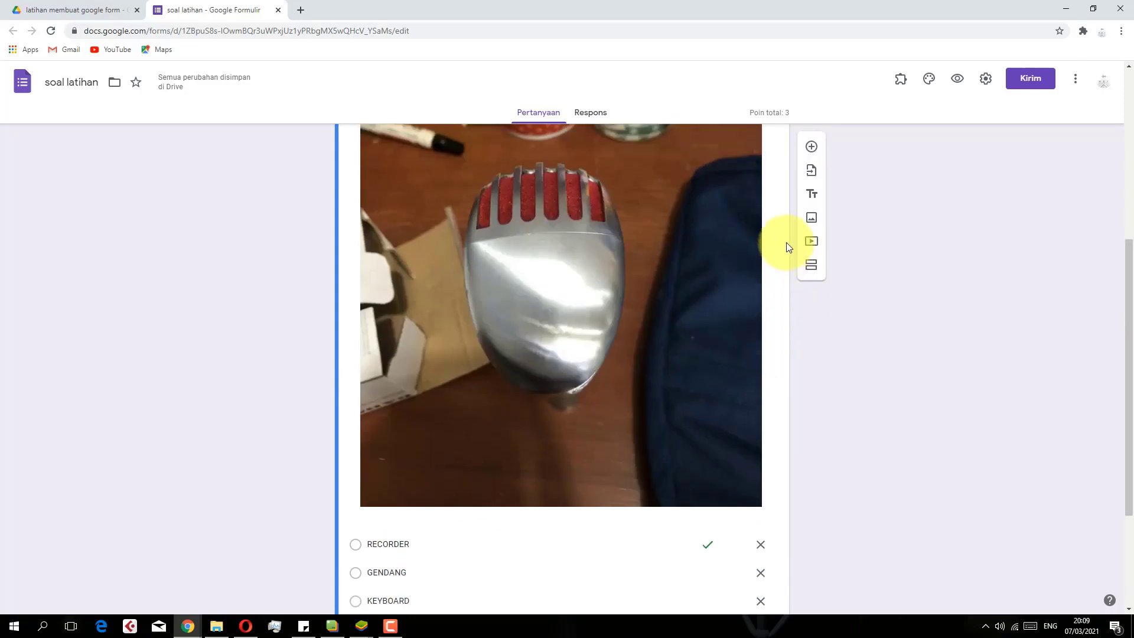
{"action": "scroll", "coordinate": [795, 278], "scroll_direction": "up", "scroll_amount": 6}
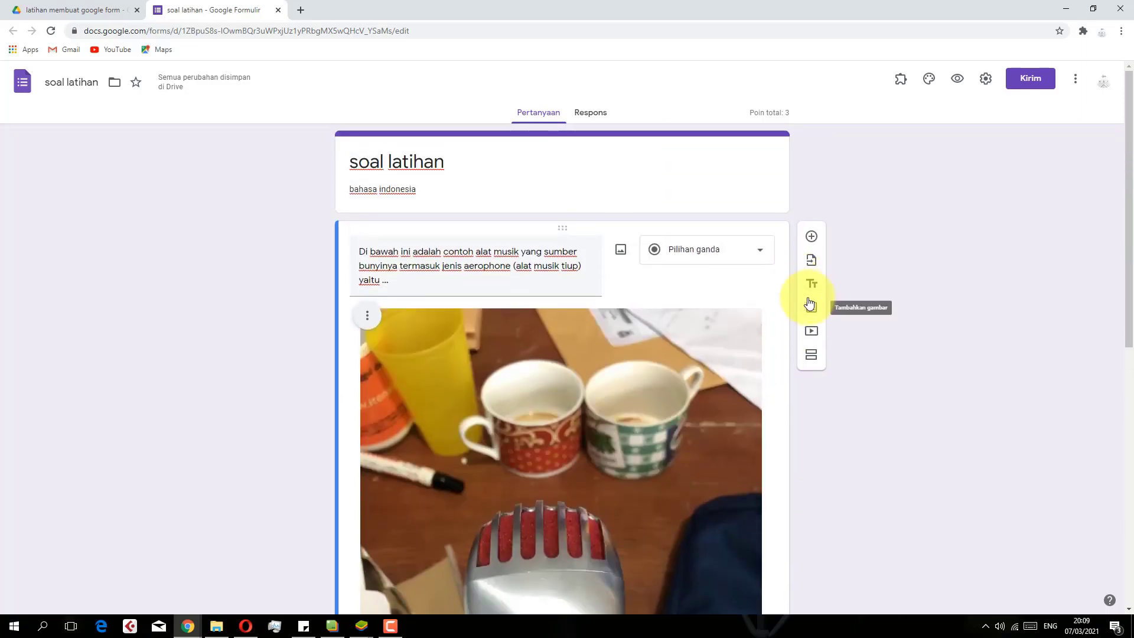
Search YouTube for 'tari balet' and add the 'Winter Waltz - CASA DE BALET' video
{"action": "left_click", "coordinate": [814, 339]}
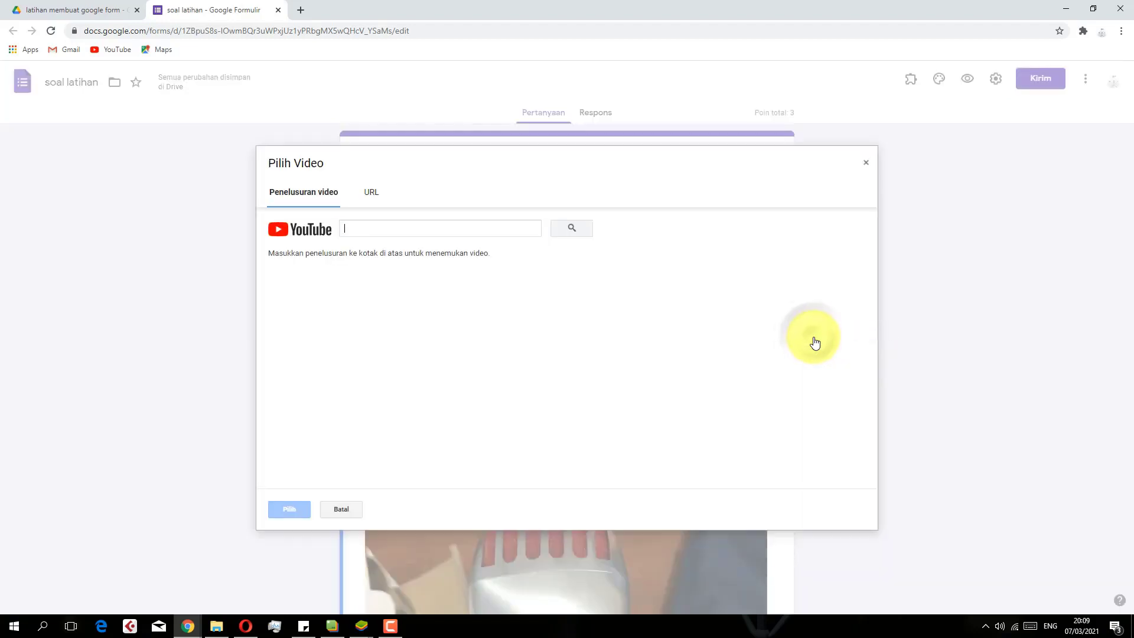
{"action": "left_click", "coordinate": [372, 193]}
{"action": "left_click", "coordinate": [313, 191]}
{"action": "left_click", "coordinate": [368, 193]}
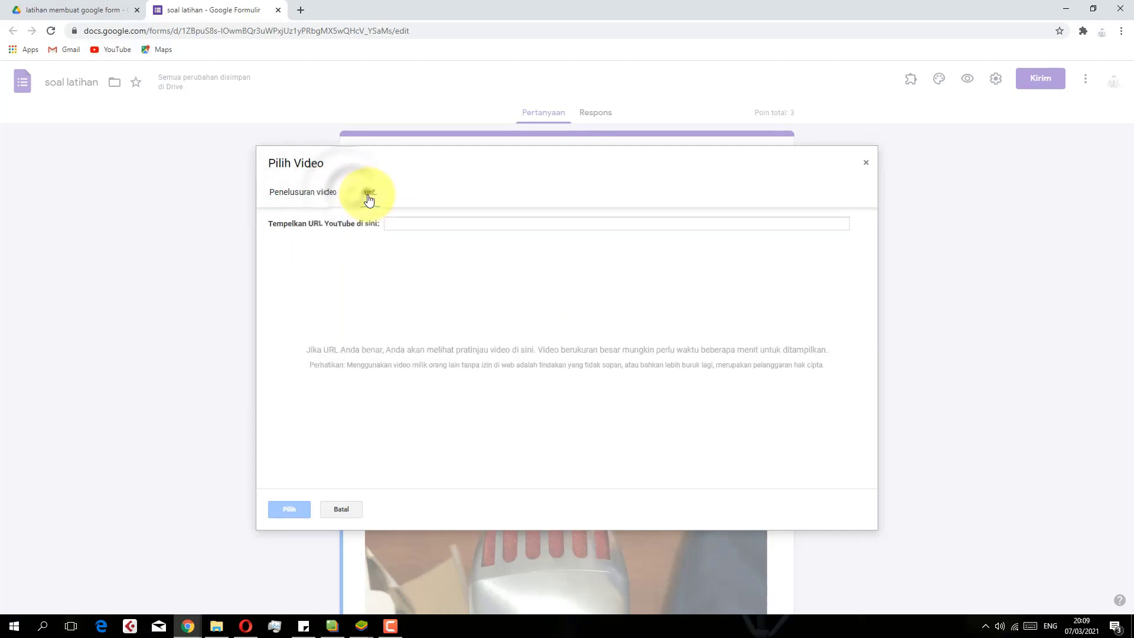
{"action": "left_click", "coordinate": [303, 199]}
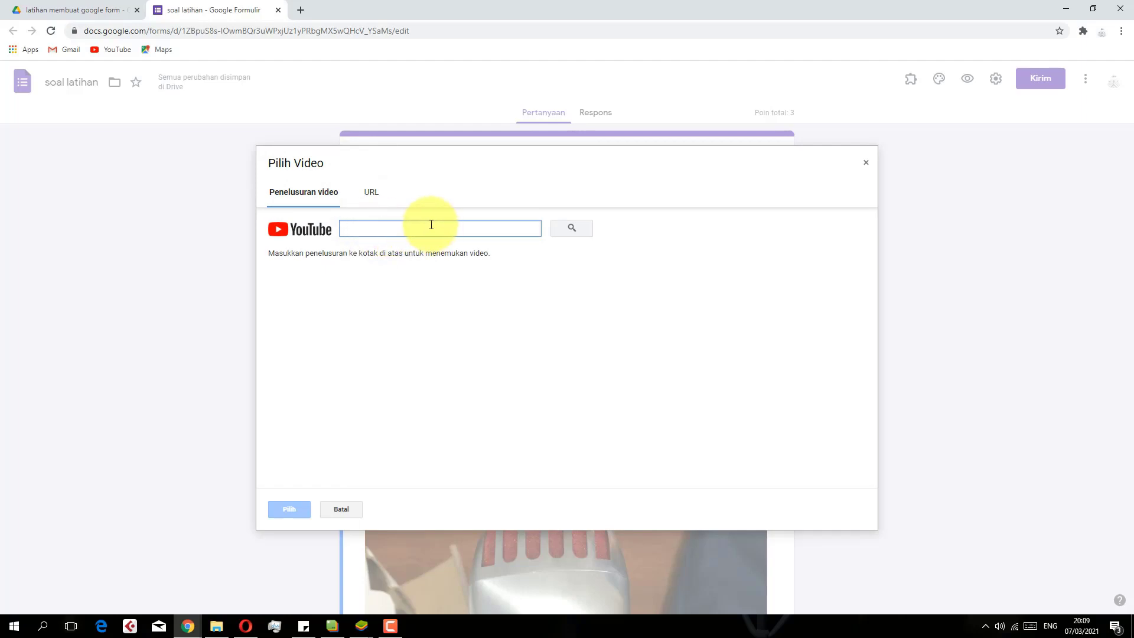
{"action": "type", "text": "tari balet"}
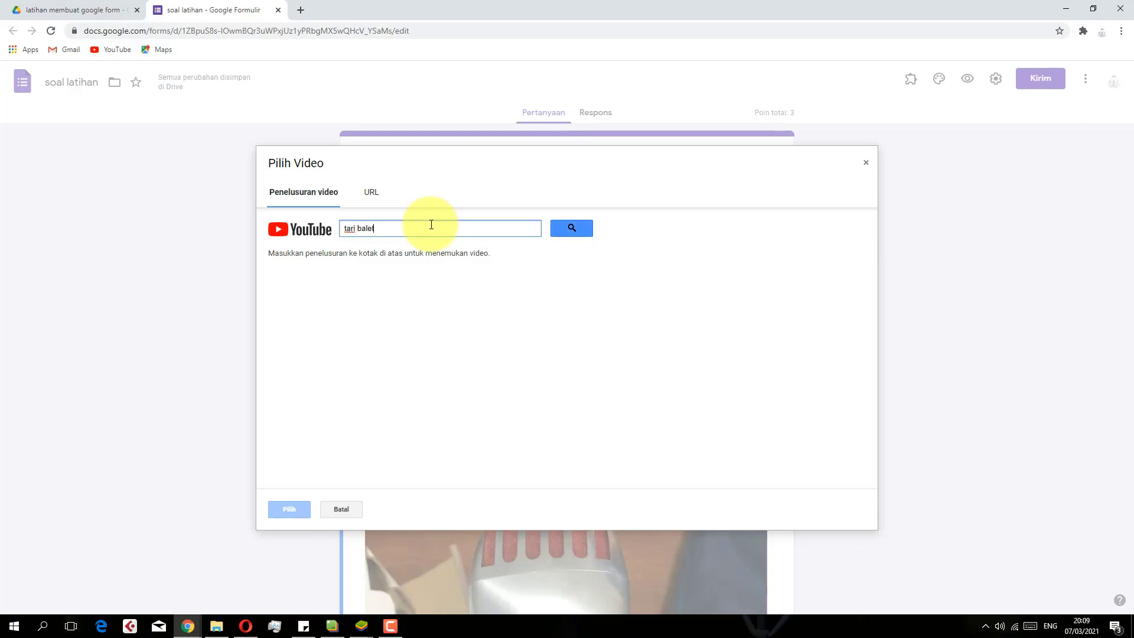
{"action": "key", "text": "Return"}
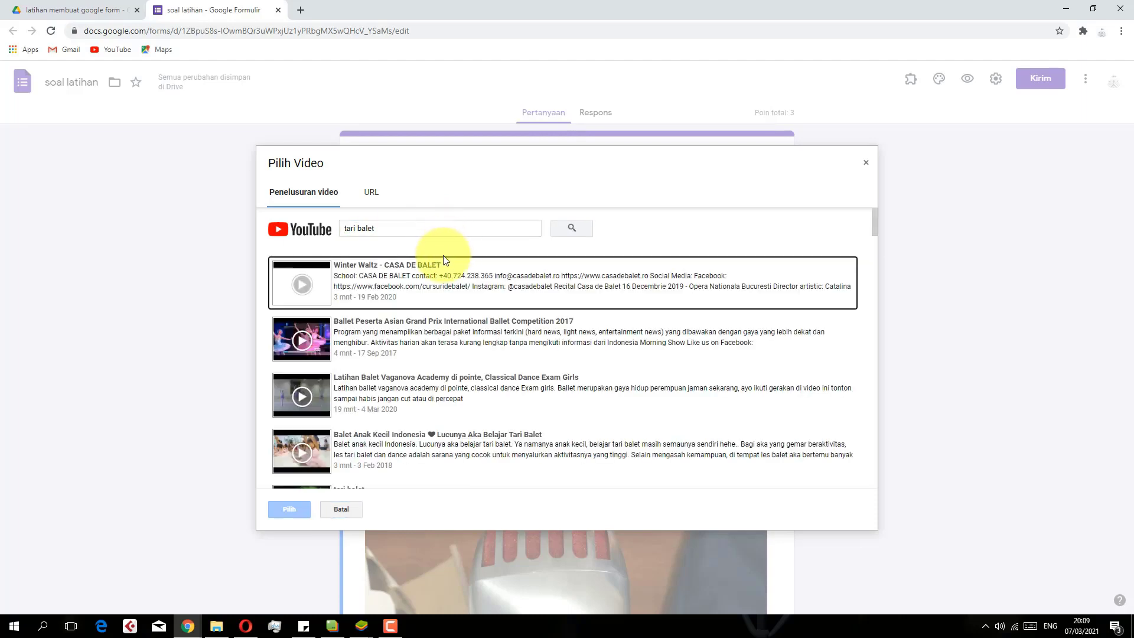
{"action": "left_click", "coordinate": [303, 277]}
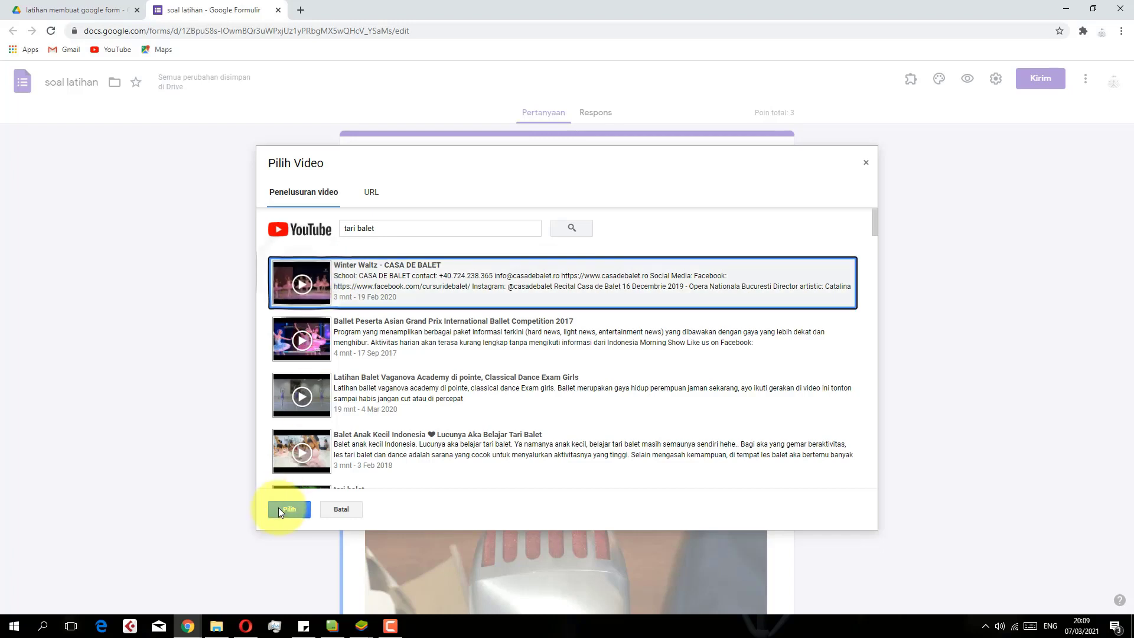
{"action": "left_click", "coordinate": [278, 509]}
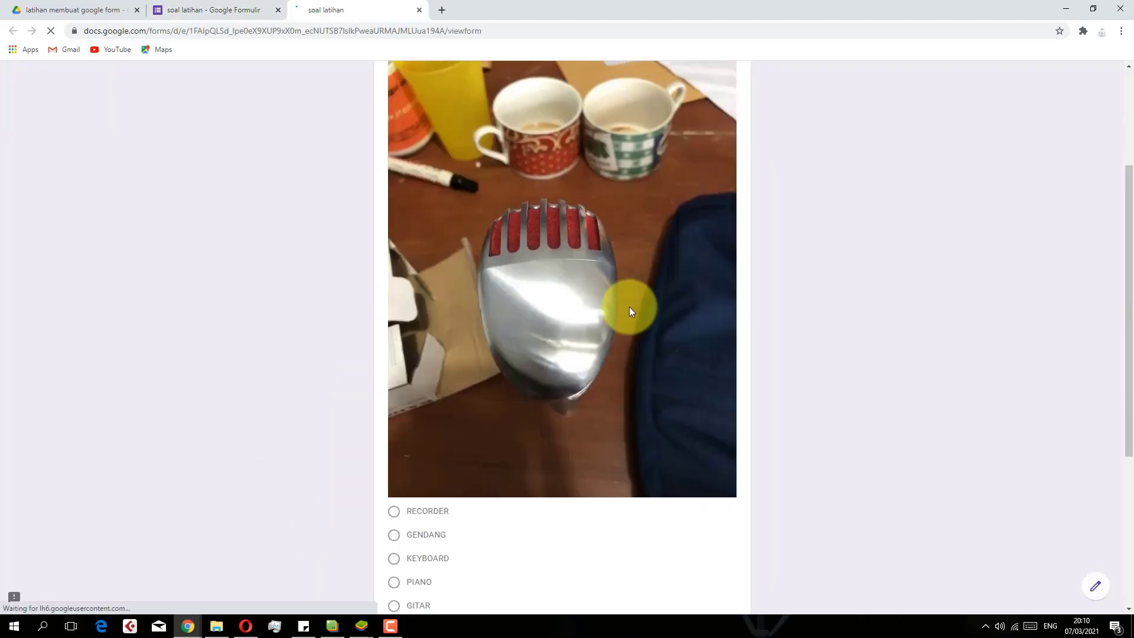
{"action": "scroll", "coordinate": [629, 307], "scroll_direction": "down", "scroll_amount": 5}
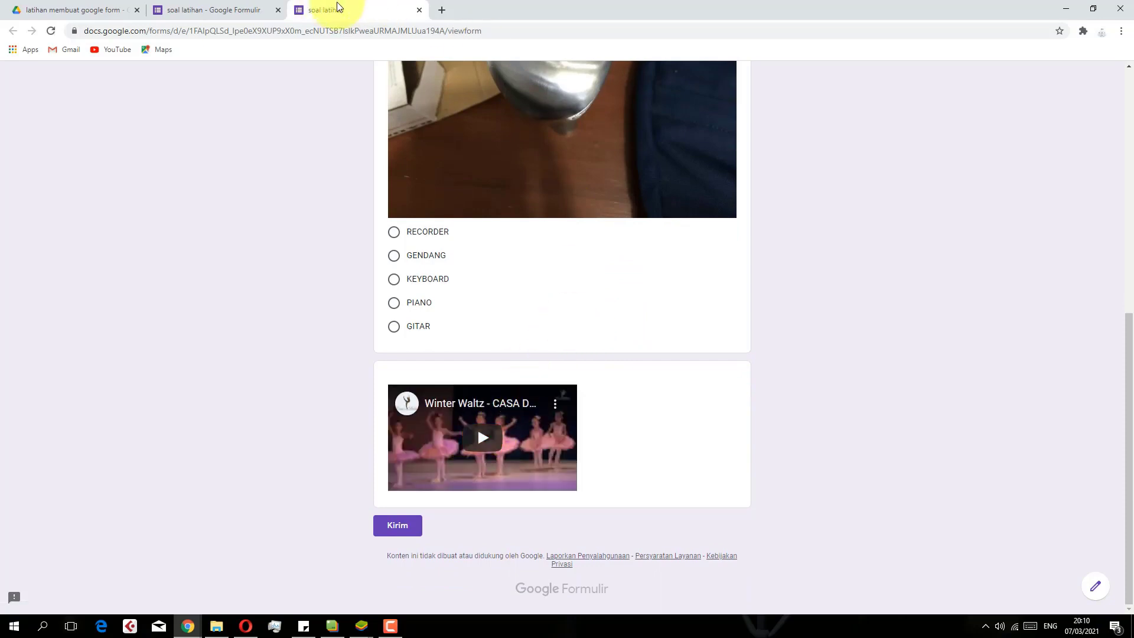
Close the form preview and scroll the editor back up to the soal latihan title
{"action": "left_click", "coordinate": [418, 11]}
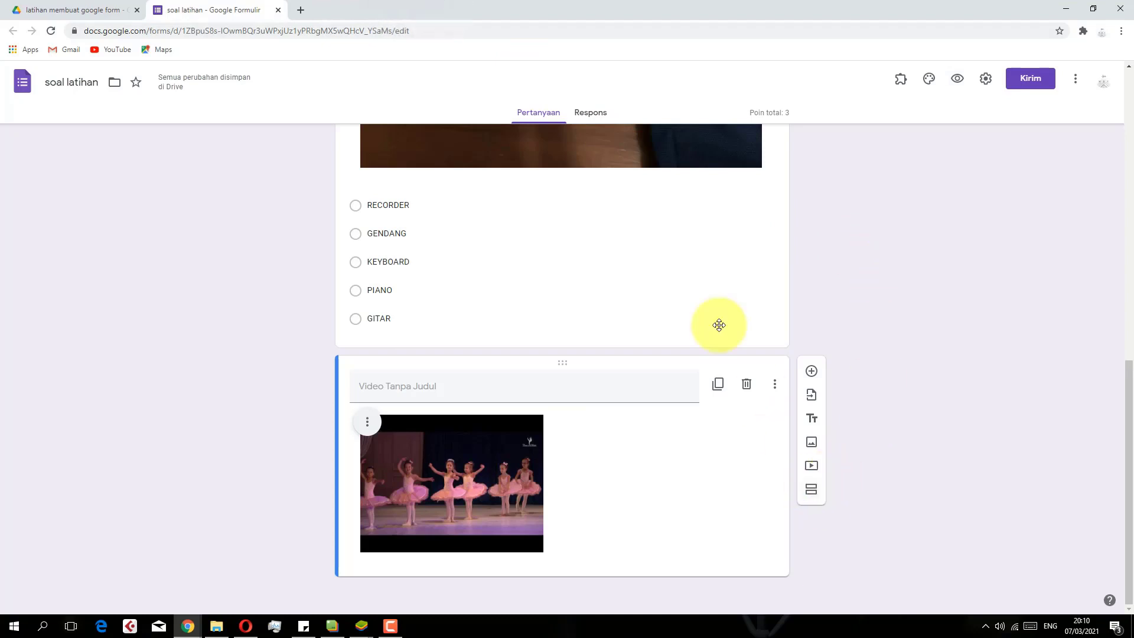
{"action": "scroll", "coordinate": [685, 272], "scroll_direction": "up", "scroll_amount": 15}
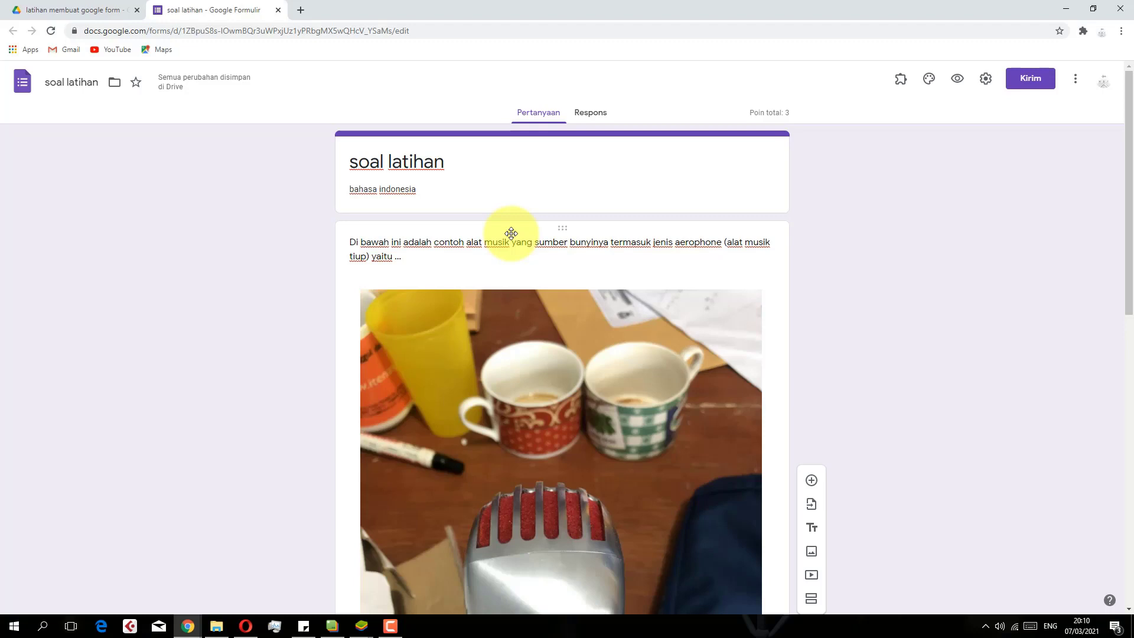
Add a new section after the title card and rename 'Bagian Tanpa Judul' to 'soal'
{"action": "triple_click", "coordinate": [488, 172]}
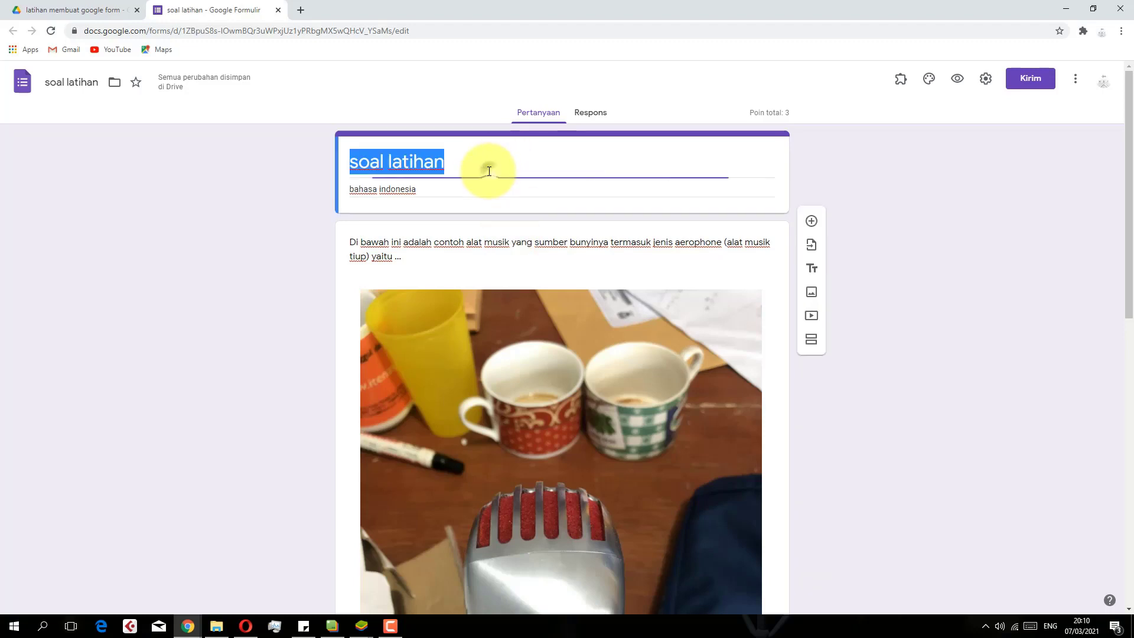
{"action": "left_click", "coordinate": [811, 265]}
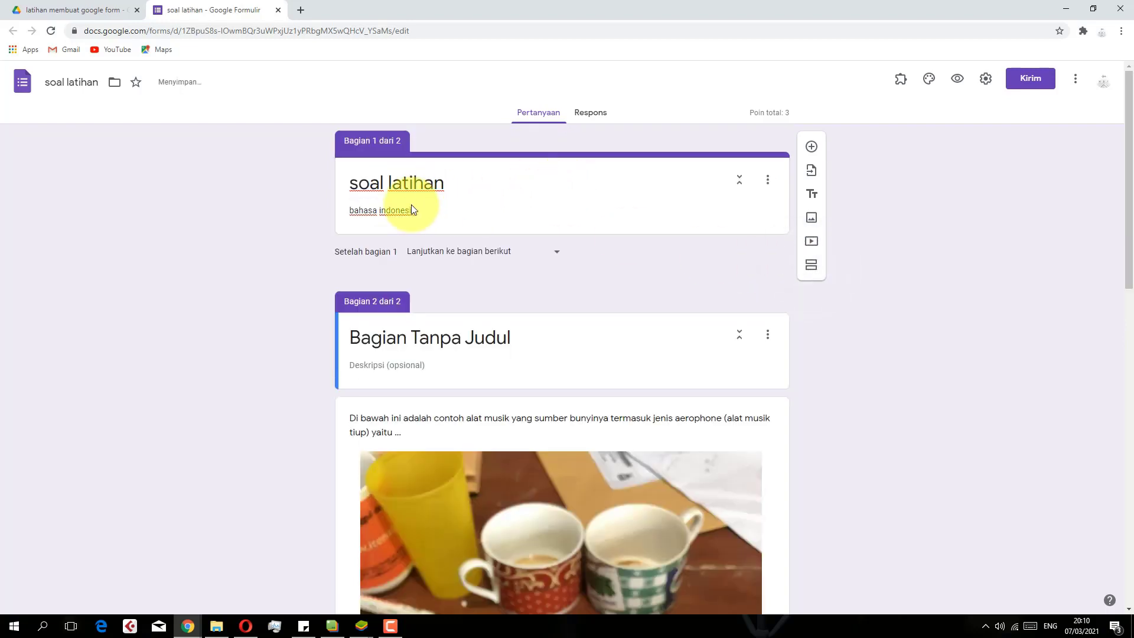
{"action": "left_click", "coordinate": [519, 225]}
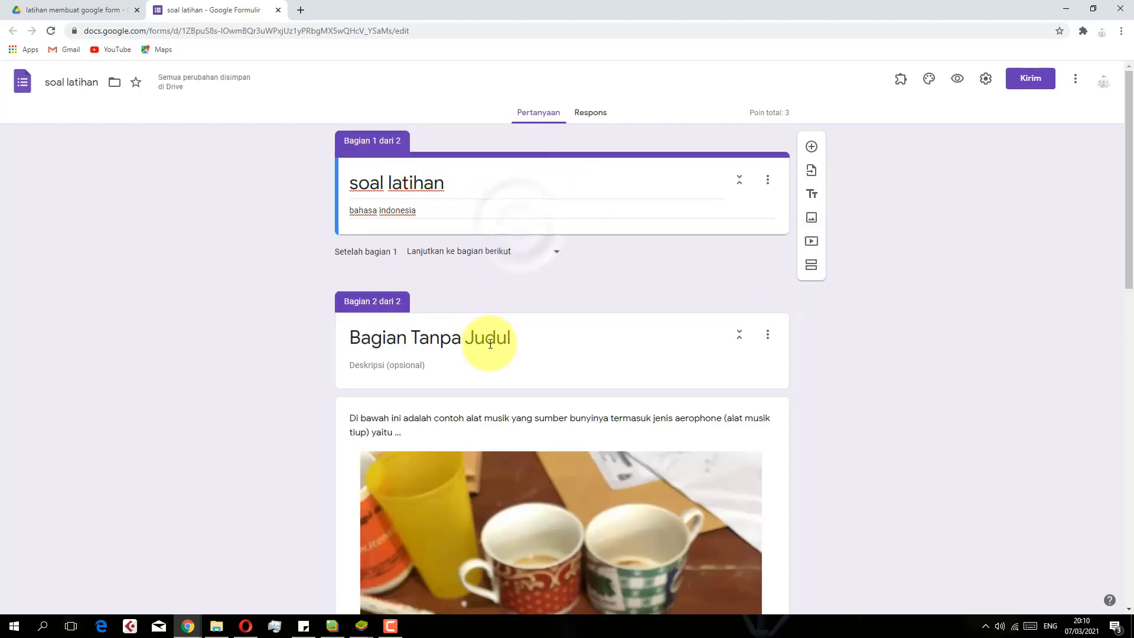
{"action": "left_click", "coordinate": [542, 345]}
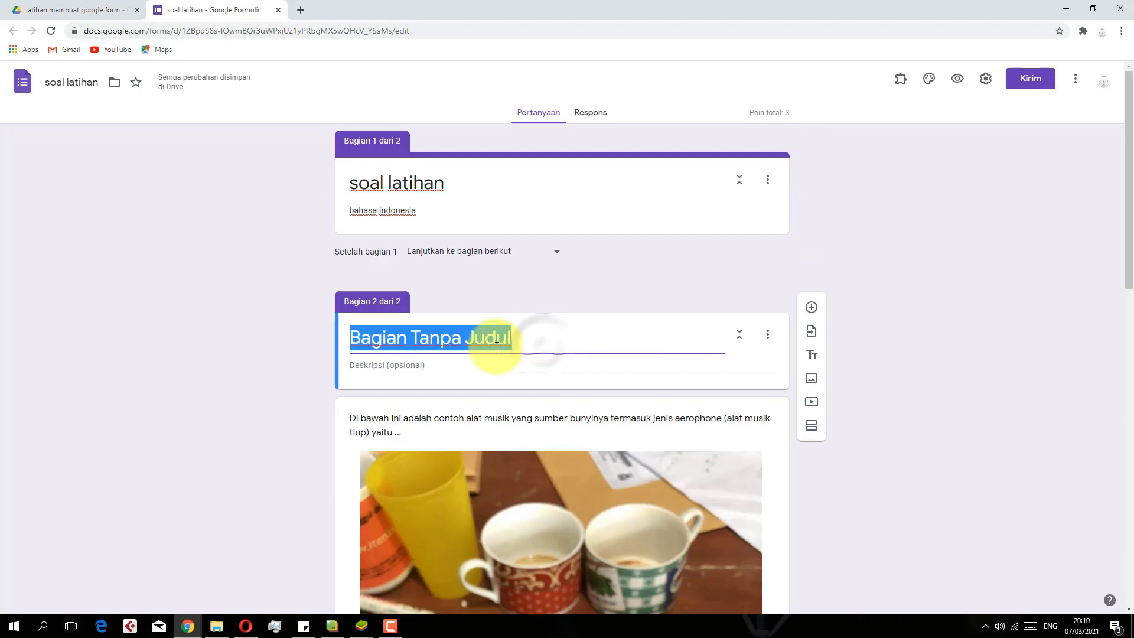
{"action": "key", "text": "BackSpace"}
{"action": "type", "text": "sp"}
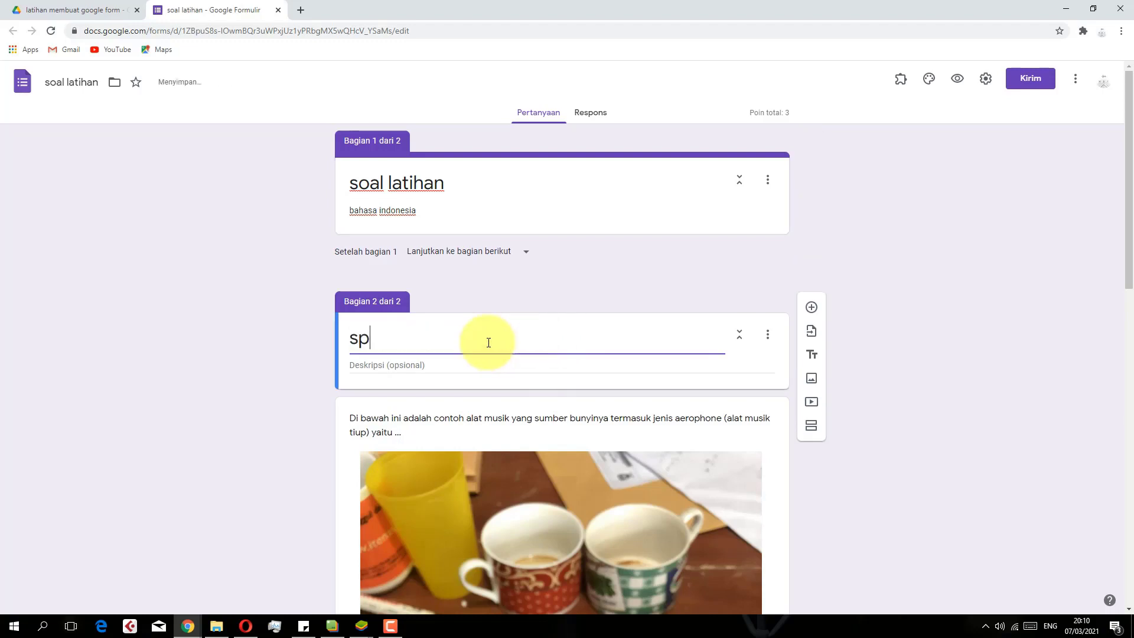
{"action": "key", "text": "BackSpace"}
{"action": "type", "text": "oal"}
{"action": "left_click", "coordinate": [478, 286]}
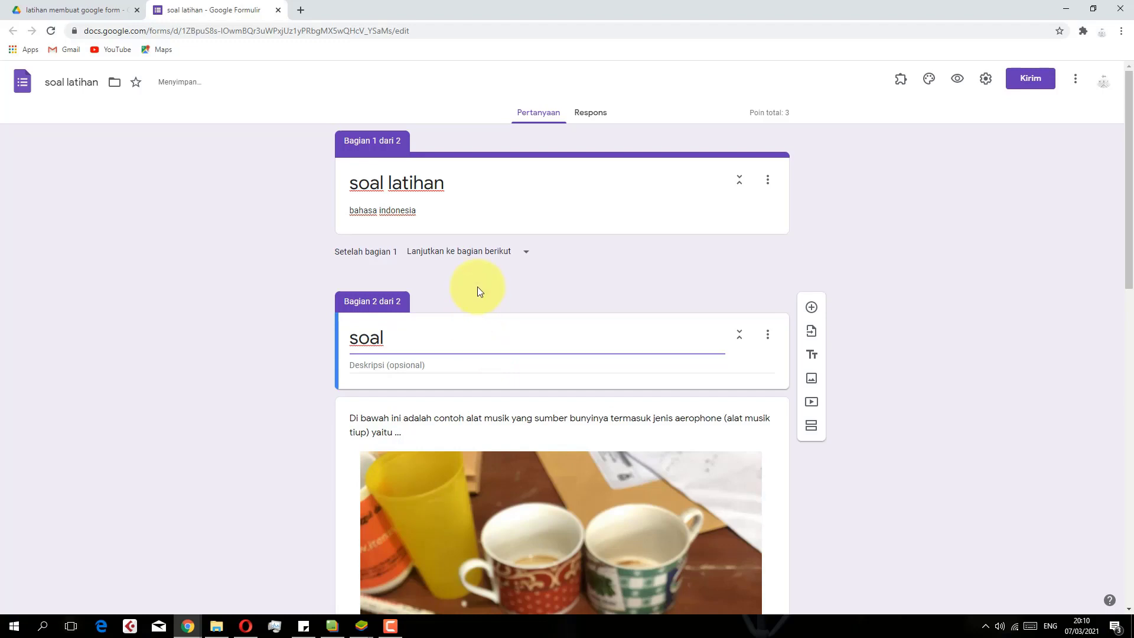
{"action": "left_click", "coordinate": [508, 191]}
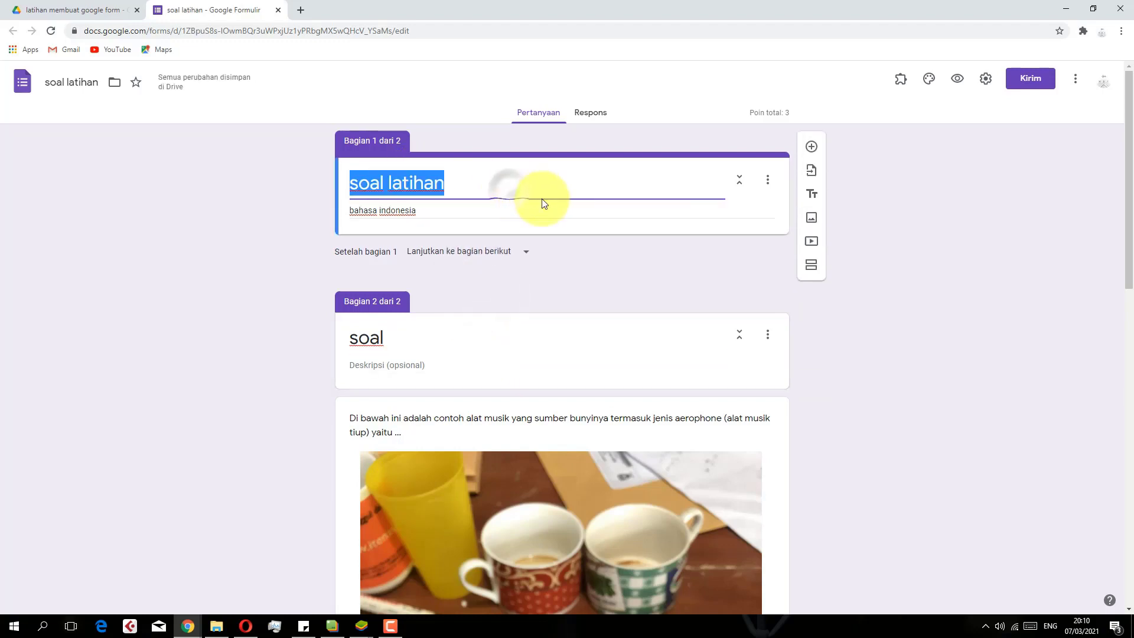
{"action": "left_click", "coordinate": [711, 170]}
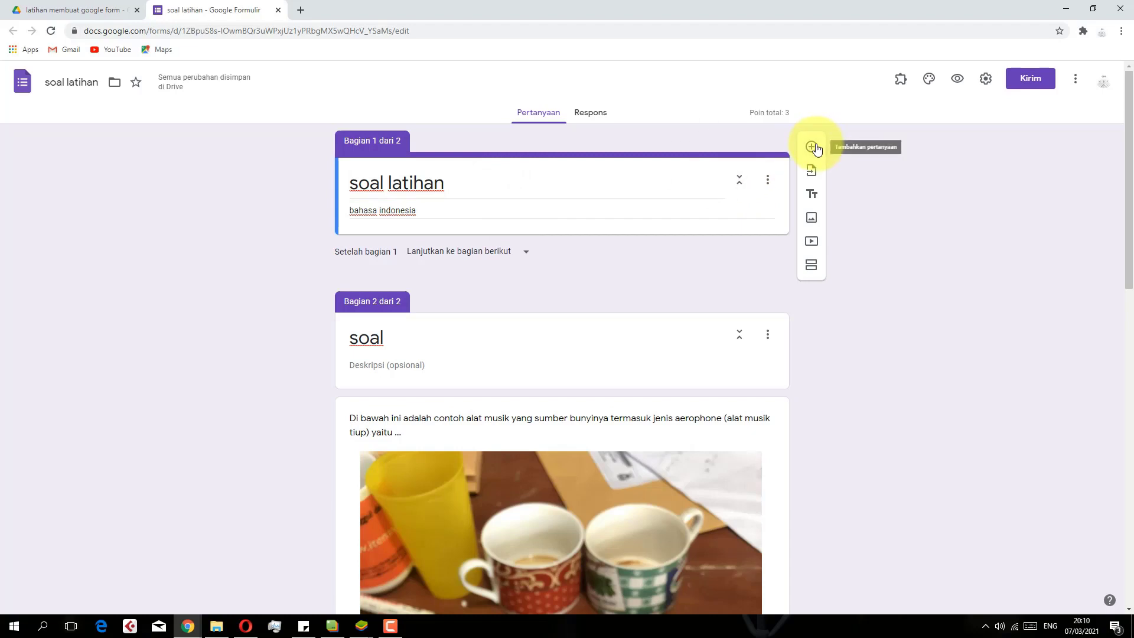
Add a required Jawaban singkat question titled 'Nama'
{"action": "left_click", "coordinate": [812, 147]}
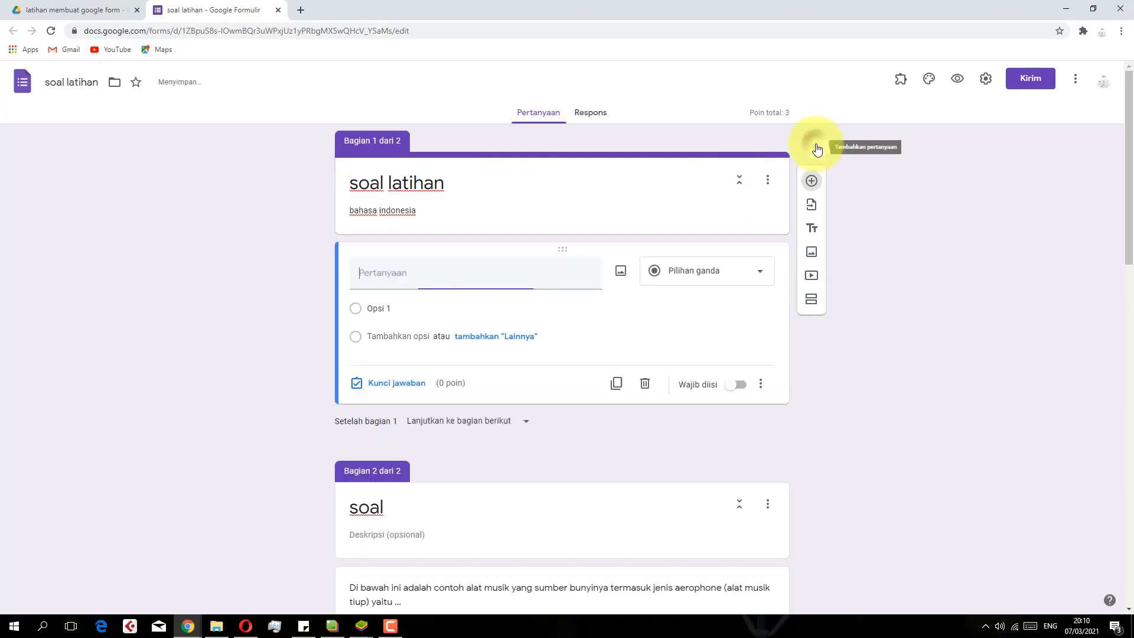
{"action": "left_click", "coordinate": [689, 278]}
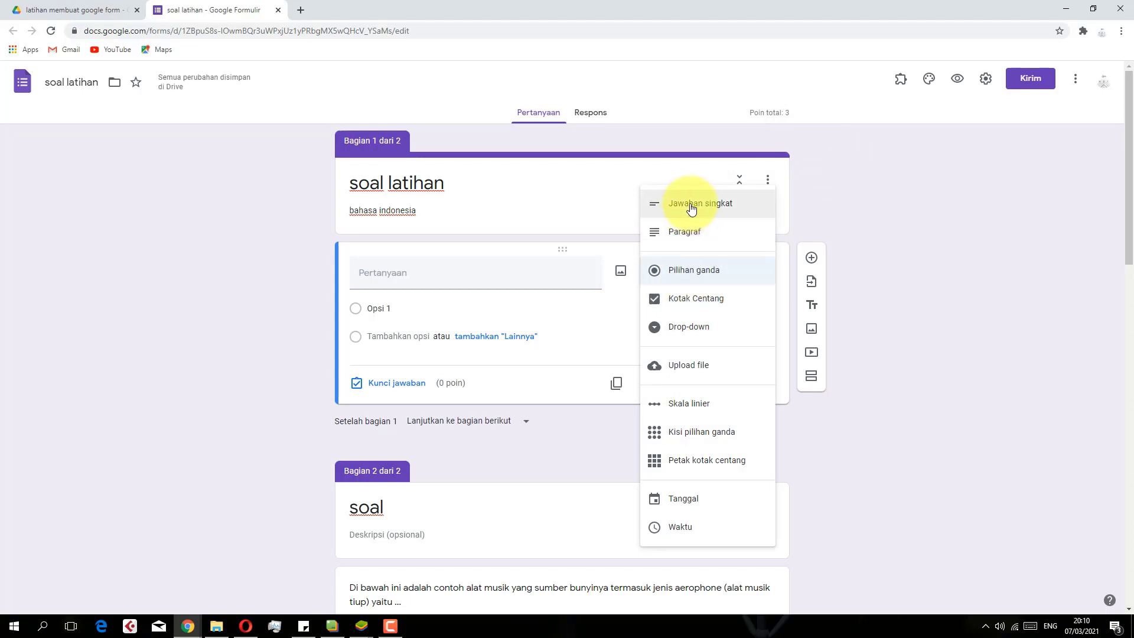
{"action": "left_click", "coordinate": [691, 209]}
{"action": "left_click", "coordinate": [390, 279]}
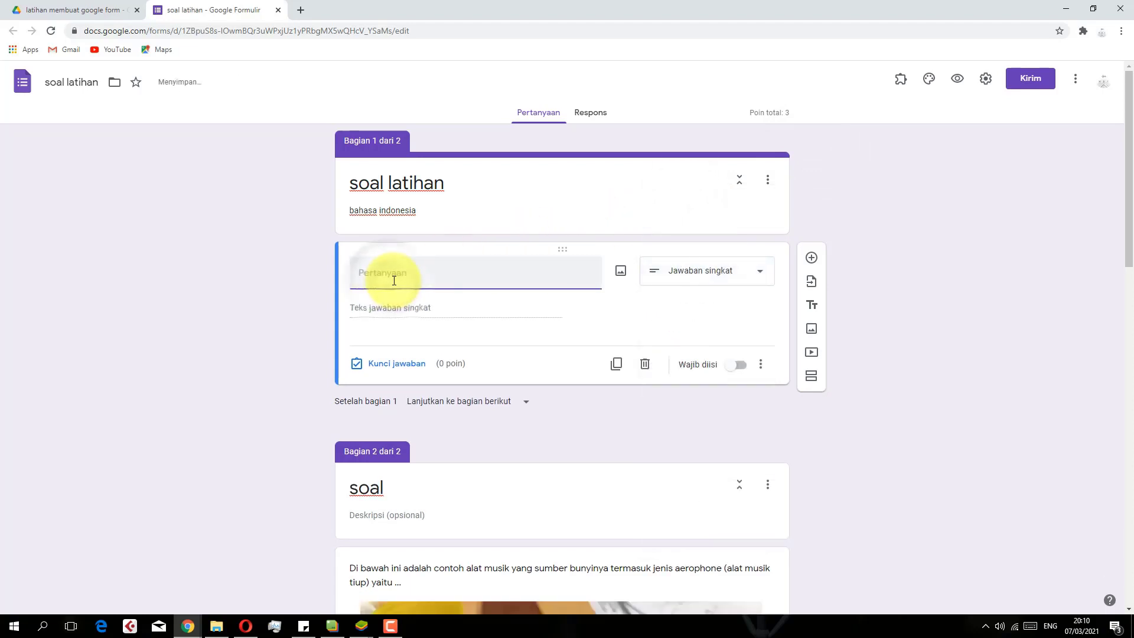
{"action": "type", "text": "Nama"}
{"action": "left_click", "coordinate": [743, 366]}
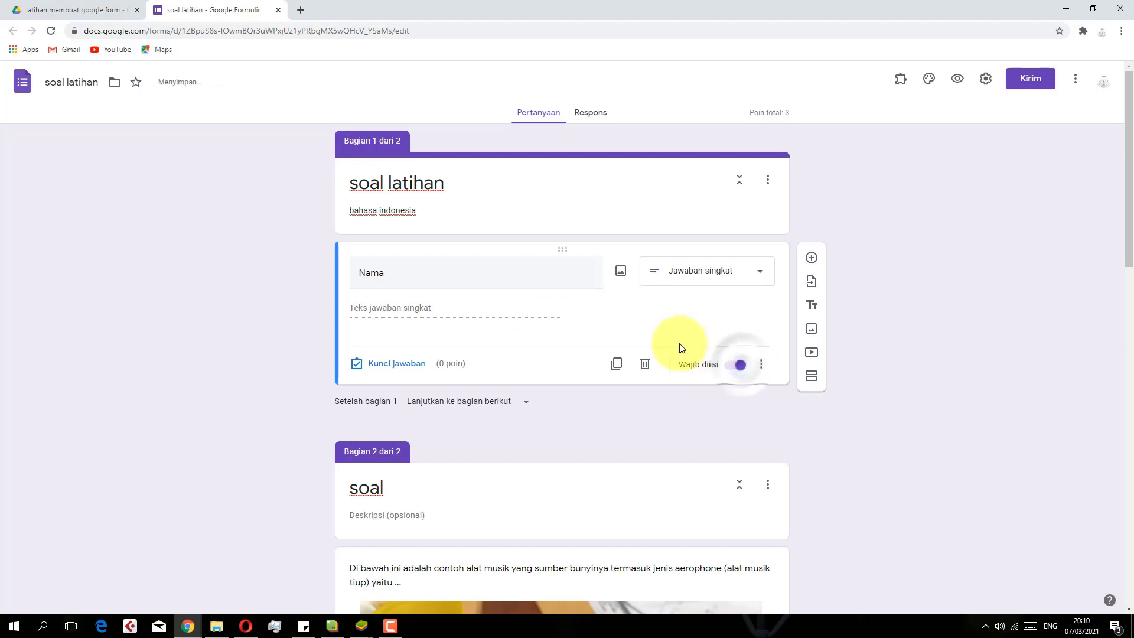
{"action": "left_click", "coordinate": [732, 373]}
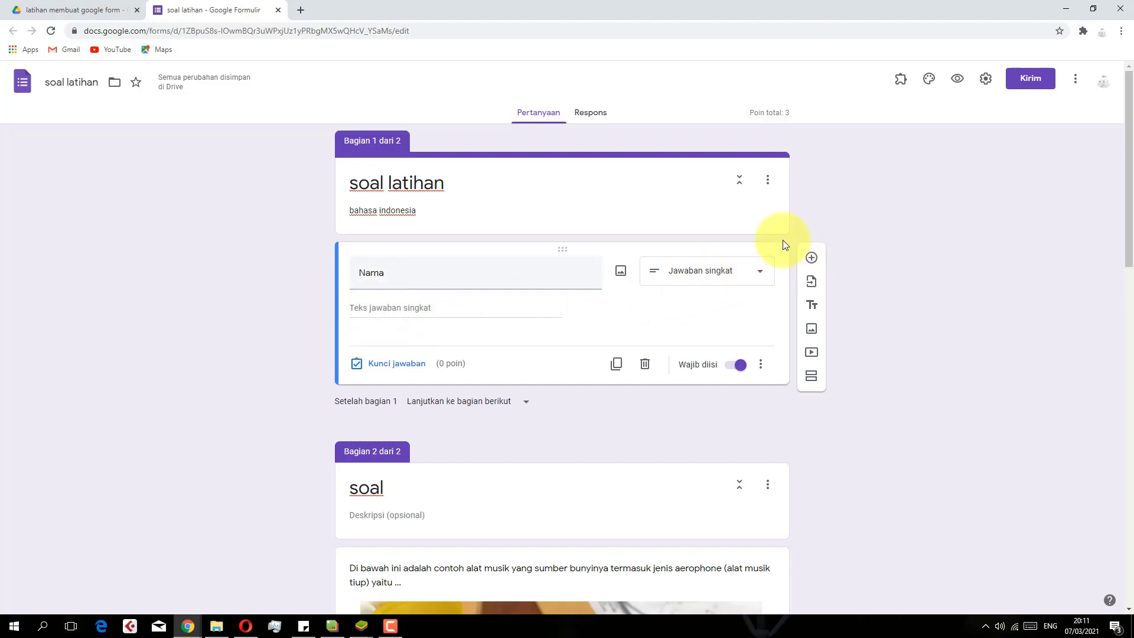
Add a second required Jawaban singkat question titled 'kelas' below Nama
{"action": "left_click", "coordinate": [812, 259]}
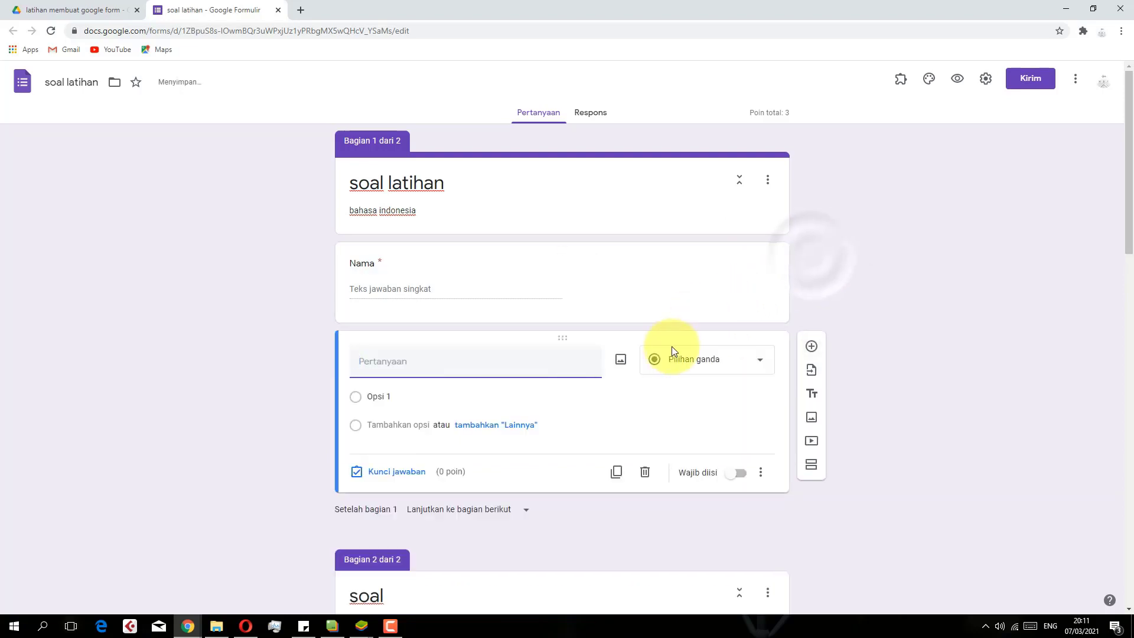
{"action": "left_click", "coordinate": [672, 372]}
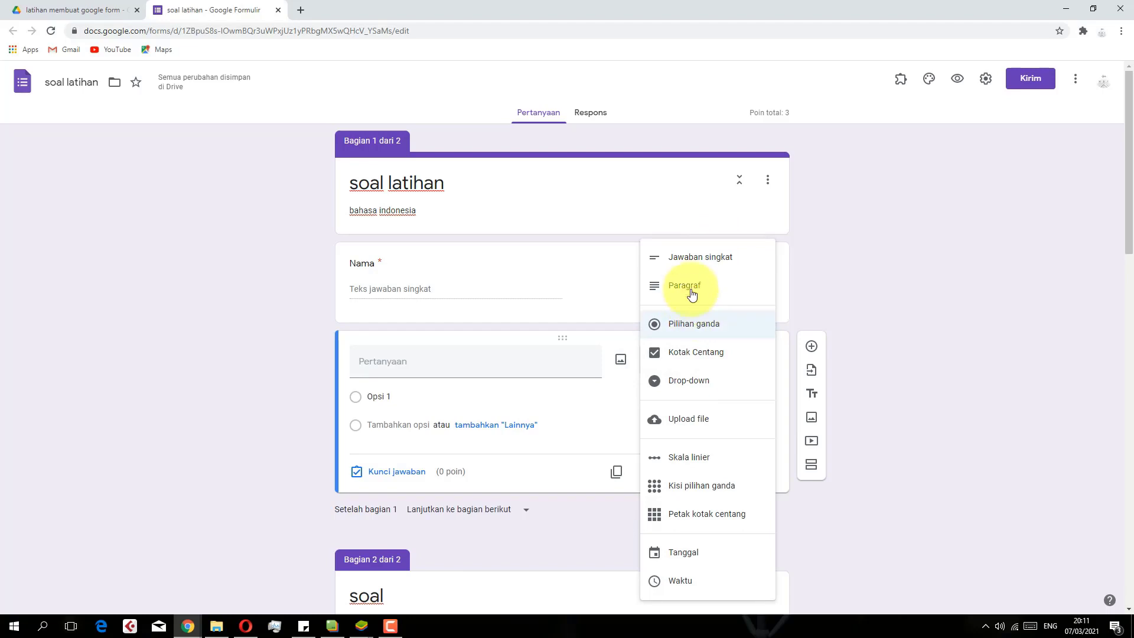
{"action": "left_click", "coordinate": [697, 268]}
{"action": "left_click", "coordinate": [381, 363]}
{"action": "type", "text": "kelas"}
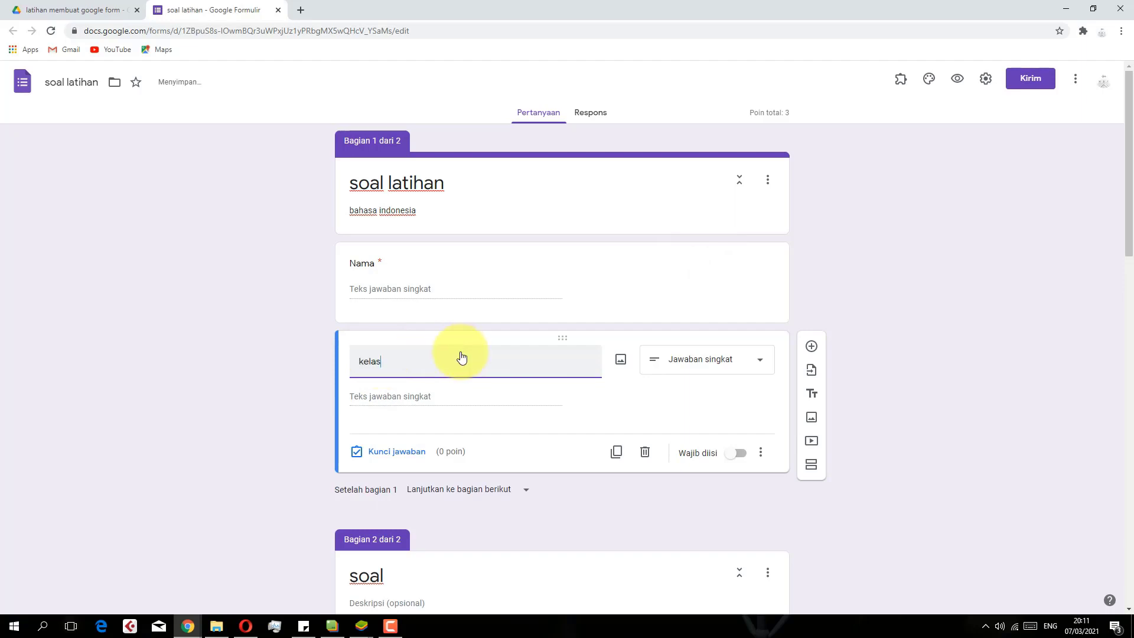
{"action": "left_click", "coordinate": [738, 455]}
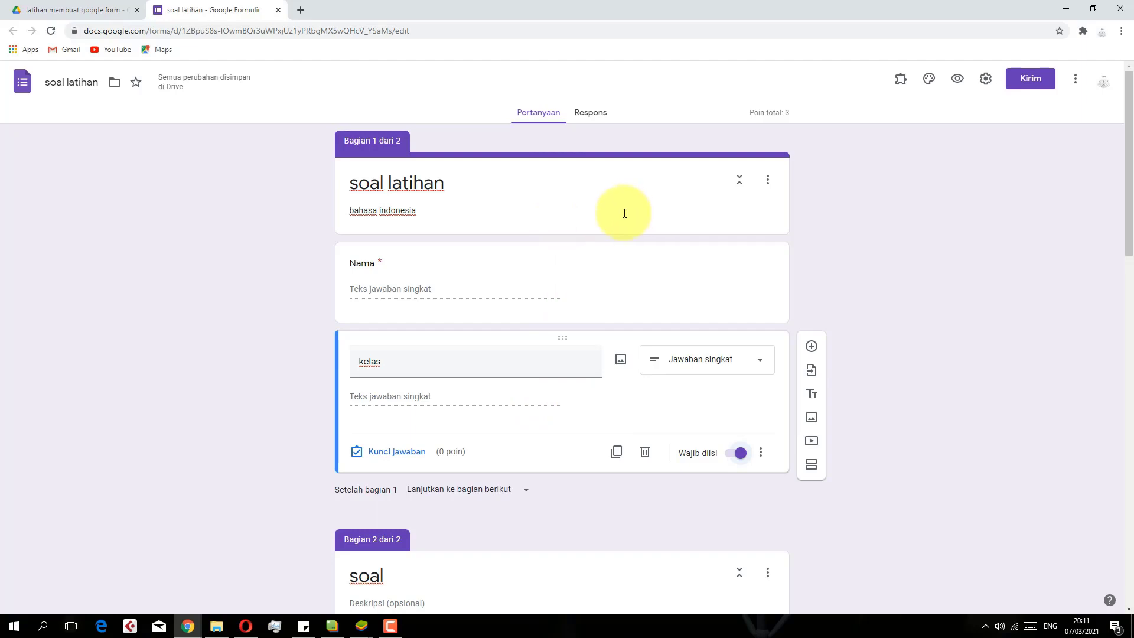
Preview the form and enter a respondent name and kelas 9a
{"action": "left_click", "coordinate": [958, 81]}
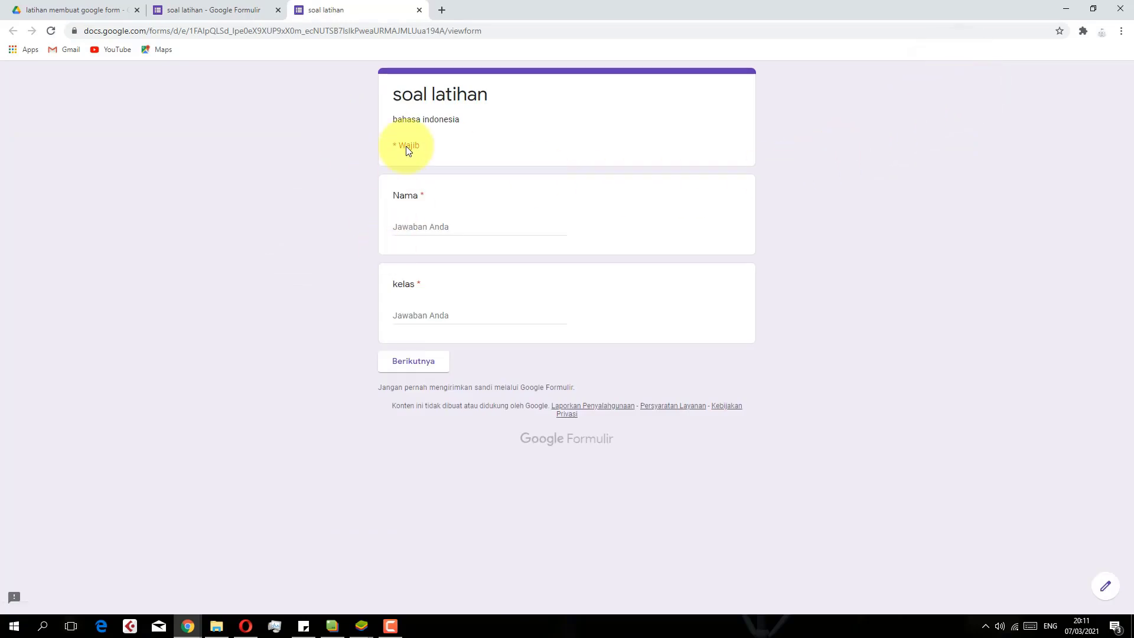
{"action": "left_click", "coordinate": [412, 220]}
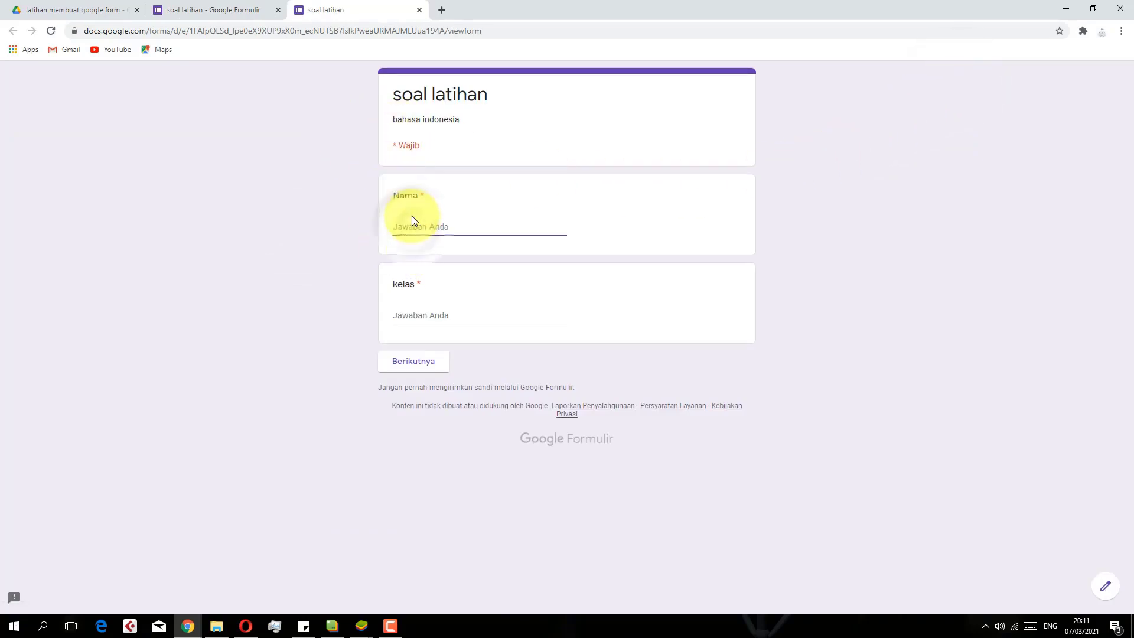
{"action": "type", "text": "euis"}
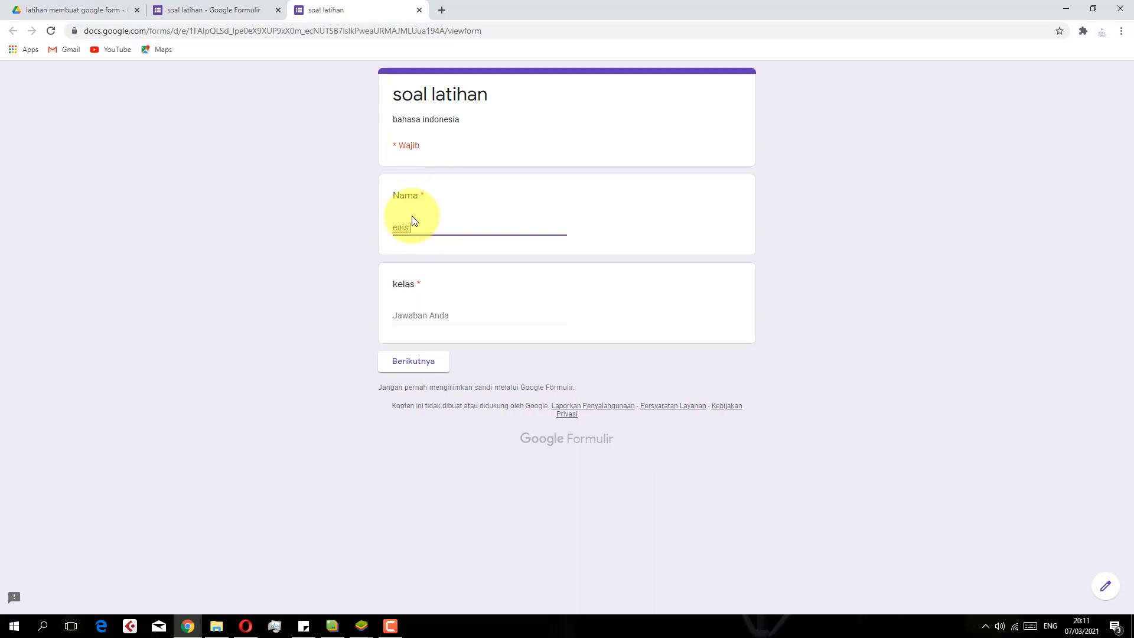
{"action": "key", "text": "BackSpace"}
{"action": "key", "text": "BackSpace"}
{"action": "type", "text": "osan heula"}
{"action": "left_click", "coordinate": [430, 317]}
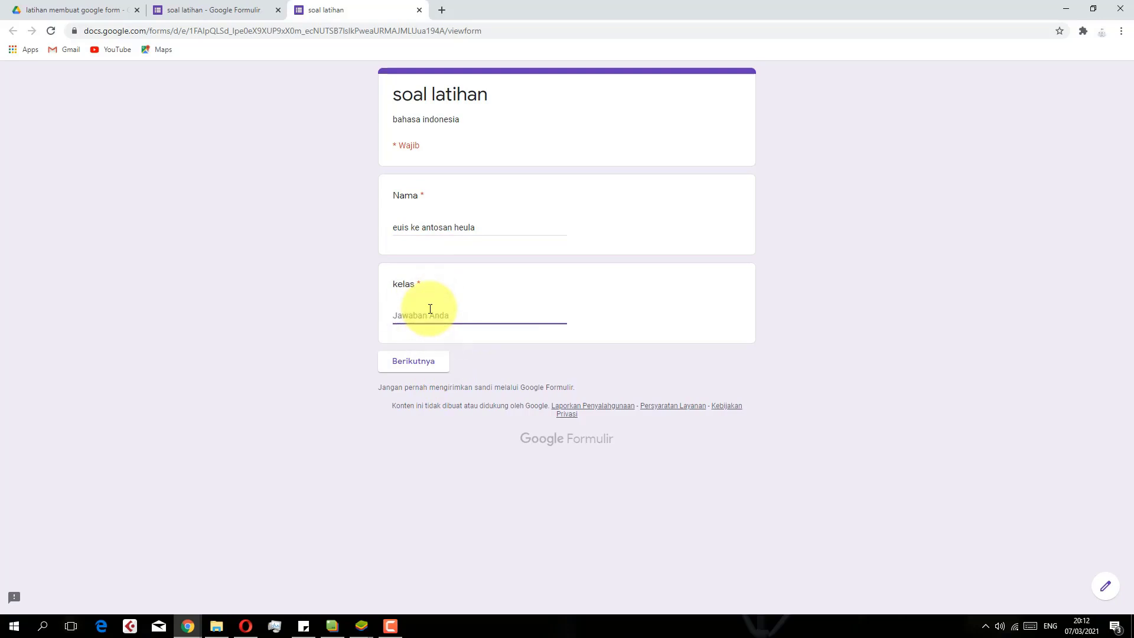
{"action": "type", "text": "9a"}
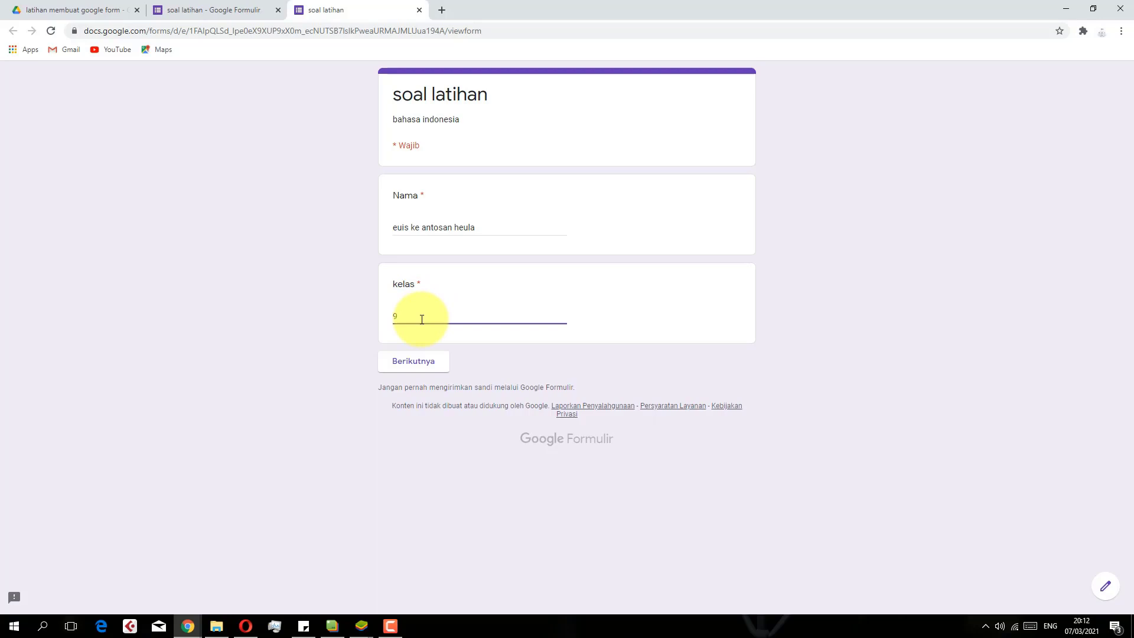
Confirm the empty kelas field is flagged as required, then re-enter 9a and continue
{"action": "left_click", "coordinate": [418, 361]}
{"action": "left_click_drag", "start_coordinate": [406, 315], "coordinate": [329, 300]}
{"action": "key", "text": "BackSpace"}
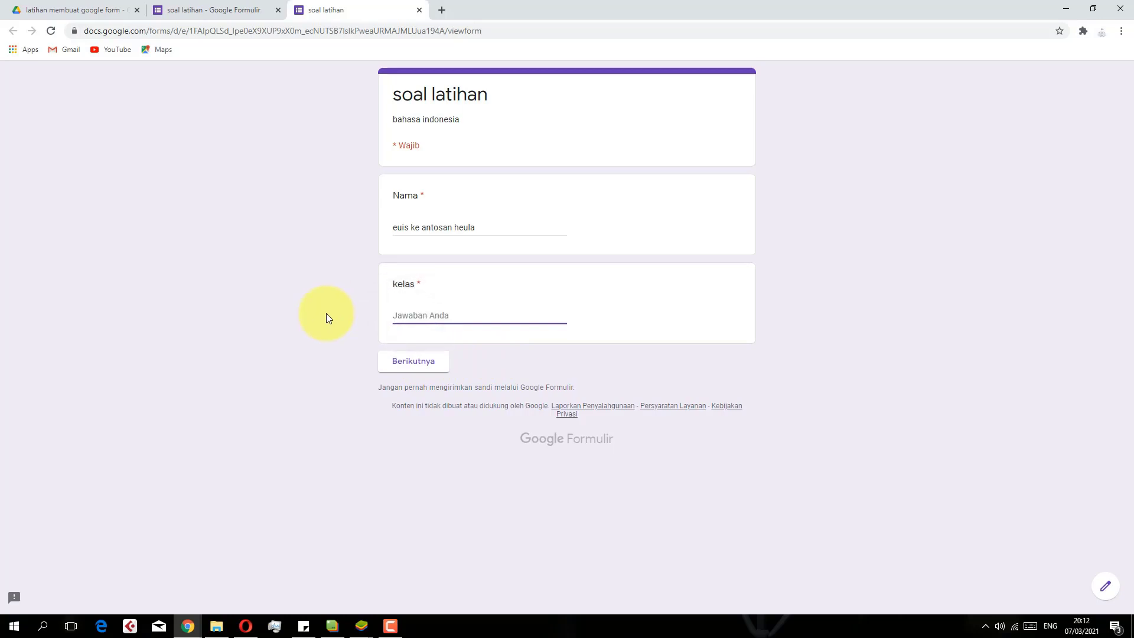
{"action": "left_click", "coordinate": [395, 355]}
{"action": "left_click", "coordinate": [397, 370]}
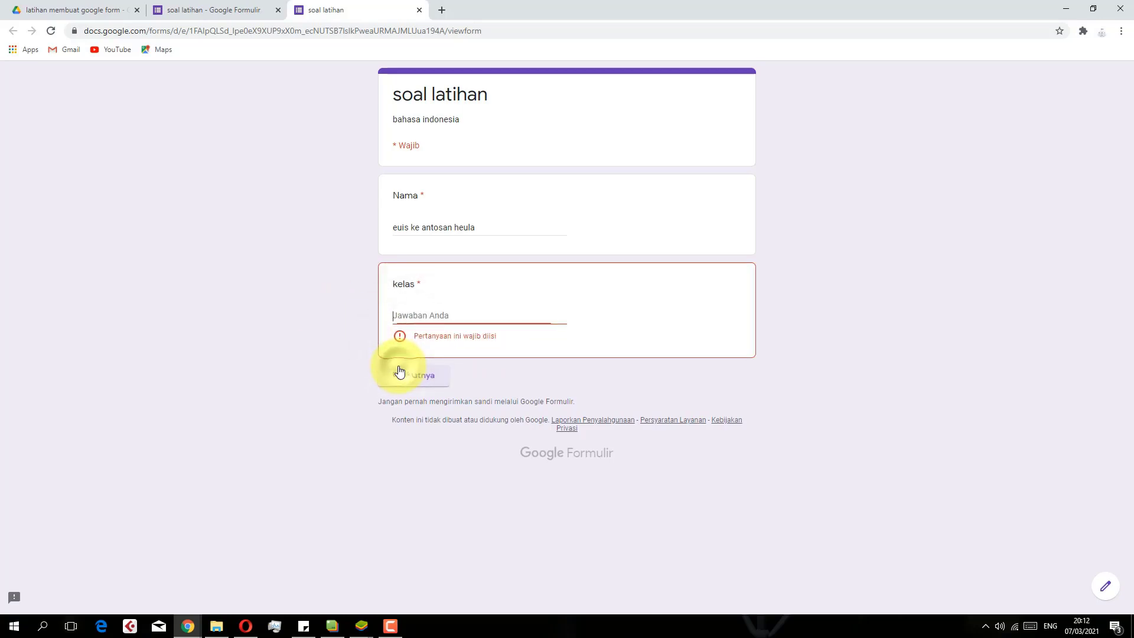
{"action": "left_click", "coordinate": [427, 314]}
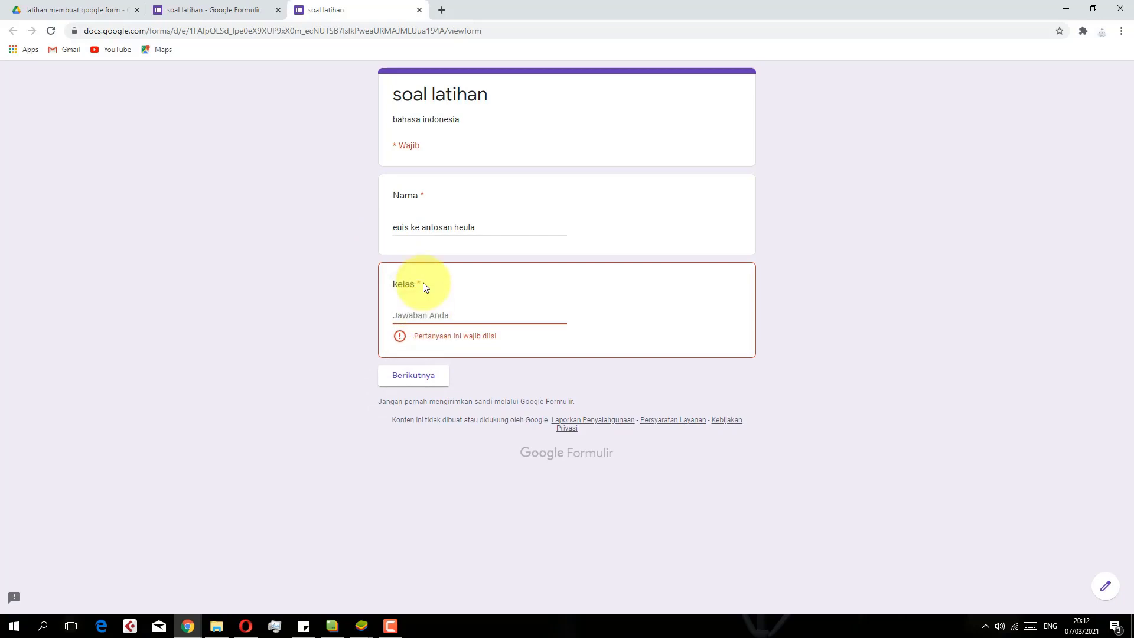
{"action": "type", "text": "9a"}
{"action": "left_click", "coordinate": [423, 365]}
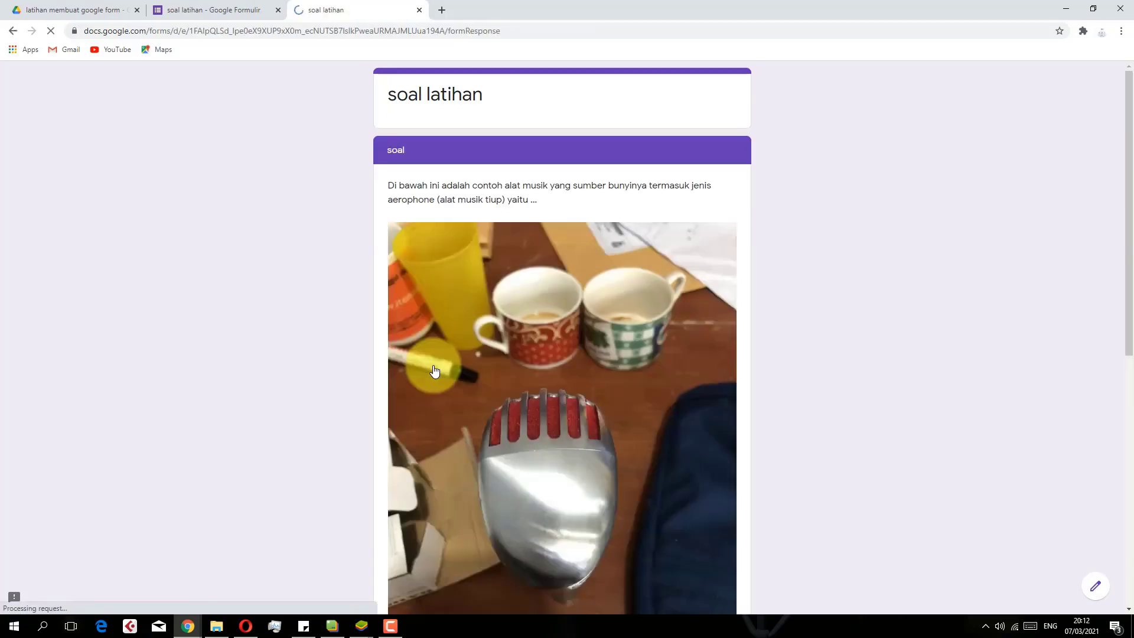
Look over the quiz question page, then close the preview and confirm Leave
{"action": "scroll", "coordinate": [498, 185], "scroll_direction": "down", "scroll_amount": 7}
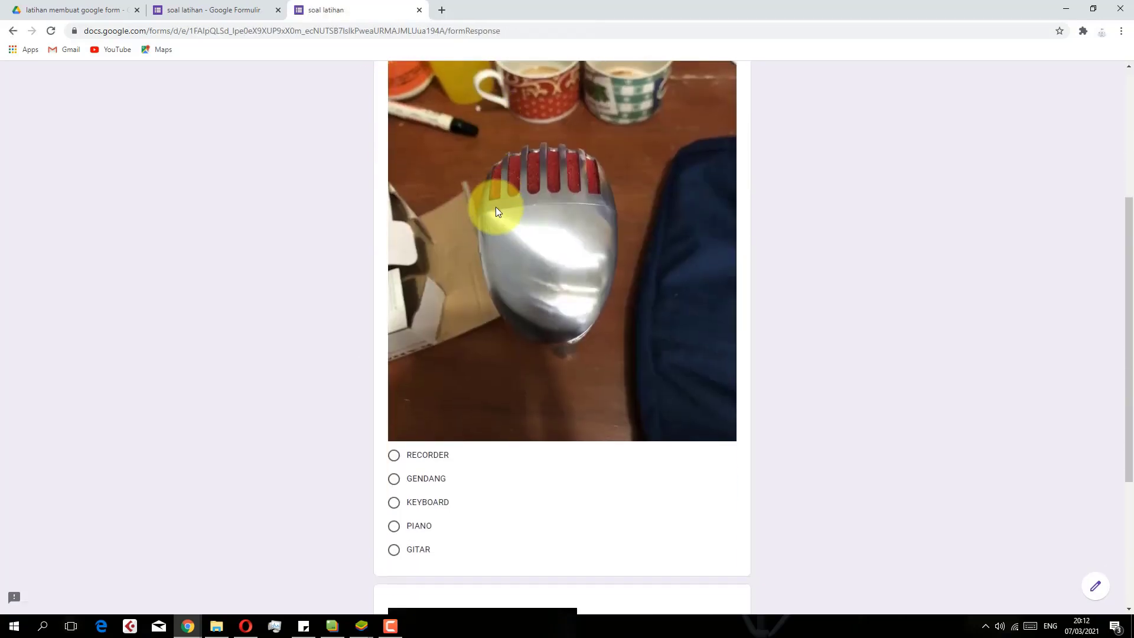
{"action": "scroll", "coordinate": [497, 254], "scroll_direction": "down", "scroll_amount": 1}
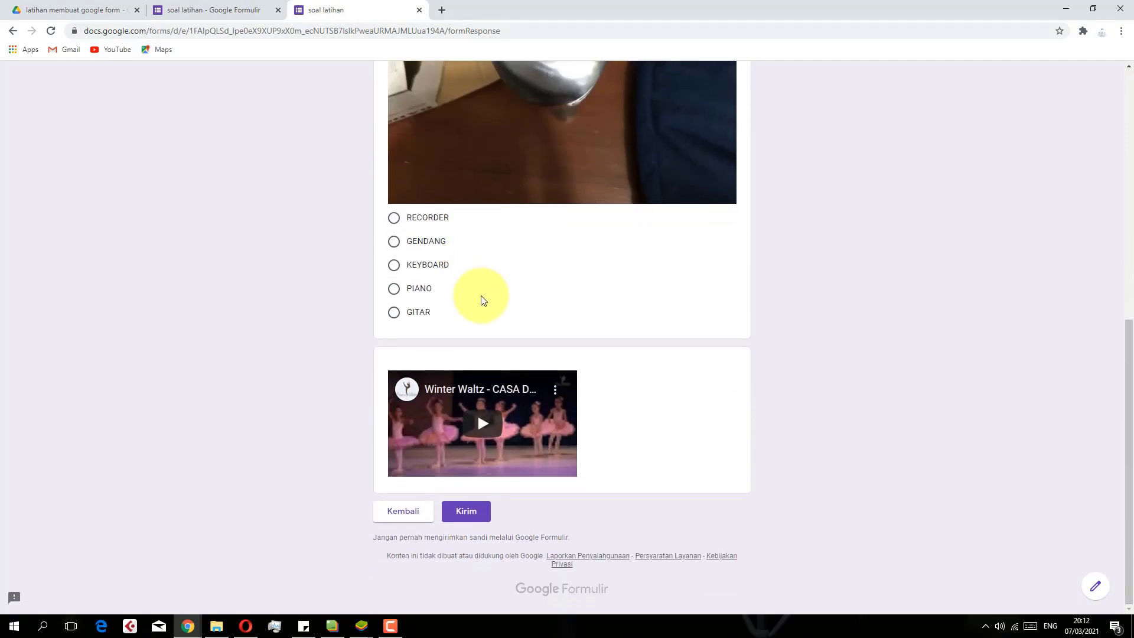
{"action": "scroll", "coordinate": [484, 299], "scroll_direction": "up", "scroll_amount": 5}
{"action": "scroll", "coordinate": [483, 299], "scroll_direction": "up", "scroll_amount": 3}
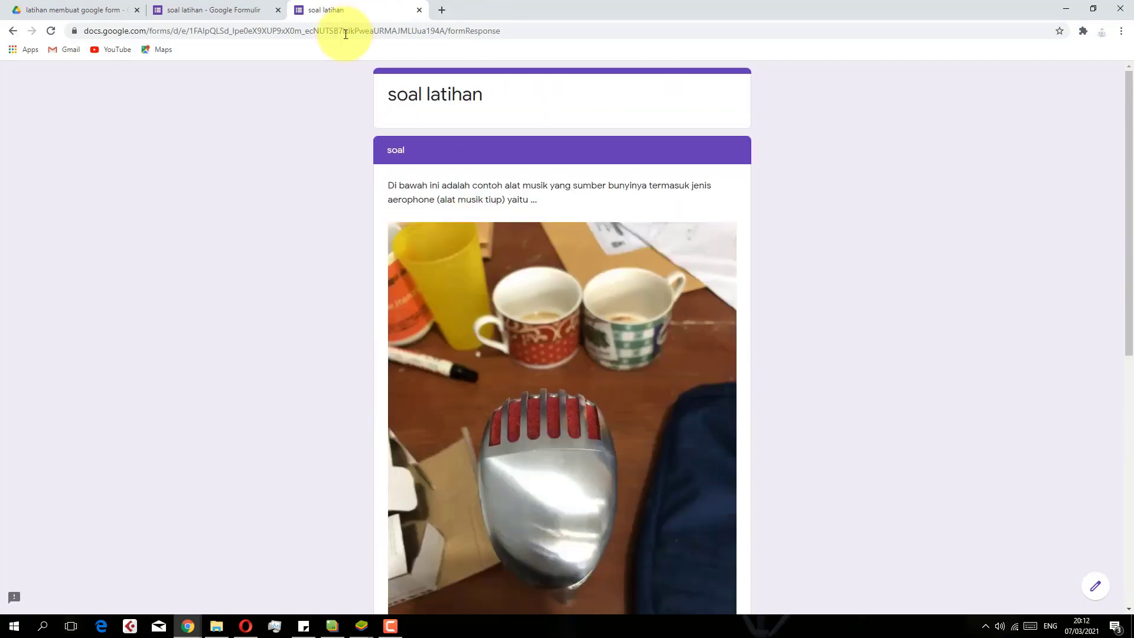
{"action": "left_click", "coordinate": [419, 11]}
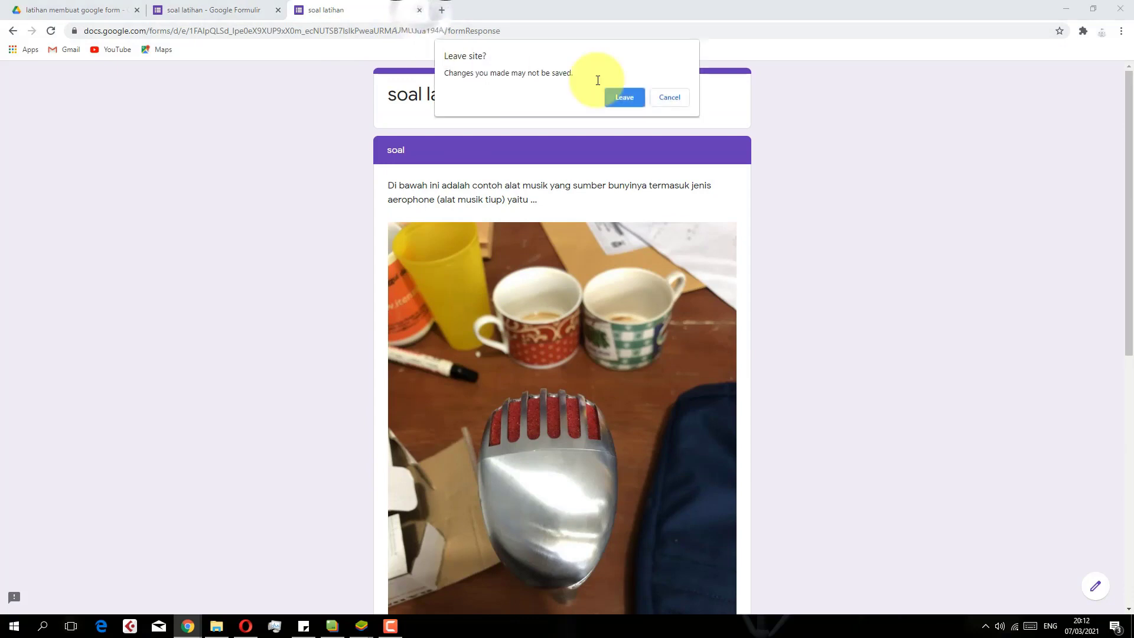
{"action": "left_click", "coordinate": [627, 99]}
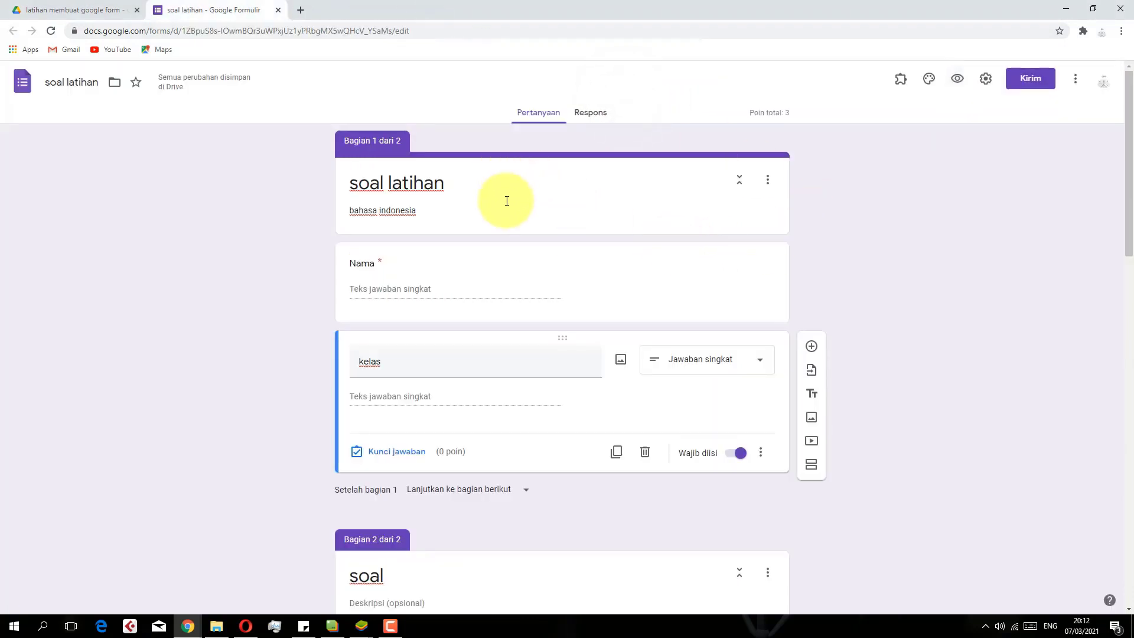
Add a new question below kelas and set its type to Waktu
{"action": "left_click", "coordinate": [811, 350]}
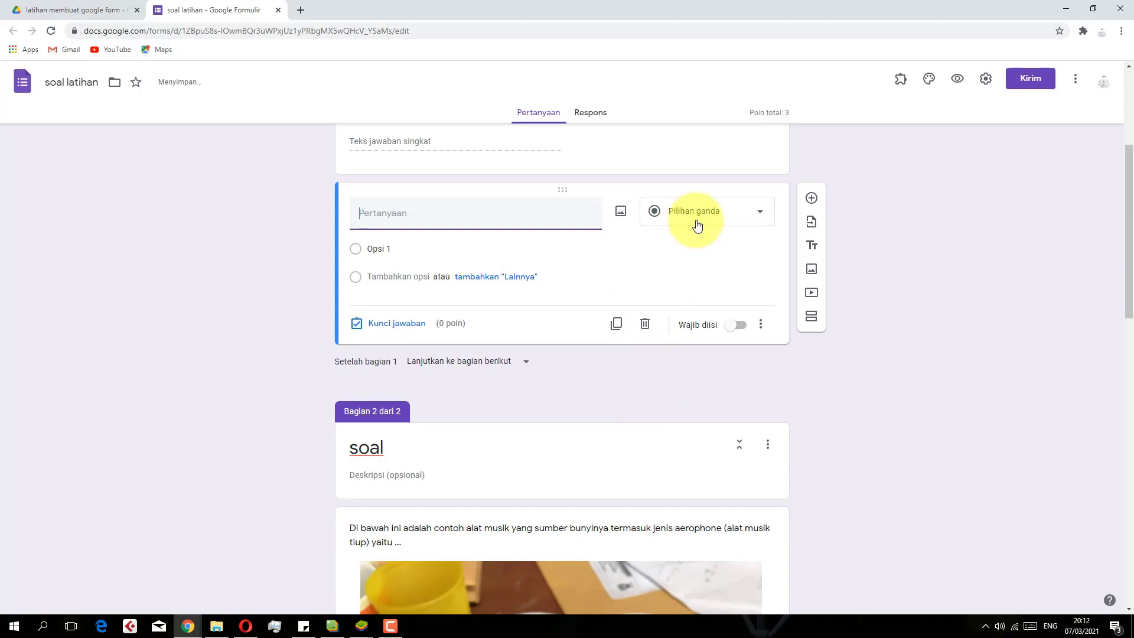
{"action": "left_click", "coordinate": [695, 220]}
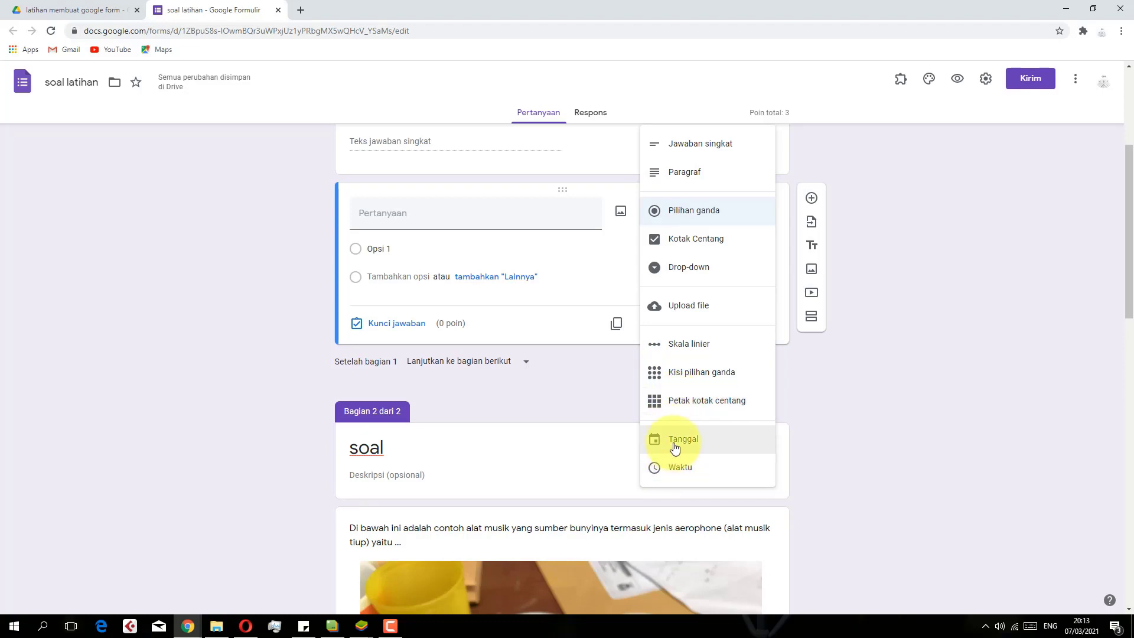
{"action": "left_click", "coordinate": [668, 473]}
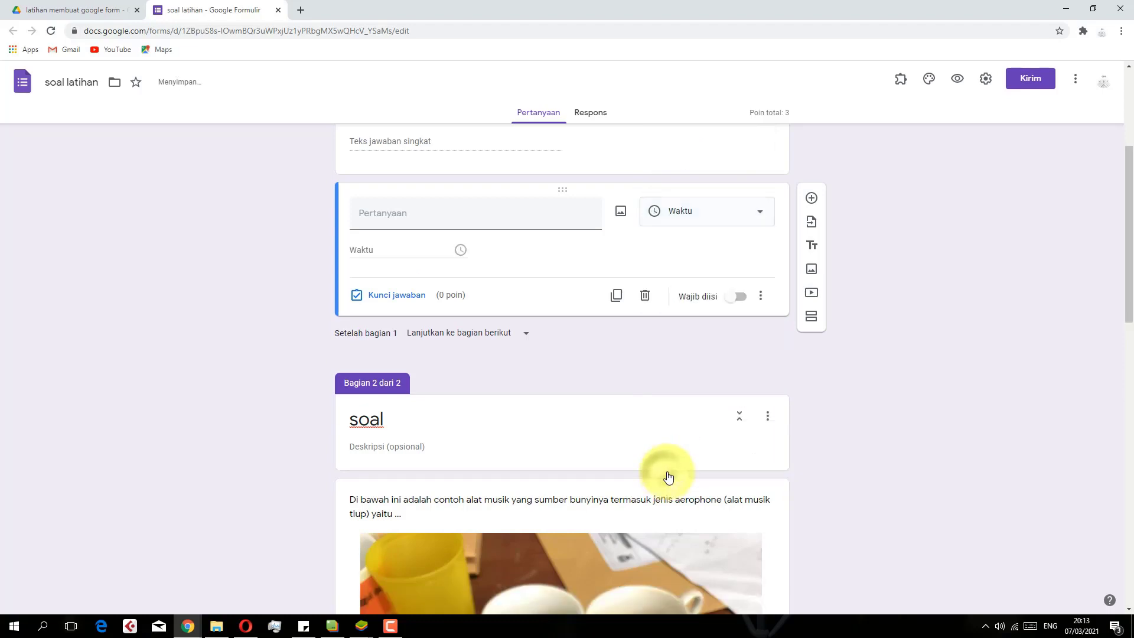
{"action": "left_click", "coordinate": [693, 223]}
{"action": "left_click", "coordinate": [699, 419]}
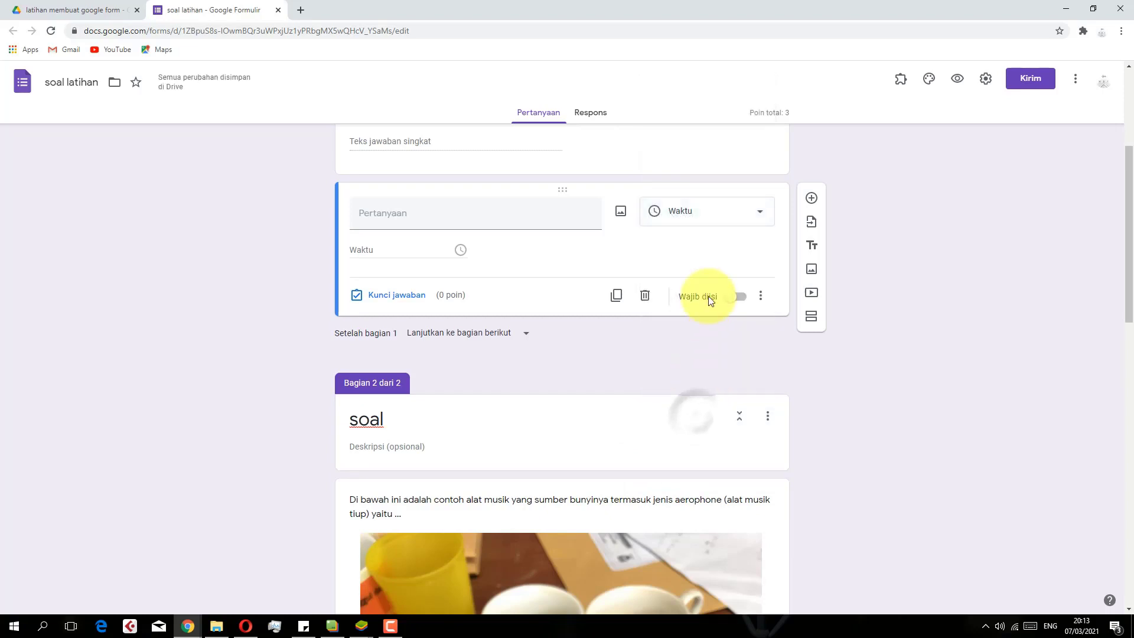
{"action": "left_click", "coordinate": [701, 212]}
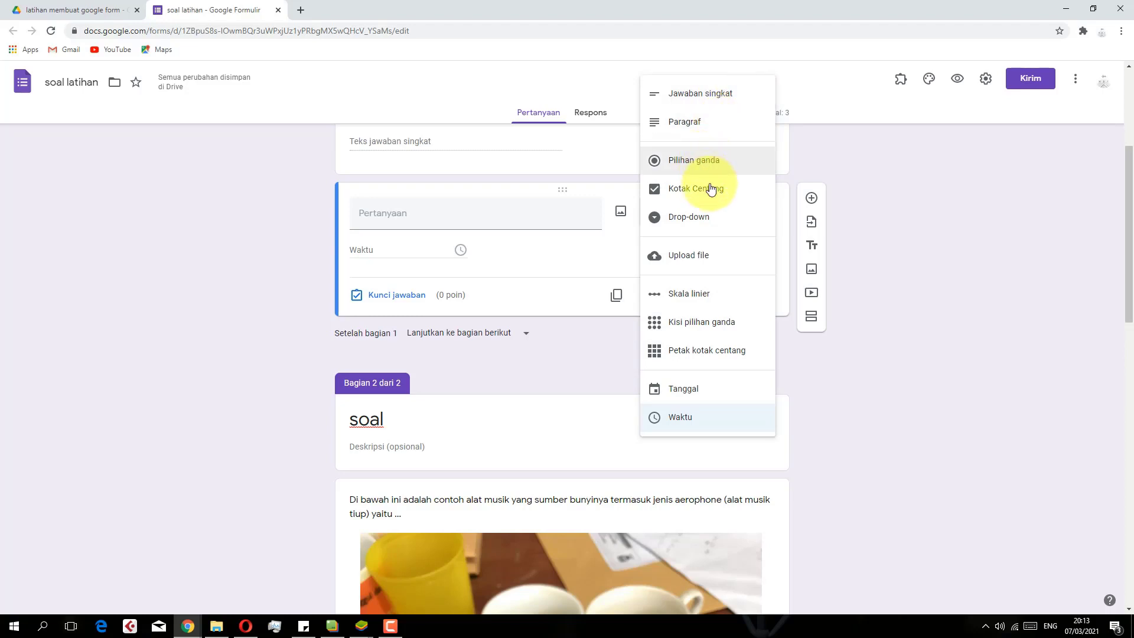
{"action": "left_click", "coordinate": [211, 202]}
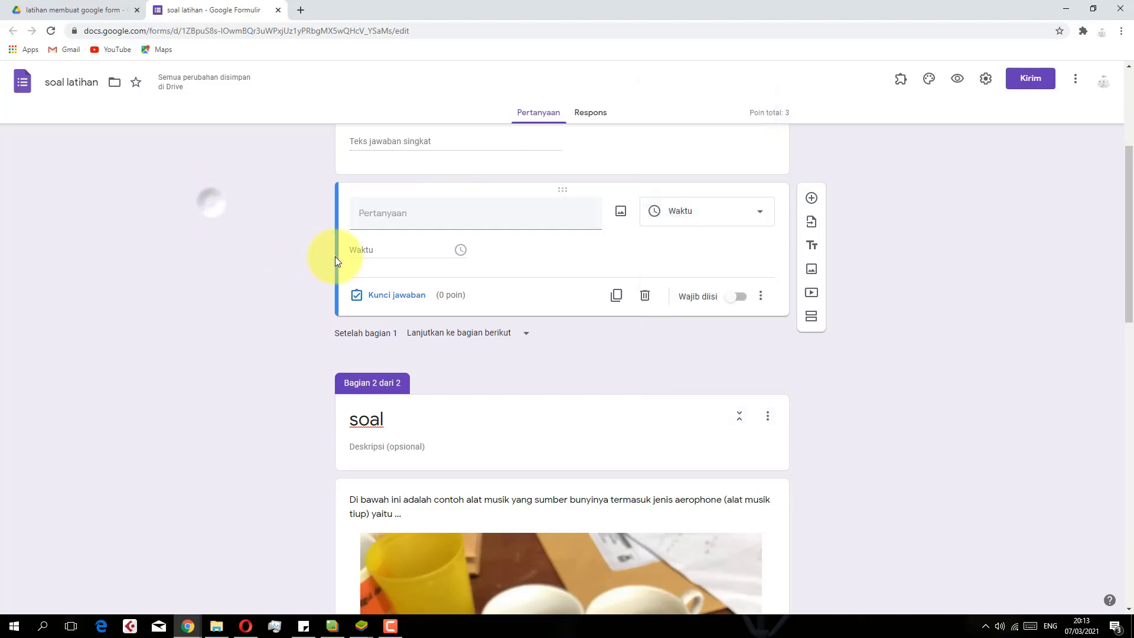
{"action": "scroll", "coordinate": [494, 269], "scroll_direction": "up", "scroll_amount": 4}
Change the kelas question's type to Kotak Centang and select the Opsi 1 text
{"action": "left_click", "coordinate": [432, 365]}
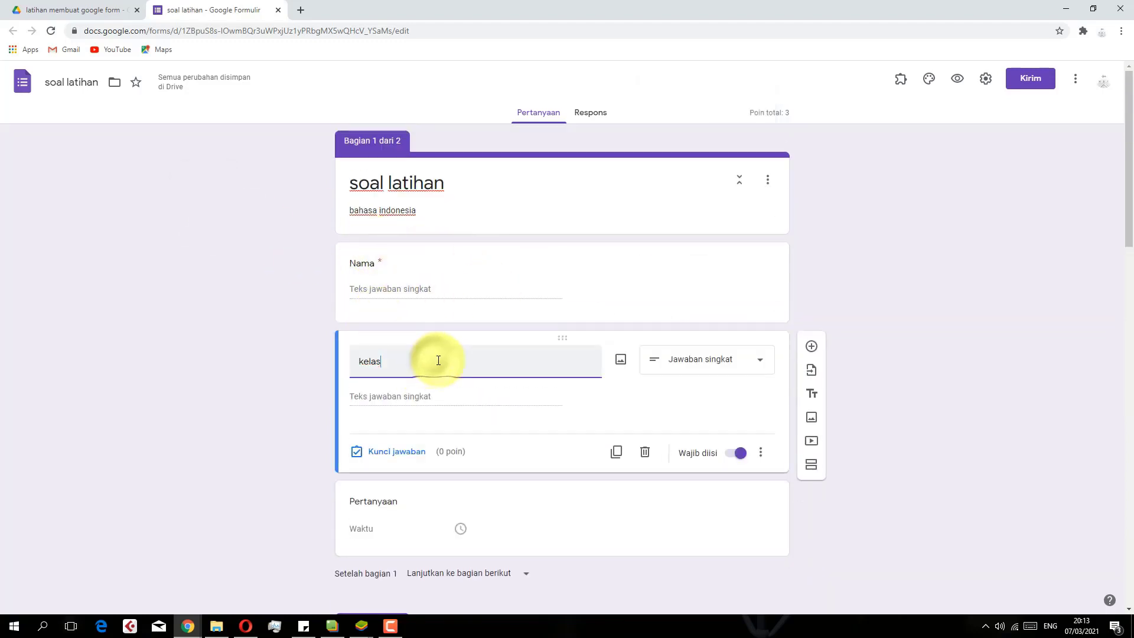
{"action": "left_click", "coordinate": [723, 369]}
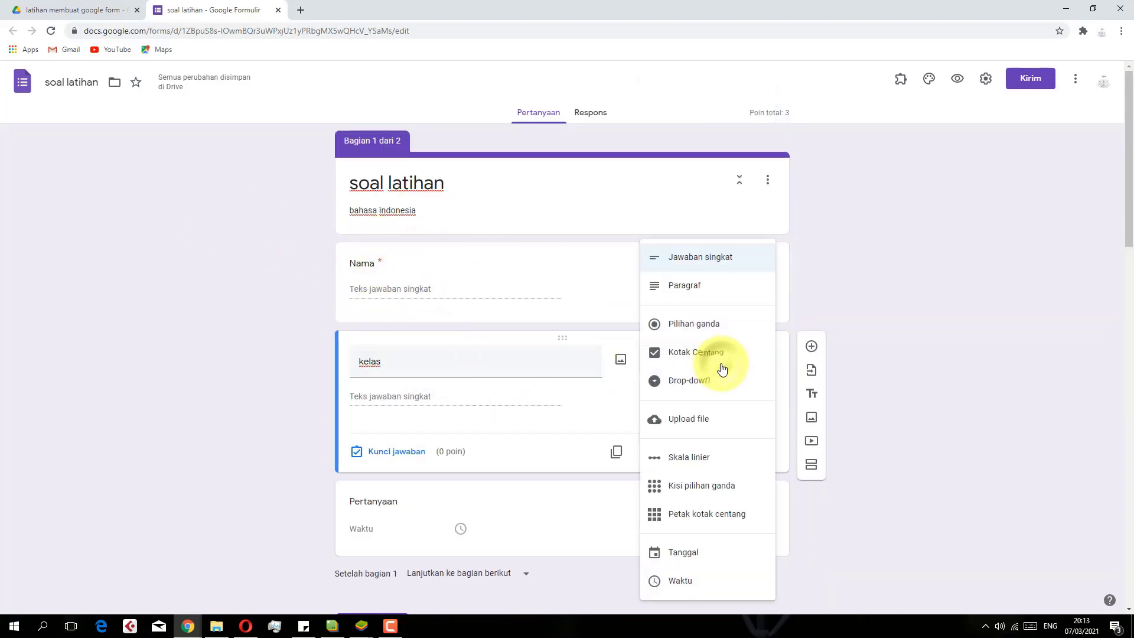
{"action": "left_click", "coordinate": [675, 365]}
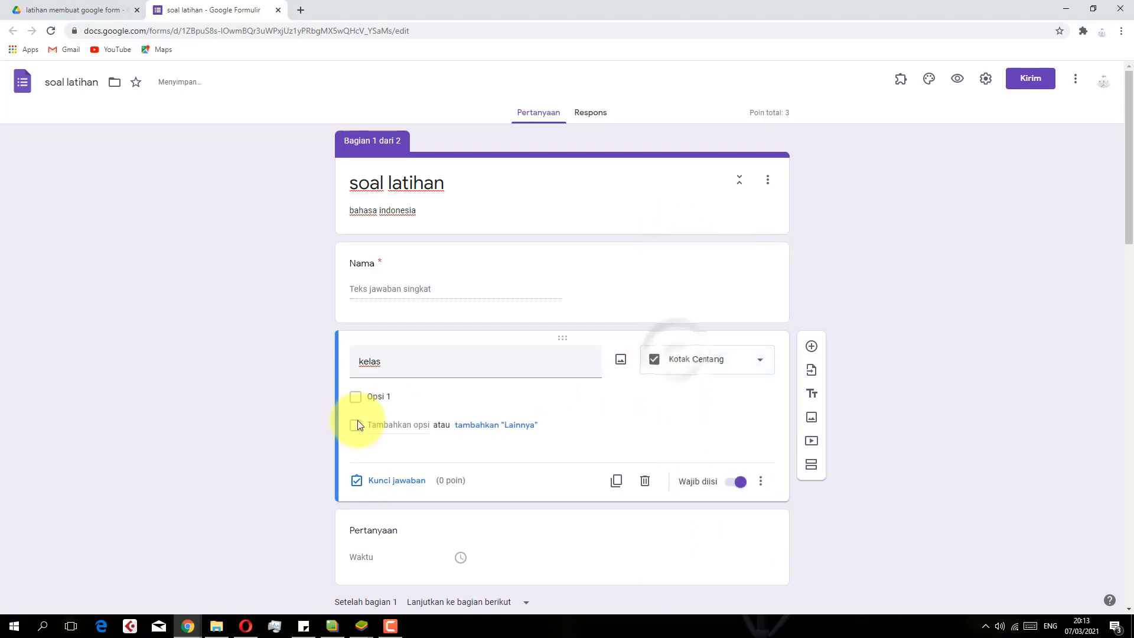
{"action": "left_click", "coordinate": [379, 398]}
{"action": "left_click_drag", "start_coordinate": [390, 399], "coordinate": [360, 396]}
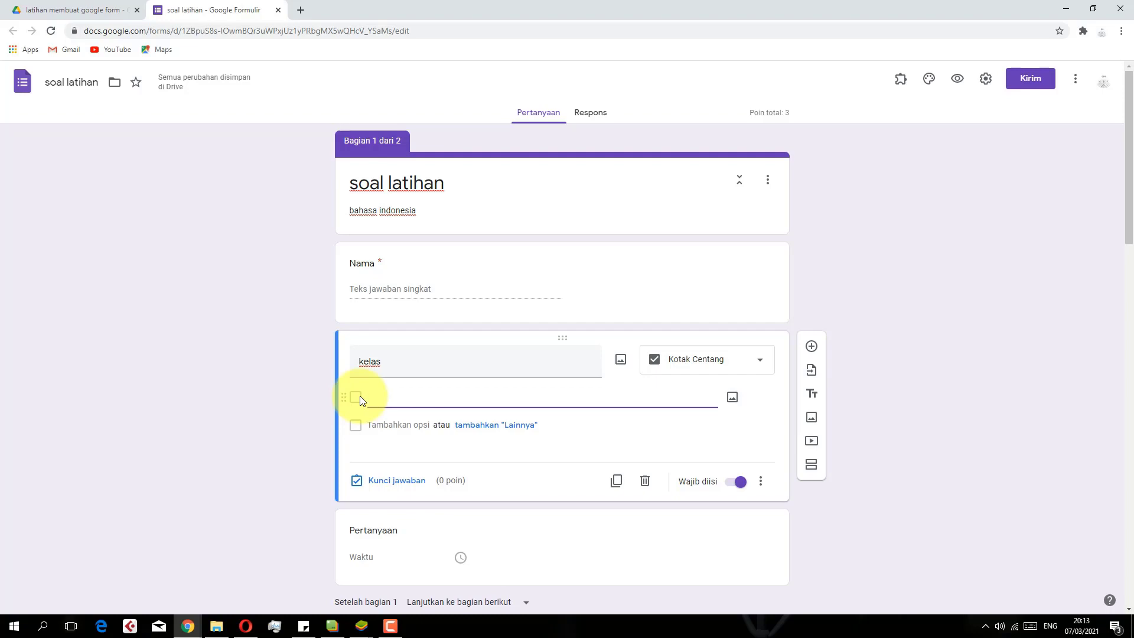
Enter checkbox options 9a, 9b, 9c and 9d, leaving a fifth empty option
{"action": "key", "text": "Return"}
{"action": "type", "text": "9b"}
{"action": "key", "text": "Return"}
{"action": "type", "text": "9c"}
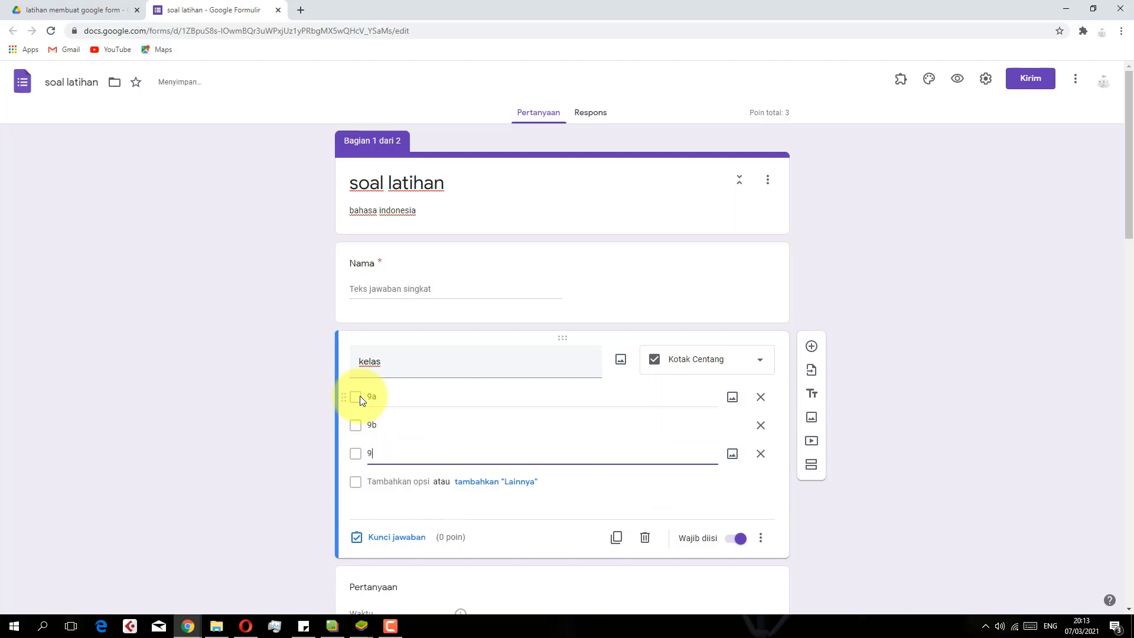
{"action": "key", "text": "Return"}
{"action": "type", "text": "9d"}
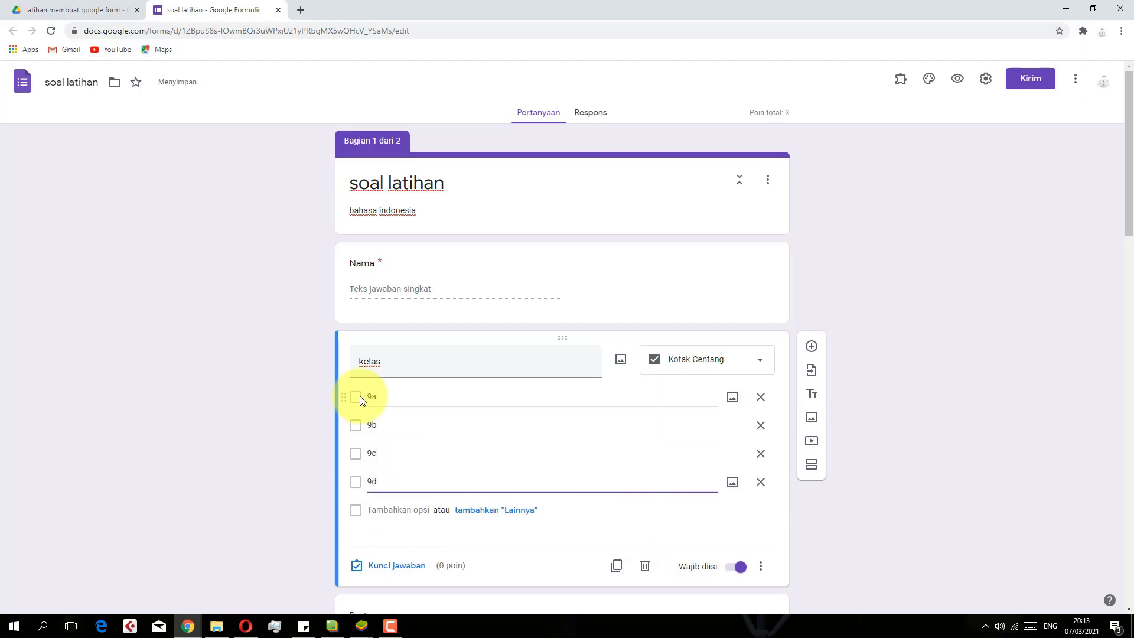
{"action": "key", "text": "Return"}
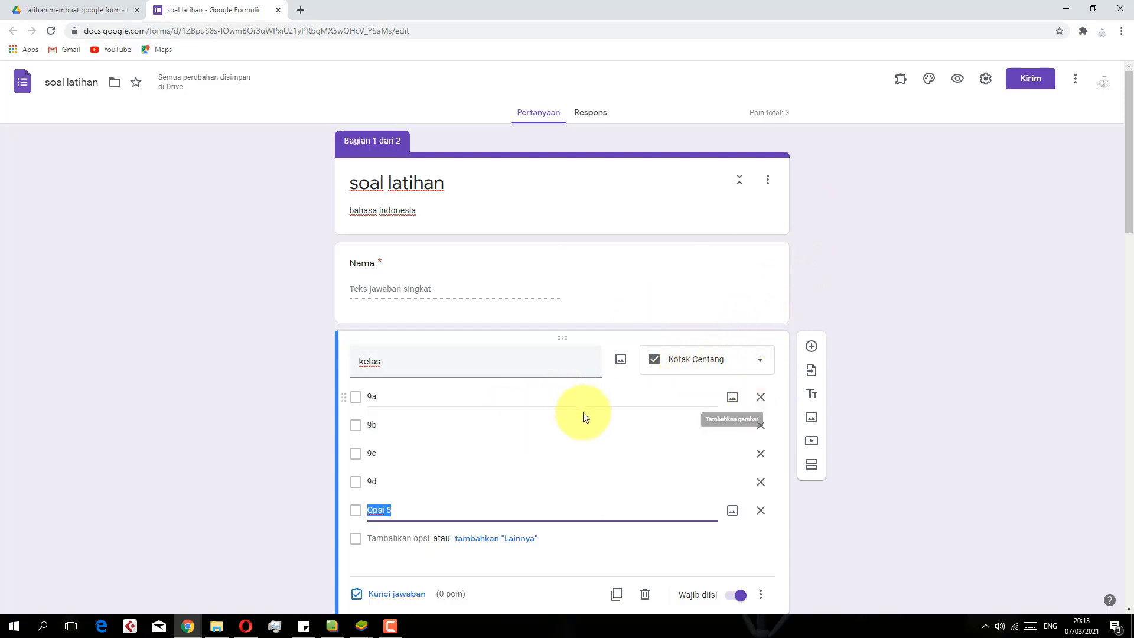
{"action": "scroll", "coordinate": [650, 412], "scroll_direction": "down", "scroll_amount": 2}
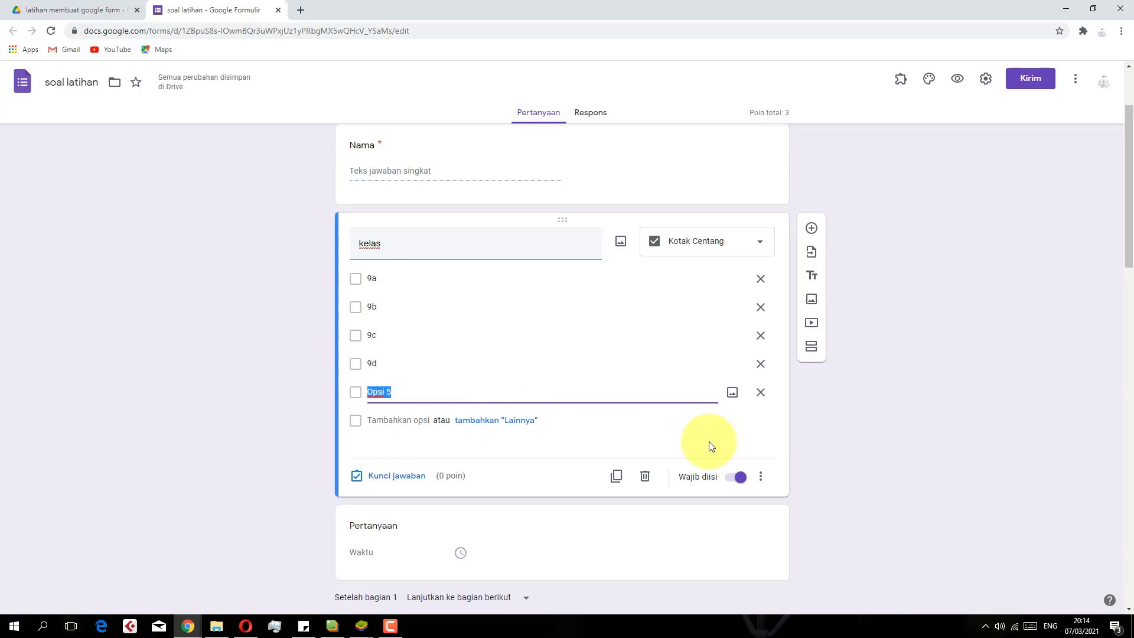
{"action": "scroll", "coordinate": [704, 349], "scroll_direction": "down", "scroll_amount": 6}
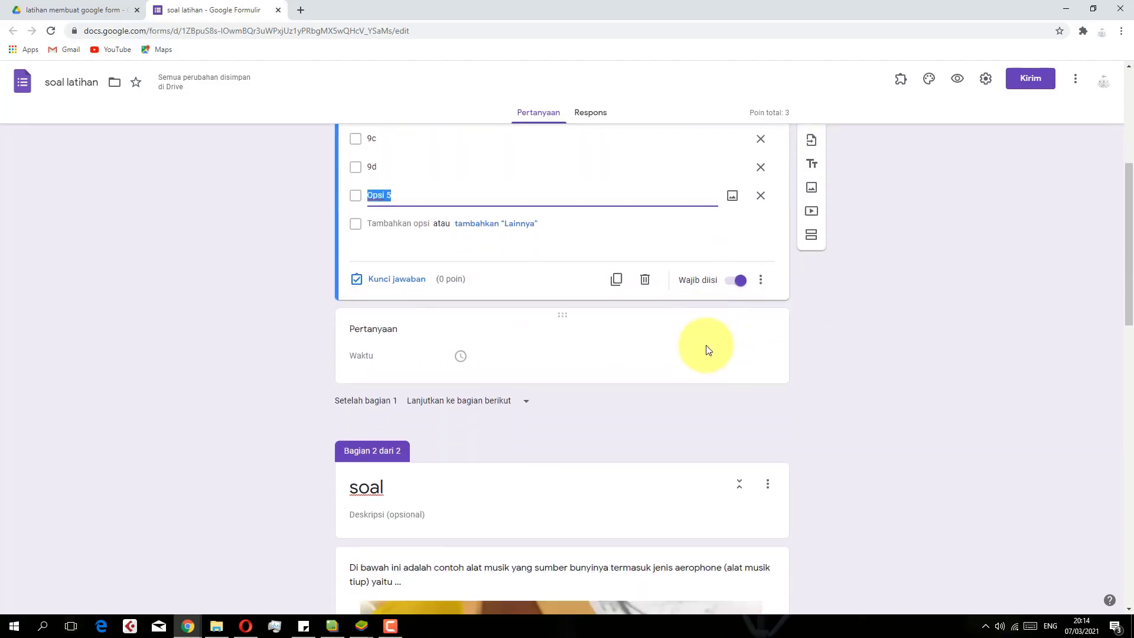
{"action": "scroll", "coordinate": [704, 354], "scroll_direction": "up", "scroll_amount": 5}
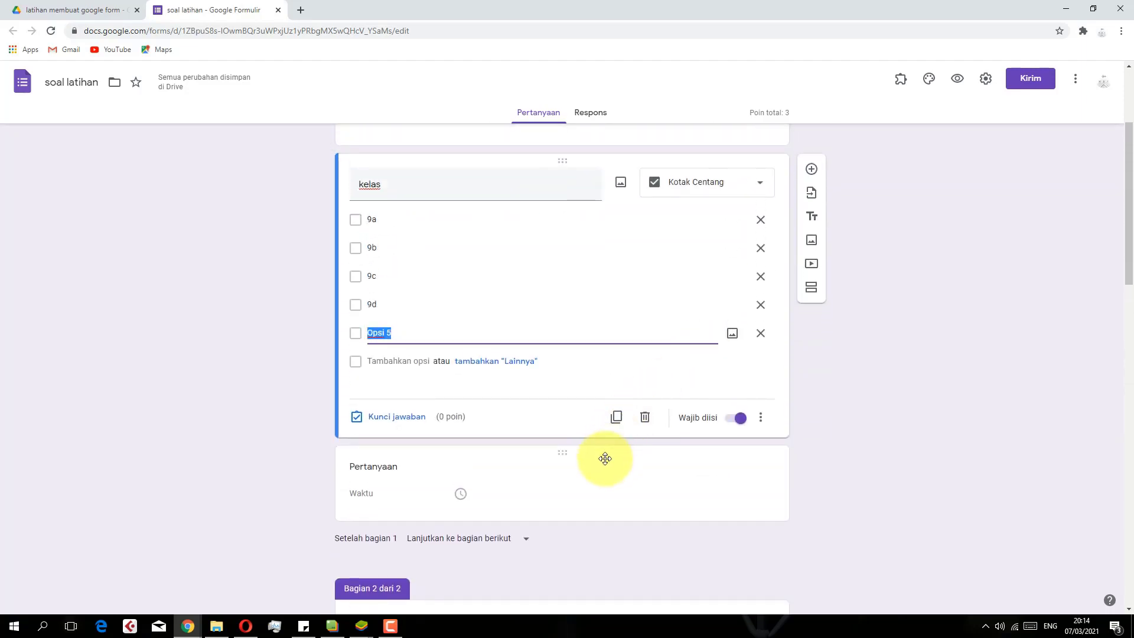
Switch the untitled Waktu question to Paragraf, then to Pilihan ganda
{"action": "left_click", "coordinate": [606, 456]}
{"action": "left_click", "coordinate": [676, 377]}
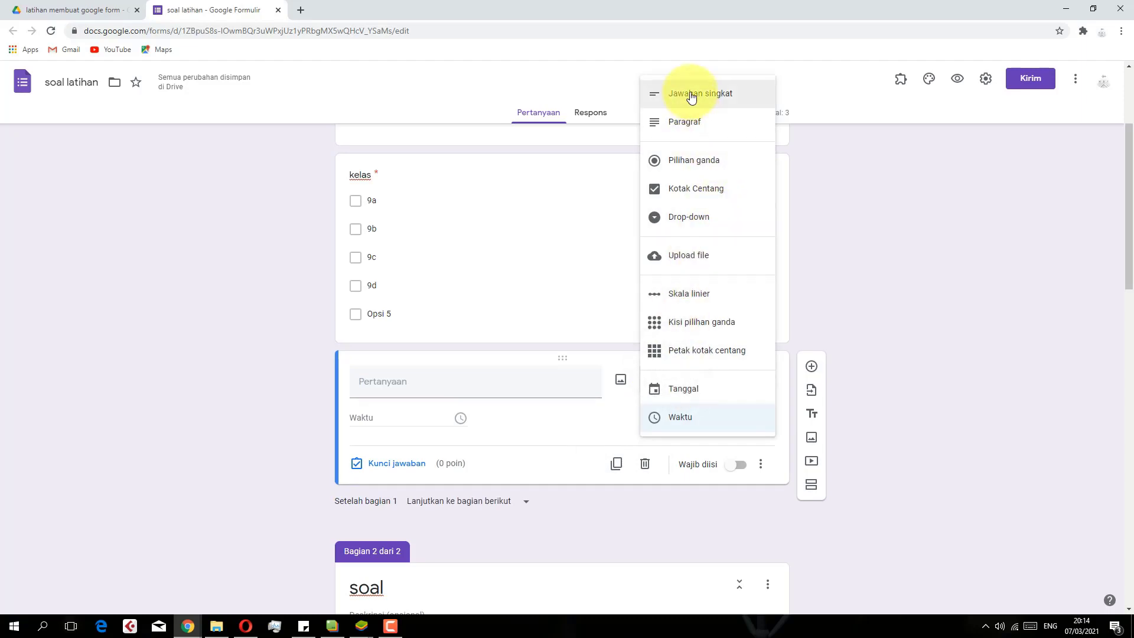
{"action": "scroll", "coordinate": [562, 271], "scroll_direction": "up", "scroll_amount": 3}
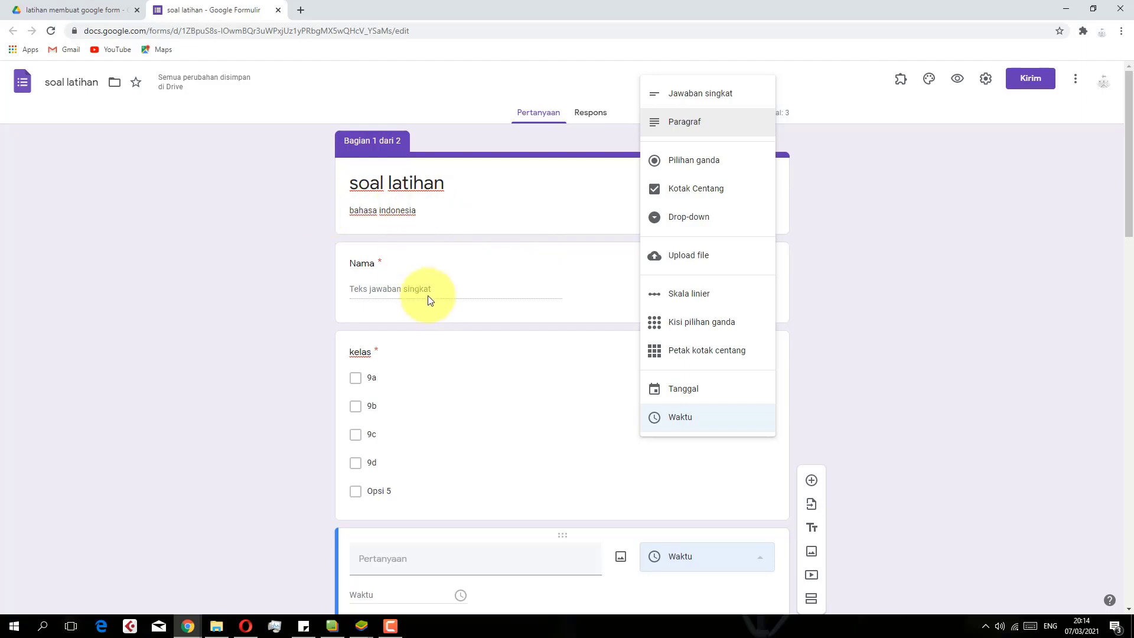
{"action": "left_click", "coordinate": [684, 118]}
{"action": "scroll", "coordinate": [582, 273], "scroll_direction": "down", "scroll_amount": 3}
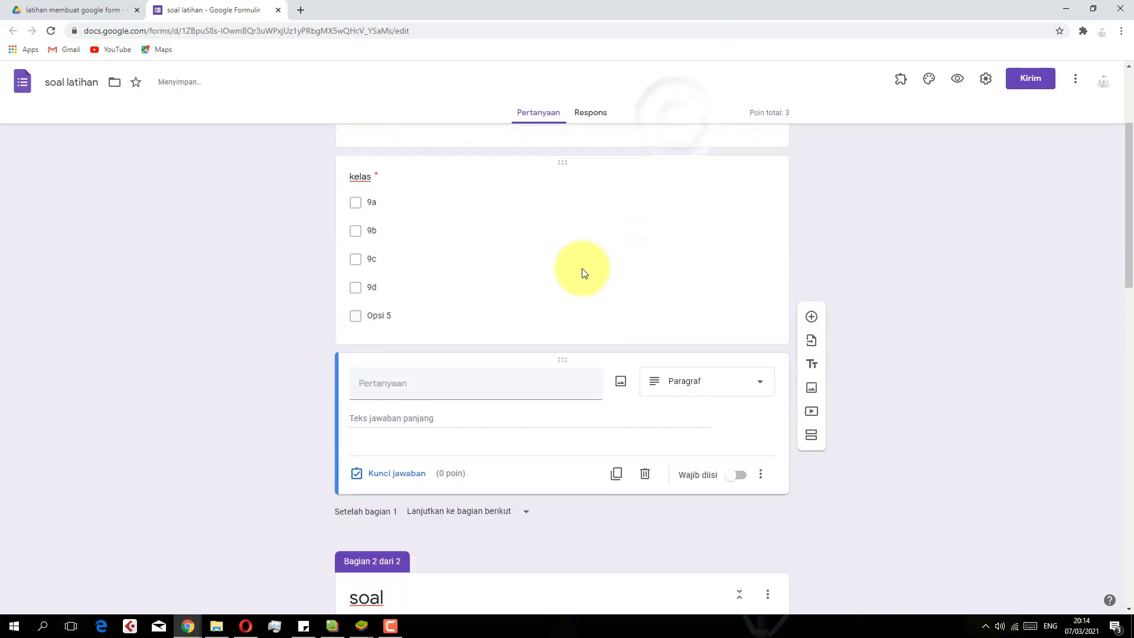
{"action": "scroll", "coordinate": [532, 296], "scroll_direction": "down", "scroll_amount": 1}
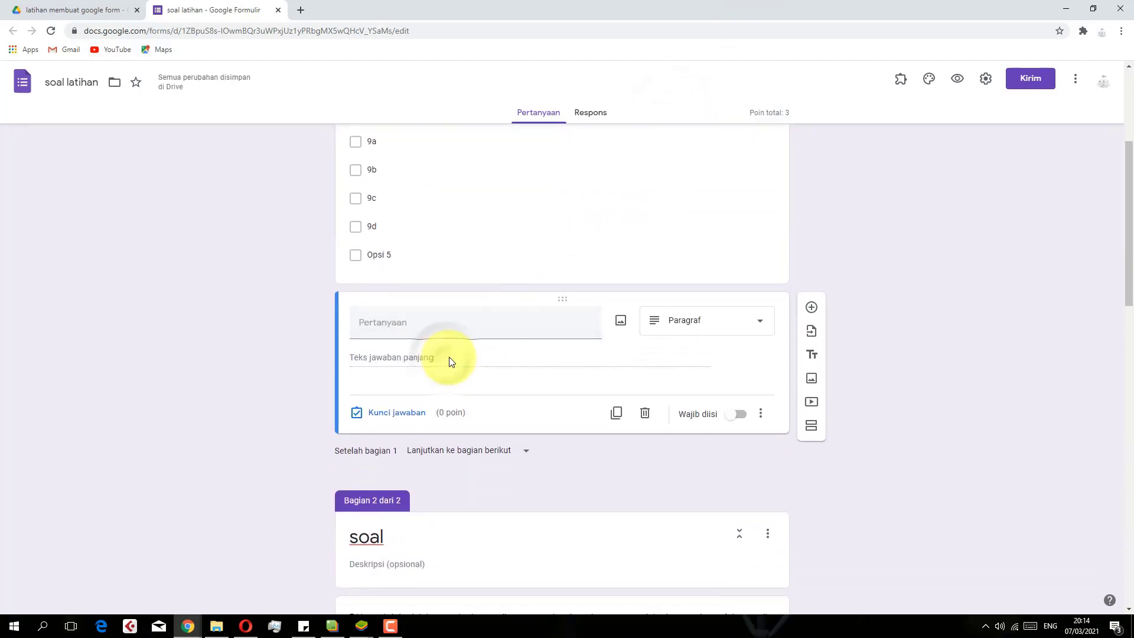
{"action": "left_click", "coordinate": [680, 319]}
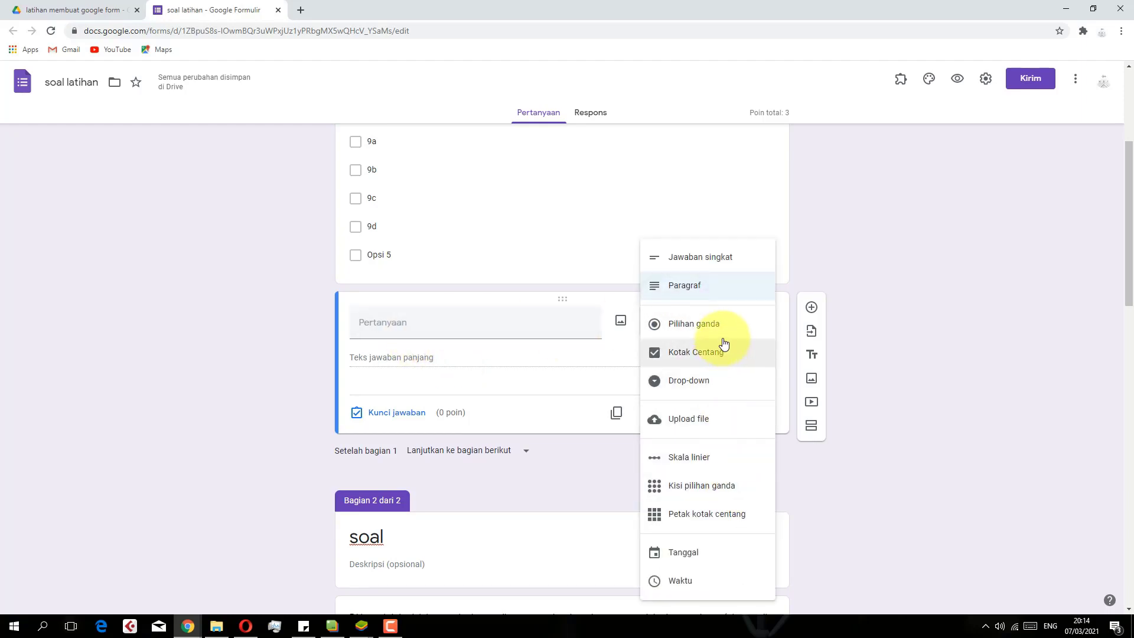
{"action": "left_click", "coordinate": [726, 337]}
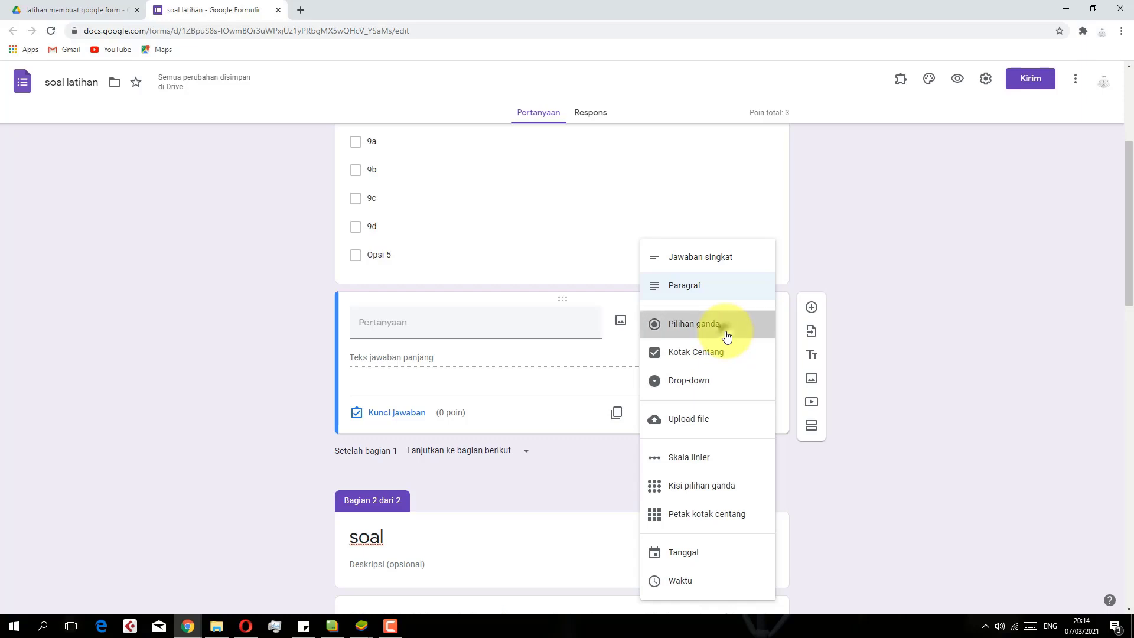
{"action": "left_click", "coordinate": [429, 322]}
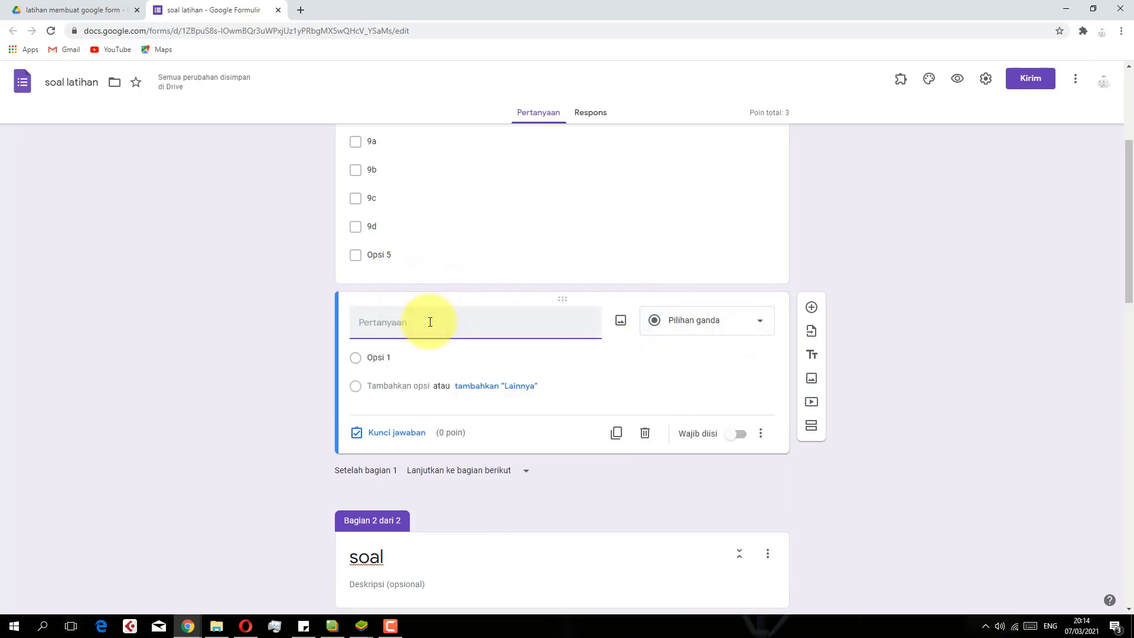
Title the question 'kapan terjadinya pemberontakan g30spki' and enter the first option 30 september 1965
{"action": "type", "text": "kapan ter"}
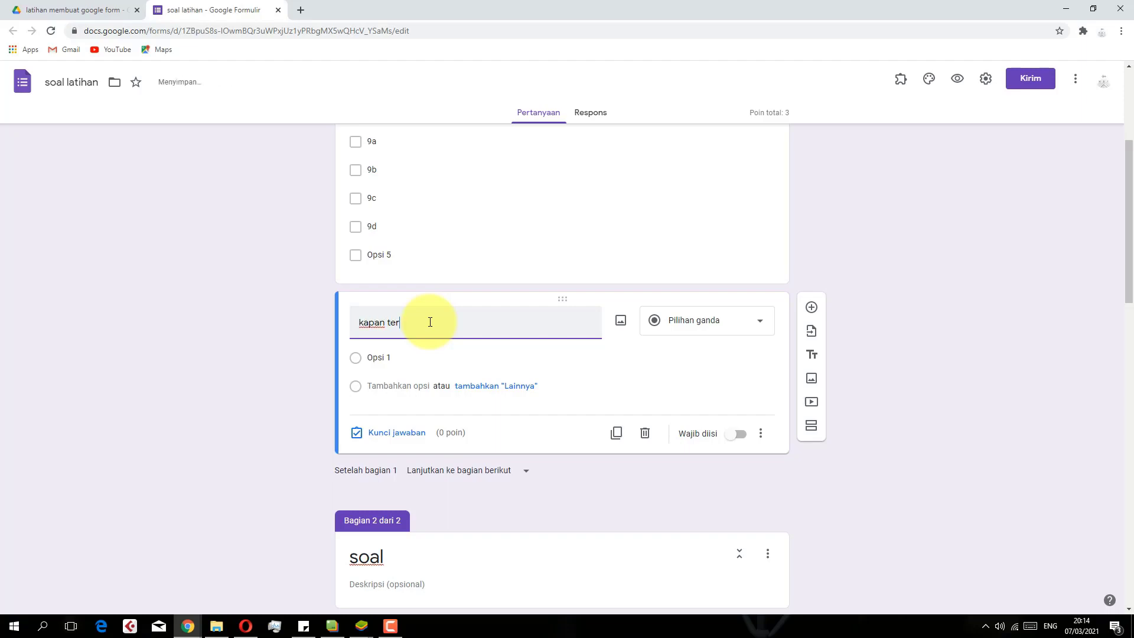
{"action": "type", "text": "jadinya pemberontakan"}
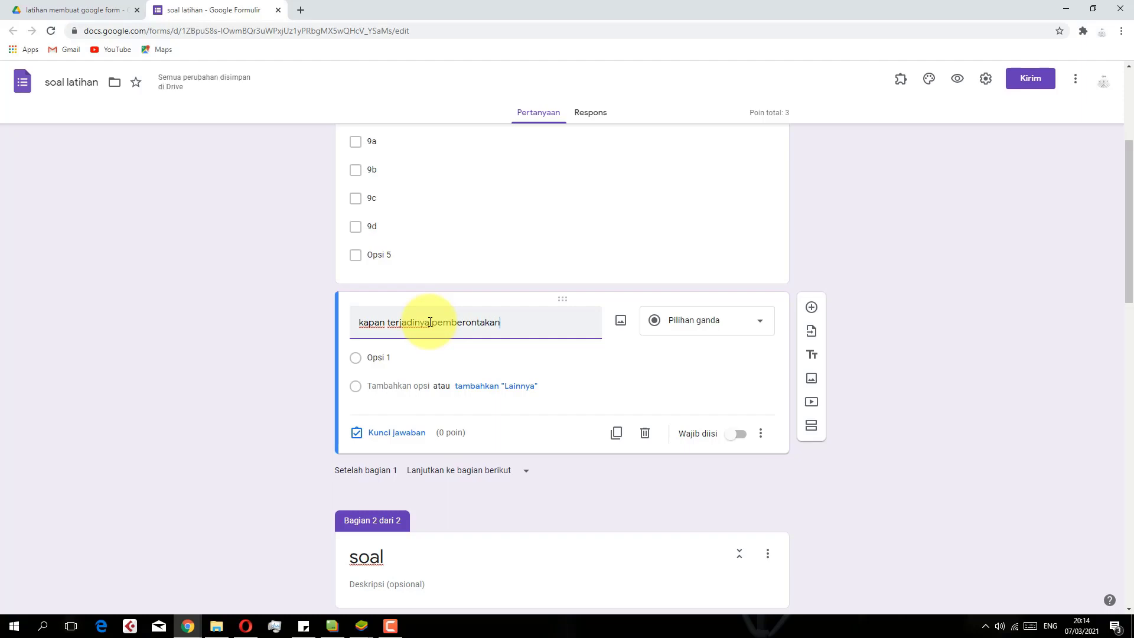
{"action": "type", "text": " g30"}
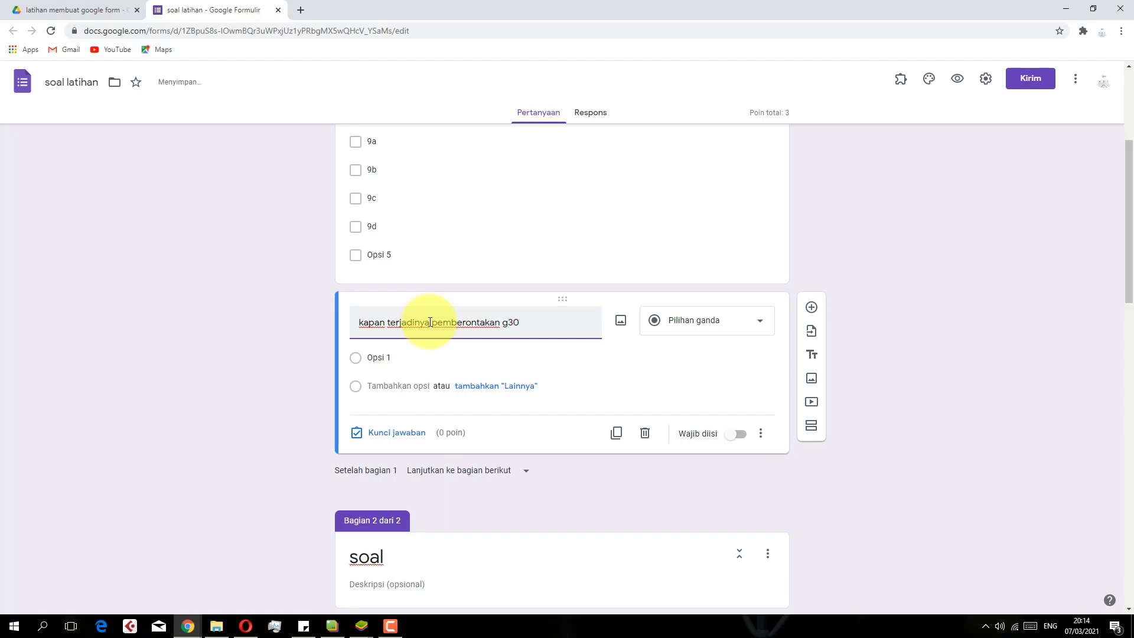
{"action": "type", "text": "spki"}
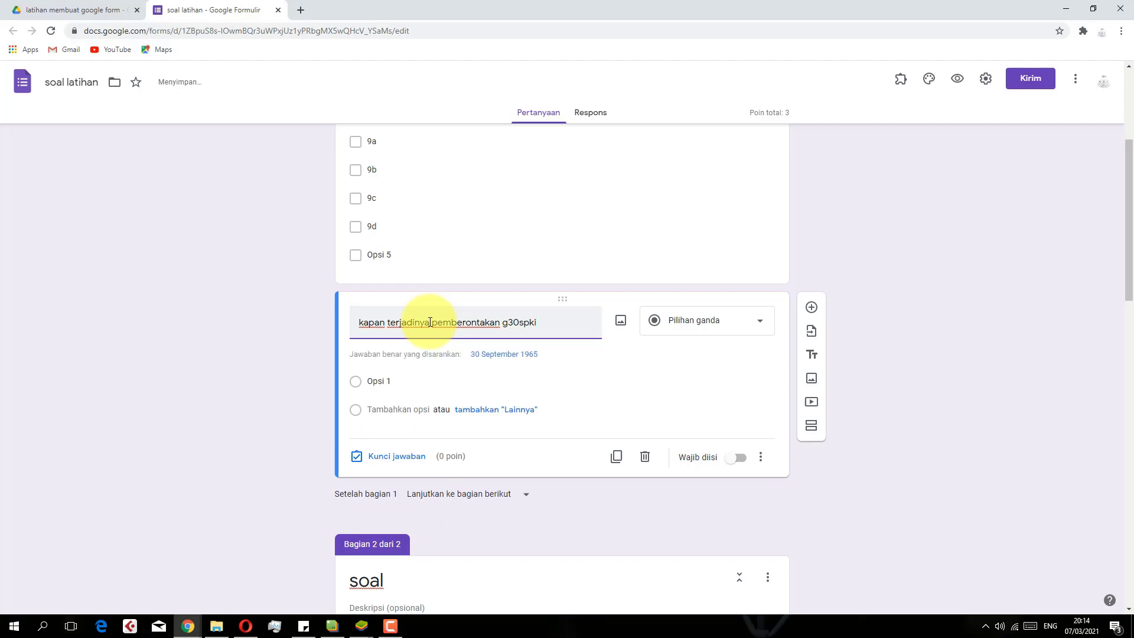
{"action": "left_click", "coordinate": [387, 382]}
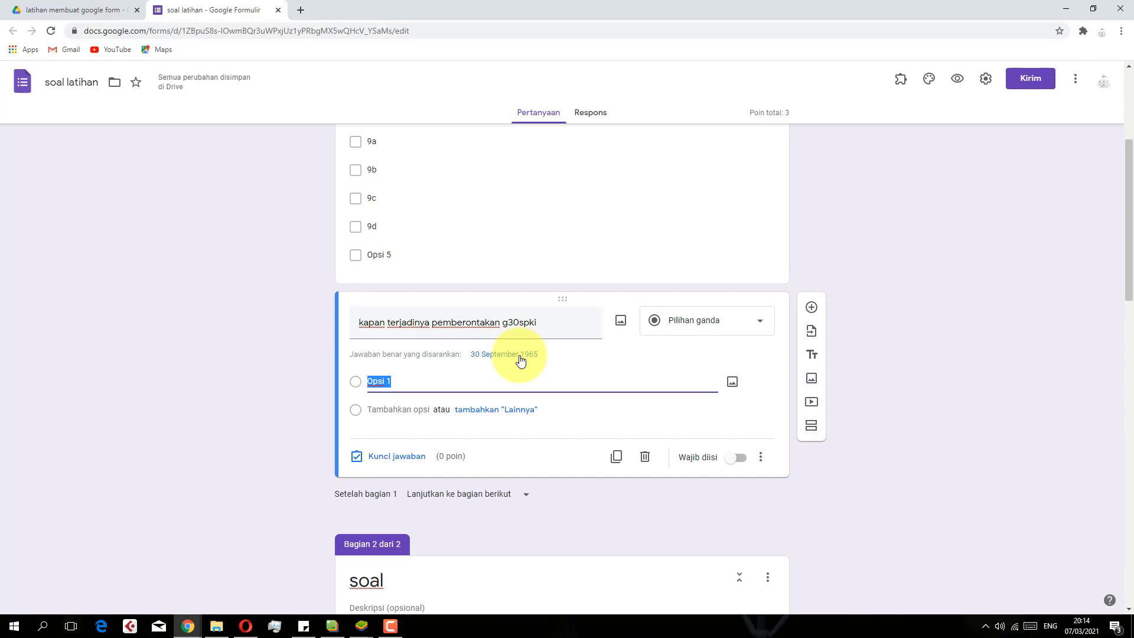
{"action": "type", "text": "30 "}
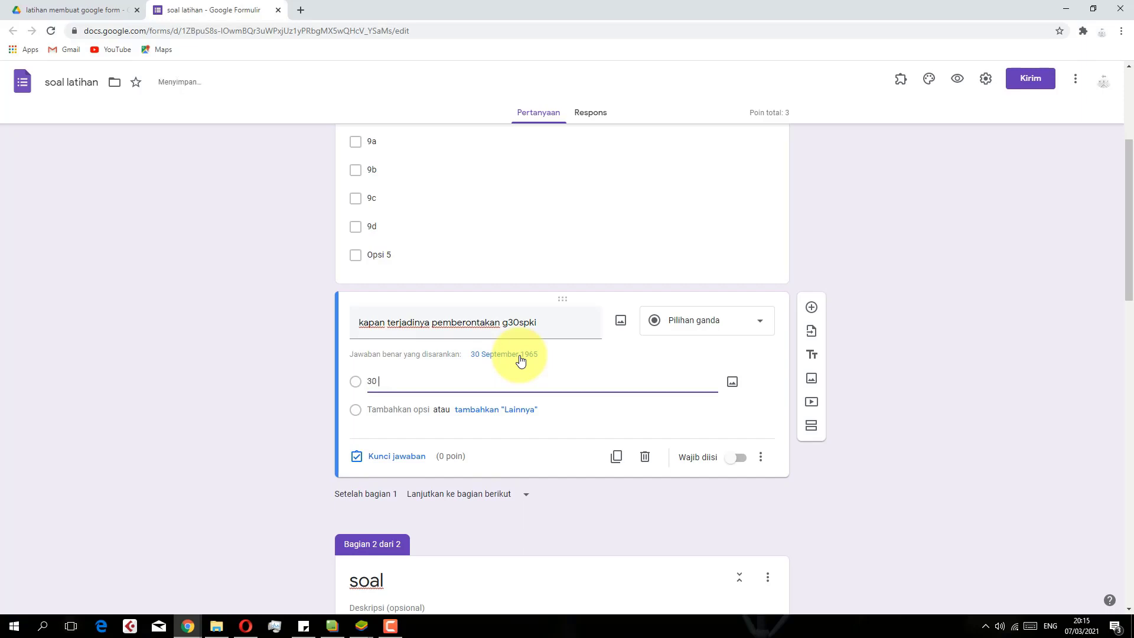
{"action": "type", "text": "septemb"}
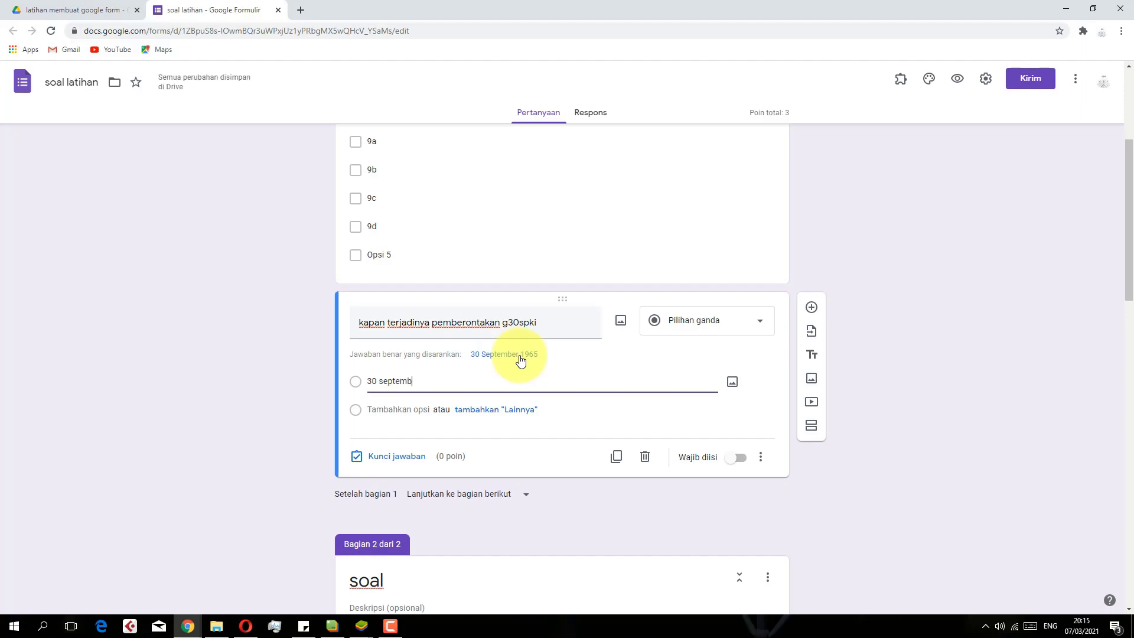
{"action": "type", "text": "er 1965"}
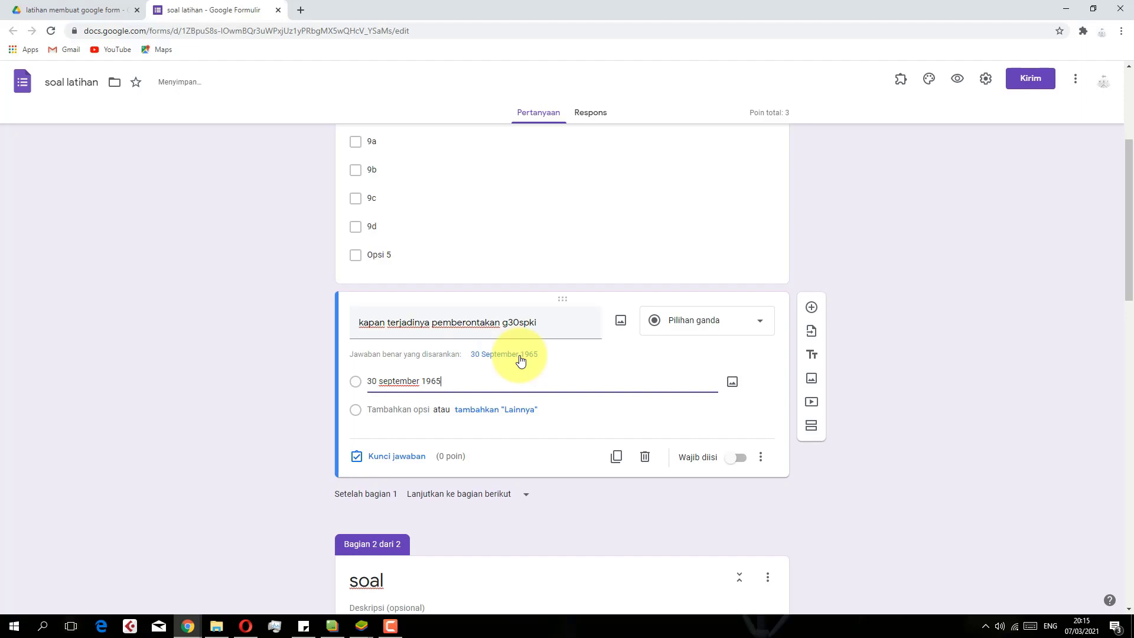
Add options 29 februari 1997, 11 januari 2011 and 12 desember 2012
{"action": "key", "text": "Return"}
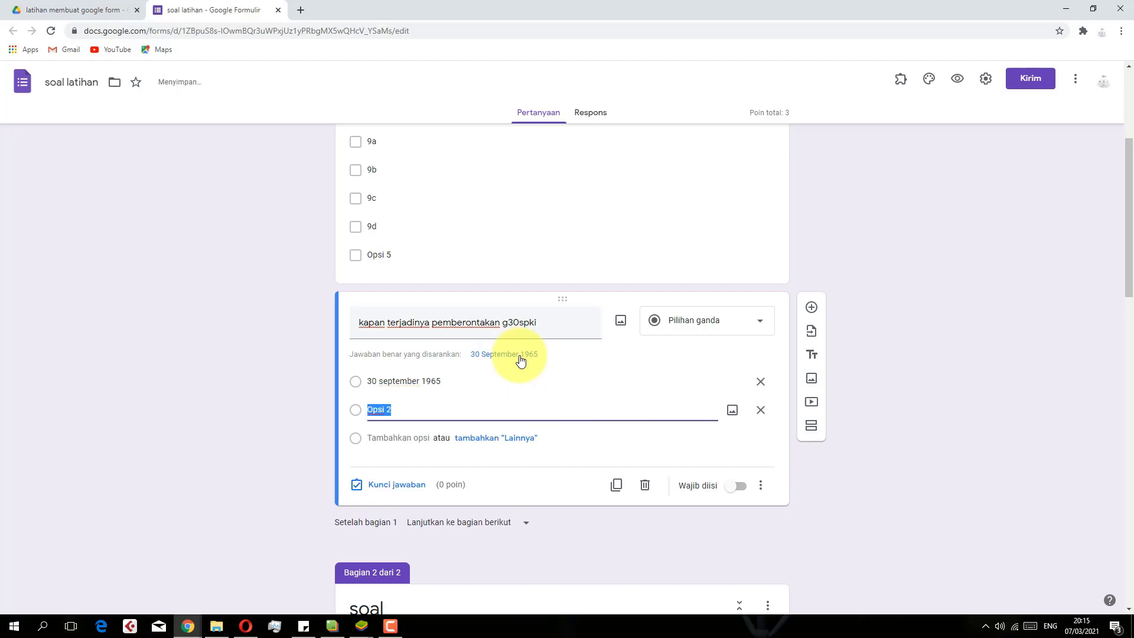
{"action": "type", "text": "39 "}
{"action": "type", "text": "februas"}
{"action": "type", "text": "ri 1997"}
{"action": "key", "text": "Return"}
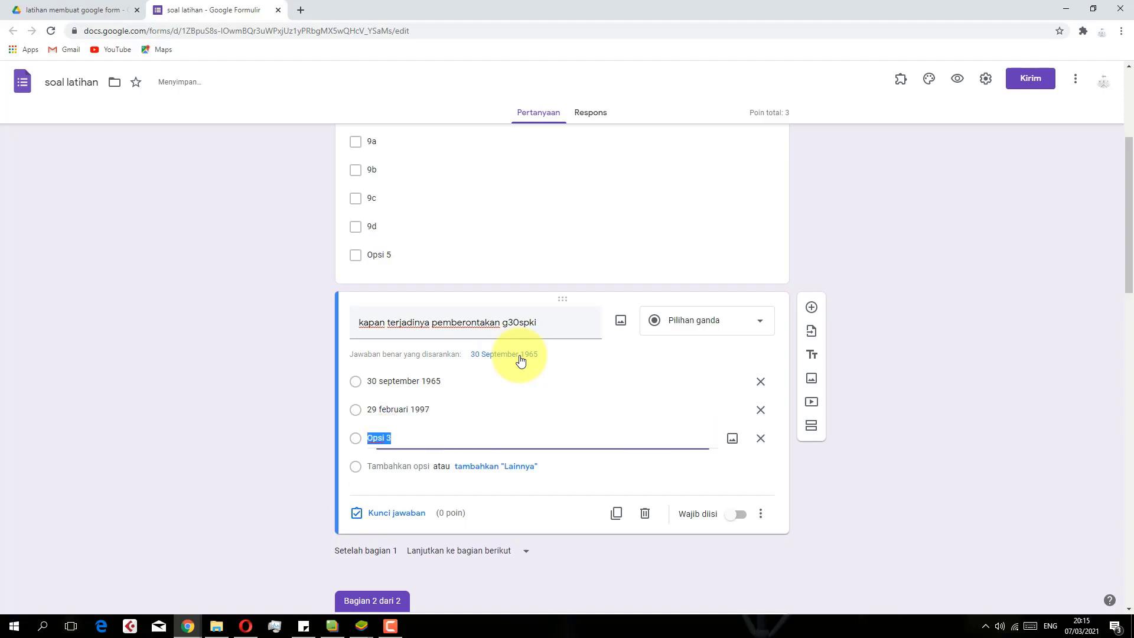
{"action": "type", "text": "12 januari 2011"}
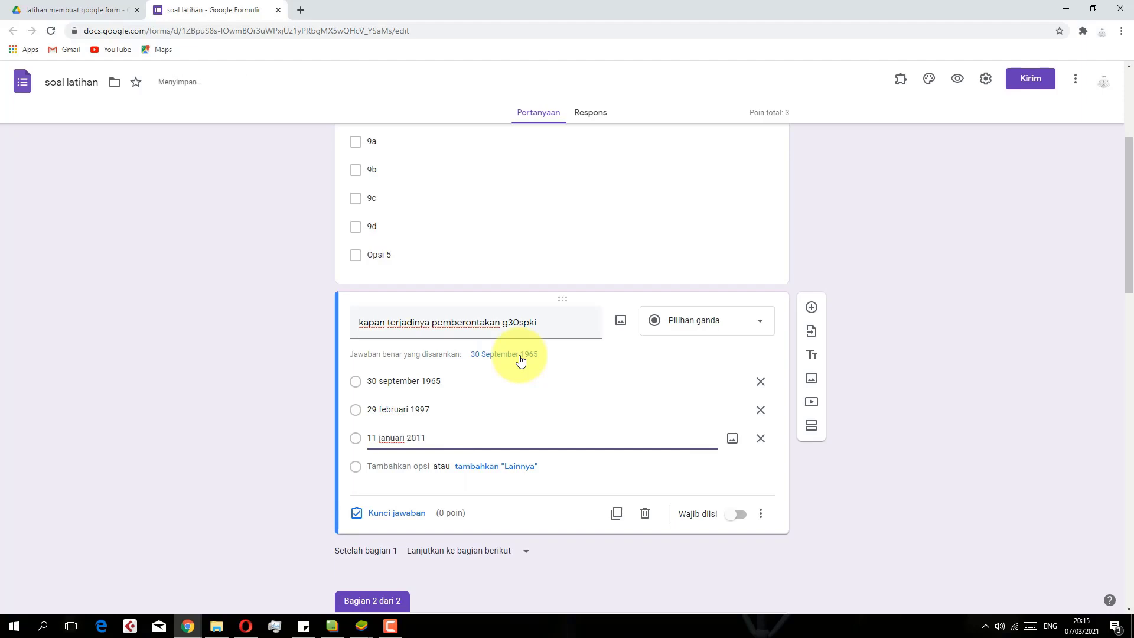
{"action": "key", "text": "Return"}
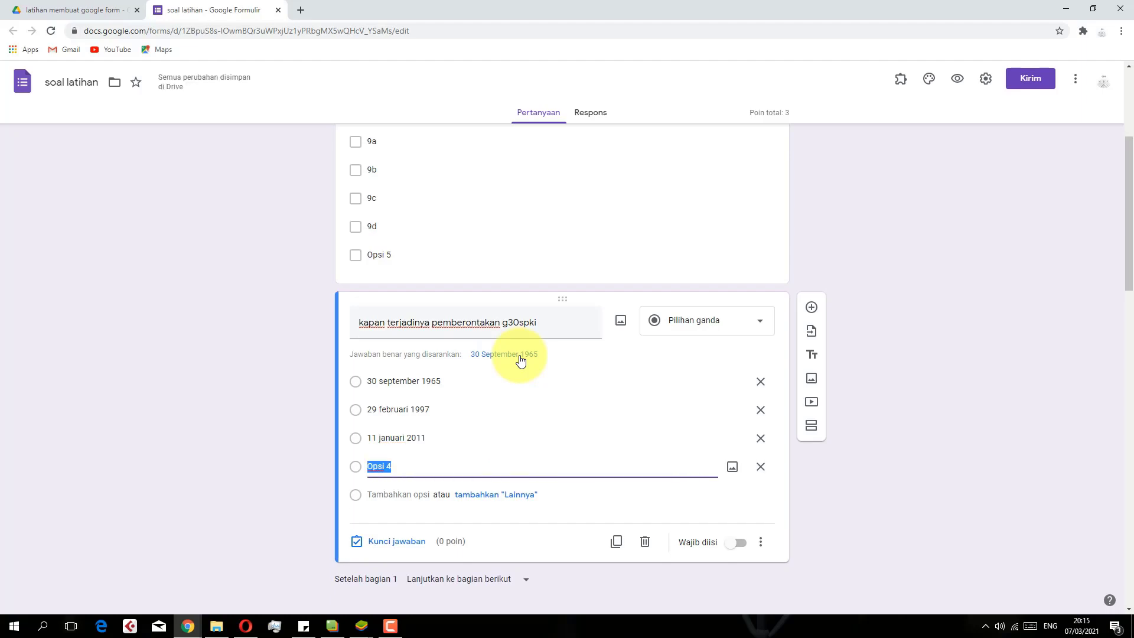
{"action": "type", "text": "12"}
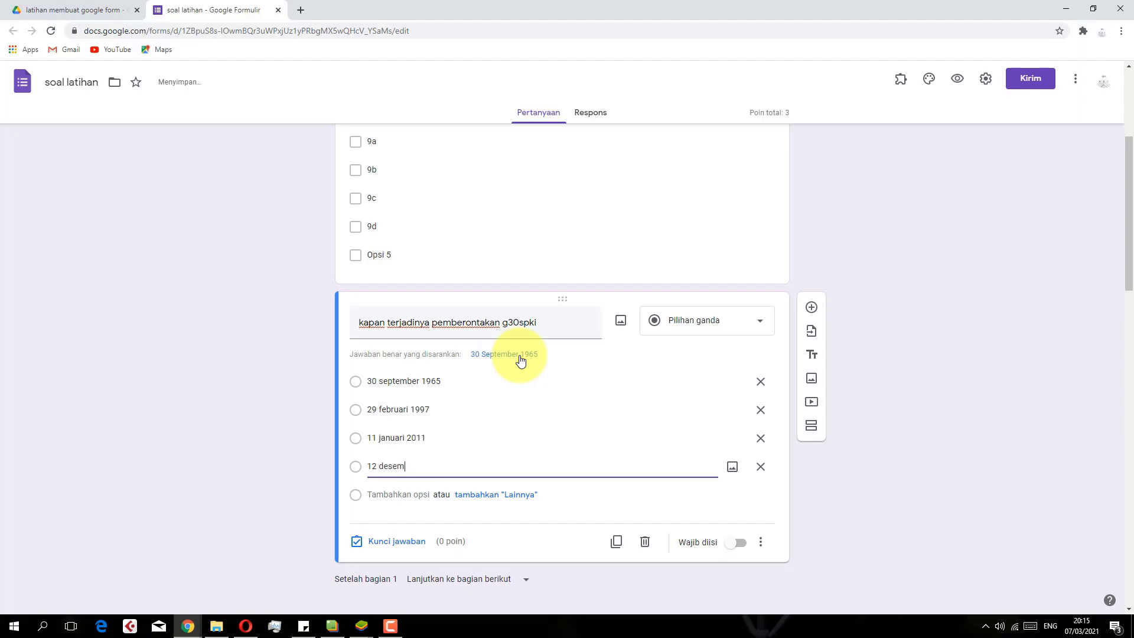
{"action": "type", "text": "desember 2012"}
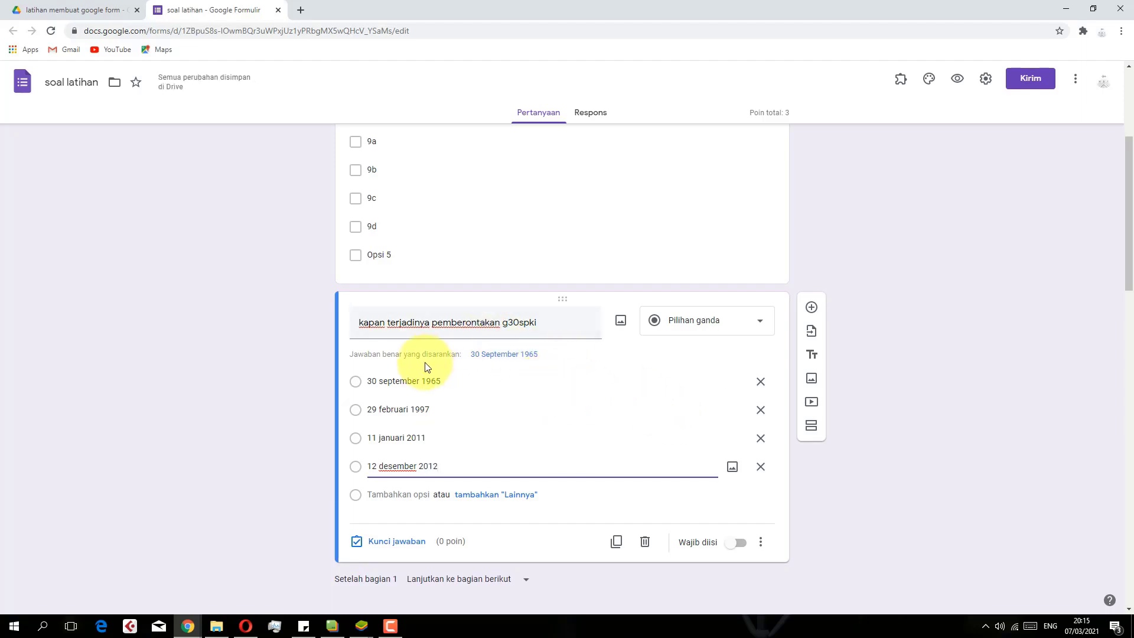
{"action": "left_click", "coordinate": [304, 343]}
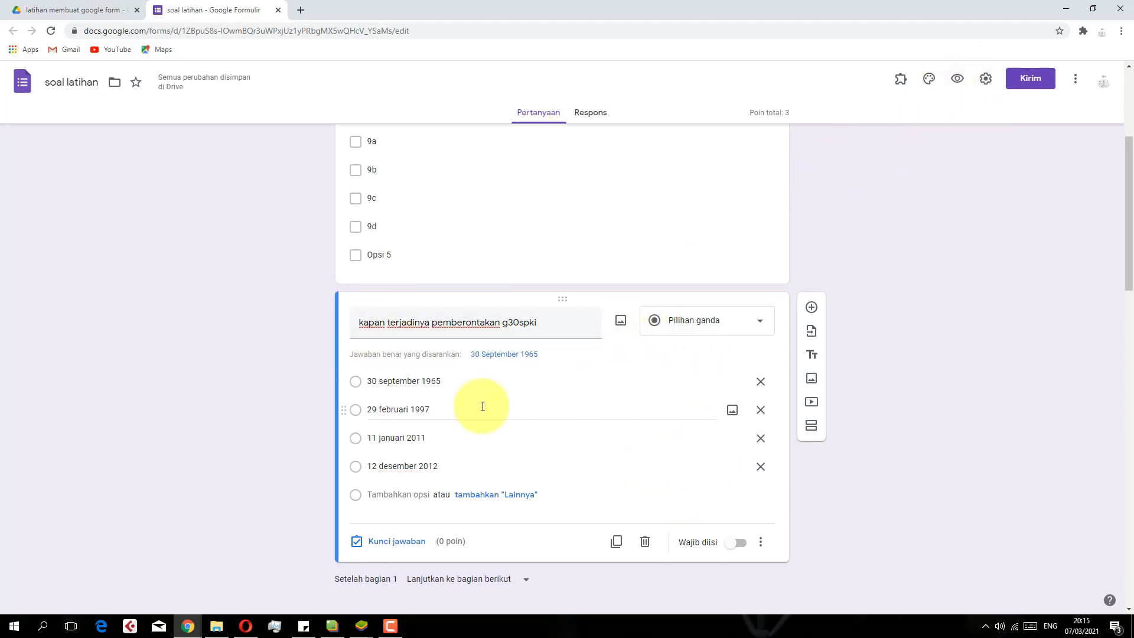
Show the Kunci jawaban panel for the g30spki question, then open Setelan
{"action": "scroll", "coordinate": [483, 406], "scroll_direction": "down", "scroll_amount": 3}
{"action": "scroll", "coordinate": [623, 189], "scroll_direction": "down", "scroll_amount": 3}
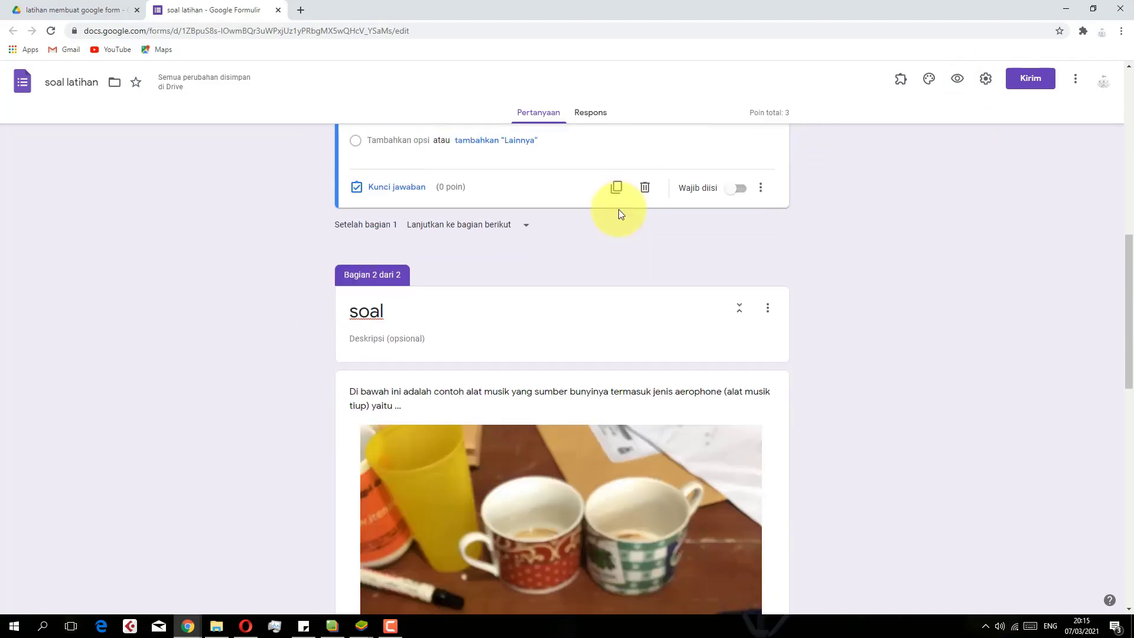
{"action": "scroll", "coordinate": [618, 209], "scroll_direction": "up", "scroll_amount": 6}
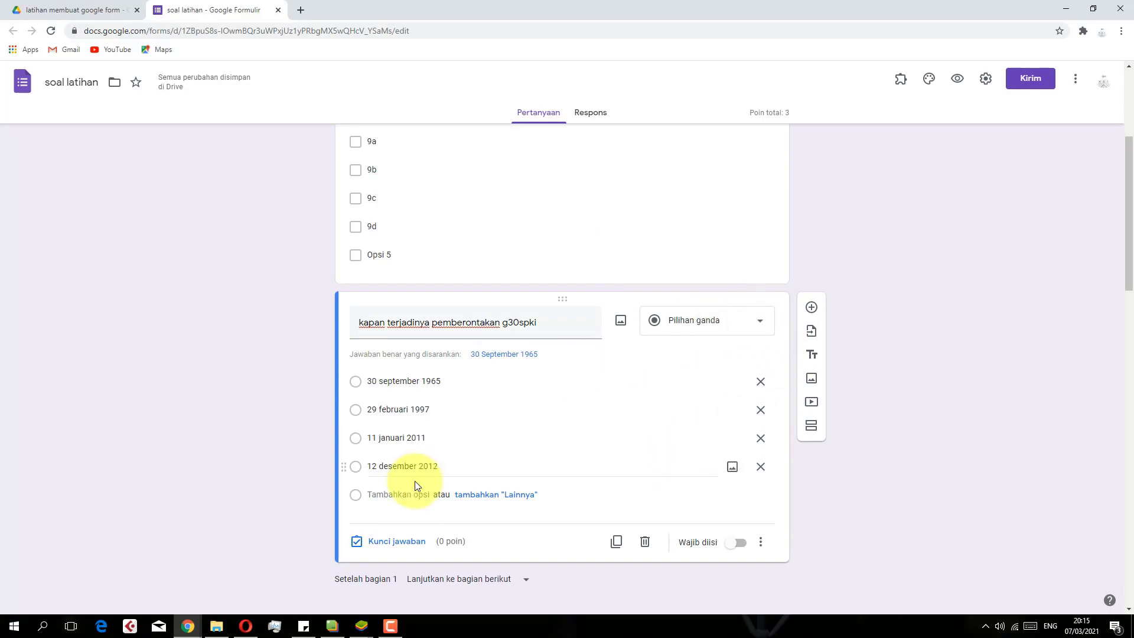
{"action": "left_click", "coordinate": [369, 541]}
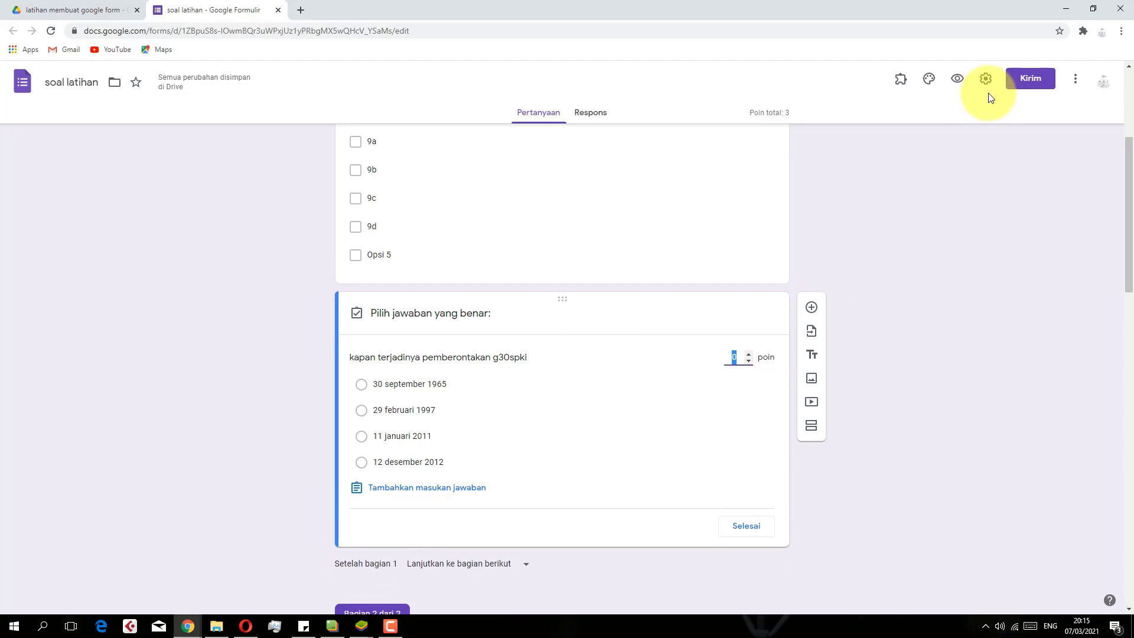
{"action": "left_click", "coordinate": [866, 271]}
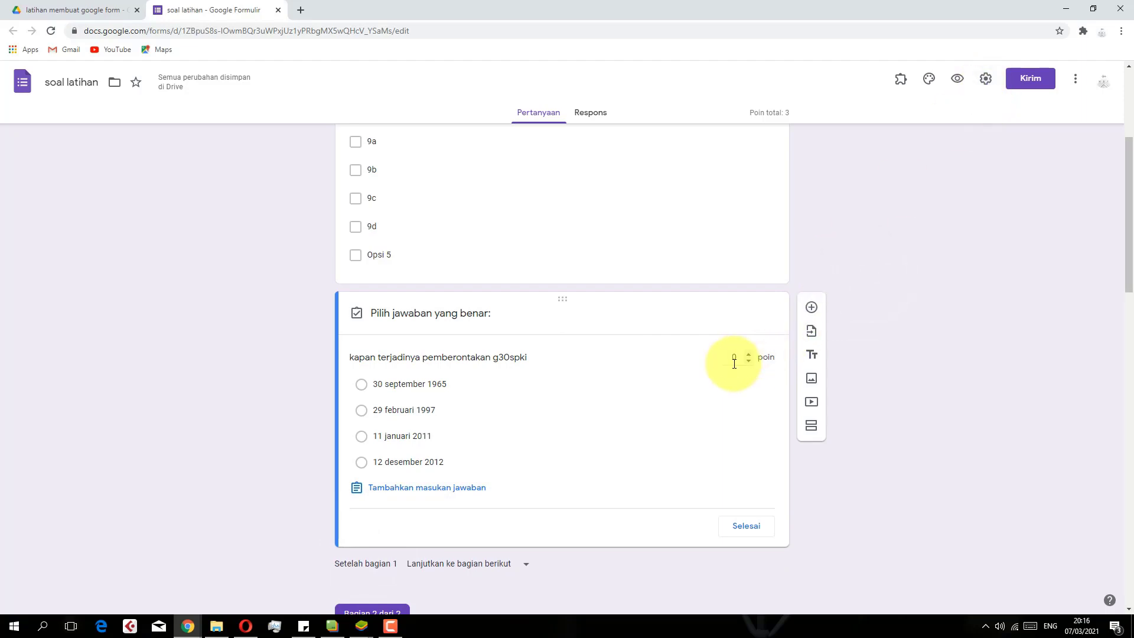
{"action": "left_click", "coordinate": [986, 83]}
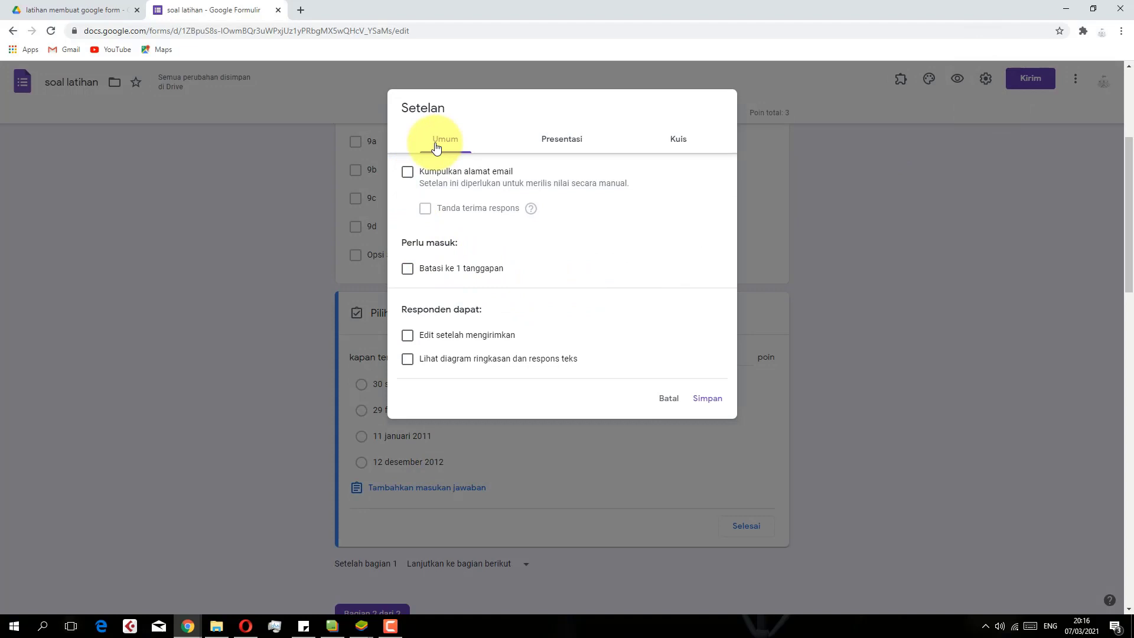
Turn quiz mode off, save the settings, and review the date answer choices
{"action": "left_click", "coordinate": [685, 141]}
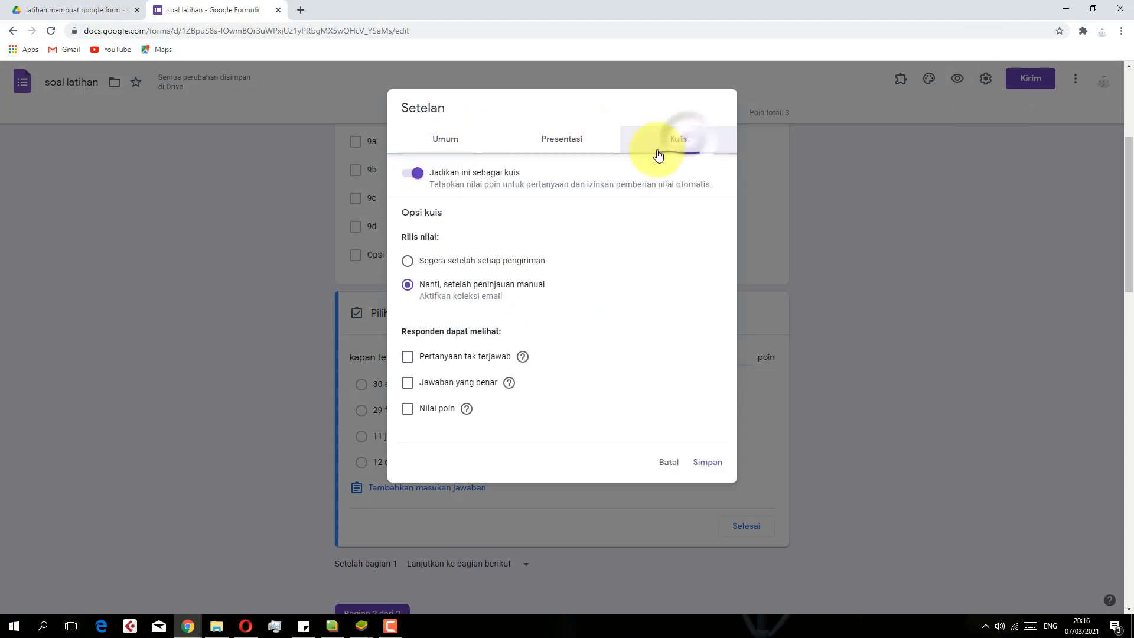
{"action": "left_click", "coordinate": [418, 173]}
{"action": "left_click", "coordinate": [708, 465]}
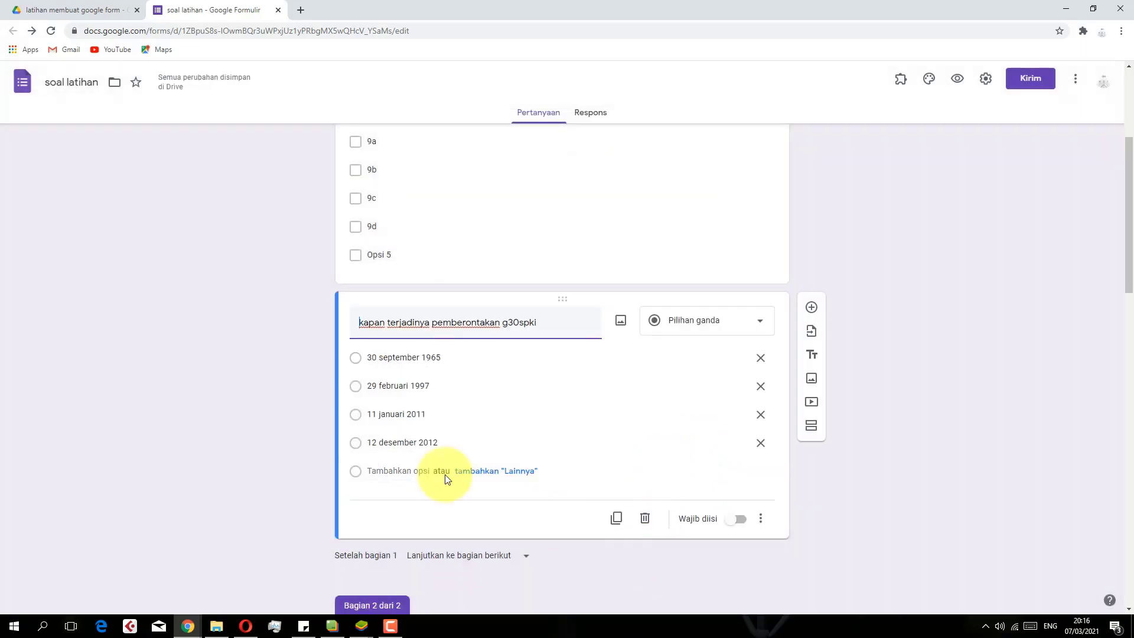
{"action": "left_click", "coordinate": [367, 519]}
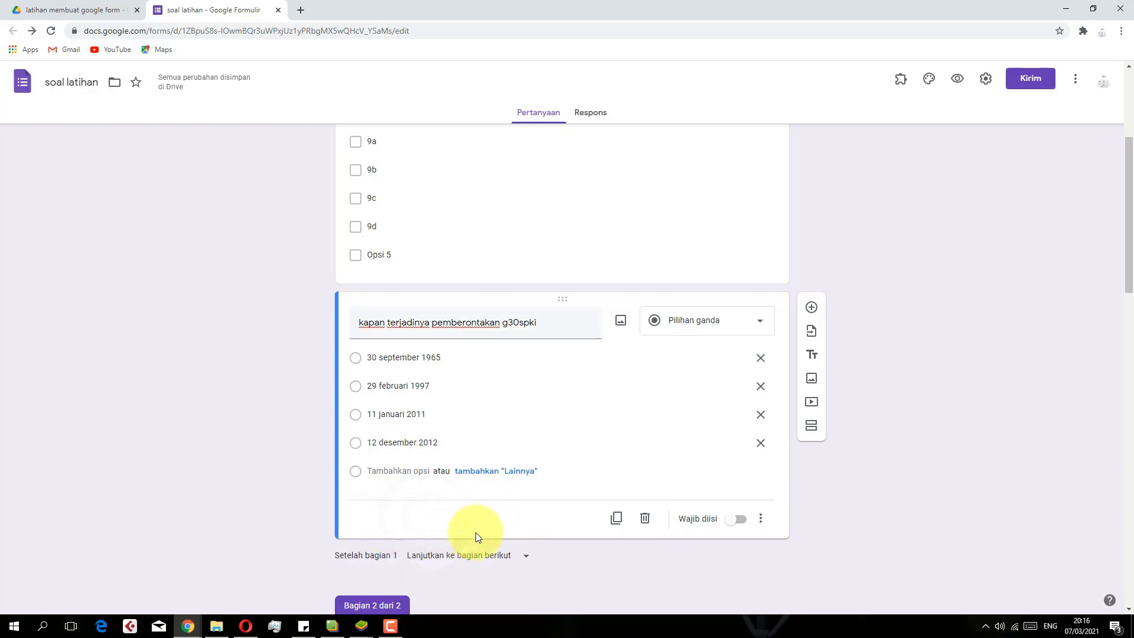
{"action": "left_click", "coordinate": [360, 444]}
{"action": "left_click", "coordinate": [352, 418]}
{"action": "left_click", "coordinate": [370, 513]}
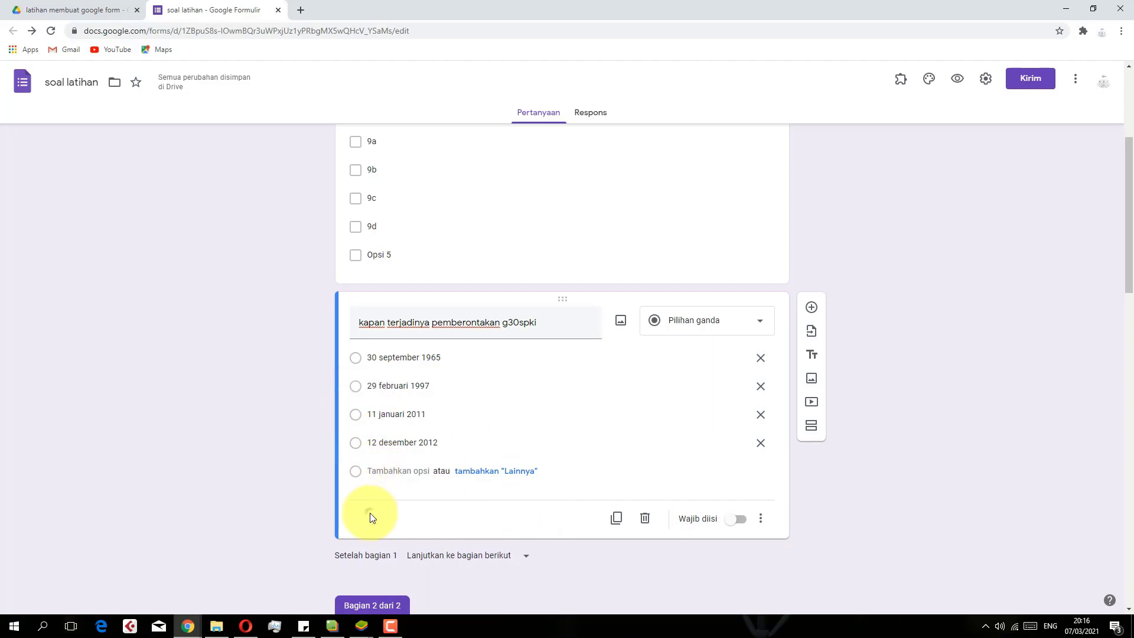
Enable quiz mode with grades released immediately, showing missed questions, correct answers and point values
{"action": "left_click", "coordinate": [986, 83]}
{"action": "left_click", "coordinate": [672, 143]}
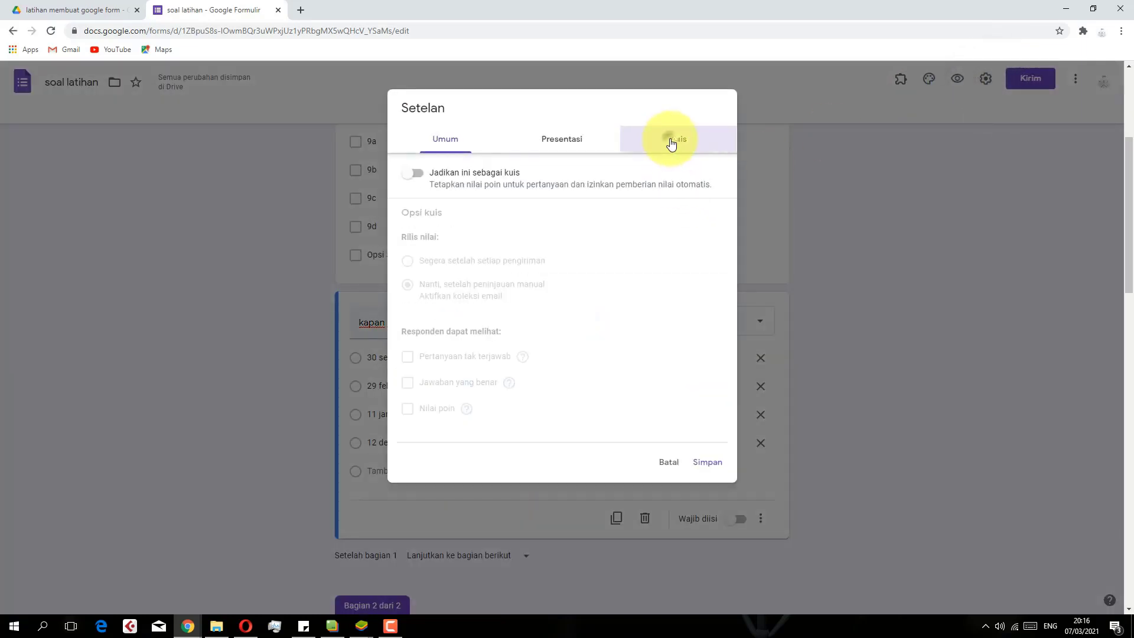
{"action": "left_click", "coordinate": [415, 174]}
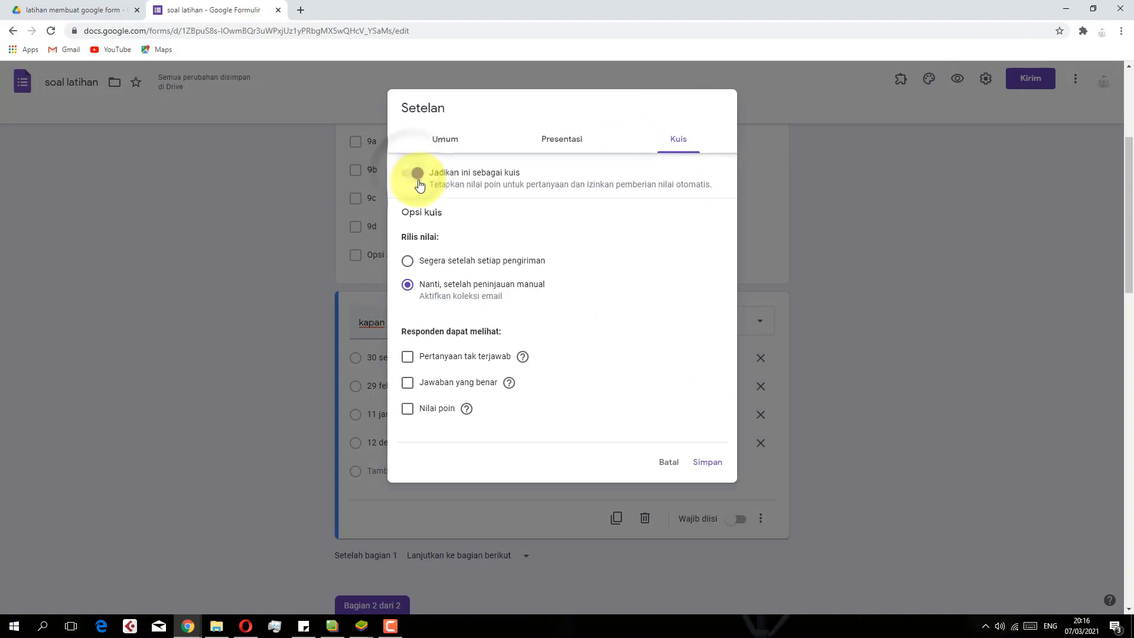
{"action": "left_click", "coordinate": [408, 264]}
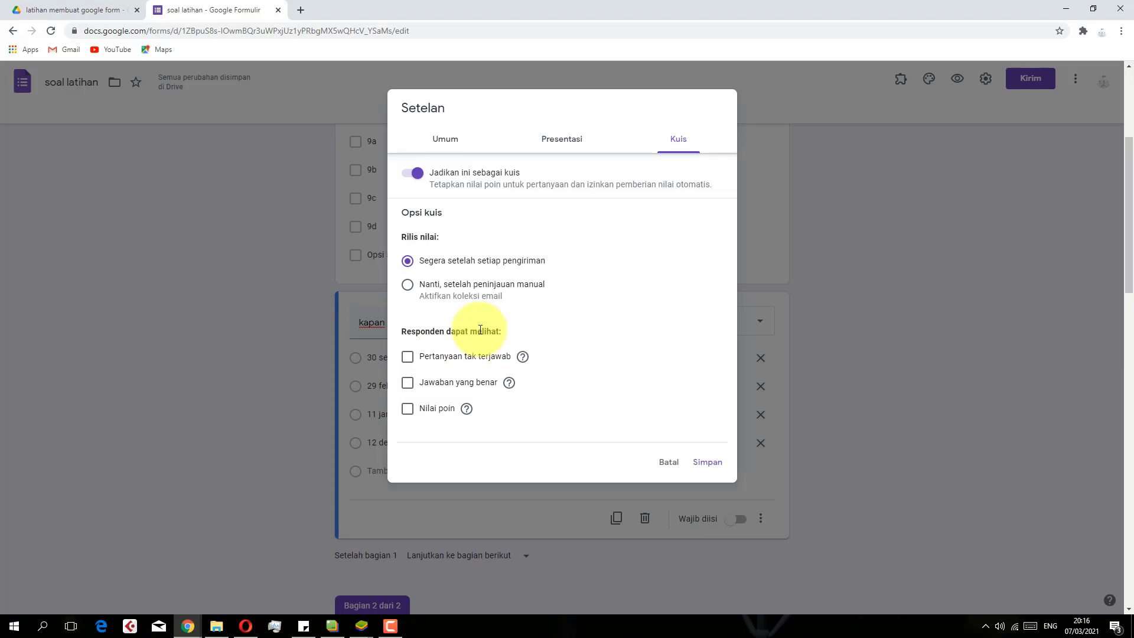
{"action": "left_click", "coordinate": [408, 357]}
{"action": "left_click", "coordinate": [408, 383]}
{"action": "left_click", "coordinate": [408, 408]}
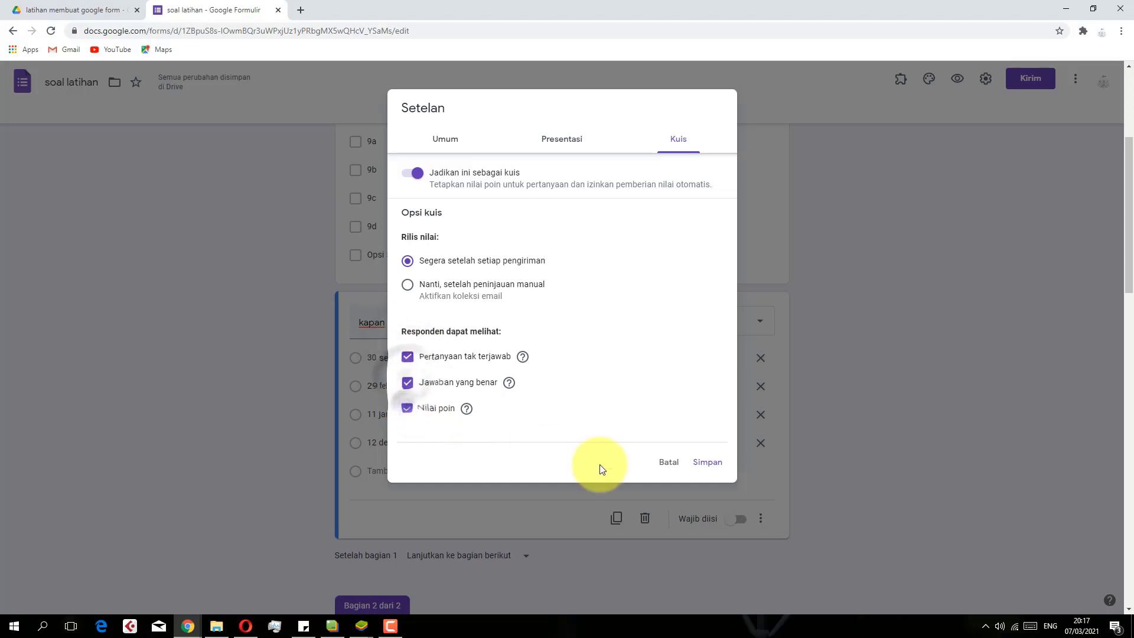
{"action": "left_click", "coordinate": [447, 141]}
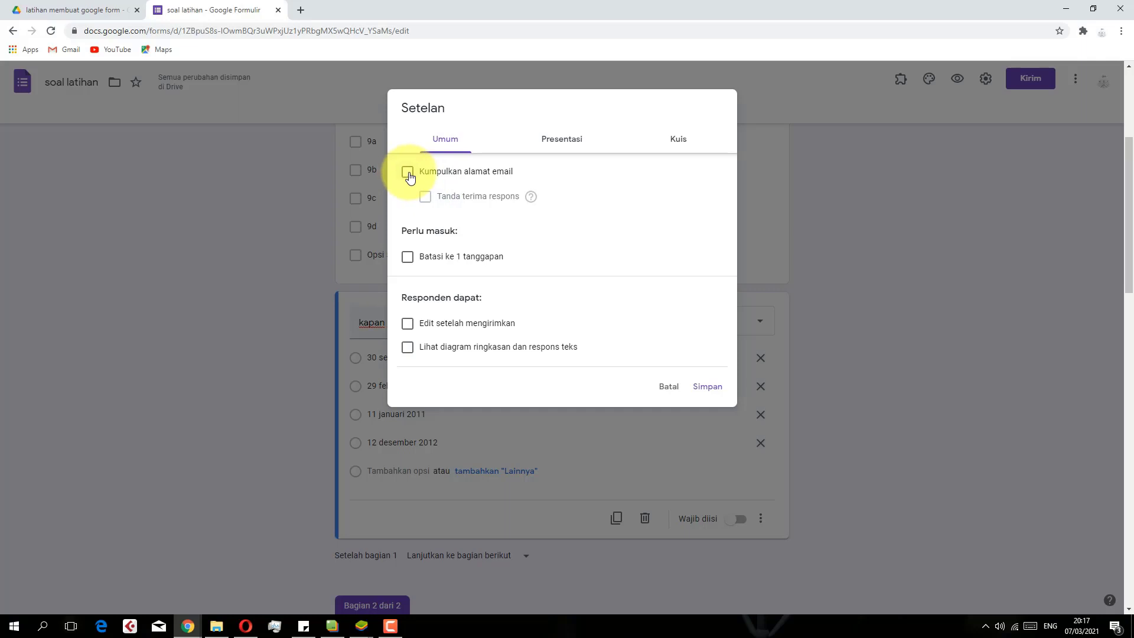
Tick 'Kumpulkan alamat email' in the general settings and save them
{"action": "left_click", "coordinate": [409, 174]}
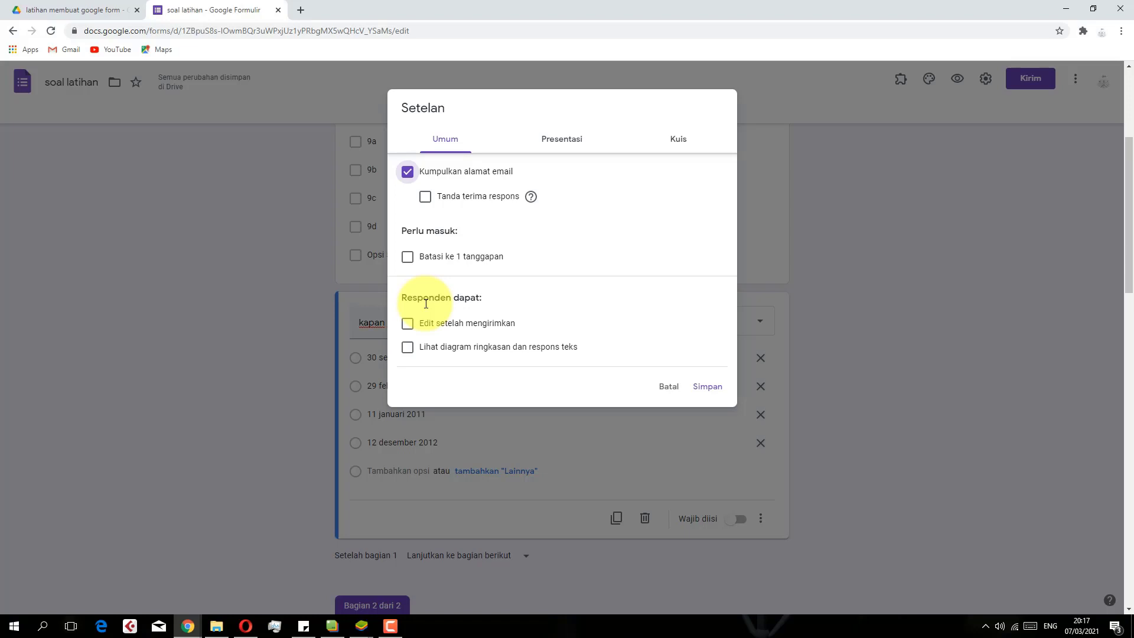
{"action": "left_click", "coordinate": [711, 396]}
Delete section 2 'soal' and its picture question via Hapus bagian, confirming with OKE
{"action": "scroll", "coordinate": [522, 386], "scroll_direction": "up", "scroll_amount": 5}
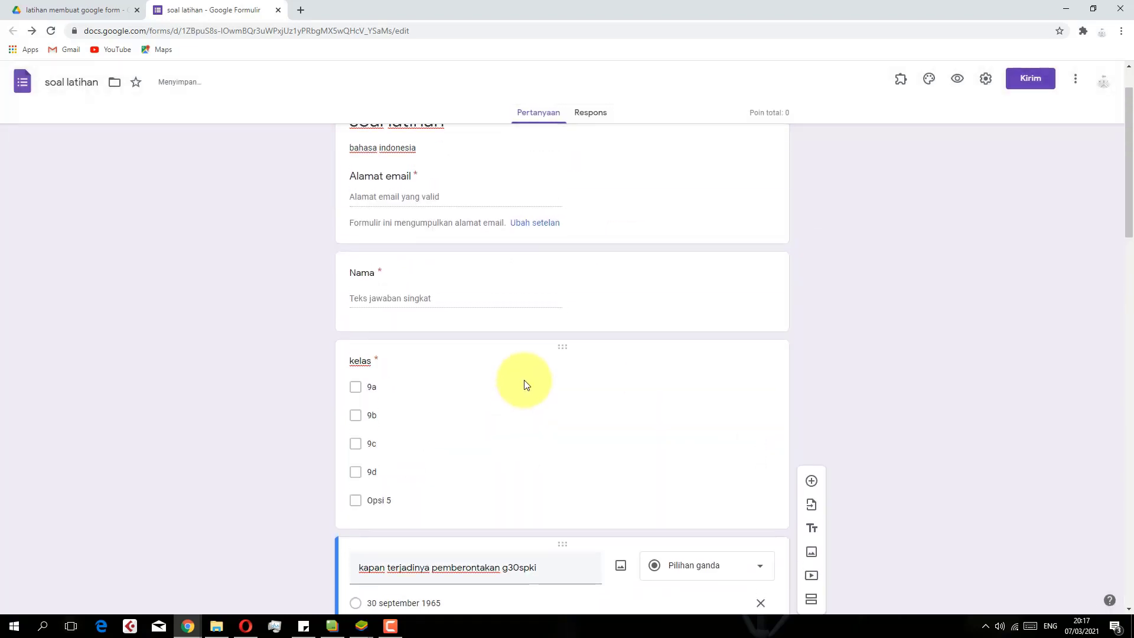
{"action": "scroll", "coordinate": [494, 235], "scroll_direction": "down", "scroll_amount": 4}
{"action": "scroll", "coordinate": [494, 243], "scroll_direction": "up", "scroll_amount": 3}
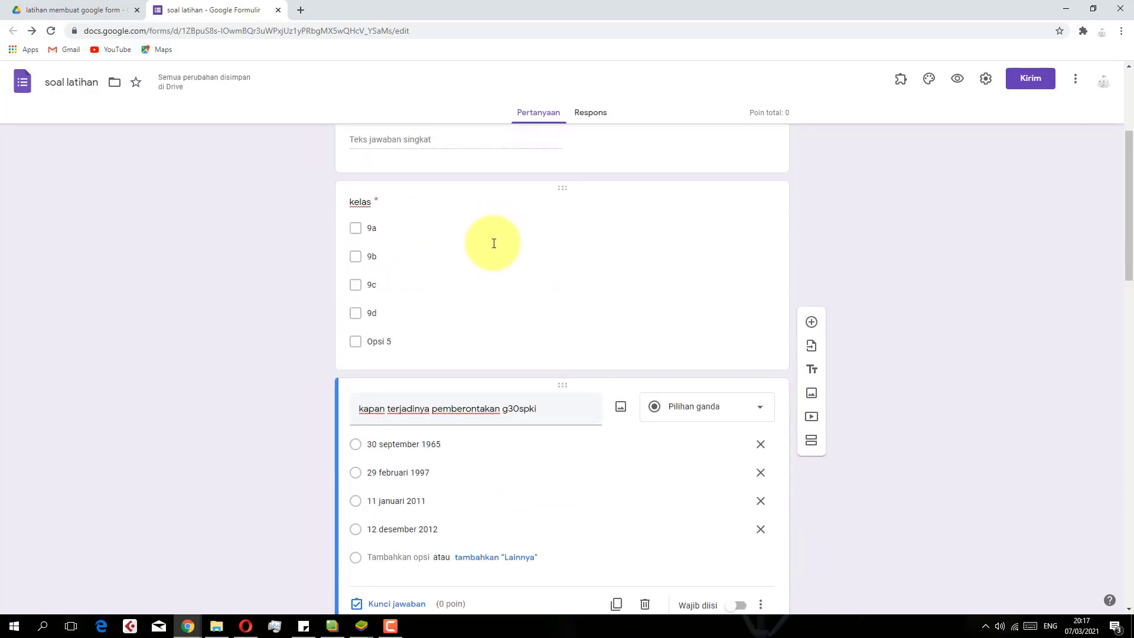
{"action": "scroll", "coordinate": [494, 243], "scroll_direction": "down", "scroll_amount": 3}
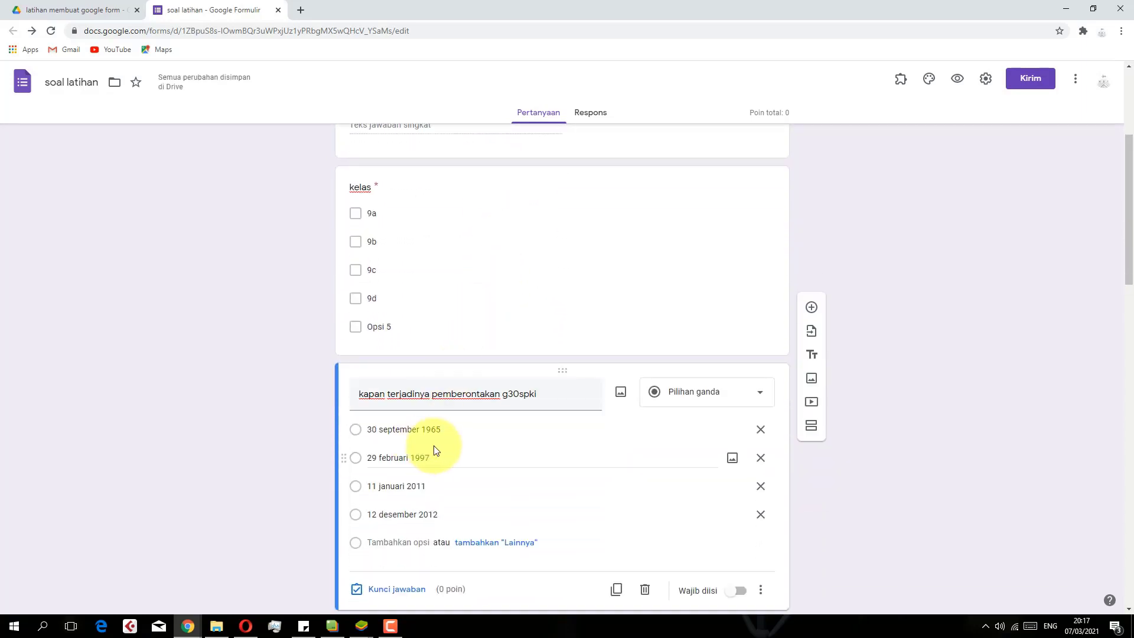
{"action": "scroll", "coordinate": [437, 446], "scroll_direction": "down", "scroll_amount": 2}
{"action": "scroll", "coordinate": [440, 438], "scroll_direction": "up", "scroll_amount": 6}
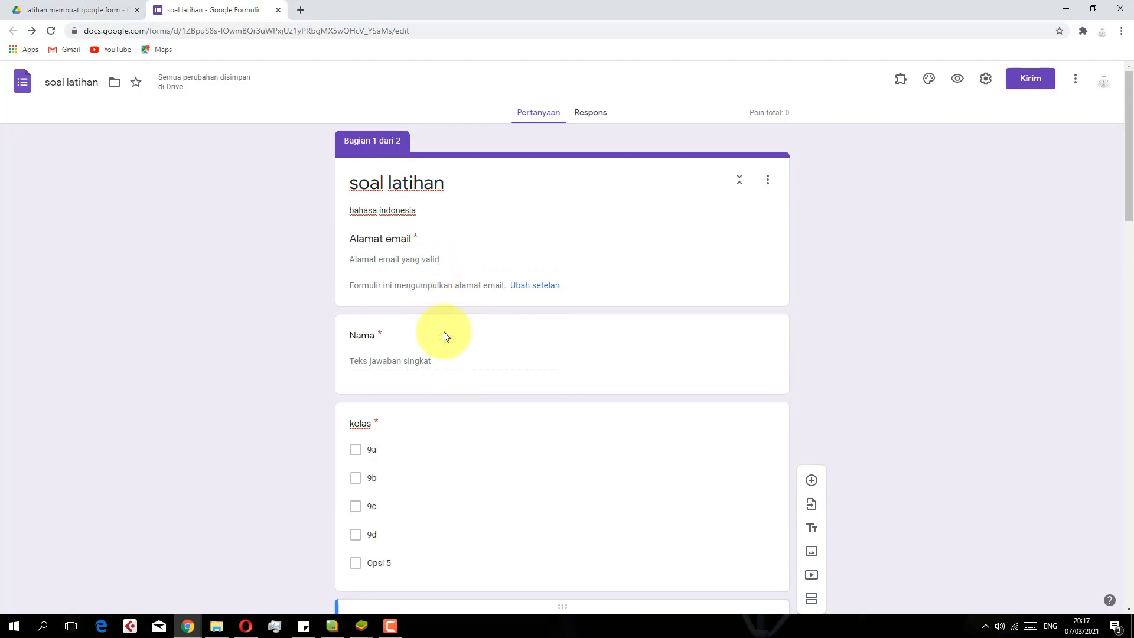
{"action": "scroll", "coordinate": [444, 343], "scroll_direction": "down", "scroll_amount": 10}
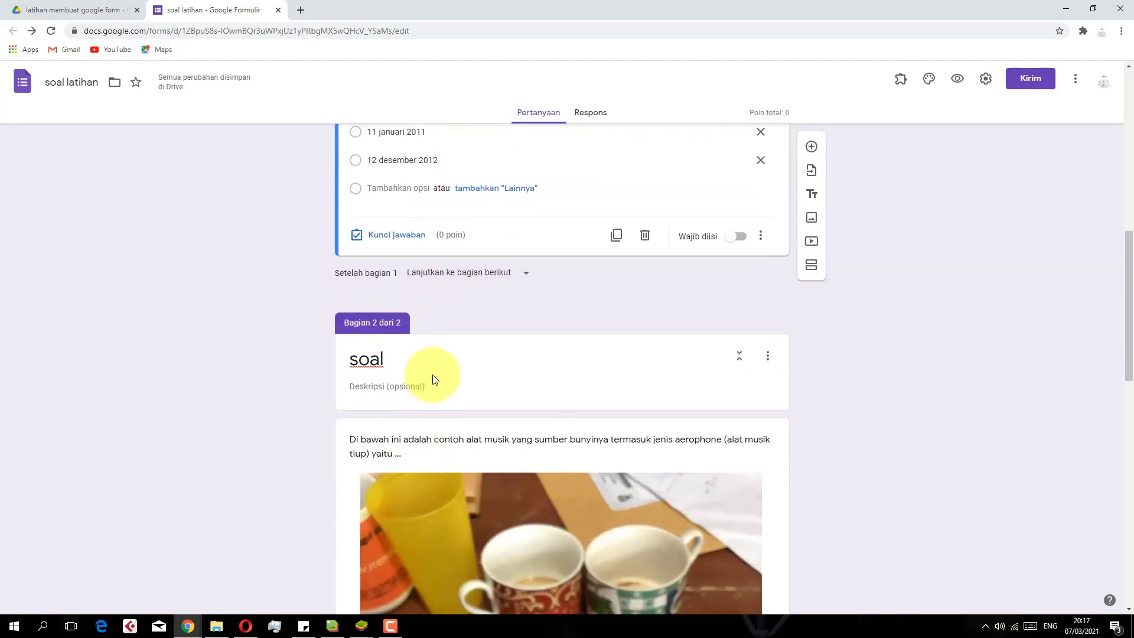
{"action": "left_click", "coordinate": [432, 375]}
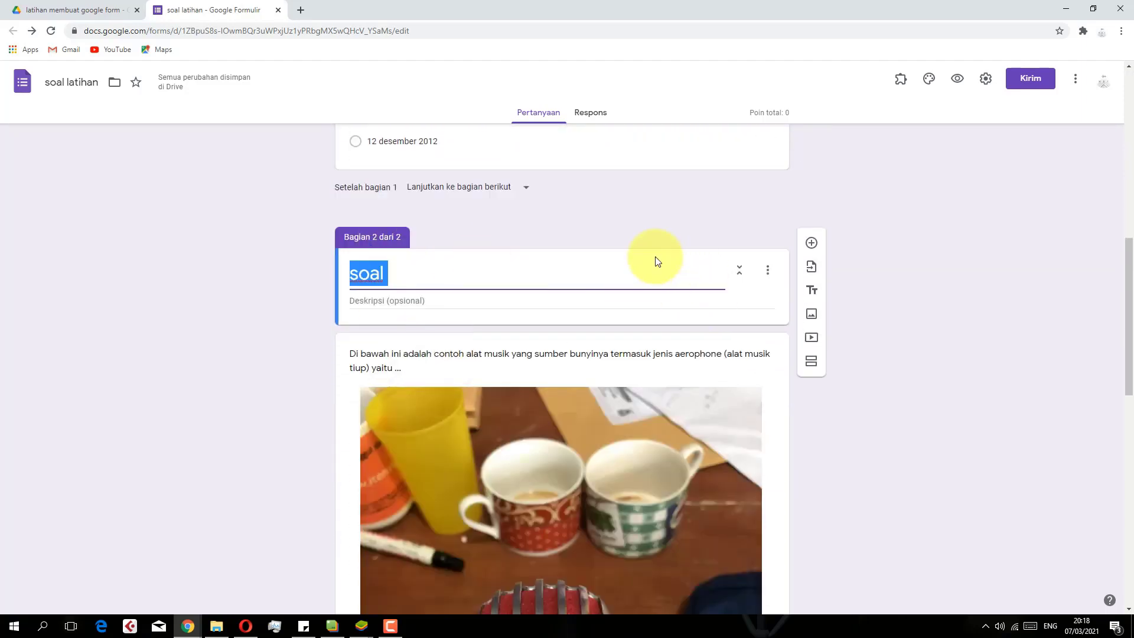
{"action": "left_click", "coordinate": [378, 230]}
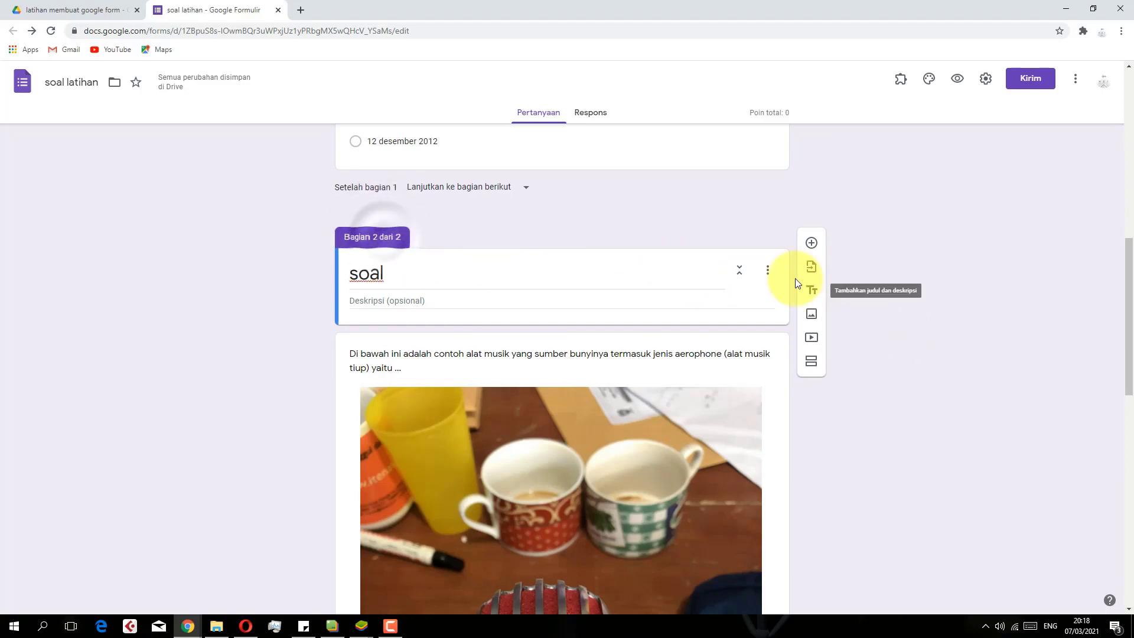
{"action": "left_click", "coordinate": [768, 270]}
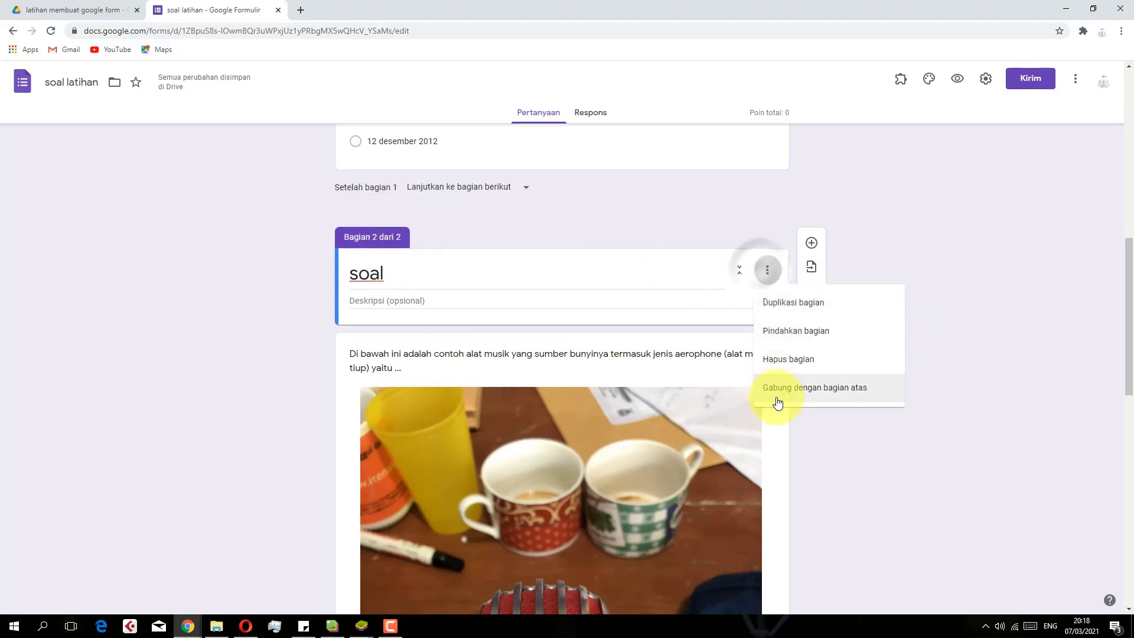
{"action": "left_click", "coordinate": [766, 370]}
{"action": "left_click", "coordinate": [648, 388]}
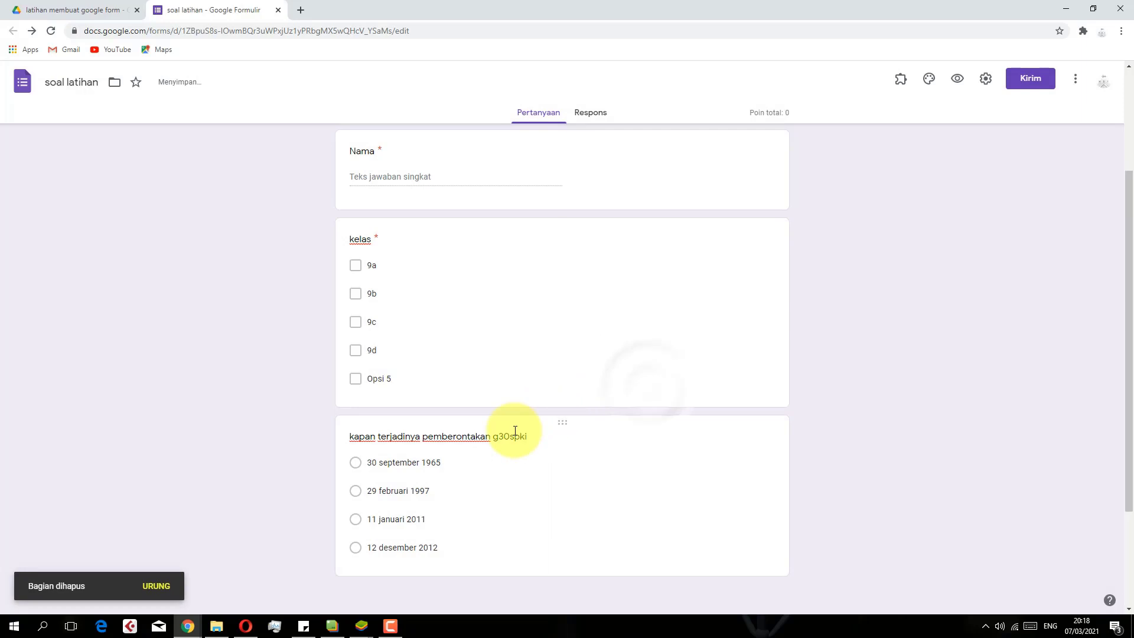
Insert a new section directly after the 'soal latihan' title card
{"action": "scroll", "coordinate": [520, 429], "scroll_direction": "up", "scroll_amount": 4}
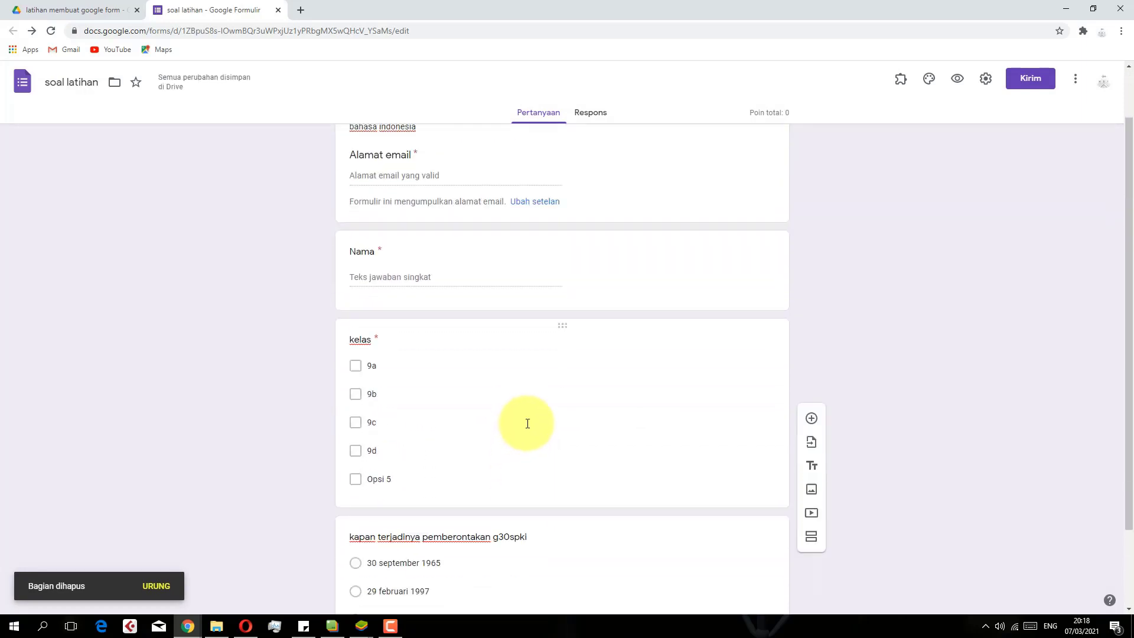
{"action": "scroll", "coordinate": [537, 375], "scroll_direction": "up", "scroll_amount": 3}
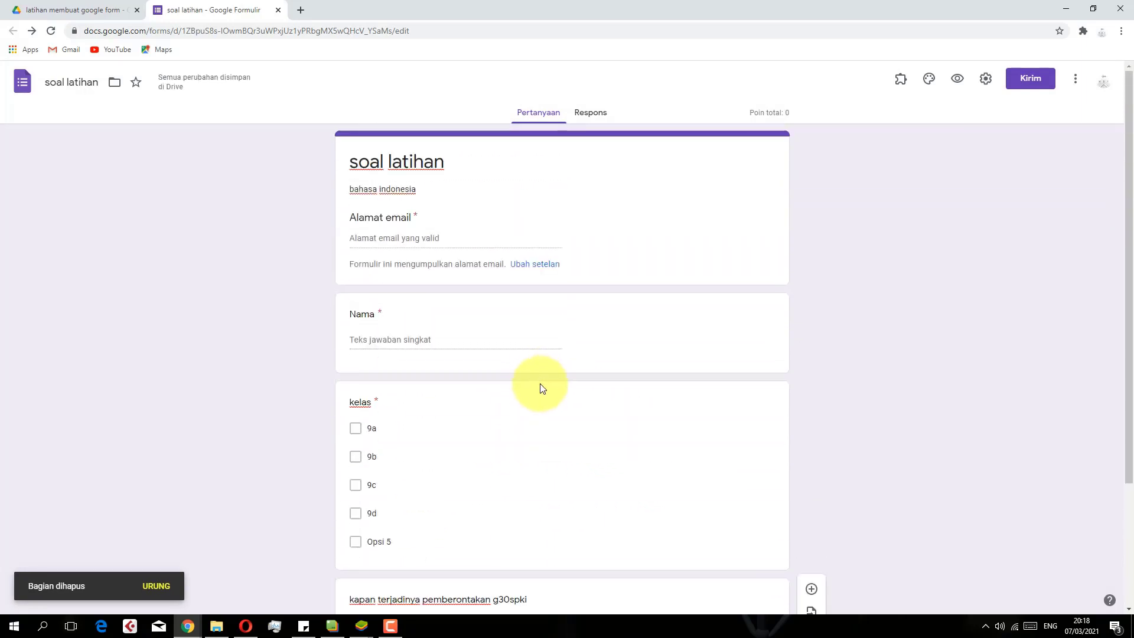
{"action": "left_click", "coordinate": [608, 185]}
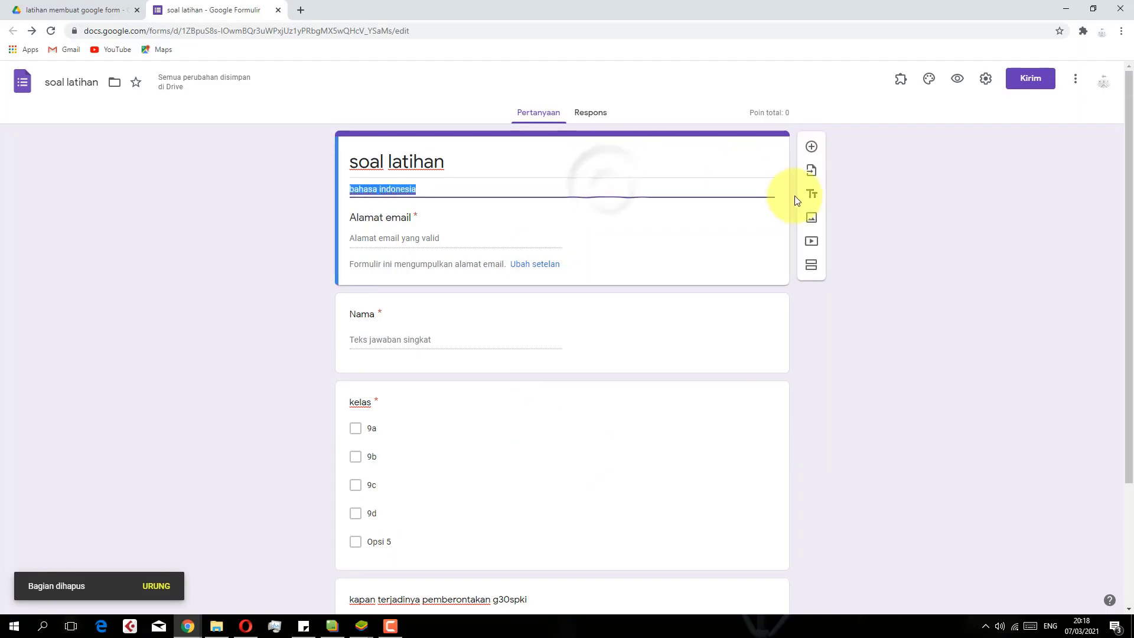
{"action": "left_click", "coordinate": [683, 156]}
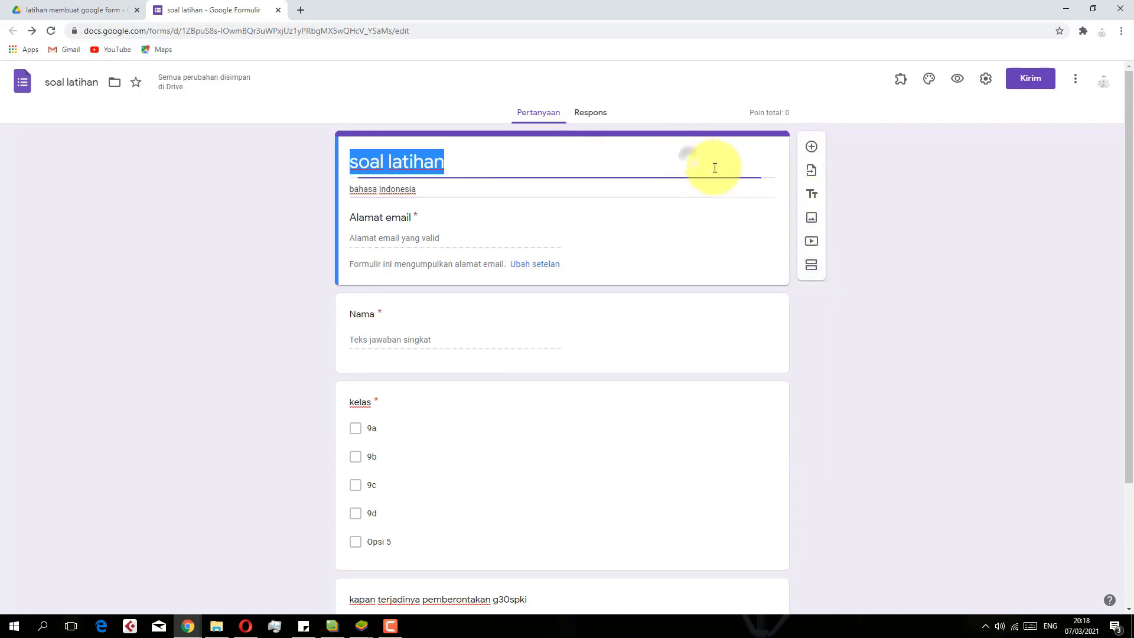
{"action": "scroll", "coordinate": [768, 305], "scroll_direction": "down", "scroll_amount": 2}
{"action": "scroll", "coordinate": [768, 305], "scroll_direction": "up", "scroll_amount": 2}
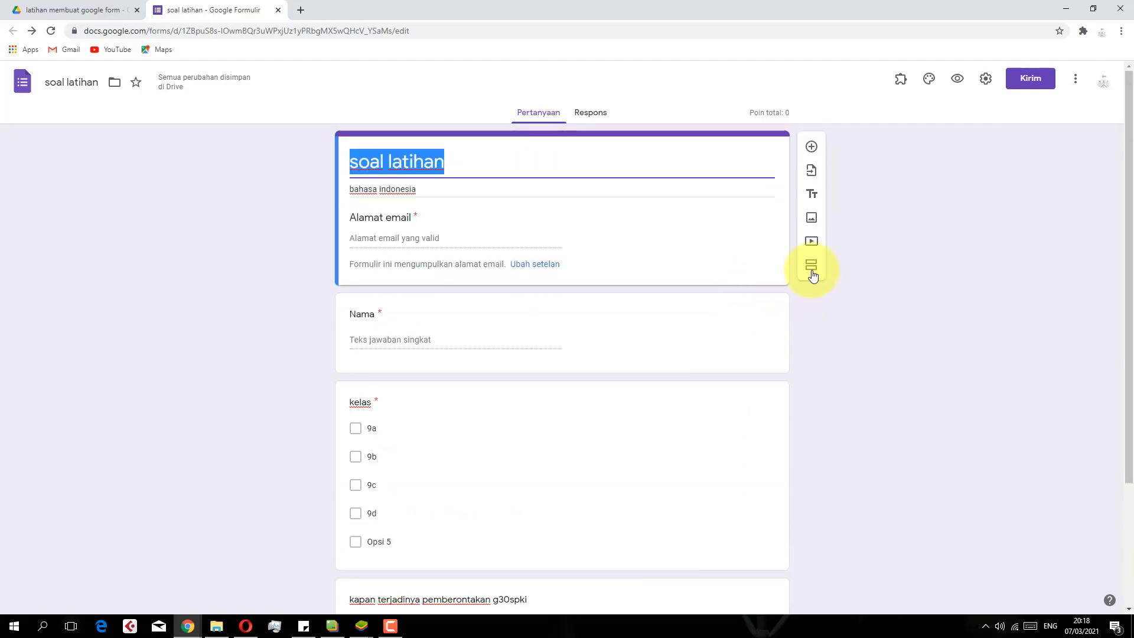
{"action": "left_click", "coordinate": [812, 268]}
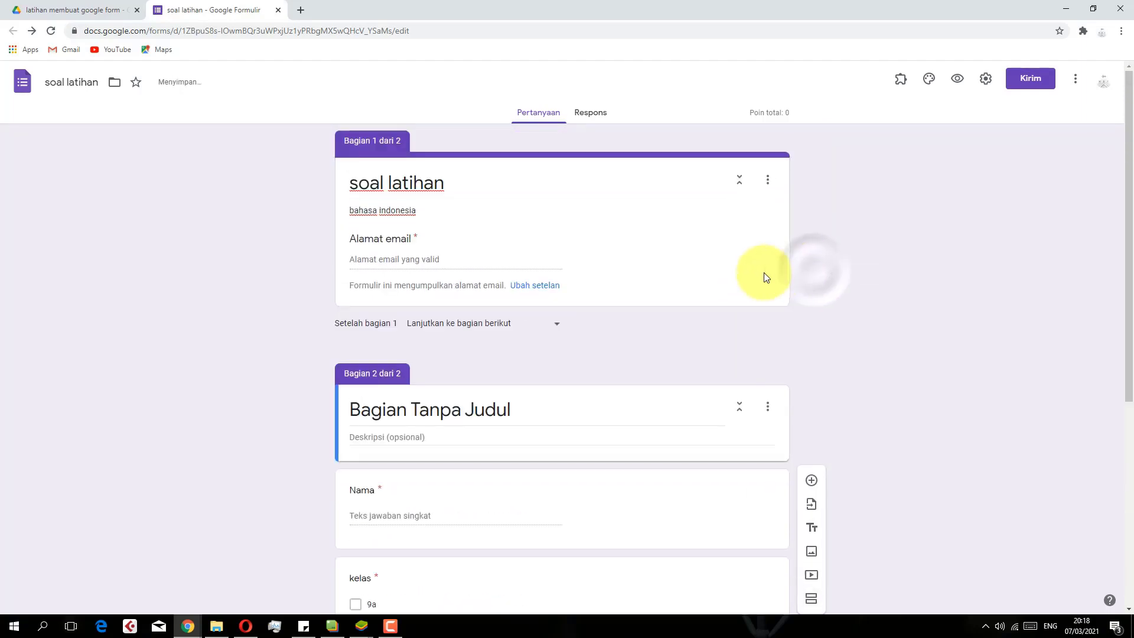
Add another section after the kelas question and title it 'soal'
{"action": "scroll", "coordinate": [731, 431], "scroll_direction": "down", "scroll_amount": 2}
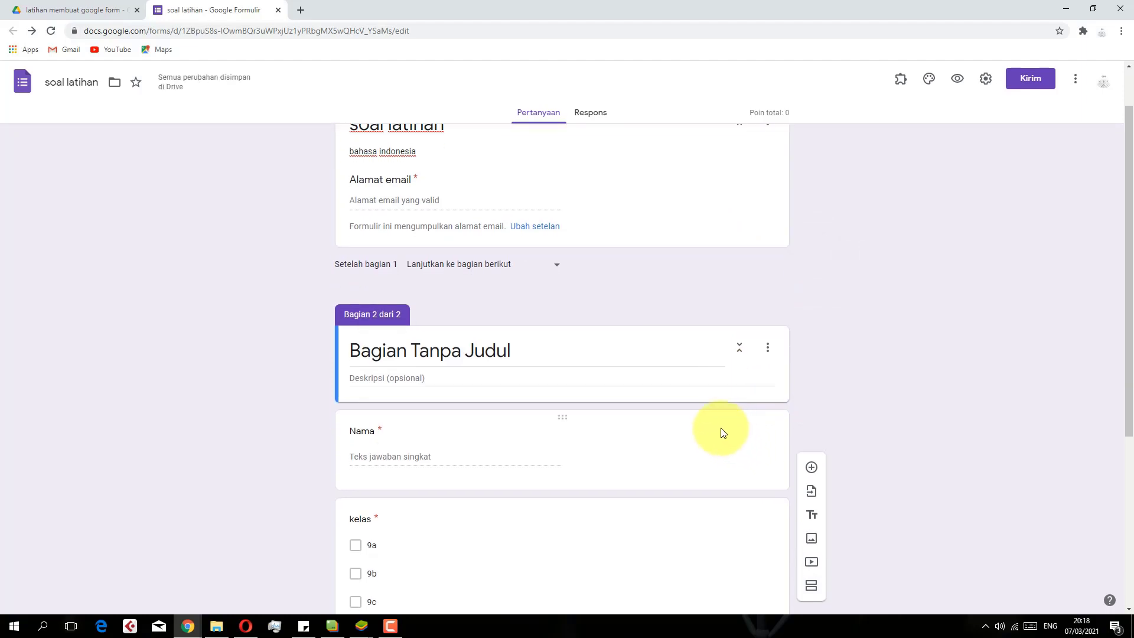
{"action": "scroll", "coordinate": [446, 321], "scroll_direction": "down", "scroll_amount": 4}
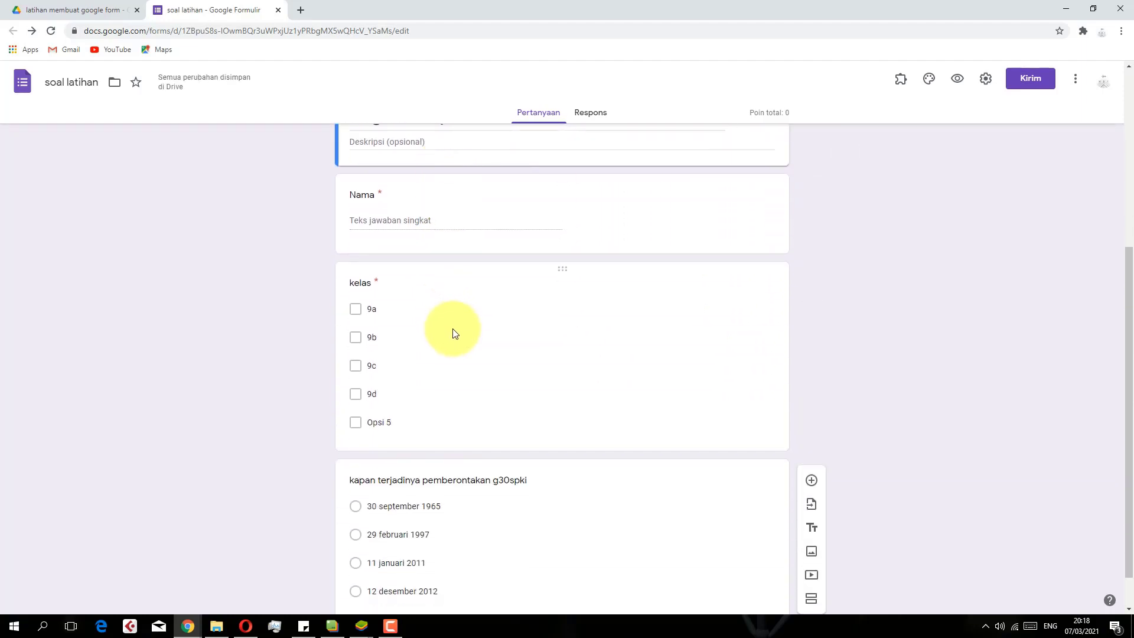
{"action": "left_click", "coordinate": [594, 357]}
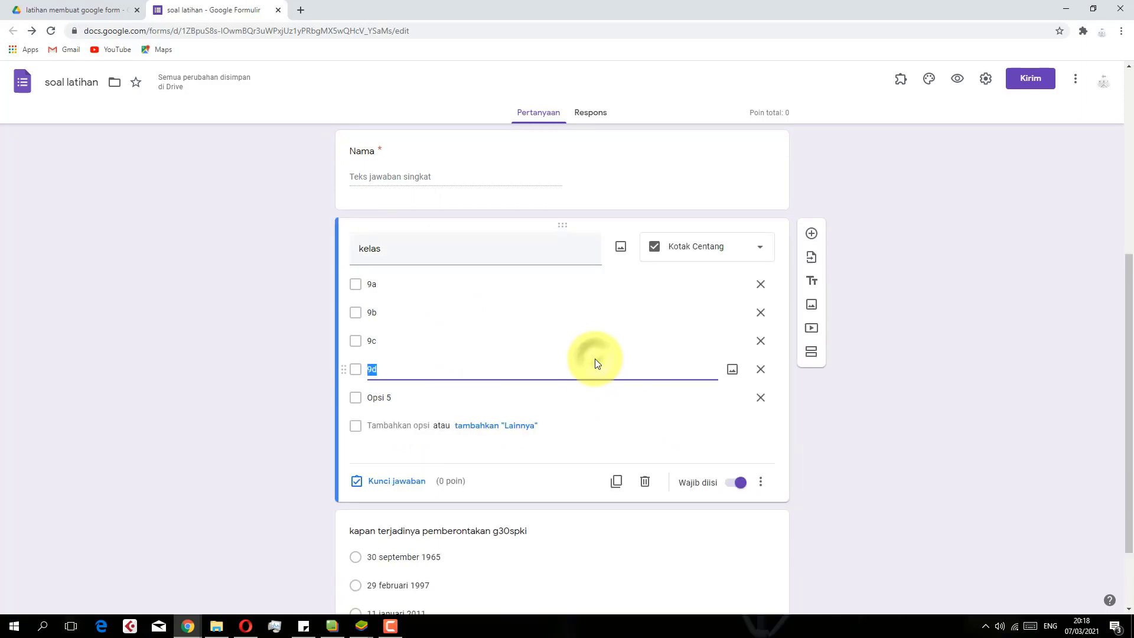
{"action": "left_click", "coordinate": [809, 354]}
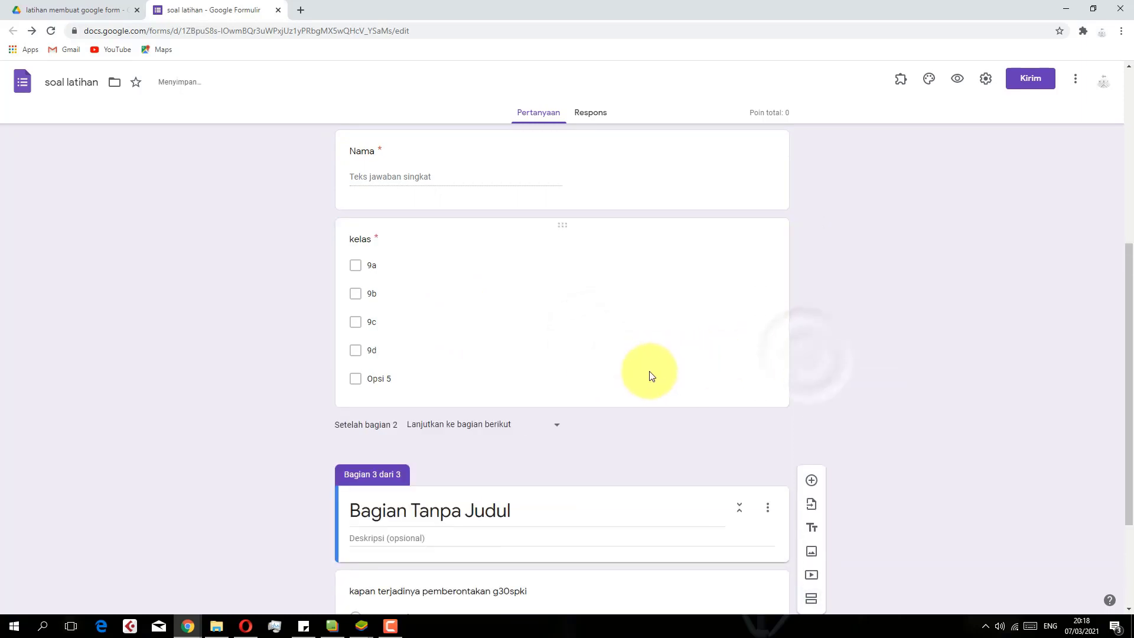
{"action": "scroll", "coordinate": [583, 353], "scroll_direction": "down", "scroll_amount": 2}
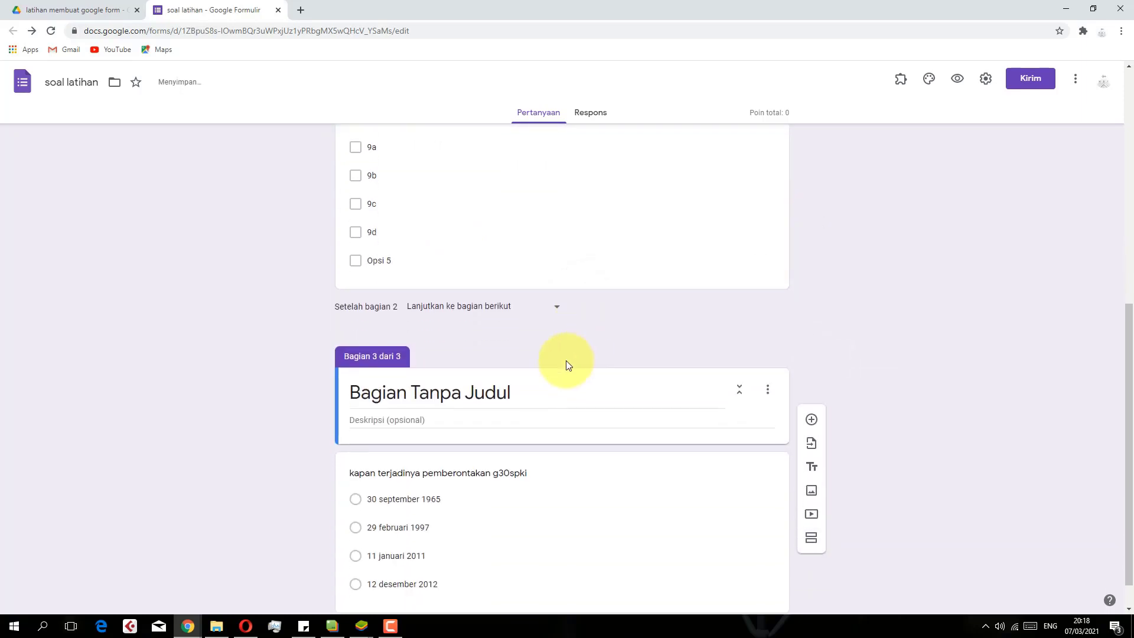
{"action": "left_click", "coordinate": [451, 393]}
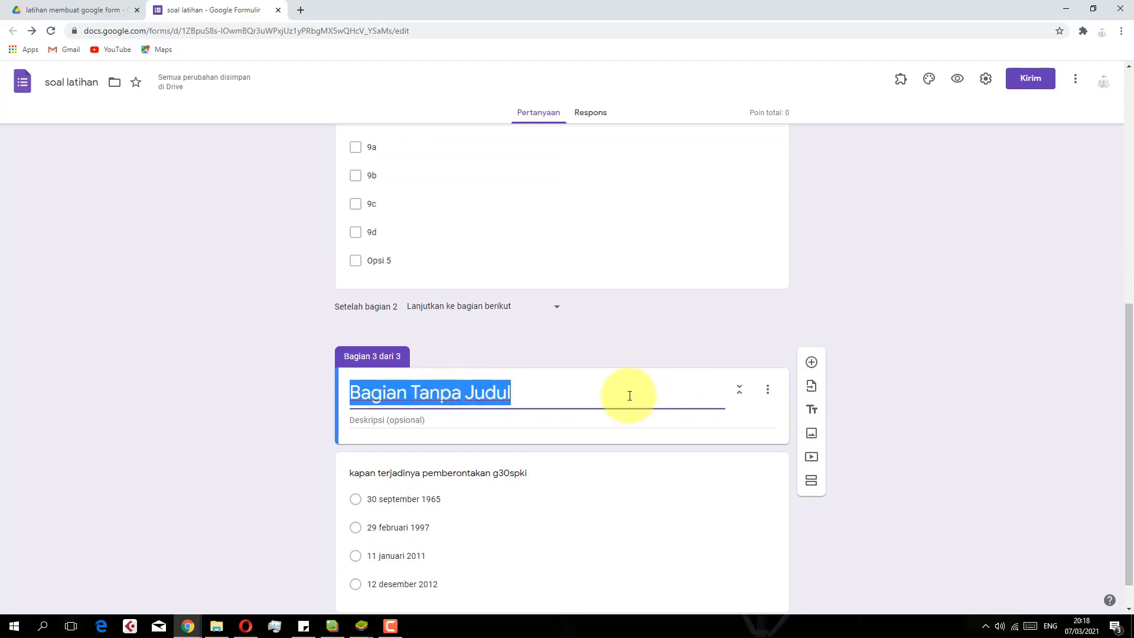
{"action": "type", "text": "soal"}
Select the g30spki question now sitting in the third section
{"action": "scroll", "coordinate": [630, 396], "scroll_direction": "up", "scroll_amount": 8}
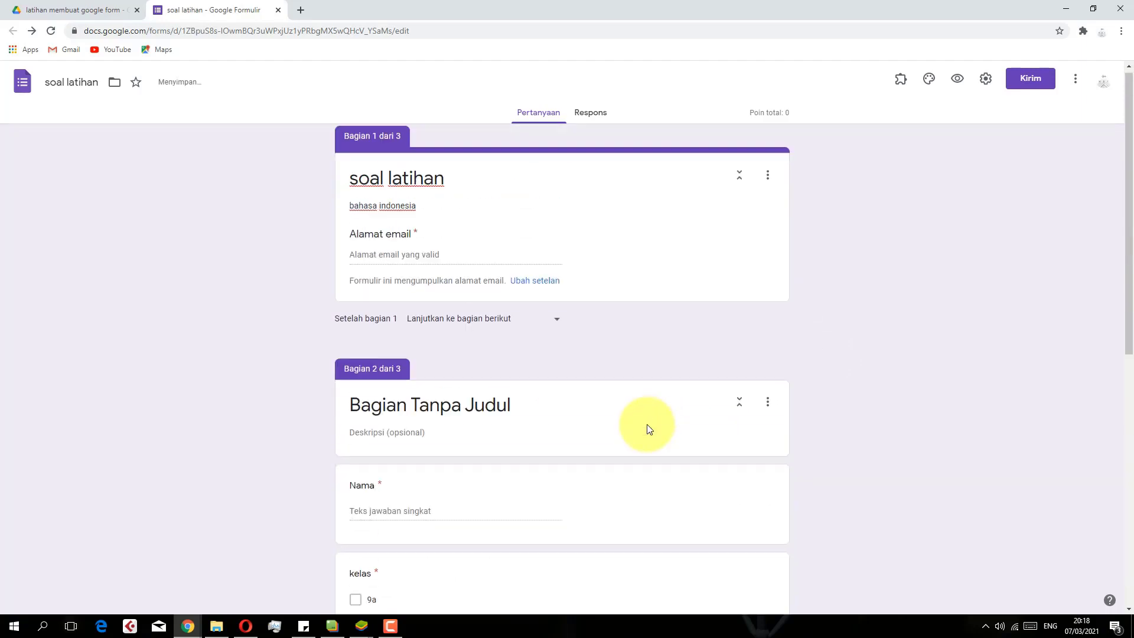
{"action": "scroll", "coordinate": [537, 358], "scroll_direction": "down", "scroll_amount": 3}
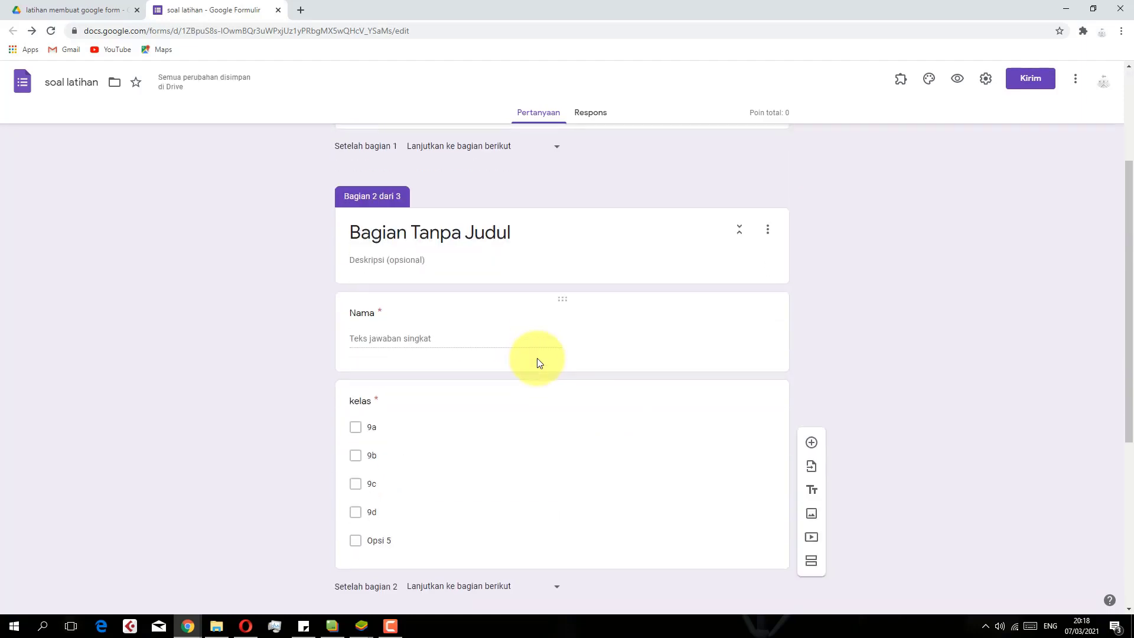
{"action": "scroll", "coordinate": [555, 360], "scroll_direction": "up", "scroll_amount": 3}
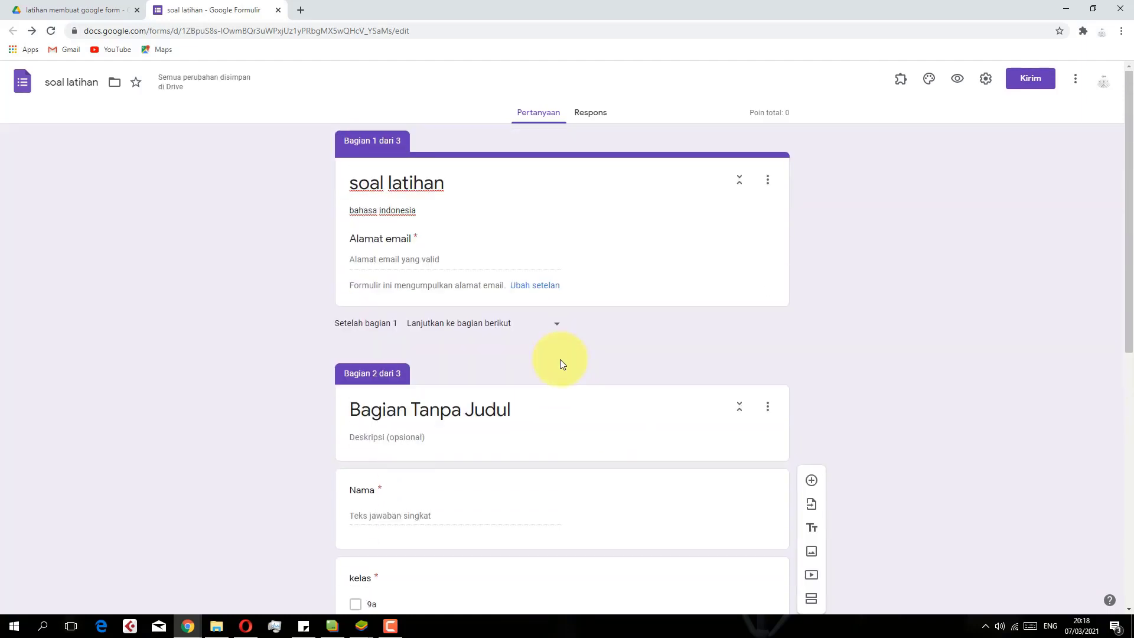
{"action": "scroll", "coordinate": [561, 364], "scroll_direction": "down", "scroll_amount": 4}
{"action": "scroll", "coordinate": [562, 364], "scroll_direction": "down", "scroll_amount": 4}
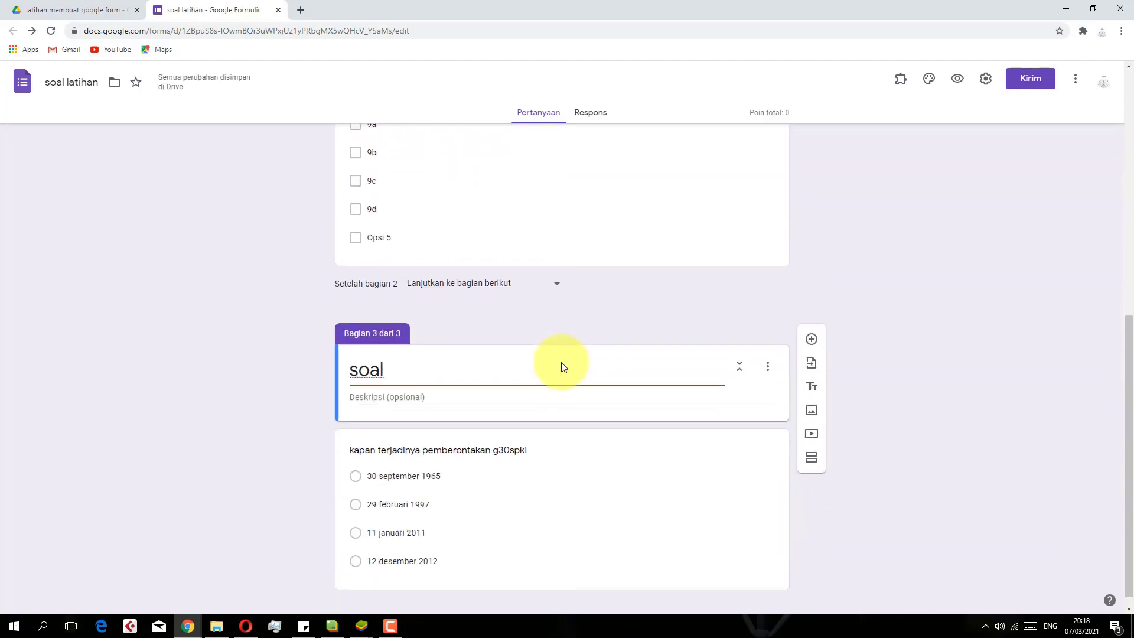
{"action": "left_click", "coordinate": [517, 444]}
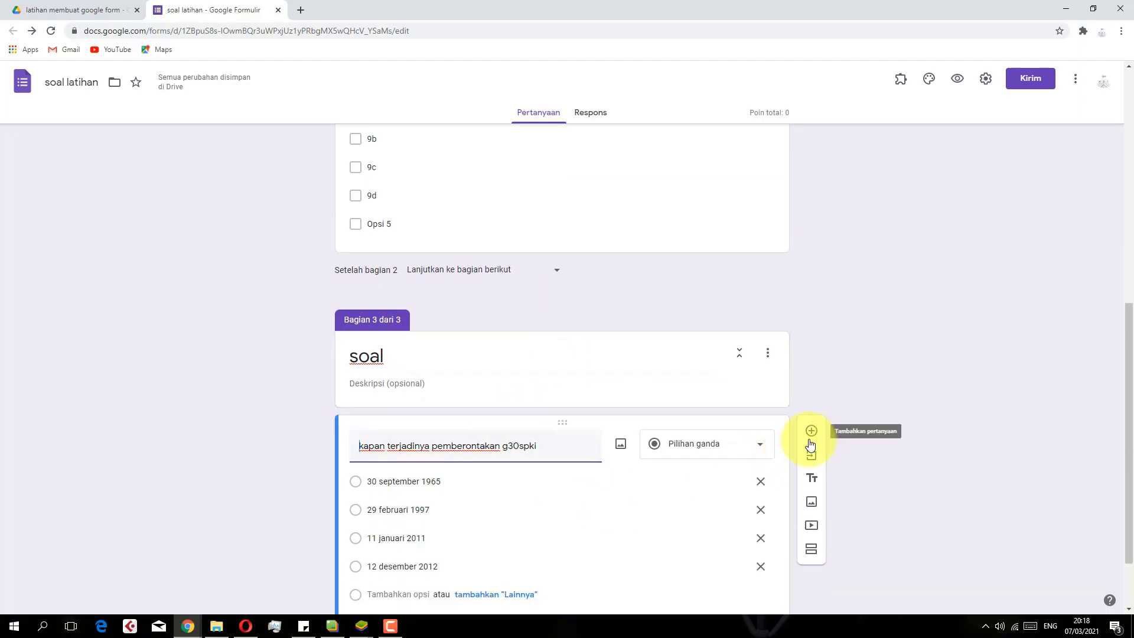
Add a blank question, then key 30 september 1965 as the g30spki answer worth 5 points
{"action": "left_click", "coordinate": [810, 435]}
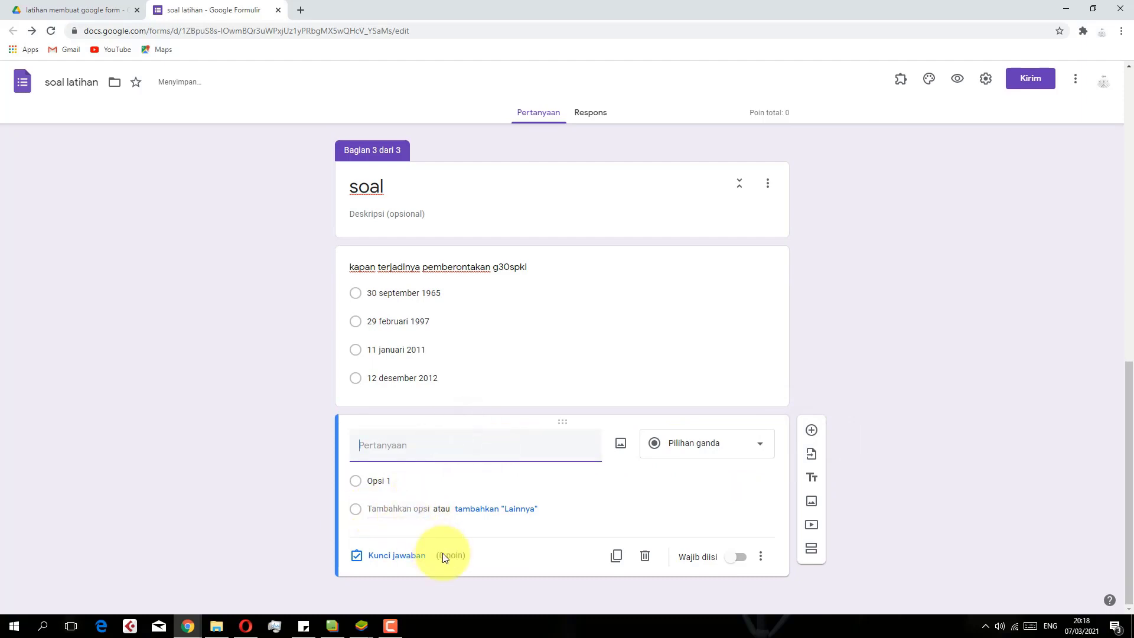
{"action": "left_click", "coordinate": [515, 362]}
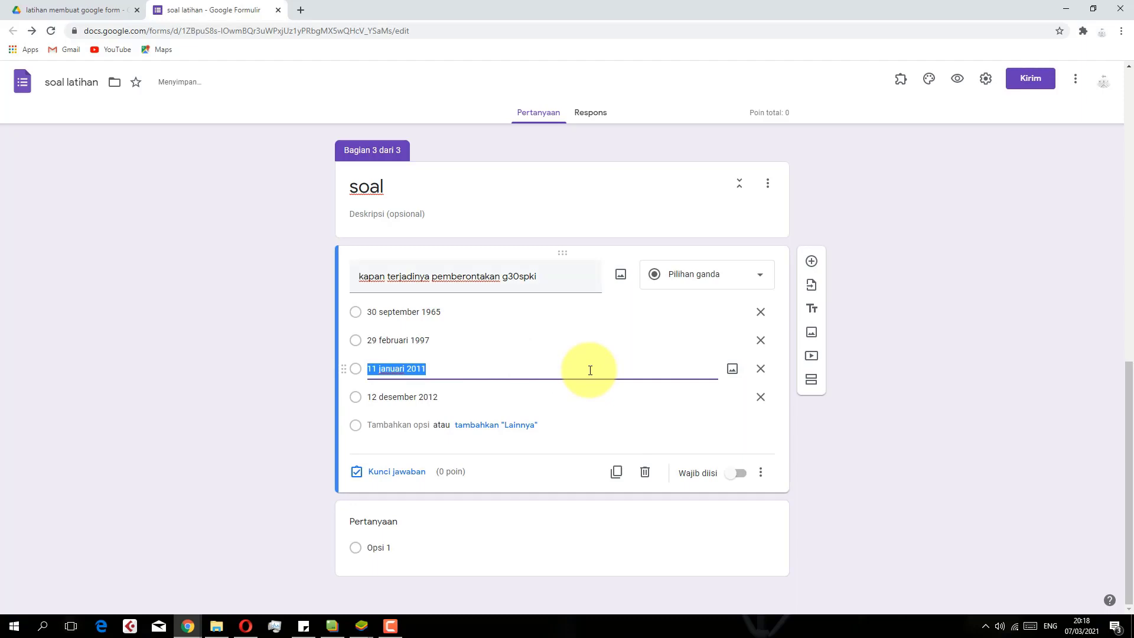
{"action": "left_click", "coordinate": [377, 479]}
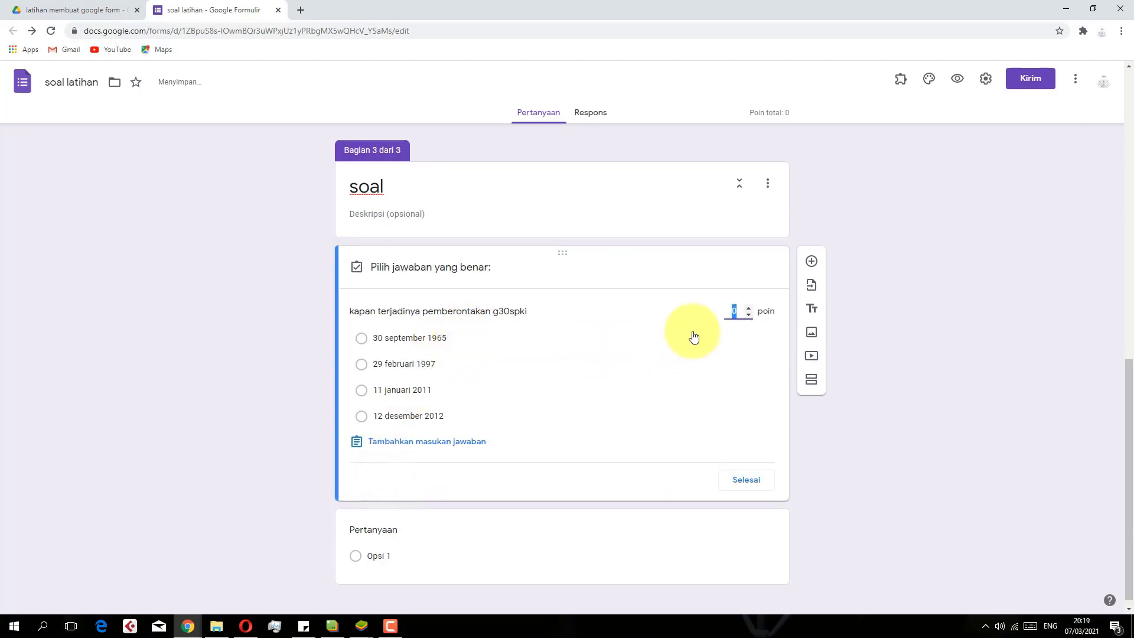
{"action": "type", "text": "5"}
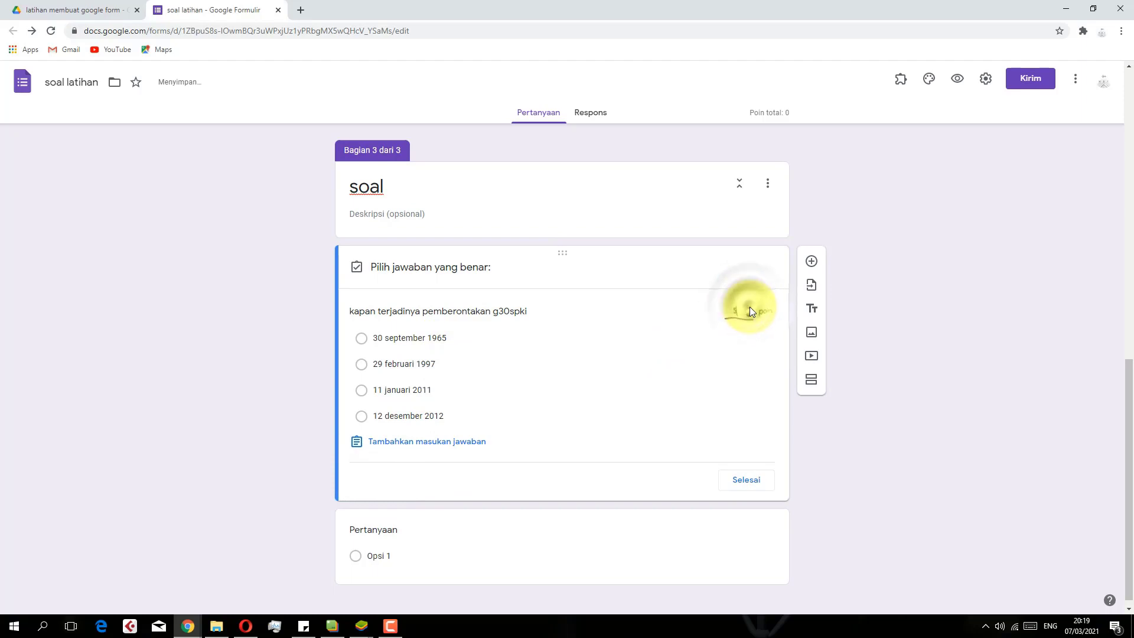
{"action": "left_click", "coordinate": [362, 338]}
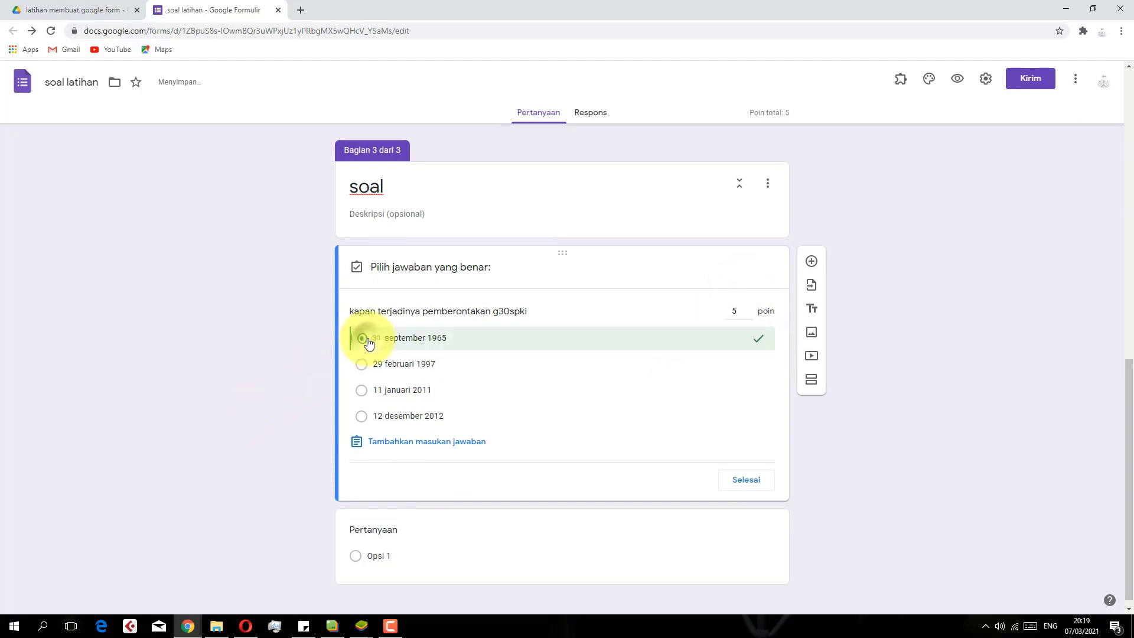
{"action": "left_click", "coordinate": [746, 480]}
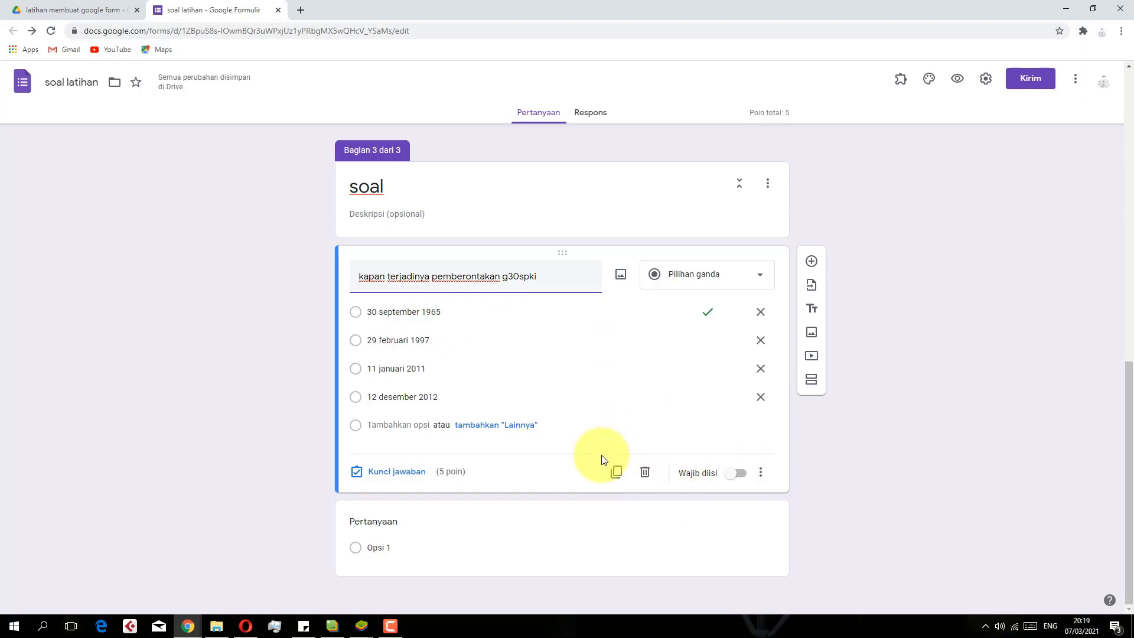
Duplicate the g30spki question twice, giving three 5-point copies
{"action": "left_click", "coordinate": [618, 472]}
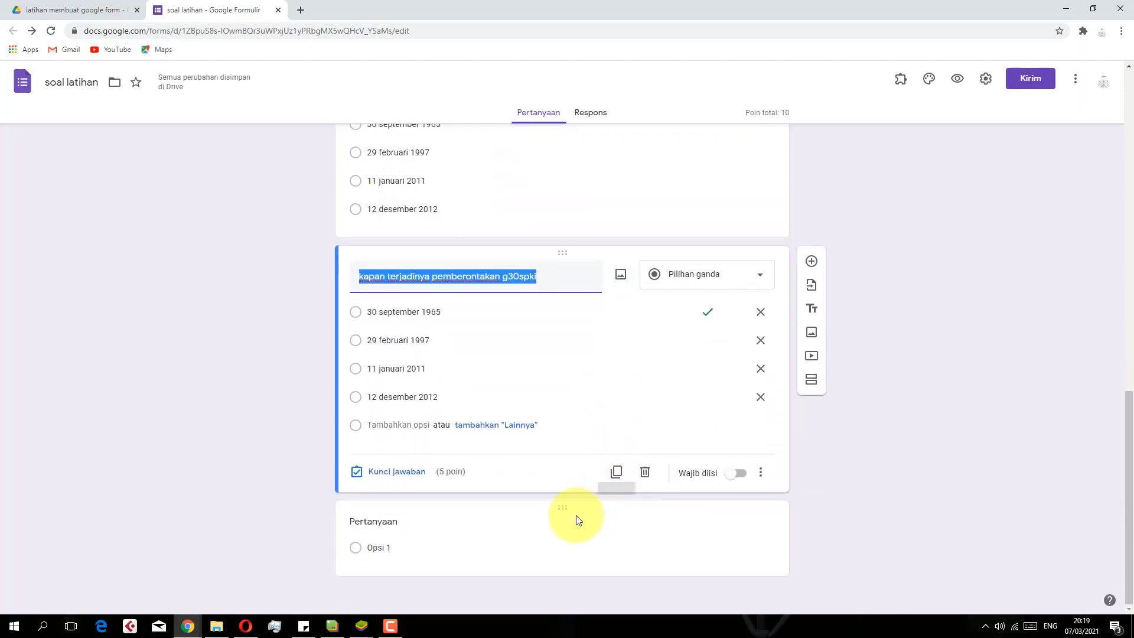
{"action": "scroll", "coordinate": [544, 524], "scroll_direction": "up", "scroll_amount": 4}
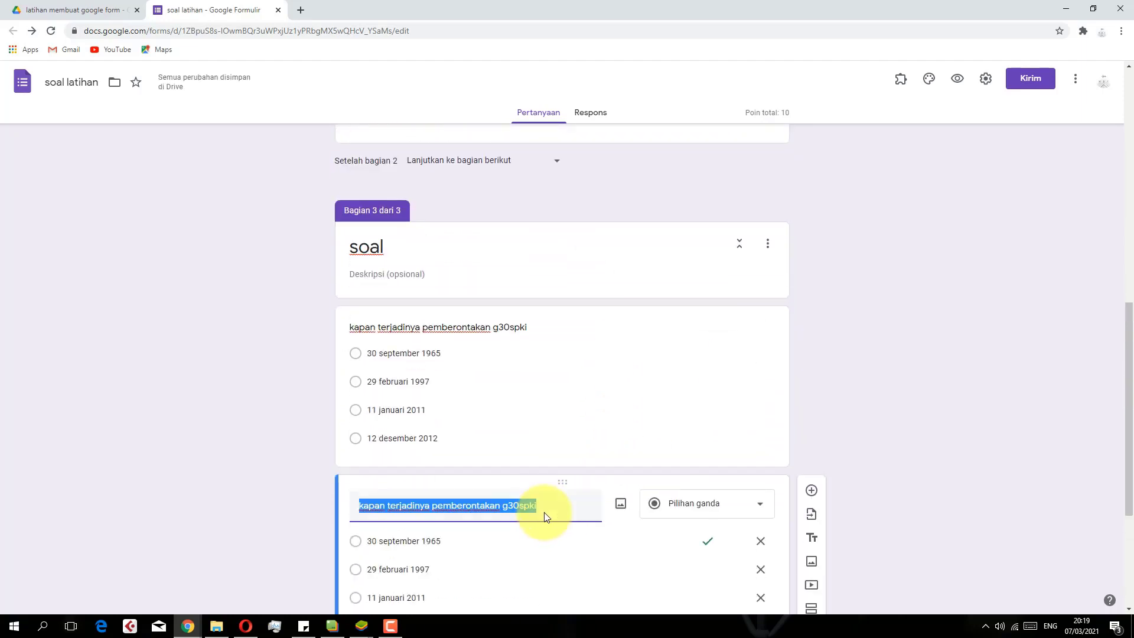
{"action": "left_click", "coordinate": [625, 446]}
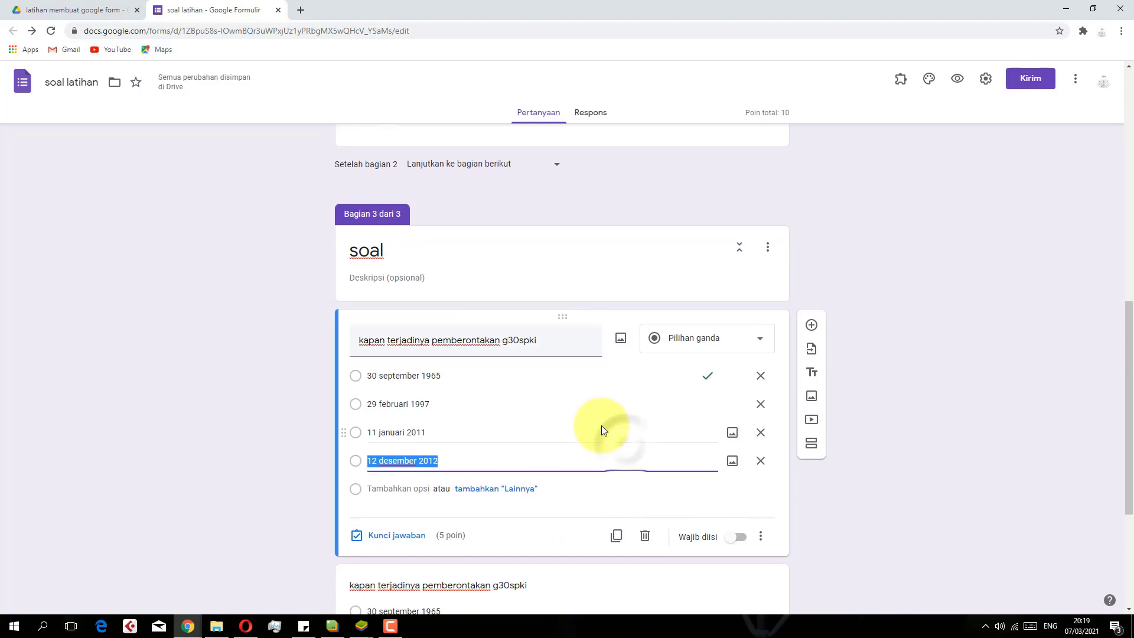
{"action": "scroll", "coordinate": [601, 426], "scroll_direction": "down", "scroll_amount": 3}
{"action": "left_click", "coordinate": [616, 364]}
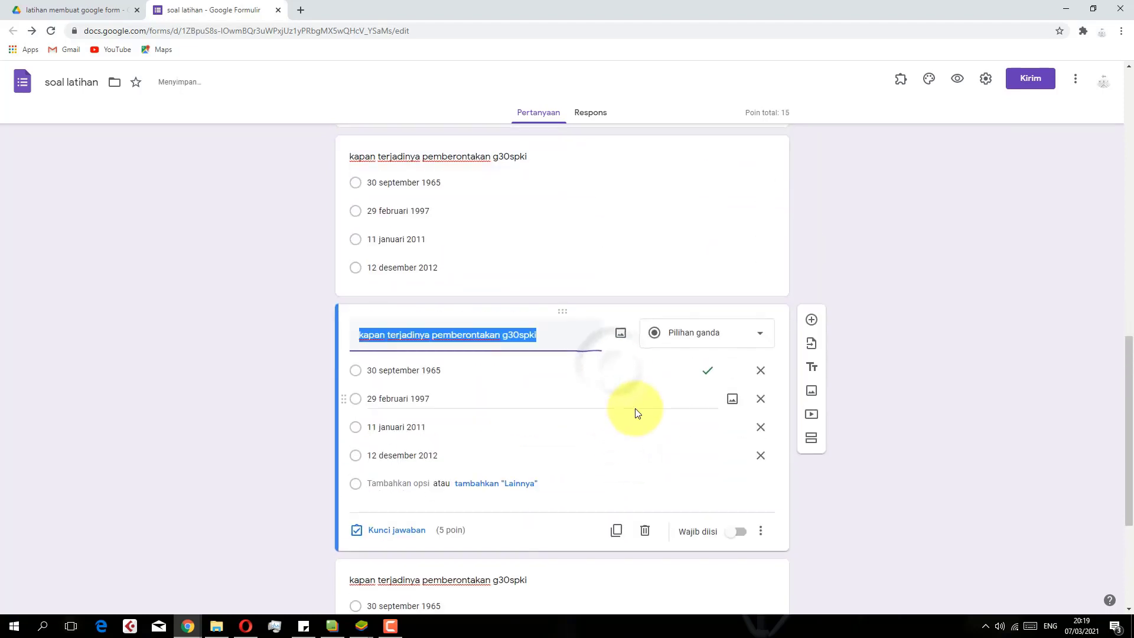
Delete the empty untitled question at the bottom and select the last date question
{"action": "scroll", "coordinate": [620, 304], "scroll_direction": "up", "scroll_amount": 2}
{"action": "scroll", "coordinate": [618, 296], "scroll_direction": "down", "scroll_amount": 9}
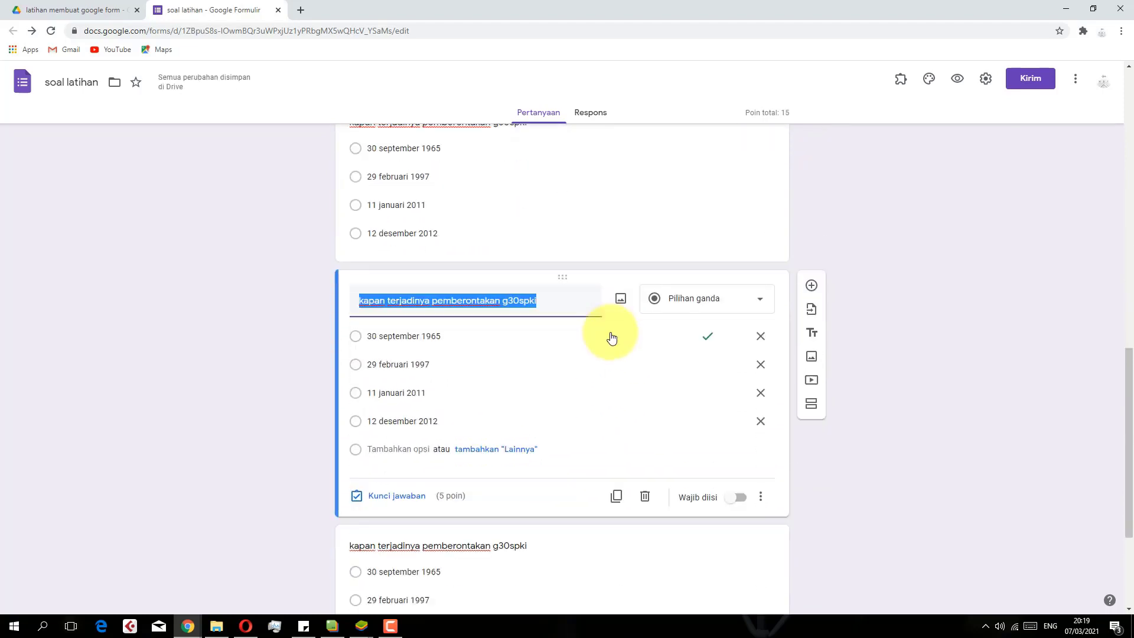
{"action": "left_click", "coordinate": [493, 519]}
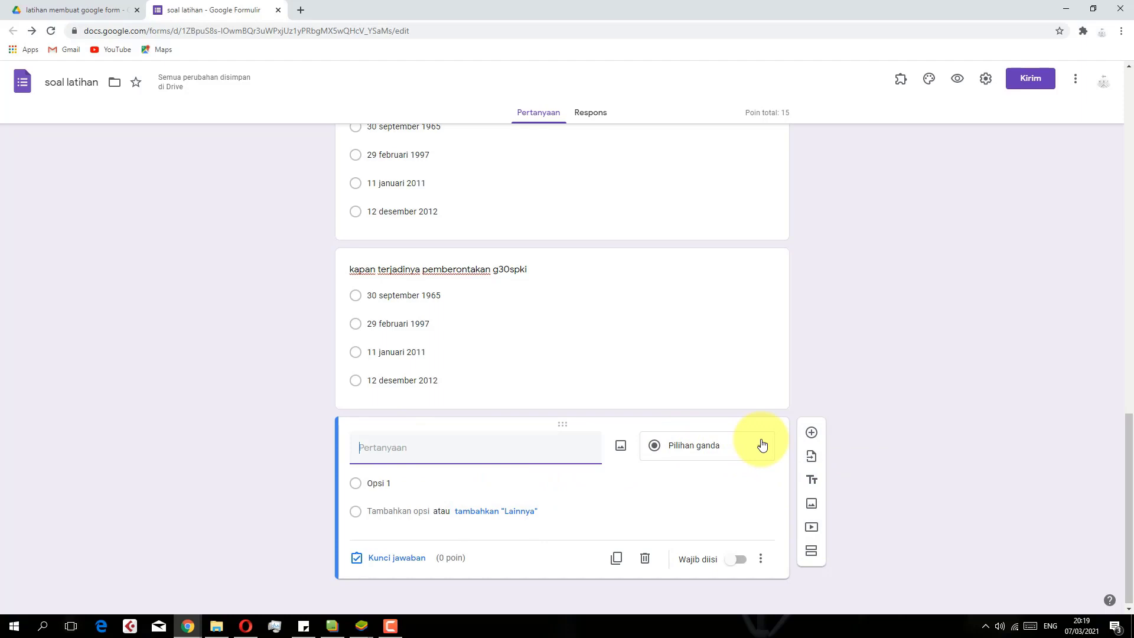
{"action": "left_click", "coordinate": [645, 557]}
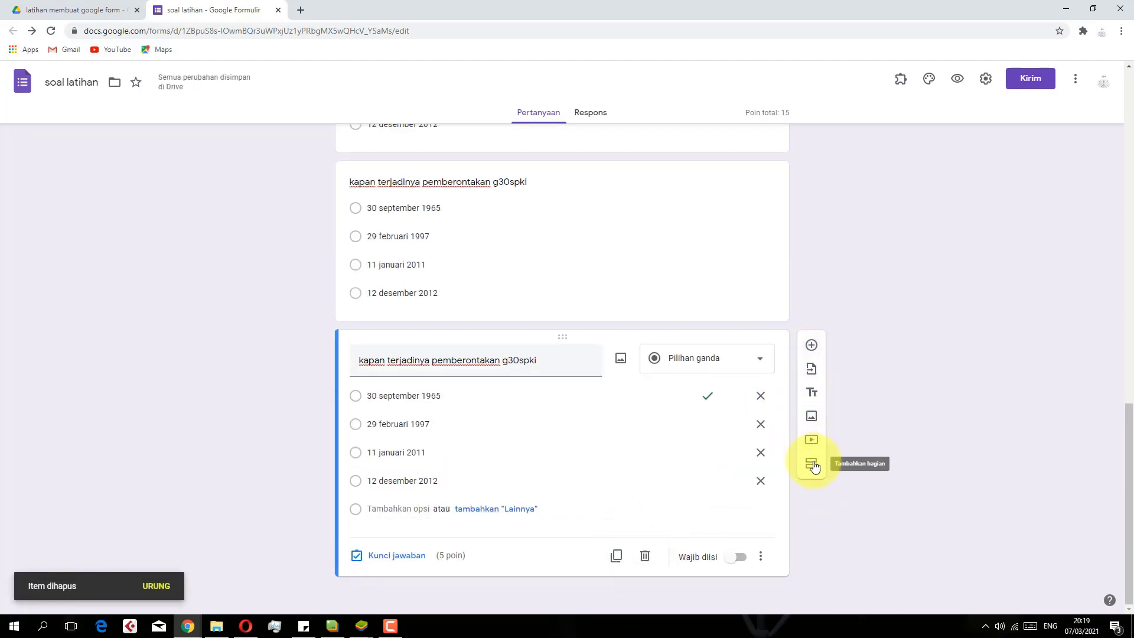
{"action": "left_click", "coordinate": [636, 464]}
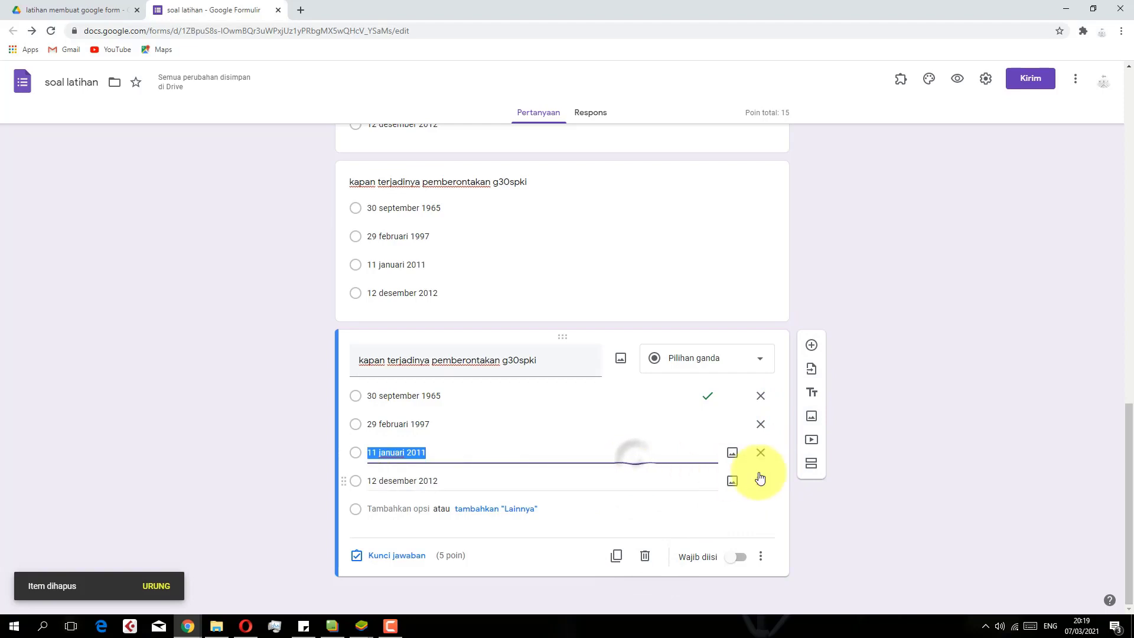
Append a section 'essay' described 'kerjakan dengan penuh keihklasan', then add a question under it
{"action": "left_click", "coordinate": [817, 468]}
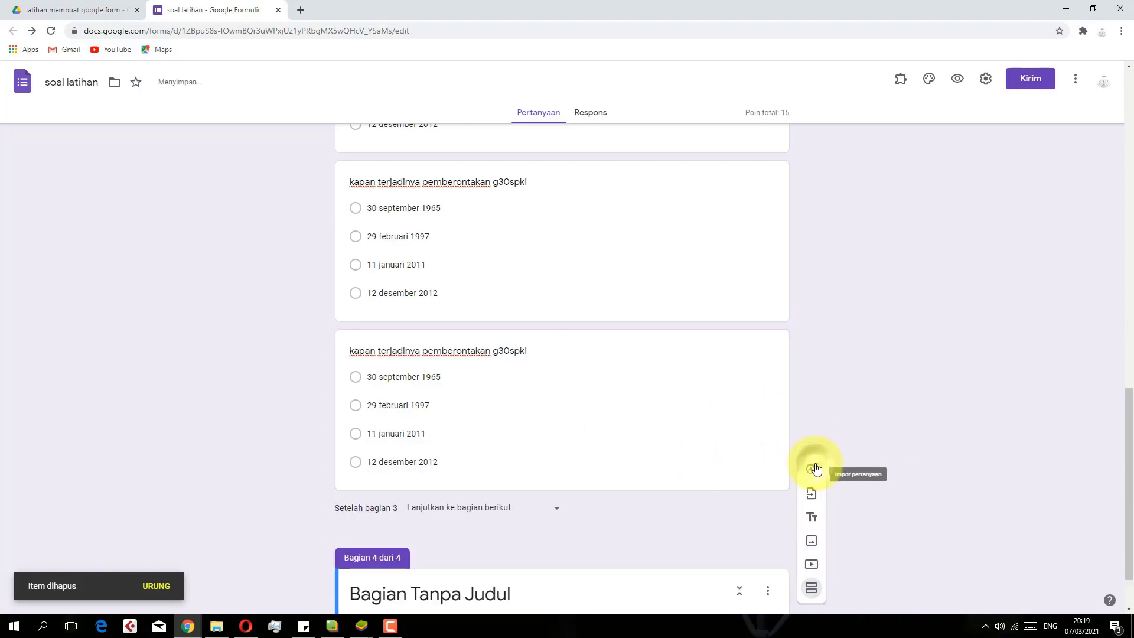
{"action": "left_click", "coordinate": [436, 525]}
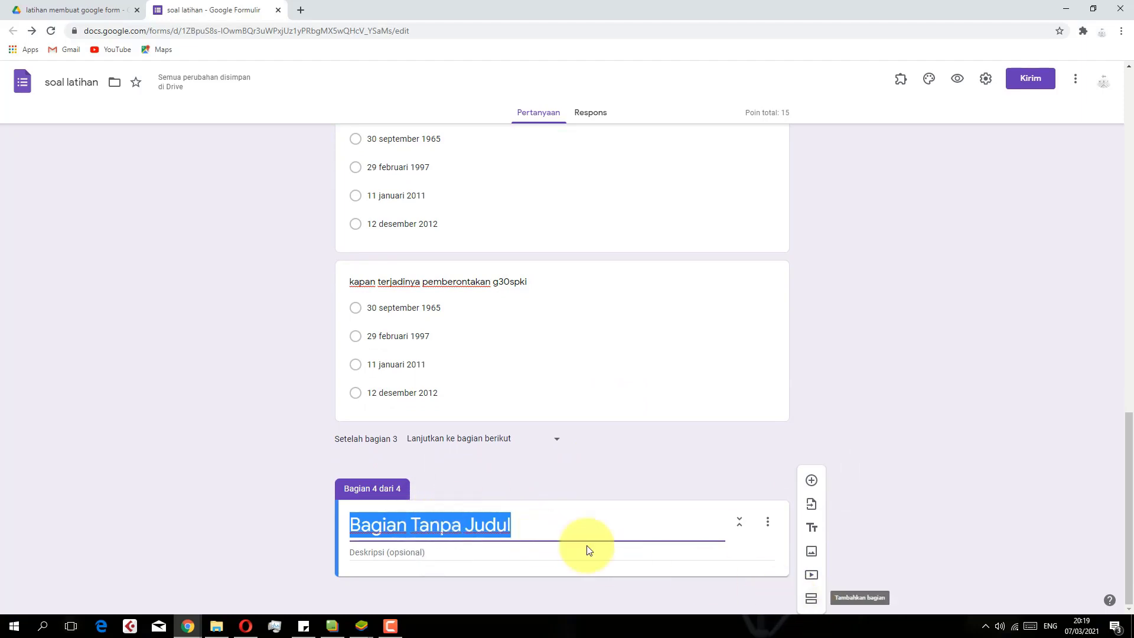
{"action": "type", "text": "essay"}
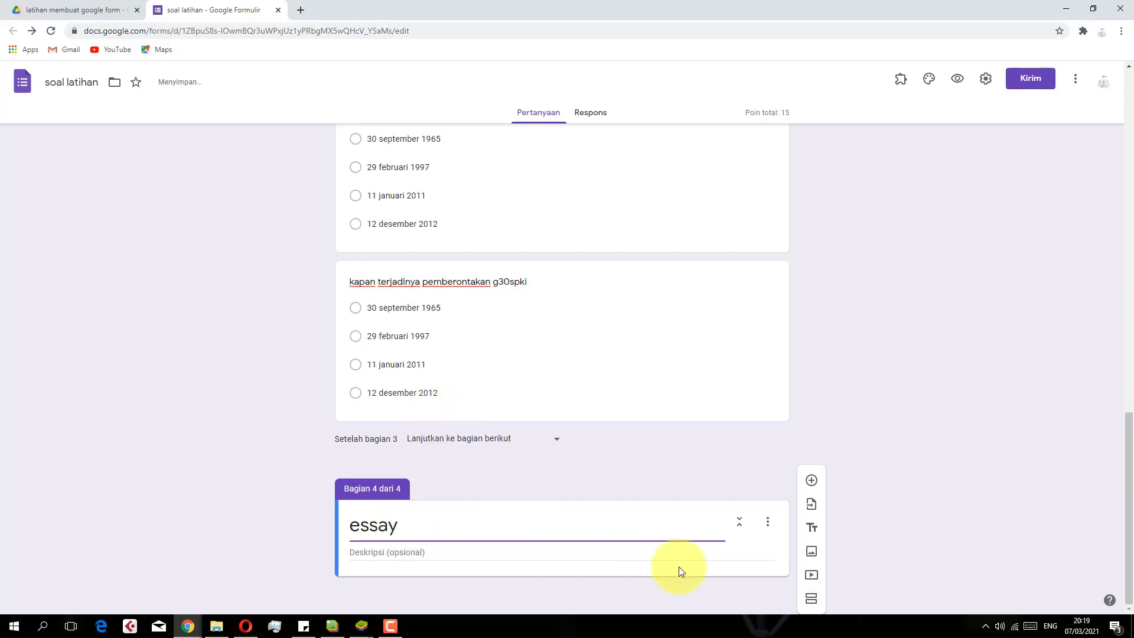
{"action": "left_click", "coordinate": [543, 547]}
{"action": "type", "text": "kerjakan dengan penuh keihklasan"}
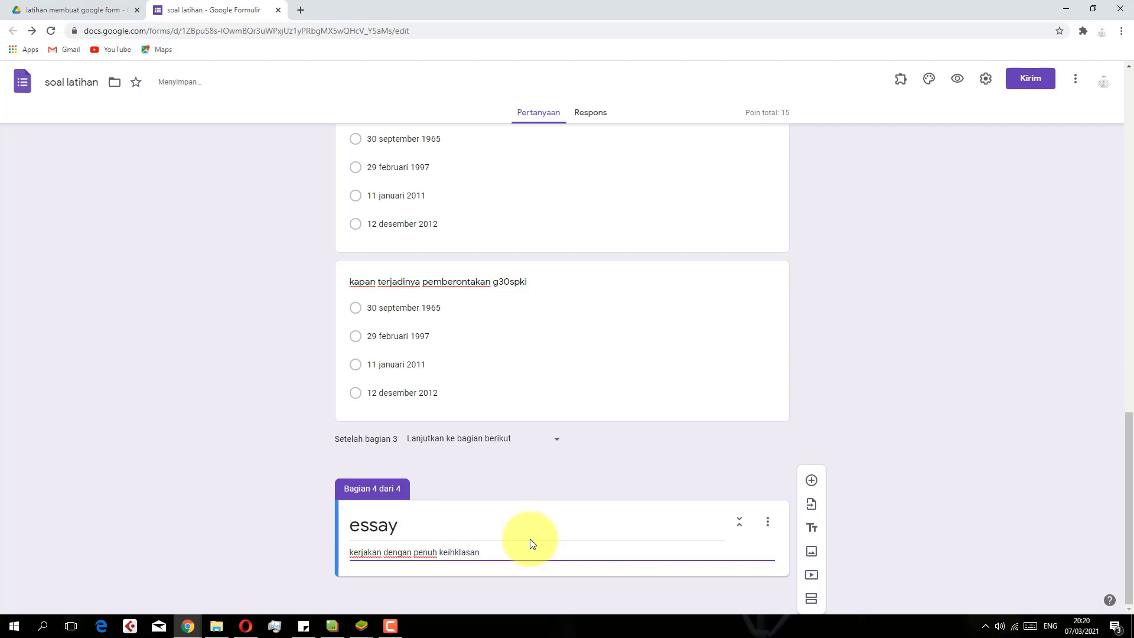
{"action": "left_click", "coordinate": [624, 553]}
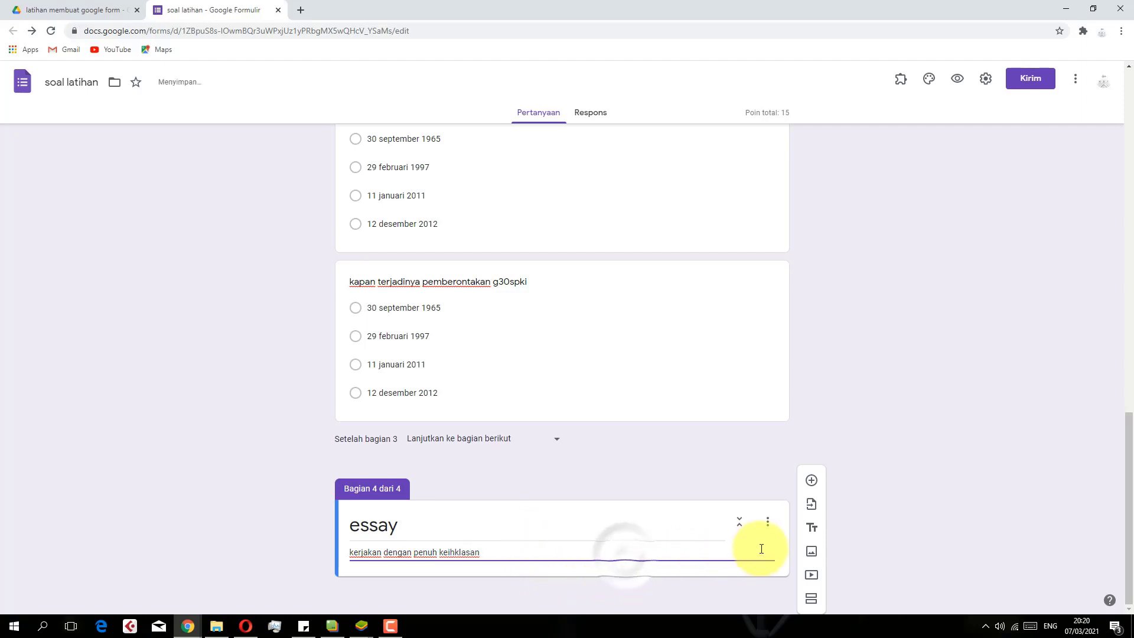
{"action": "left_click", "coordinate": [812, 481]}
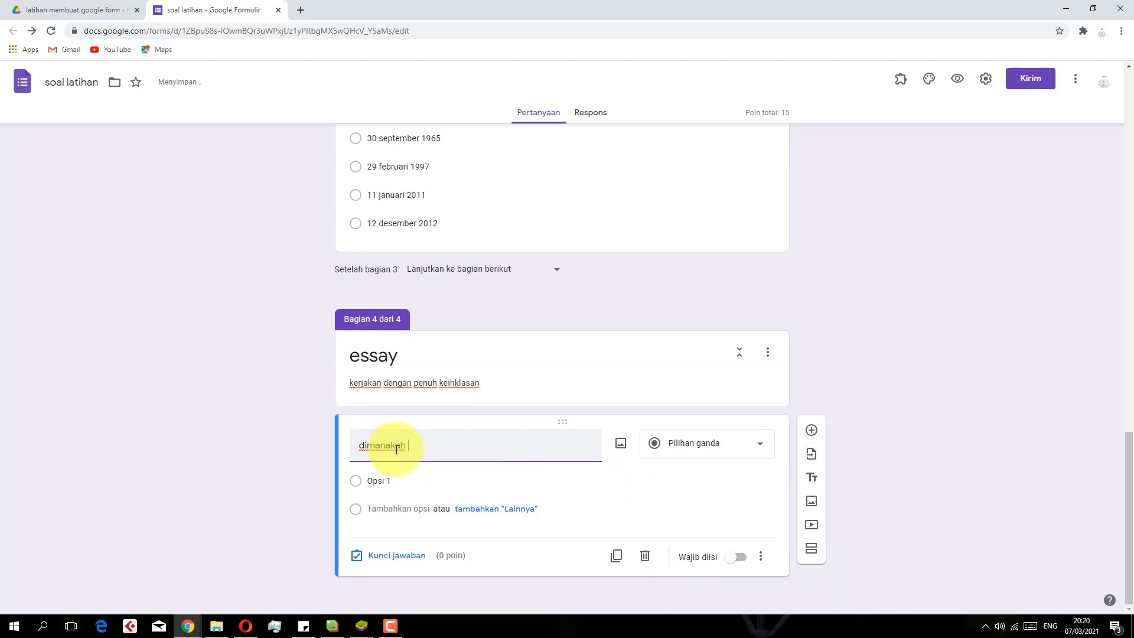
Word the question 'di pulau manakah kota gorontalo berada' and set its type to Jawaban singkat
{"action": "type", "text": "gorontalo berada"}
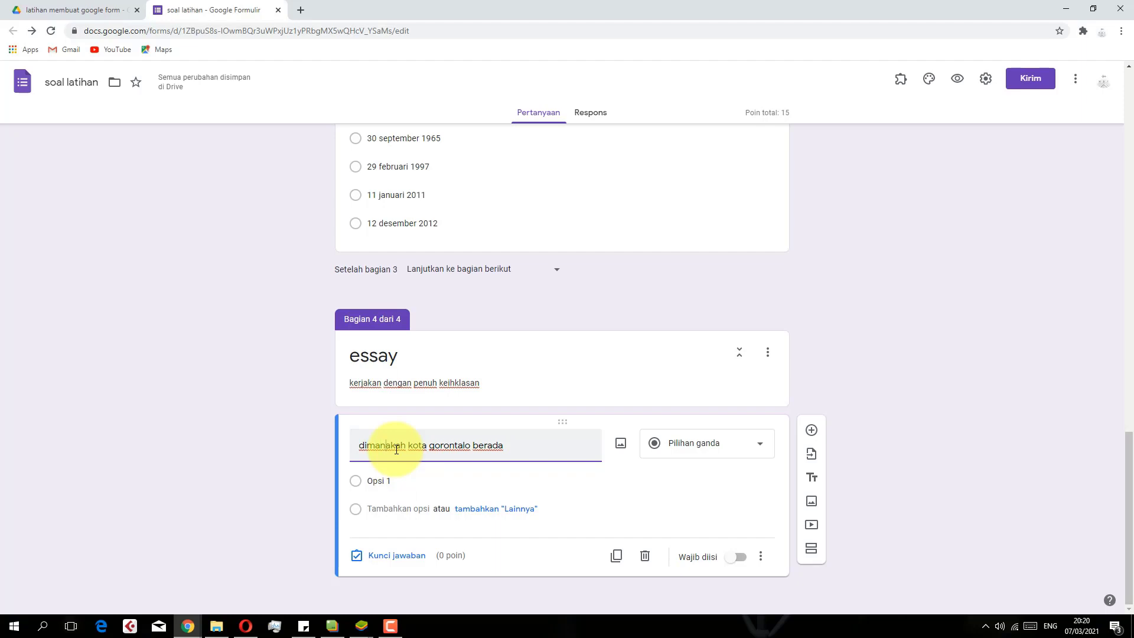
{"action": "key", "text": "BackSpace"}
{"action": "key", "text": "BackSpace"}
{"action": "key", "text": "BackSpace"}
{"action": "key", "text": "BackSpace"}
{"action": "key", "text": "BackSpace"}
{"action": "type", "text": "pulau manaka"}
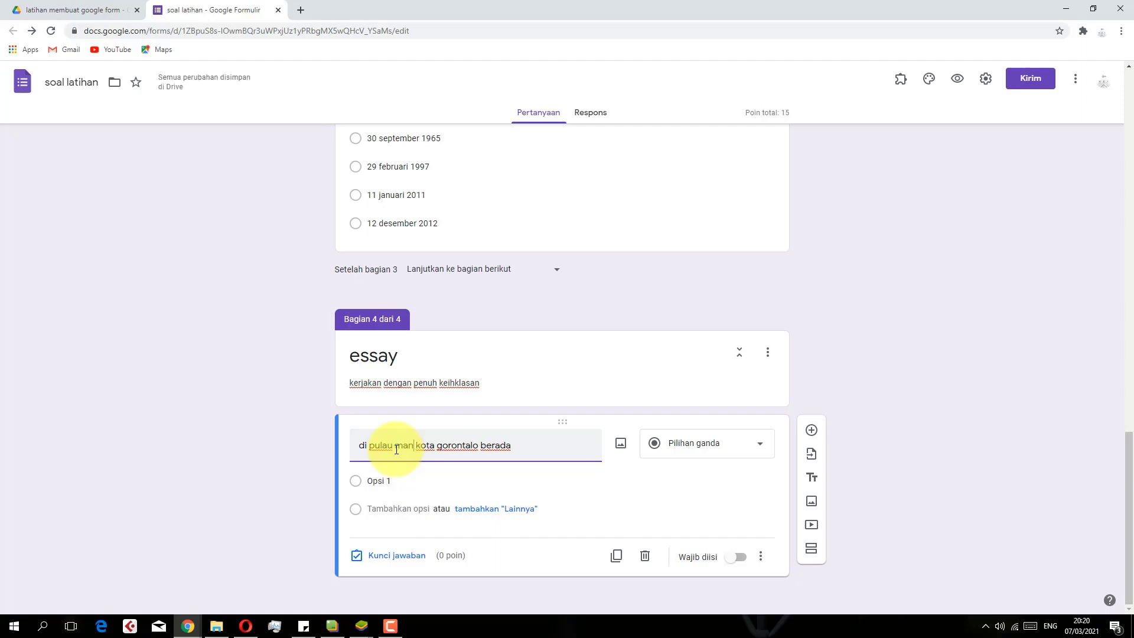
{"action": "type", "text": "h"}
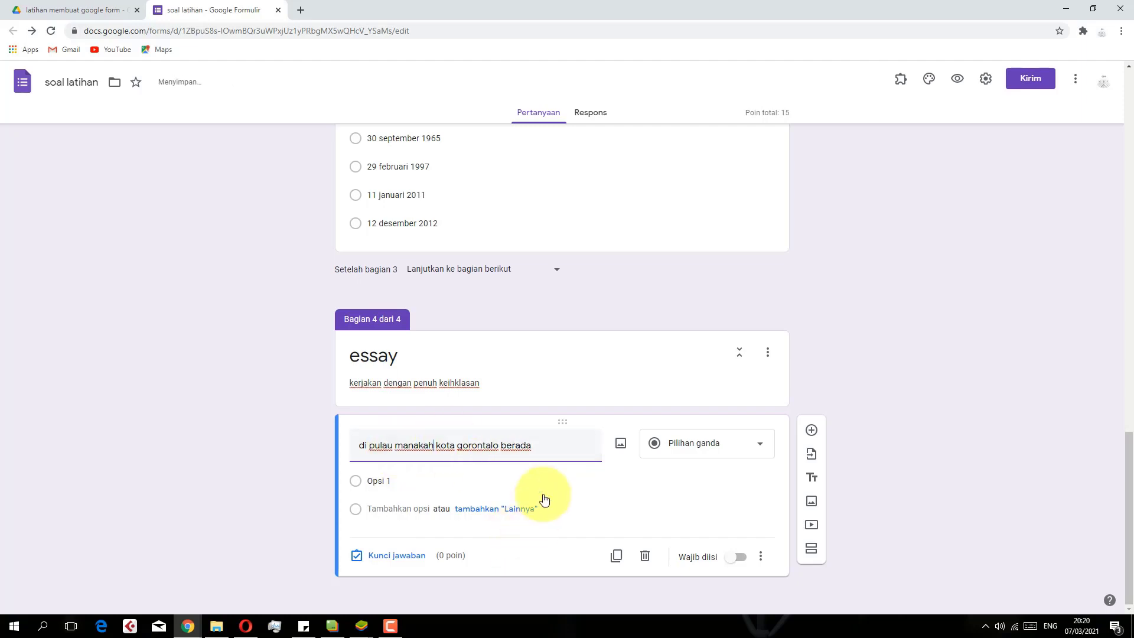
{"action": "left_click", "coordinate": [663, 444]}
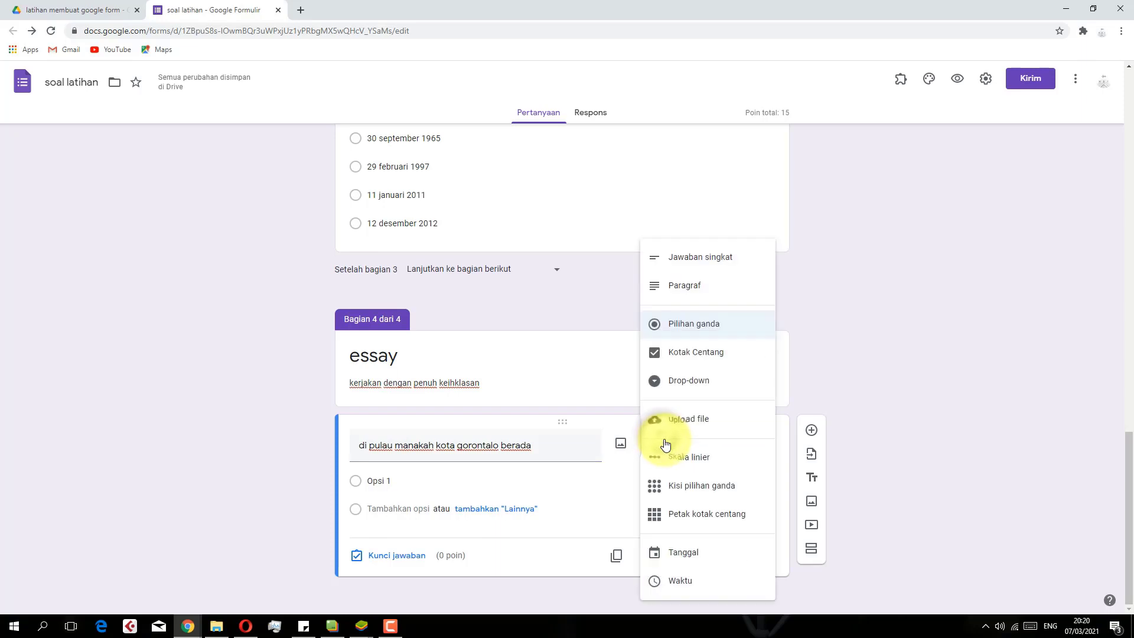
{"action": "left_click", "coordinate": [691, 259]}
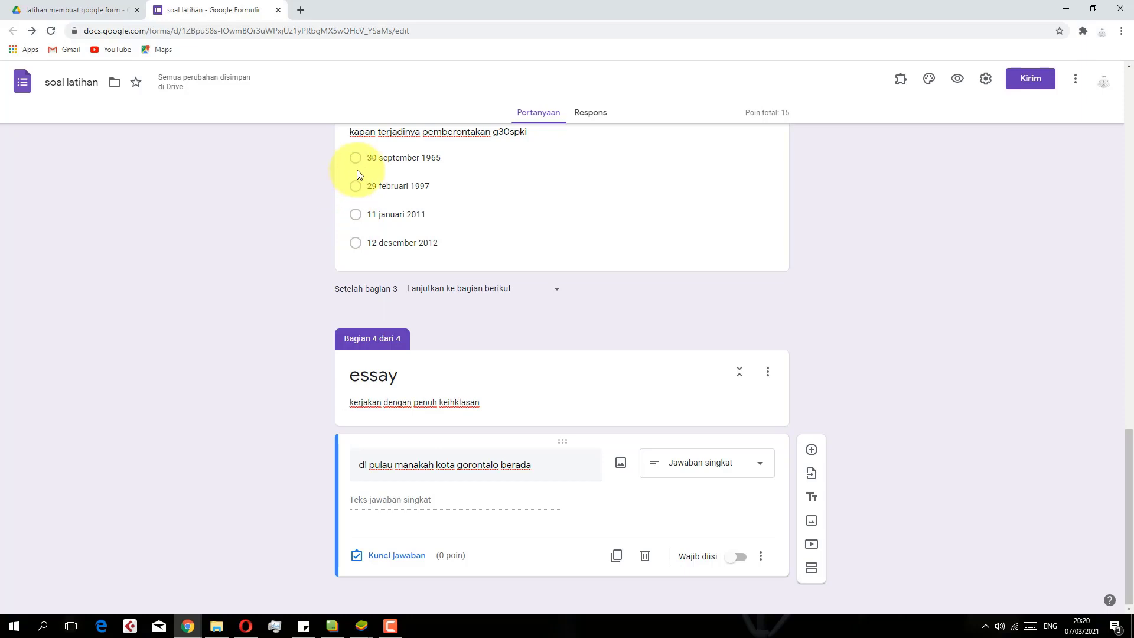
{"action": "left_click", "coordinate": [549, 396]}
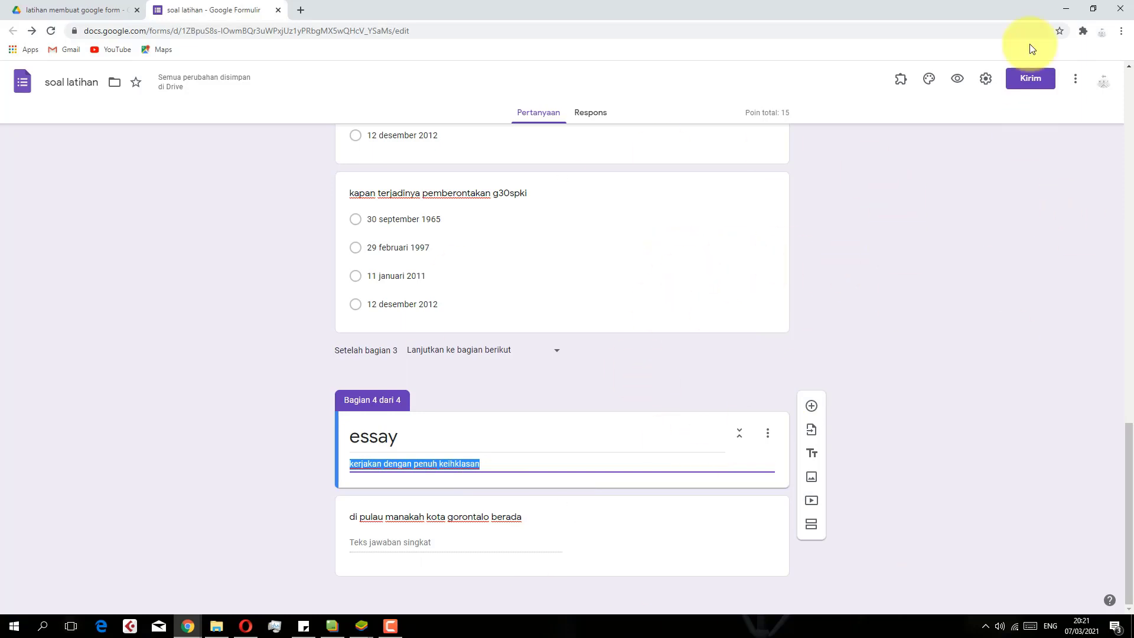
After trying indigo and green, set the form's theme colour to orange
{"action": "left_click", "coordinate": [931, 84]}
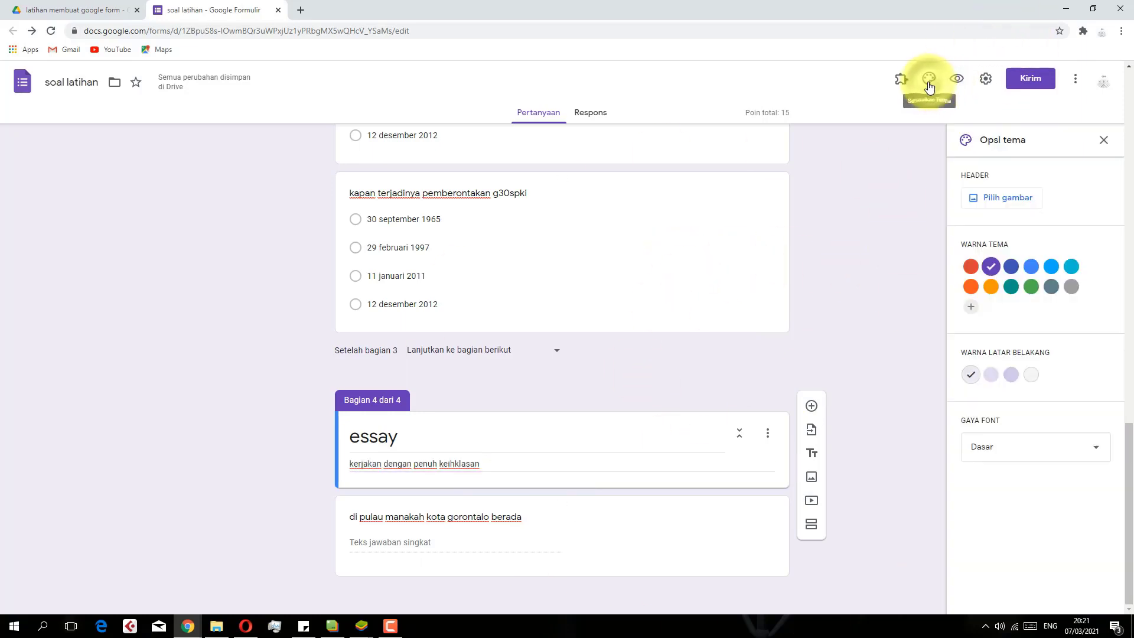
{"action": "left_click", "coordinate": [1012, 273]}
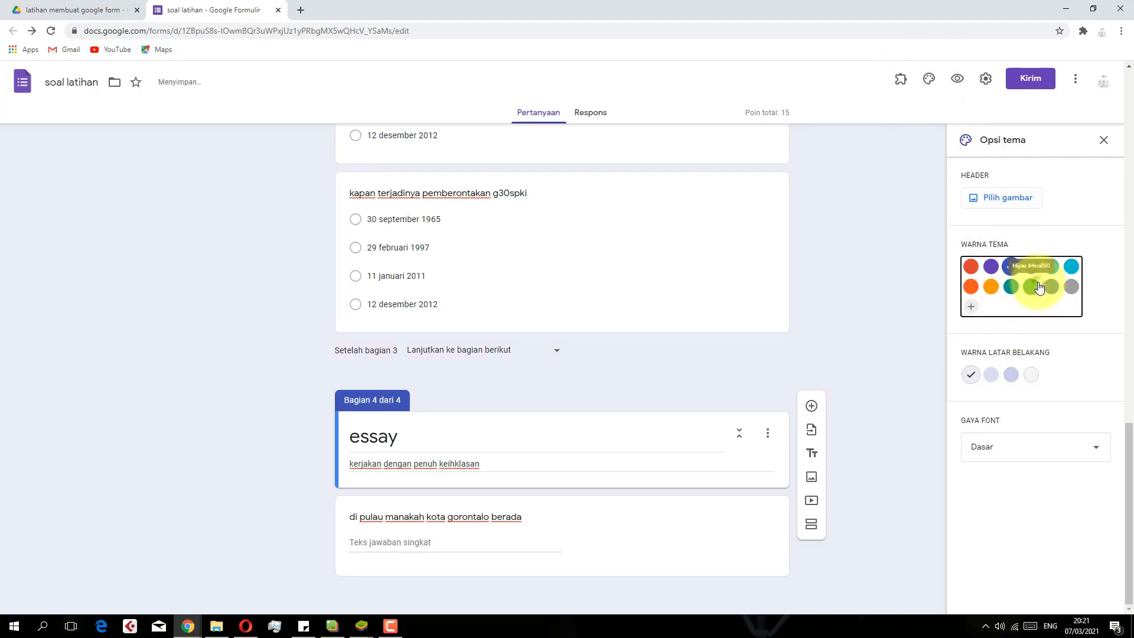
{"action": "left_click", "coordinate": [1038, 287]}
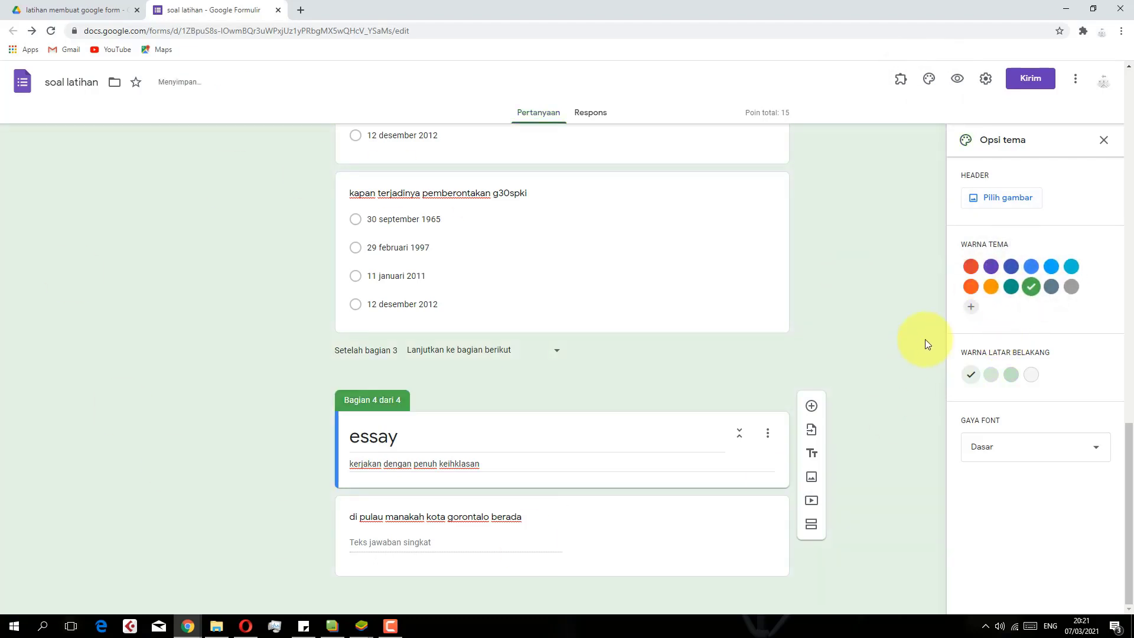
{"action": "left_click", "coordinate": [970, 287]}
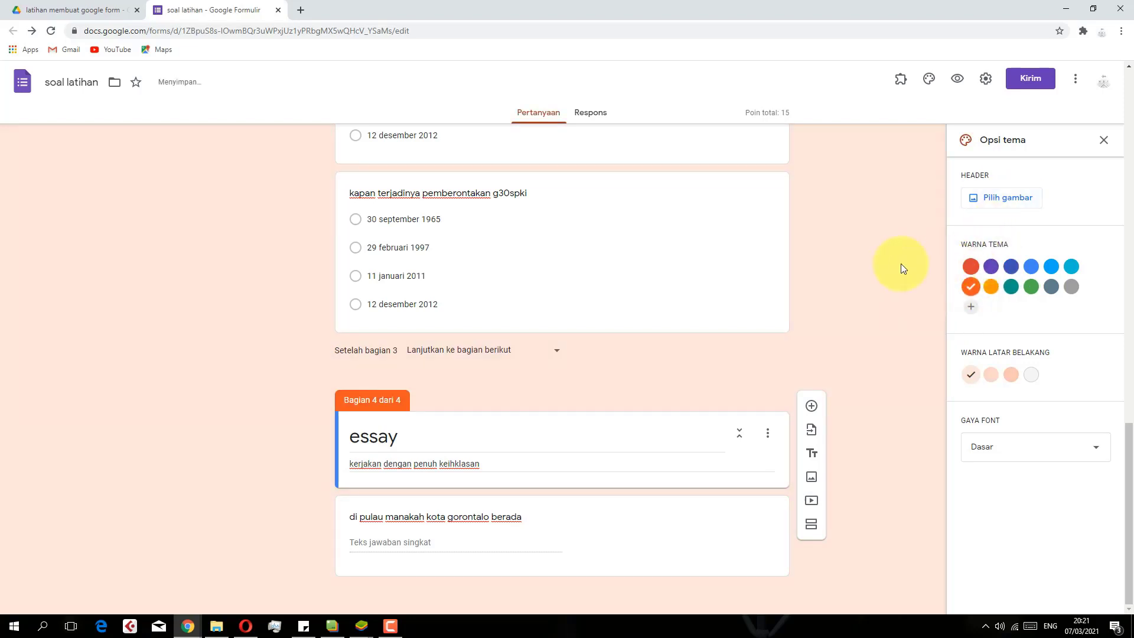
Upload the angklung photo from Downloads as the header image and crop it
{"action": "scroll", "coordinate": [768, 277], "scroll_direction": "up", "scroll_amount": 20}
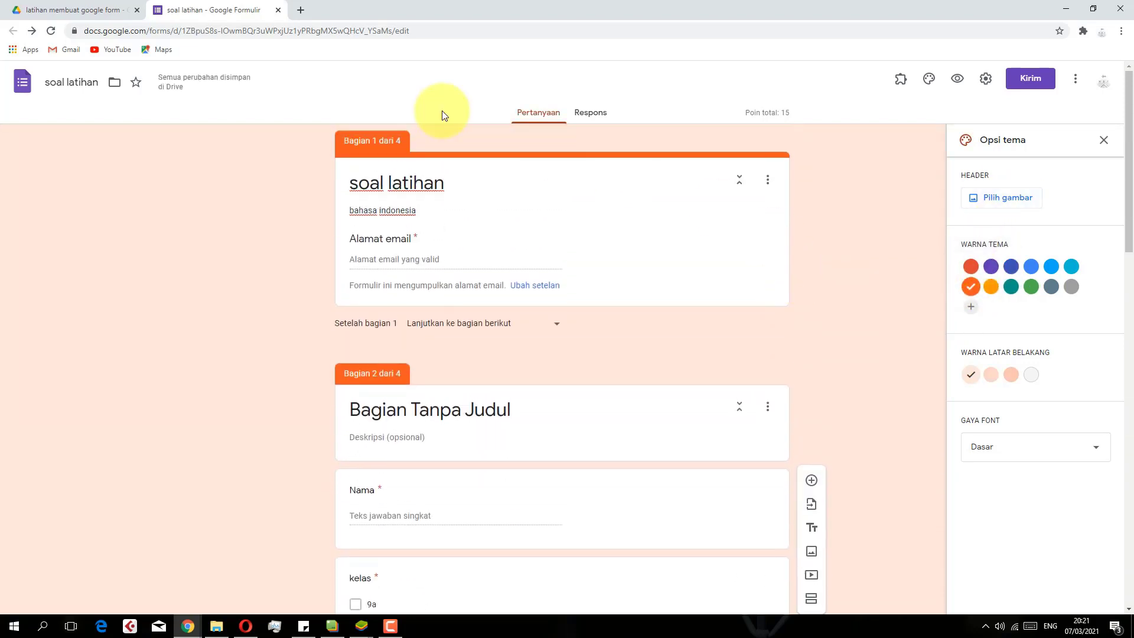
{"action": "left_click", "coordinate": [988, 201]}
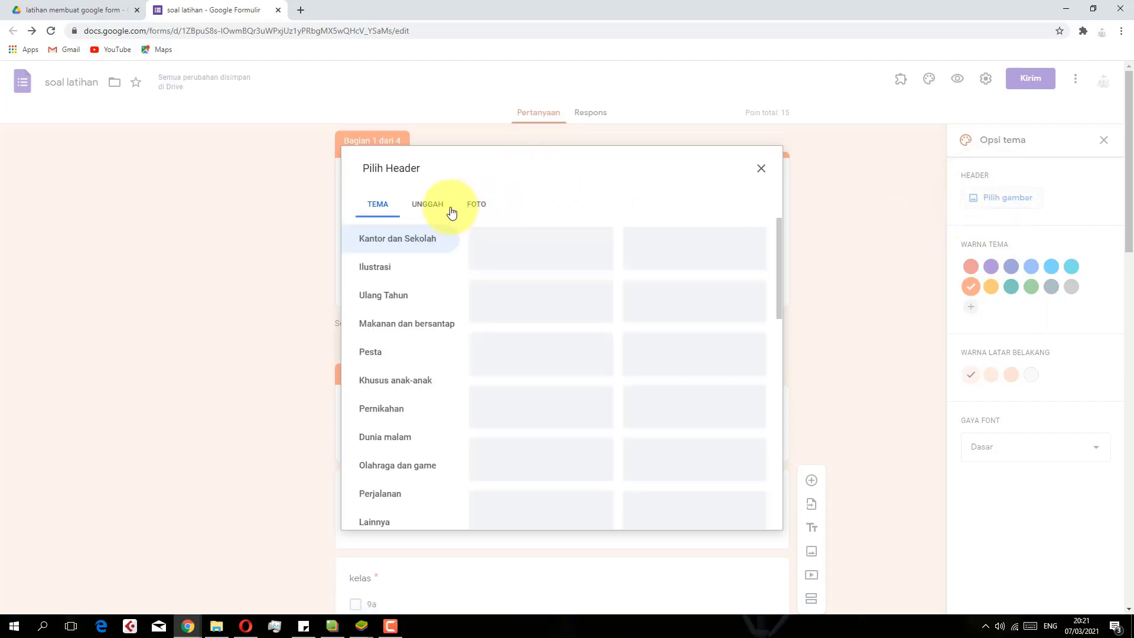
{"action": "left_click", "coordinate": [430, 207]}
{"action": "left_click", "coordinate": [572, 421]}
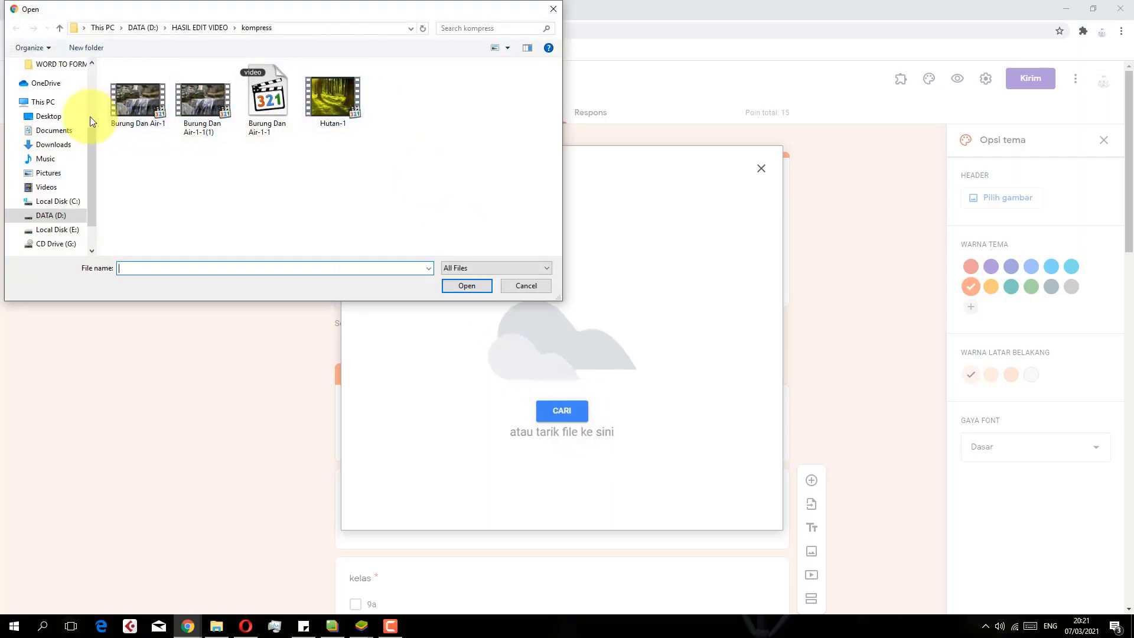
{"action": "left_click", "coordinate": [55, 130]}
{"action": "scroll", "coordinate": [254, 189], "scroll_direction": "down", "scroll_amount": 2}
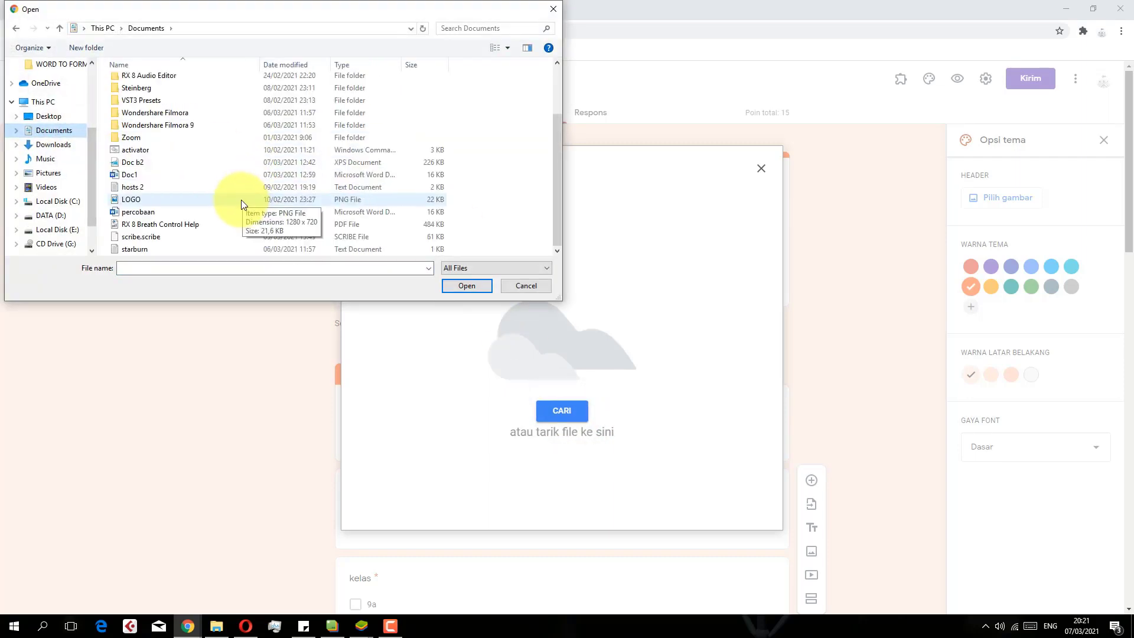
{"action": "left_click", "coordinate": [61, 150]}
{"action": "scroll", "coordinate": [241, 175], "scroll_direction": "down", "scroll_amount": 3}
{"action": "scroll", "coordinate": [249, 172], "scroll_direction": "up", "scroll_amount": 3}
{"action": "left_click", "coordinate": [424, 207]}
{"action": "left_click", "coordinate": [466, 284]}
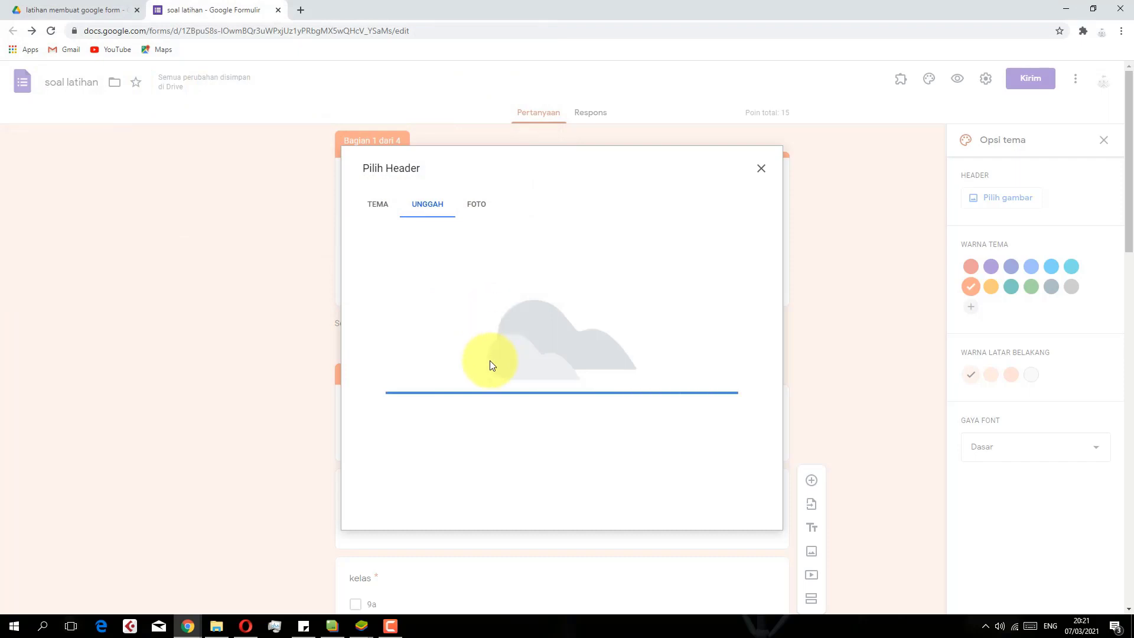
{"action": "left_click_drag", "start_coordinate": [564, 356], "coordinate": [579, 396]}
{"action": "left_click", "coordinate": [744, 503]}
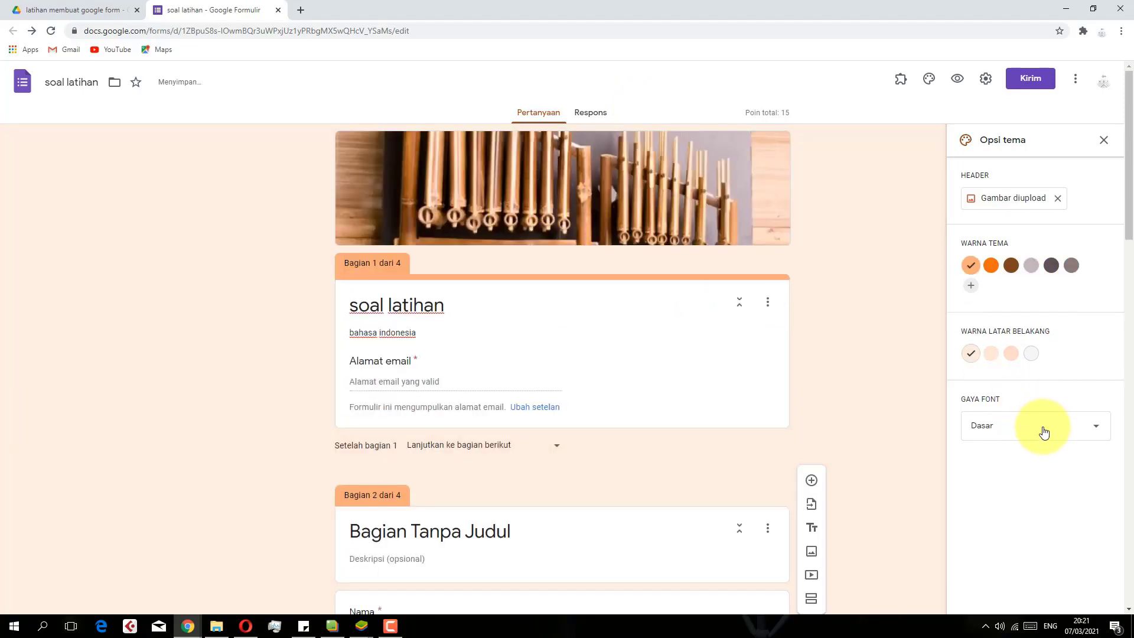
Choose a deeper orange theme colour and the second background shade
{"action": "left_click", "coordinate": [991, 353]}
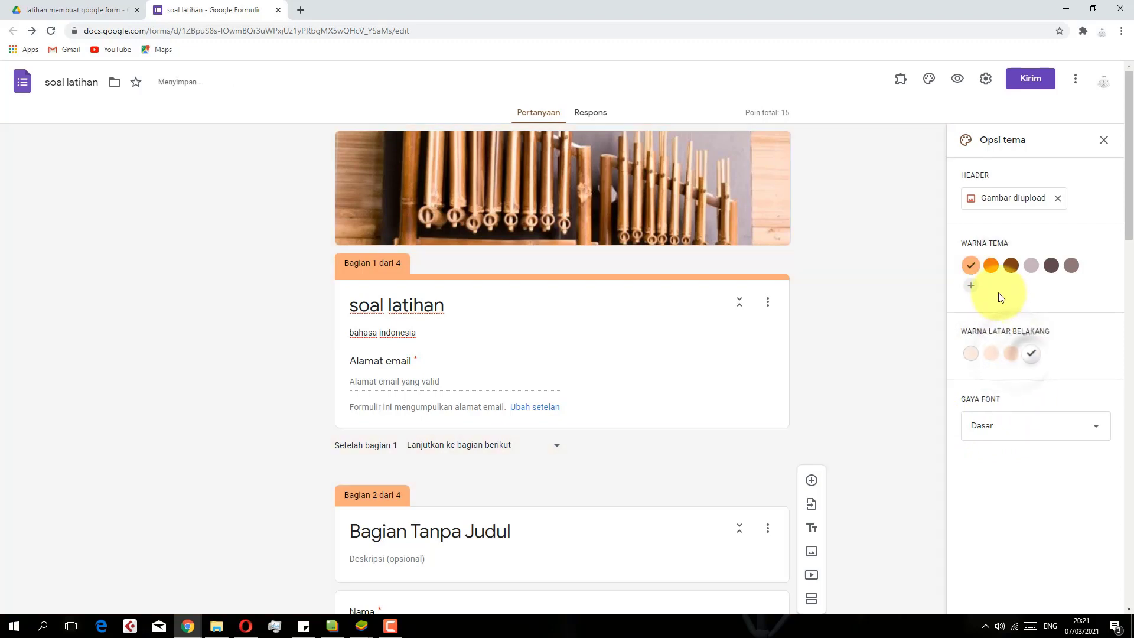
{"action": "left_click", "coordinate": [991, 265]}
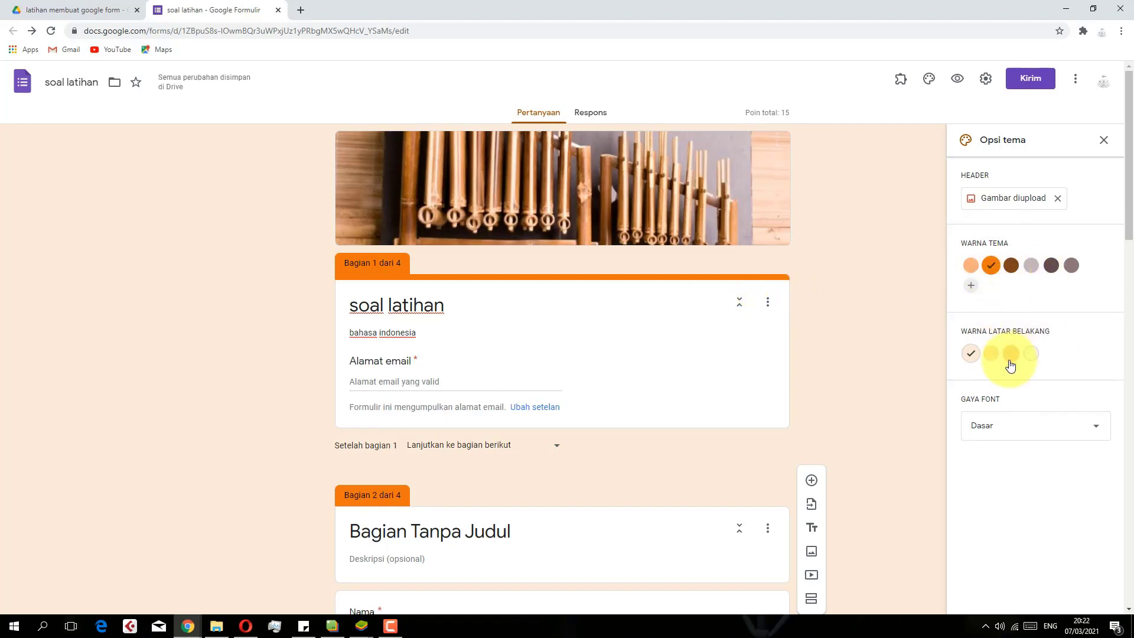
{"action": "left_click", "coordinate": [991, 353]}
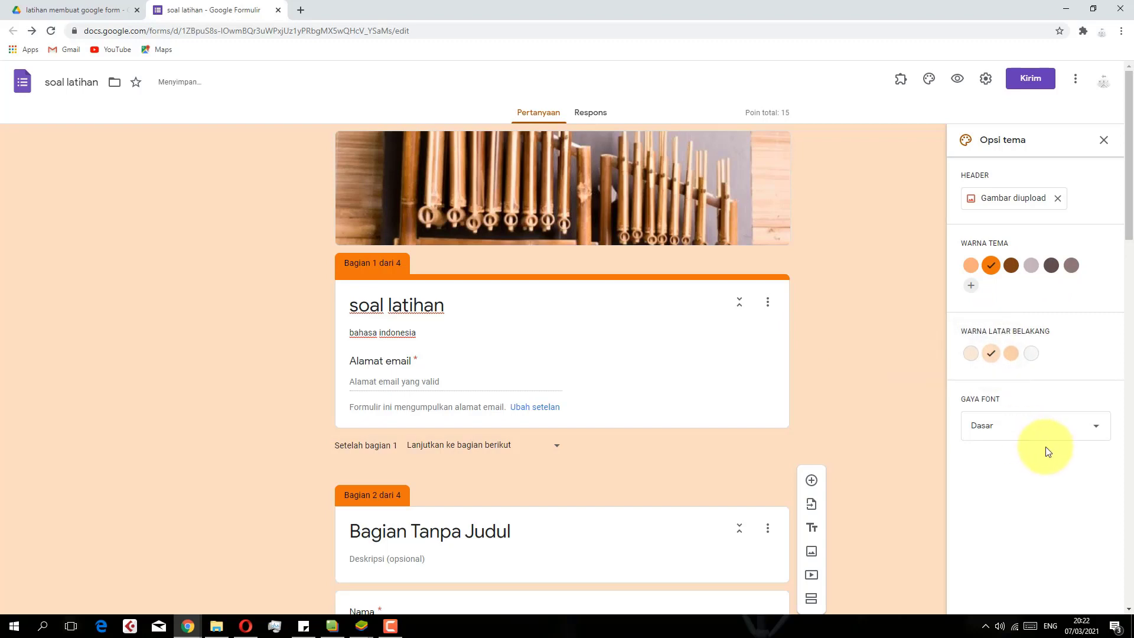
Try Lucu, Formal and Dekoratif fonts, settle on Dasar, then close theme options and open Kirim
{"action": "left_click", "coordinate": [1034, 437]}
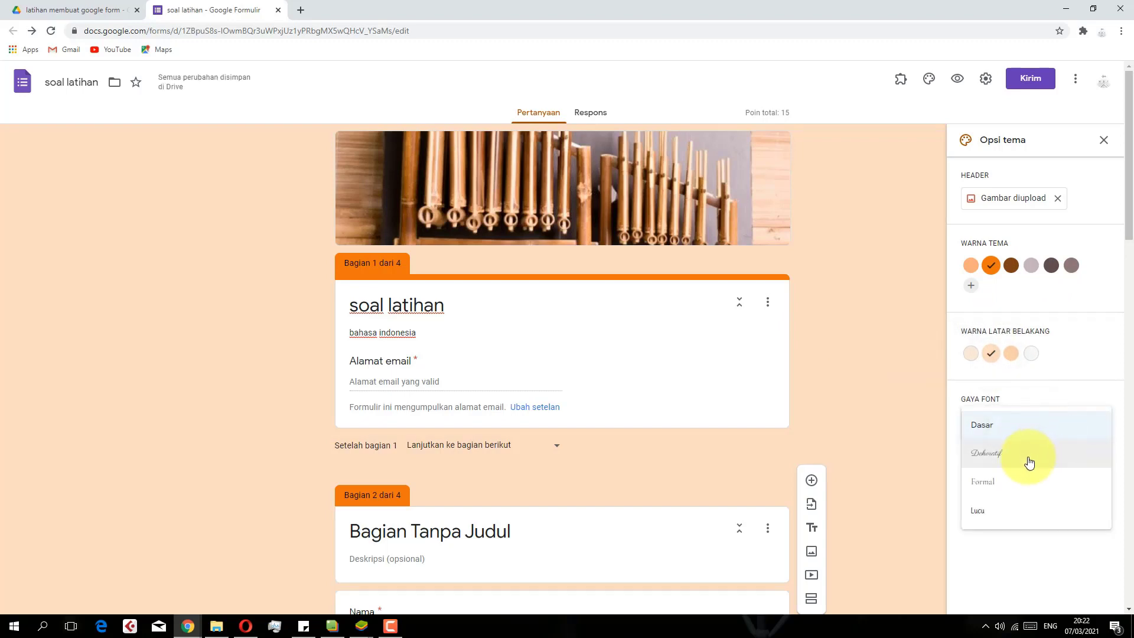
{"action": "scroll", "coordinate": [1023, 493], "scroll_direction": "down", "scroll_amount": 3}
{"action": "left_click", "coordinate": [1012, 508]}
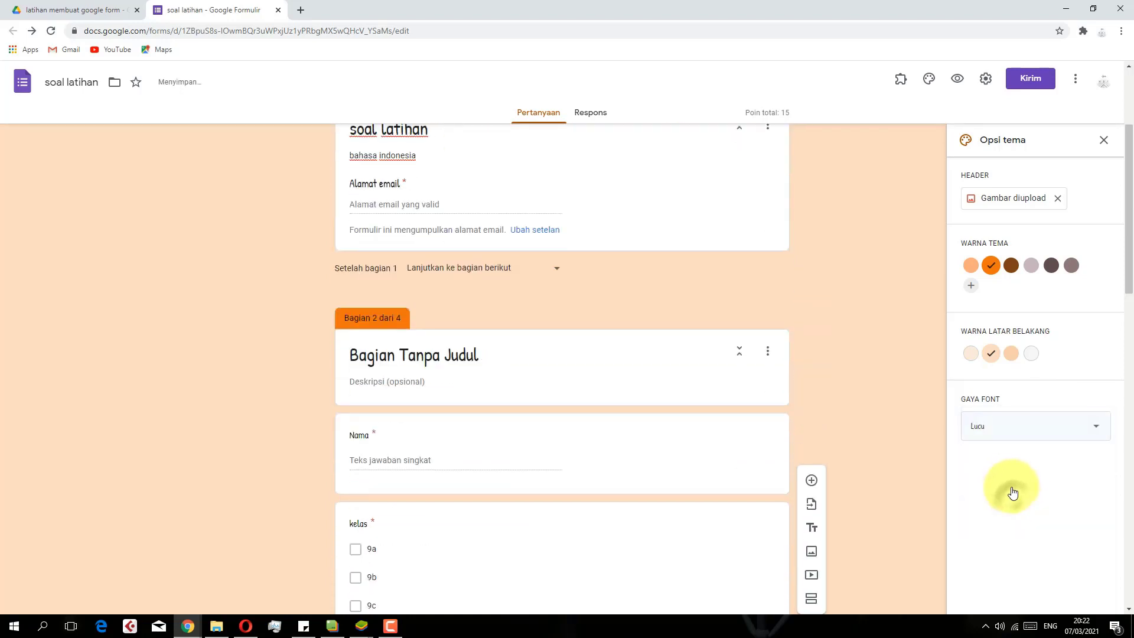
{"action": "left_click", "coordinate": [999, 431]}
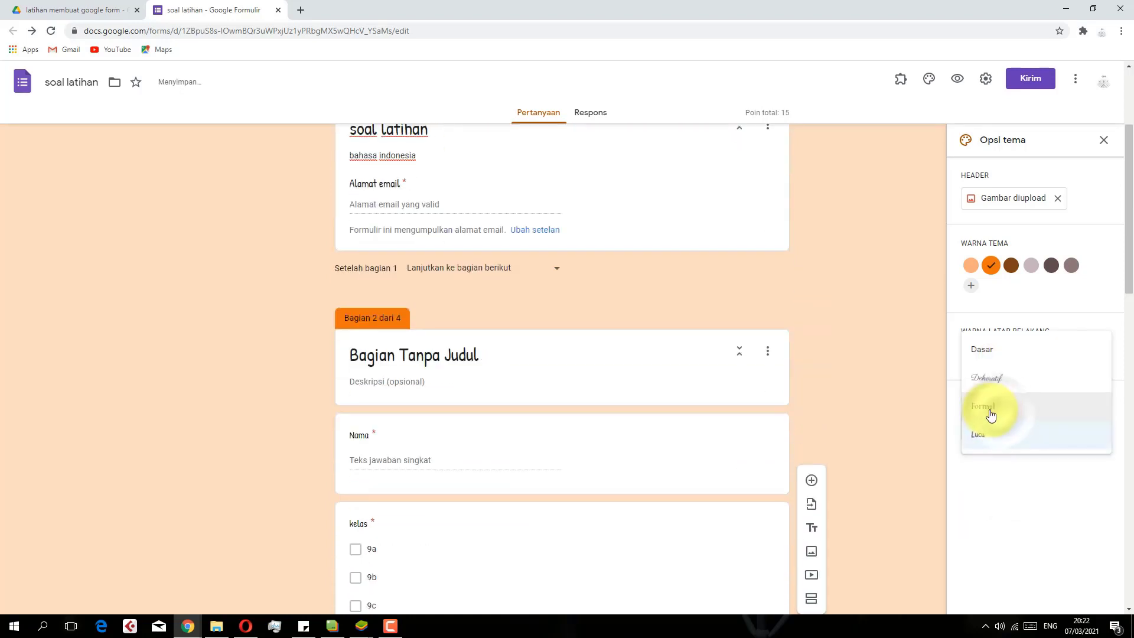
{"action": "left_click", "coordinate": [991, 416]}
{"action": "left_click", "coordinate": [992, 430]}
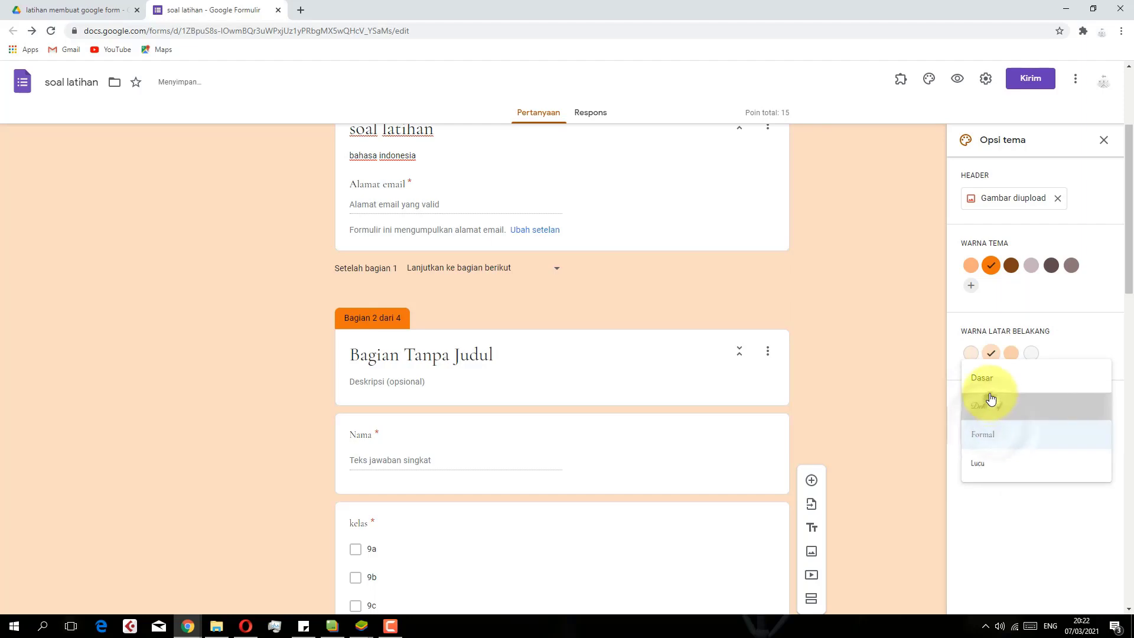
{"action": "left_click", "coordinate": [991, 402]}
{"action": "left_click", "coordinate": [992, 425]}
{"action": "left_click", "coordinate": [995, 396]}
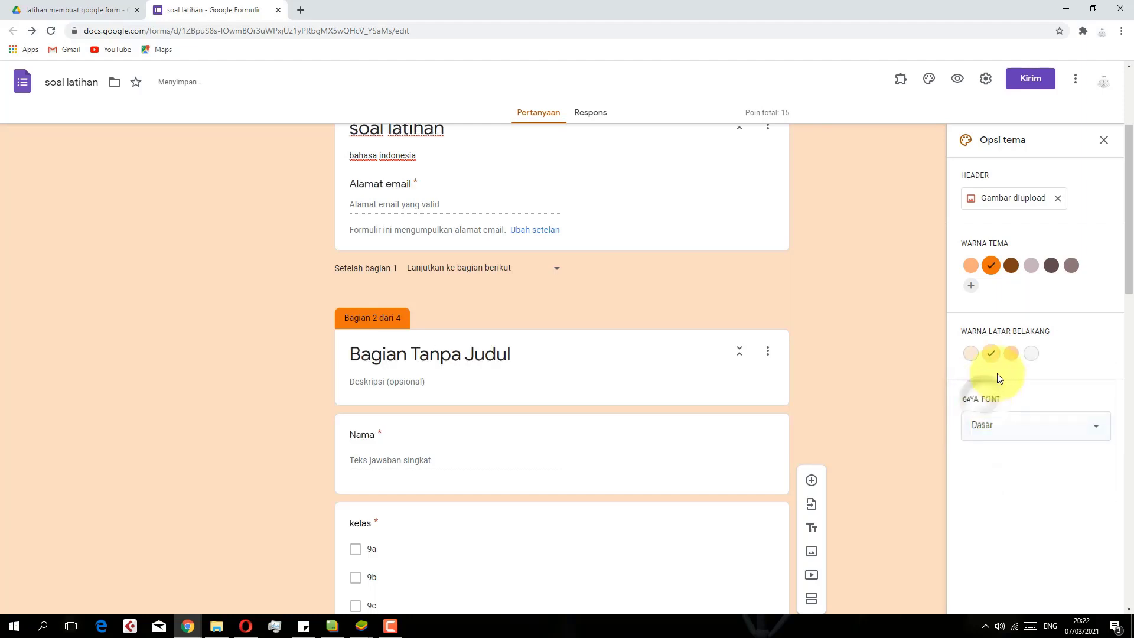
{"action": "left_click", "coordinate": [1104, 142]}
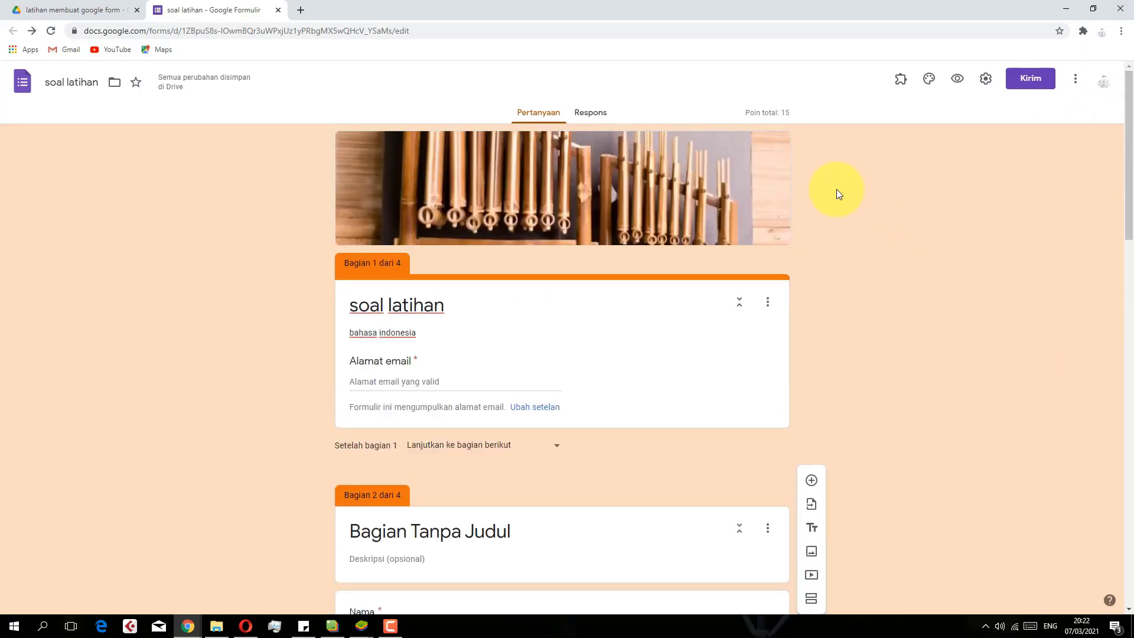
{"action": "left_click", "coordinate": [1031, 86]}
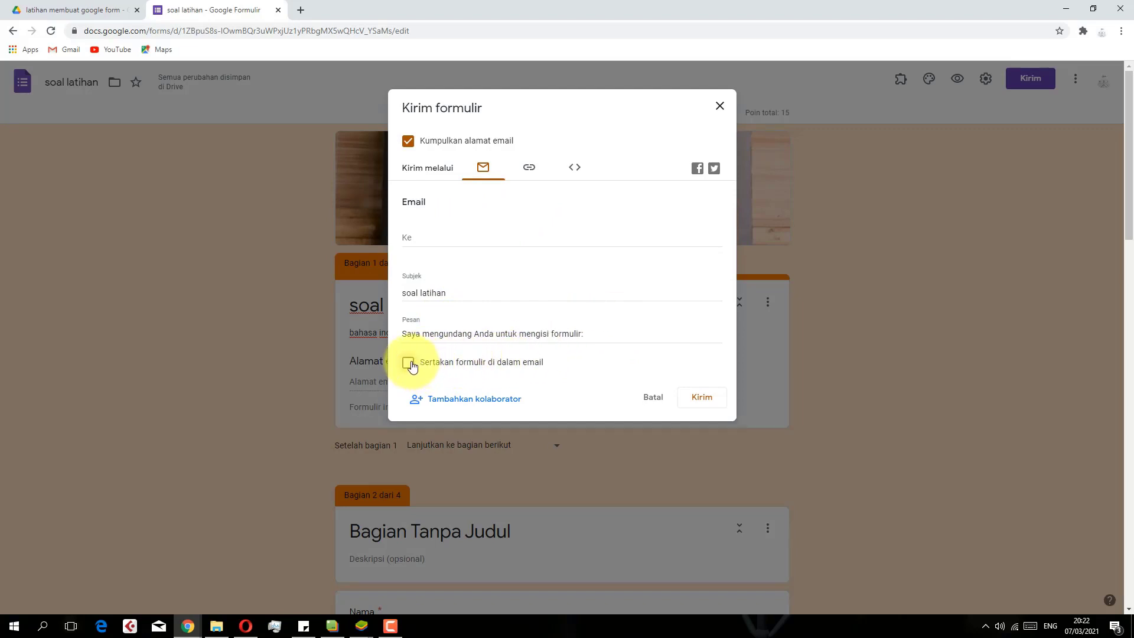
Copy the form's shortened forms.gle link, then close the Kirim formulir dialog
{"action": "left_click", "coordinate": [525, 172]}
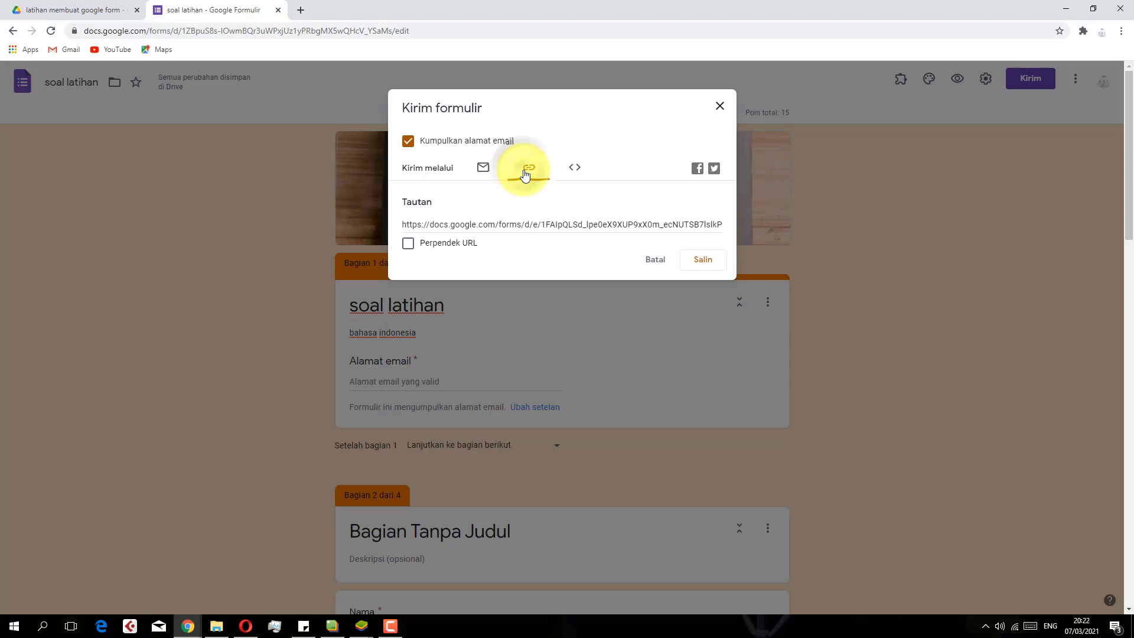
{"action": "left_click", "coordinate": [414, 247]}
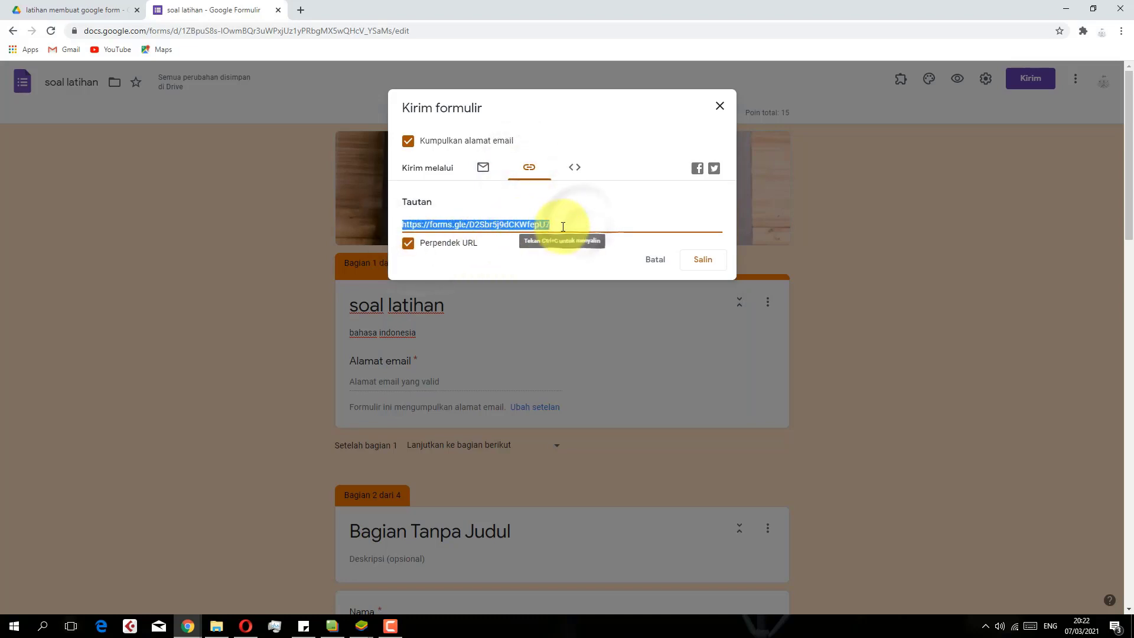
{"action": "left_click", "coordinate": [698, 251]}
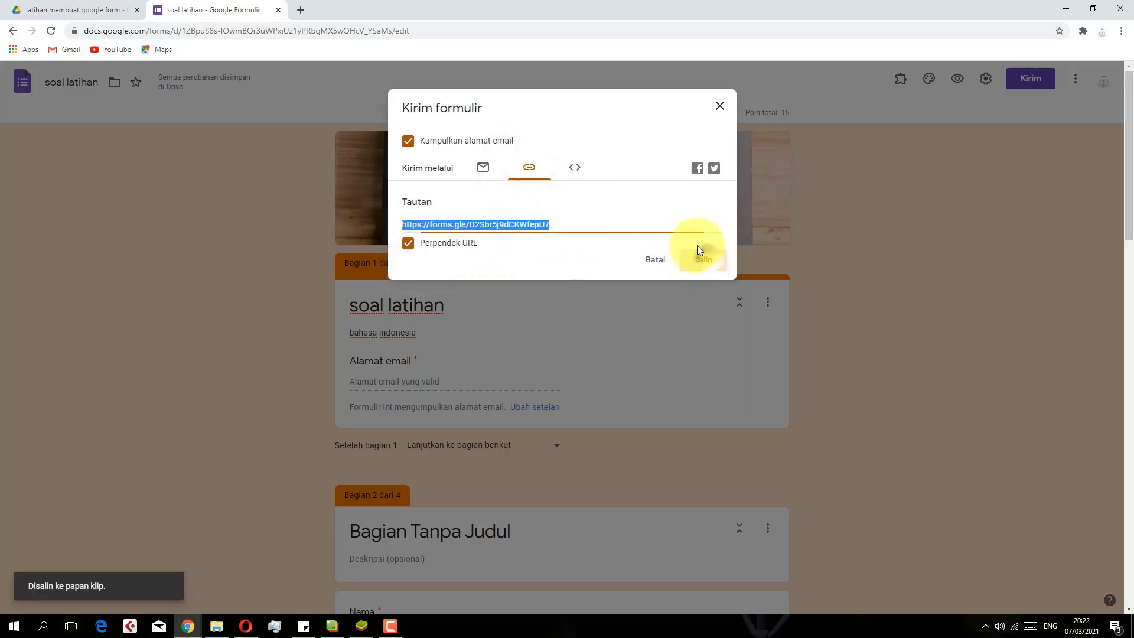
{"action": "left_click", "coordinate": [574, 173]}
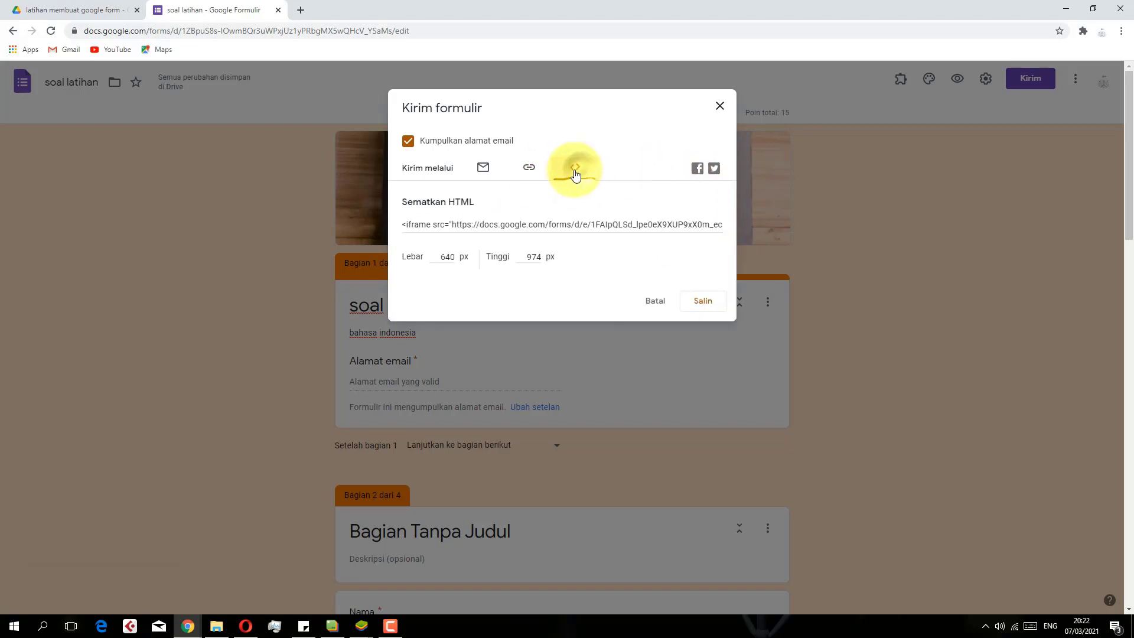
{"action": "left_click", "coordinate": [537, 174]}
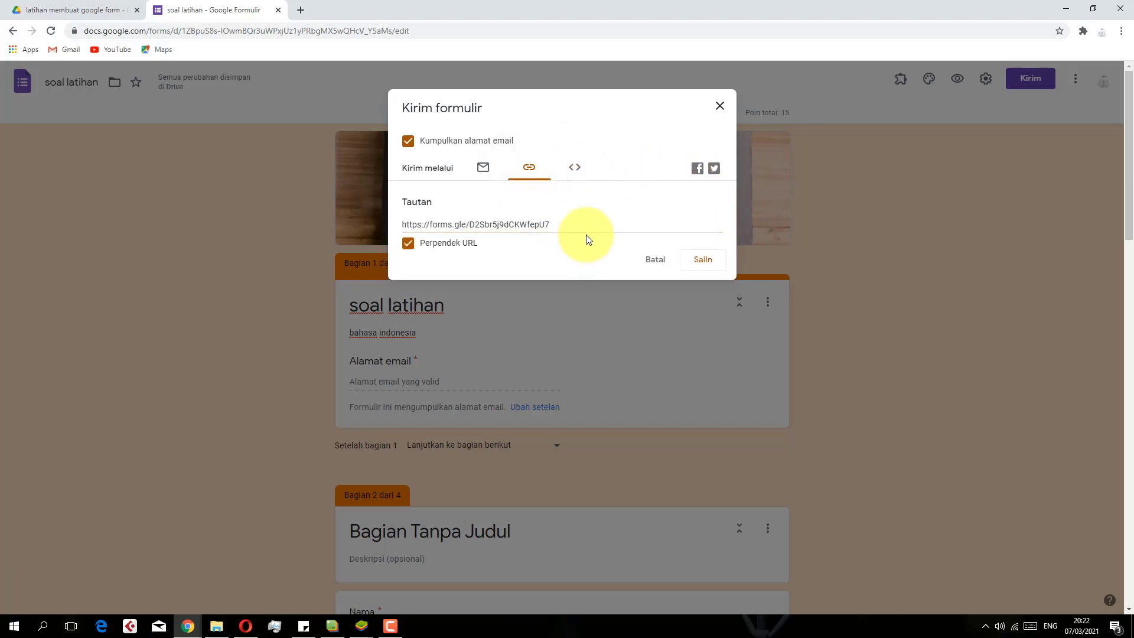
{"action": "left_click", "coordinate": [720, 111]}
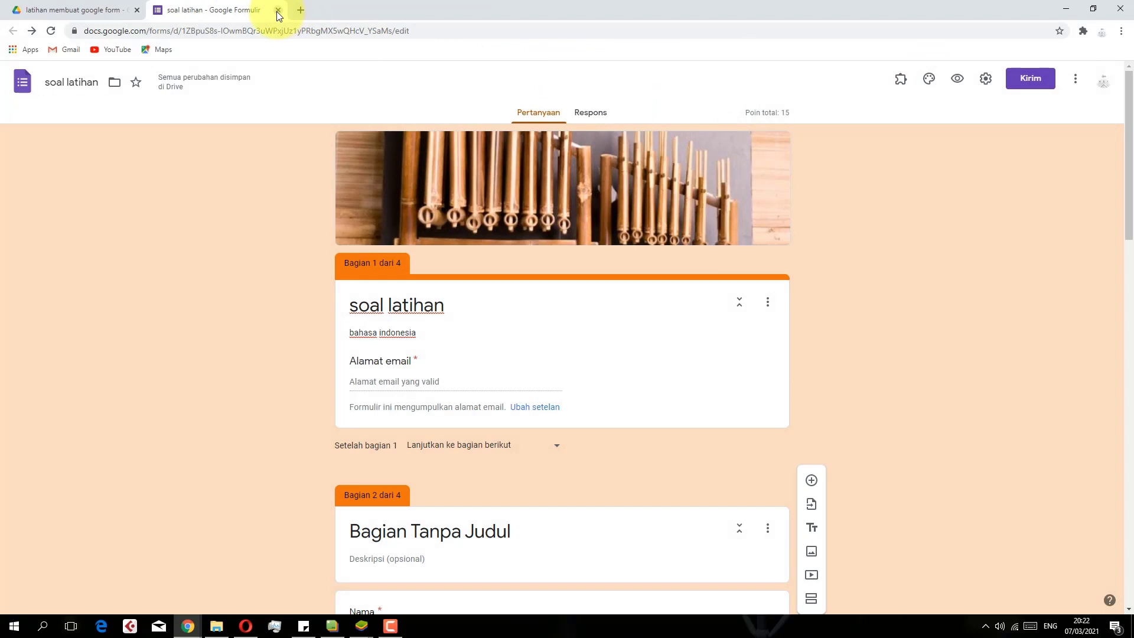
Preview the form as a respondent and submit a respondent email address on the first page
{"action": "left_click", "coordinate": [966, 79]}
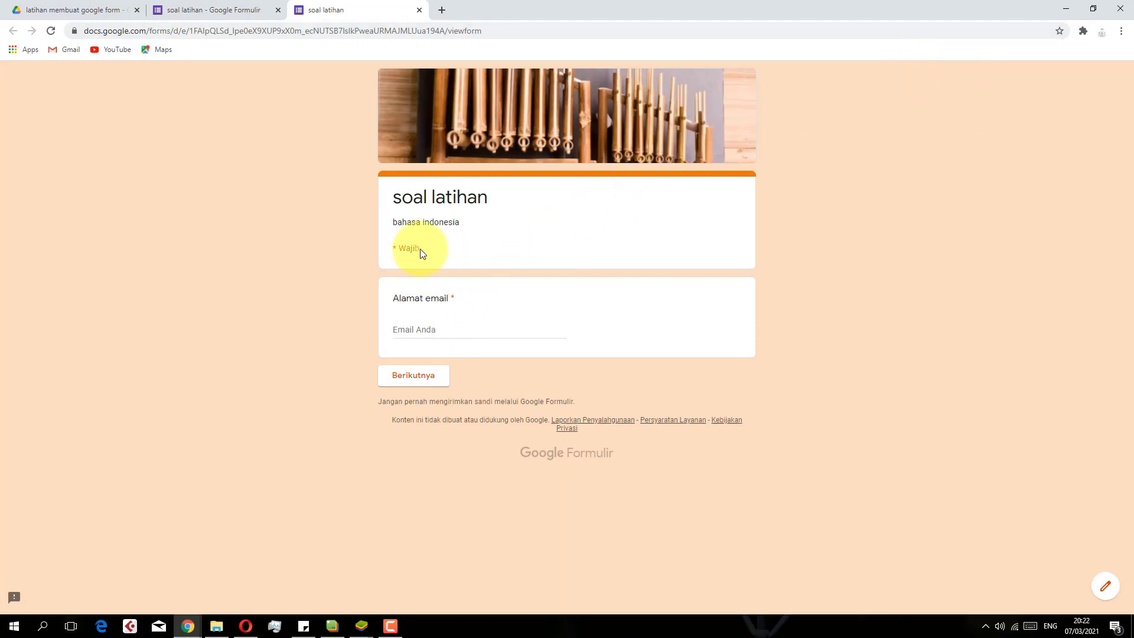
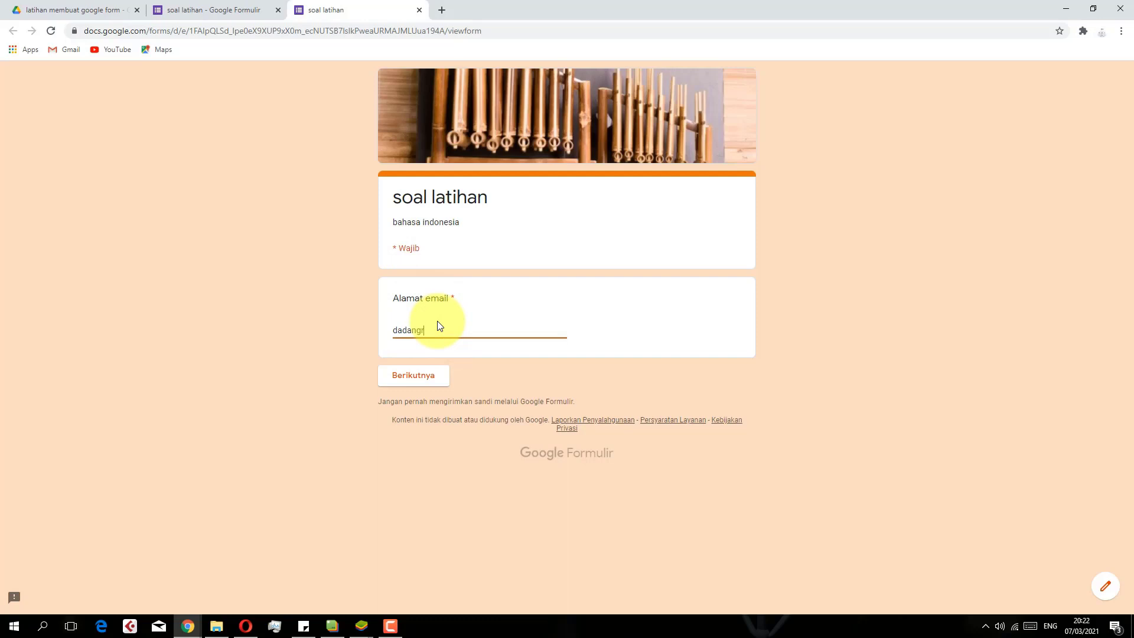
{"action": "left_click", "coordinate": [426, 378]}
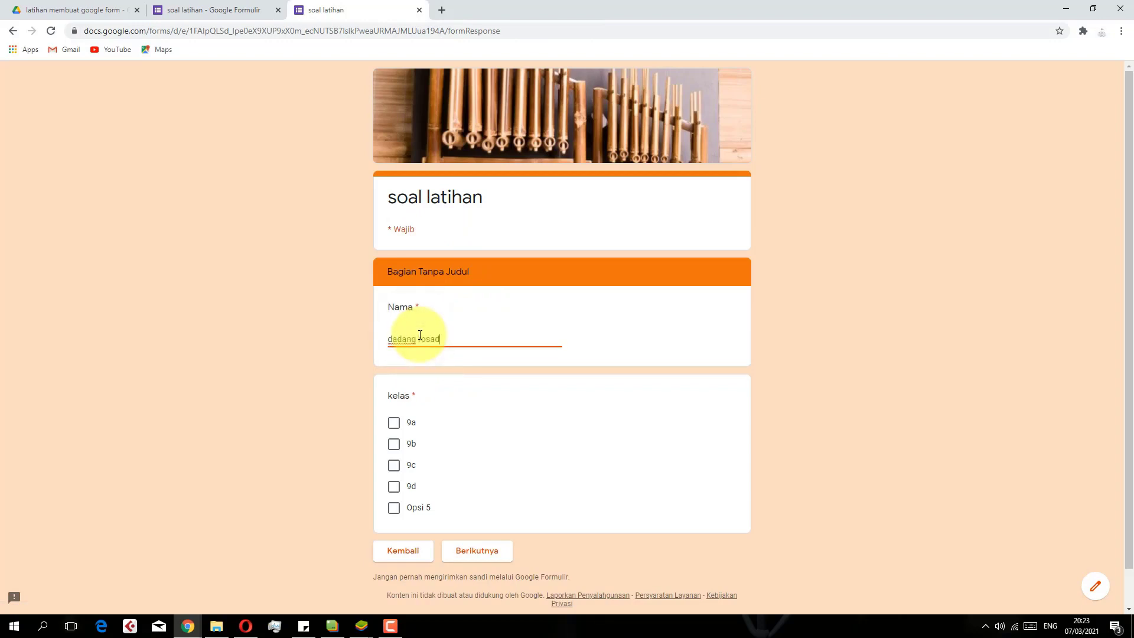
Tick class 9a and advance to the soal section with the three g30spki questions
{"action": "left_click", "coordinate": [394, 423]}
{"action": "left_click", "coordinate": [478, 552]}
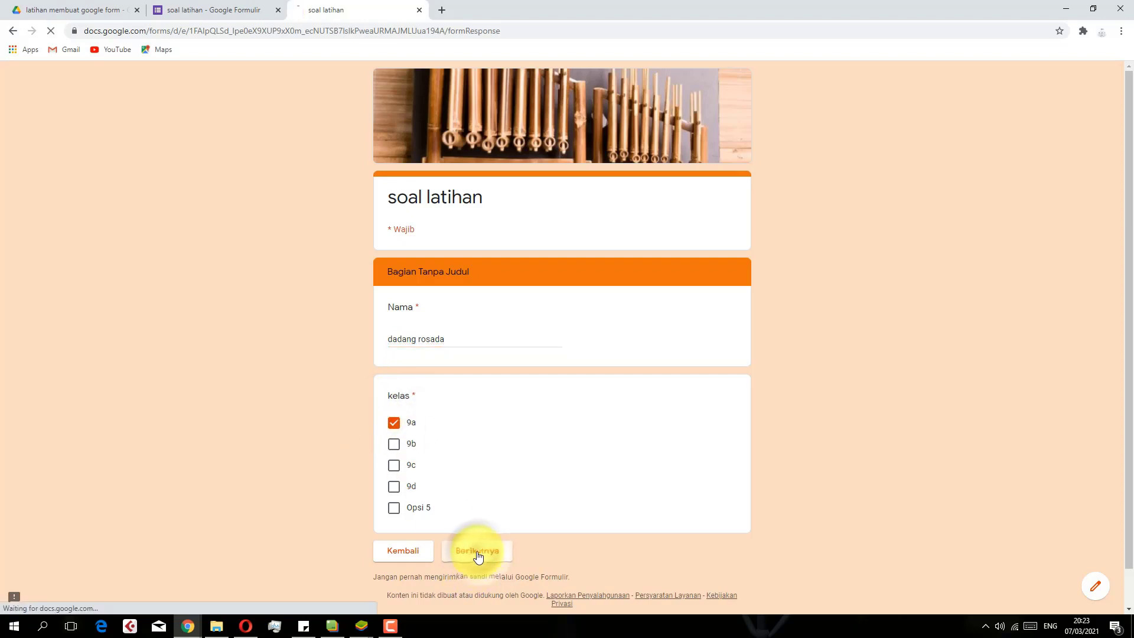
{"action": "scroll", "coordinate": [468, 350], "scroll_direction": "down", "scroll_amount": 1}
{"action": "scroll", "coordinate": [469, 352], "scroll_direction": "down", "scroll_amount": 3}
{"action": "scroll", "coordinate": [469, 352], "scroll_direction": "up", "scroll_amount": 3}
{"action": "scroll", "coordinate": [497, 332], "scroll_direction": "down", "scroll_amount": 1}
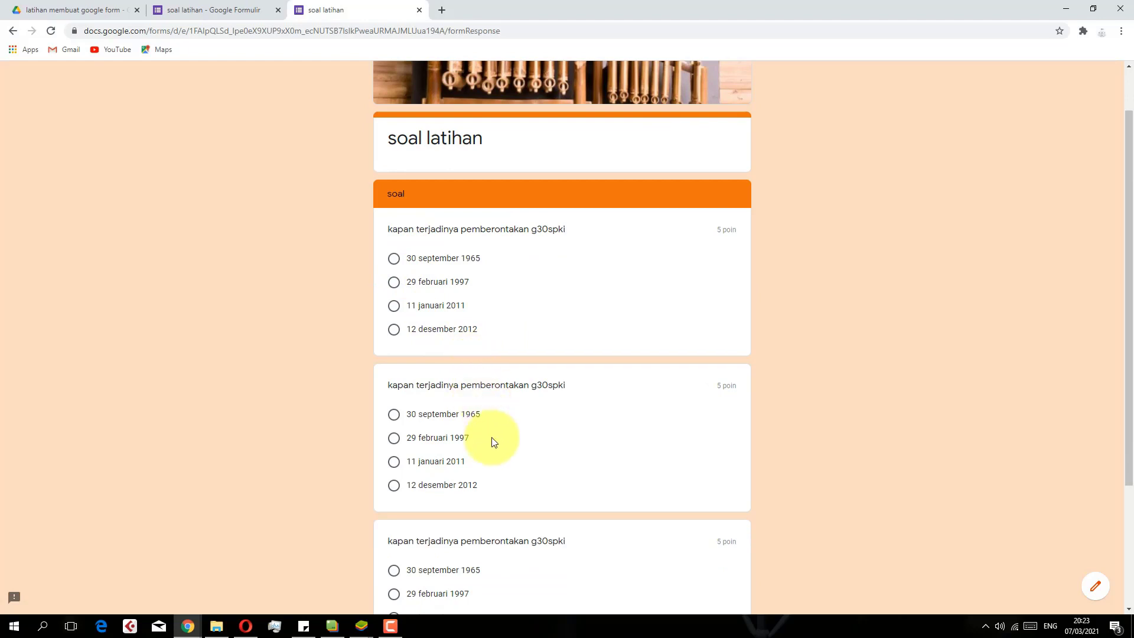
Choose 30 september 1965 for all three questions, answer the essay with 'sulawesi', and submit
{"action": "left_click", "coordinate": [394, 258]}
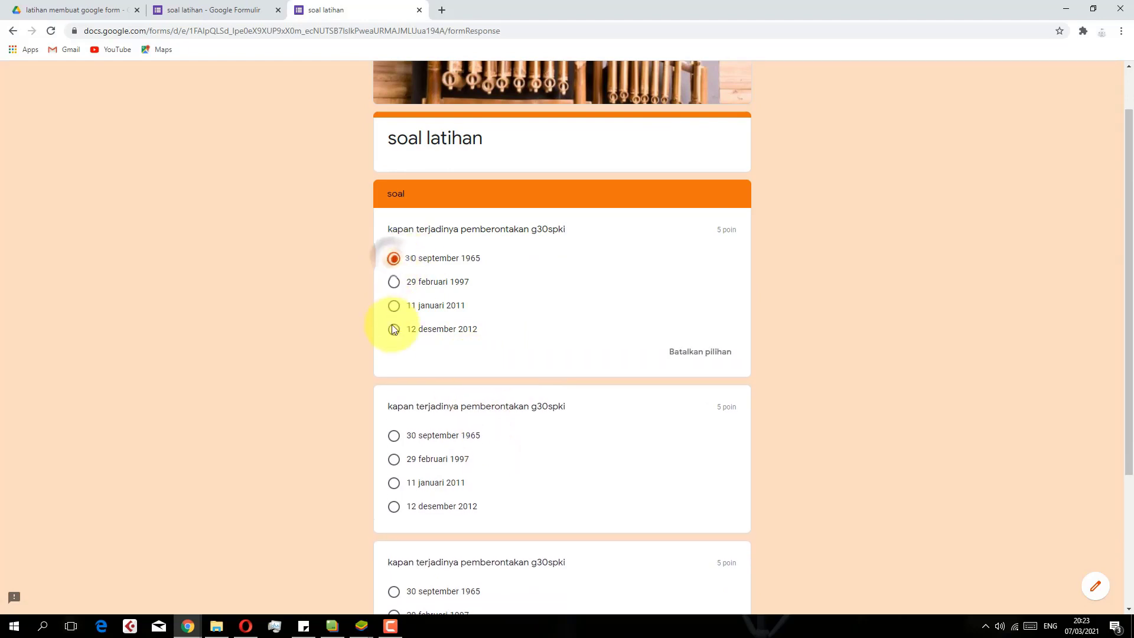
{"action": "left_click", "coordinate": [394, 436]}
{"action": "scroll", "coordinate": [400, 440], "scroll_direction": "down", "scroll_amount": 2}
{"action": "left_click", "coordinate": [393, 495]}
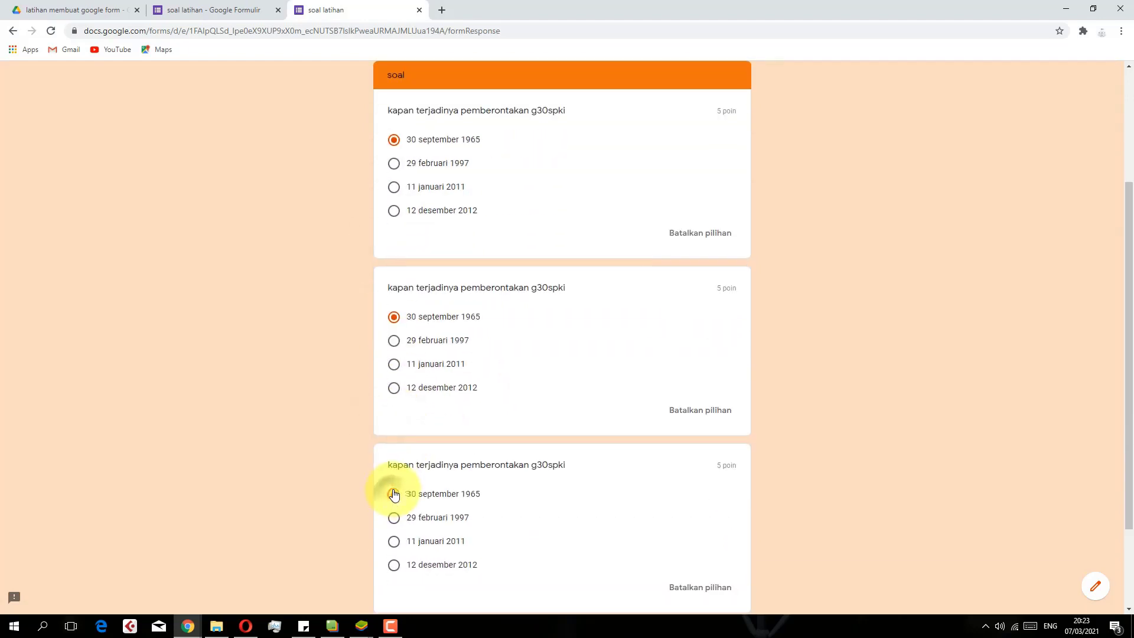
{"action": "scroll", "coordinate": [408, 487], "scroll_direction": "down", "scroll_amount": 2}
{"action": "left_click", "coordinate": [495, 514]}
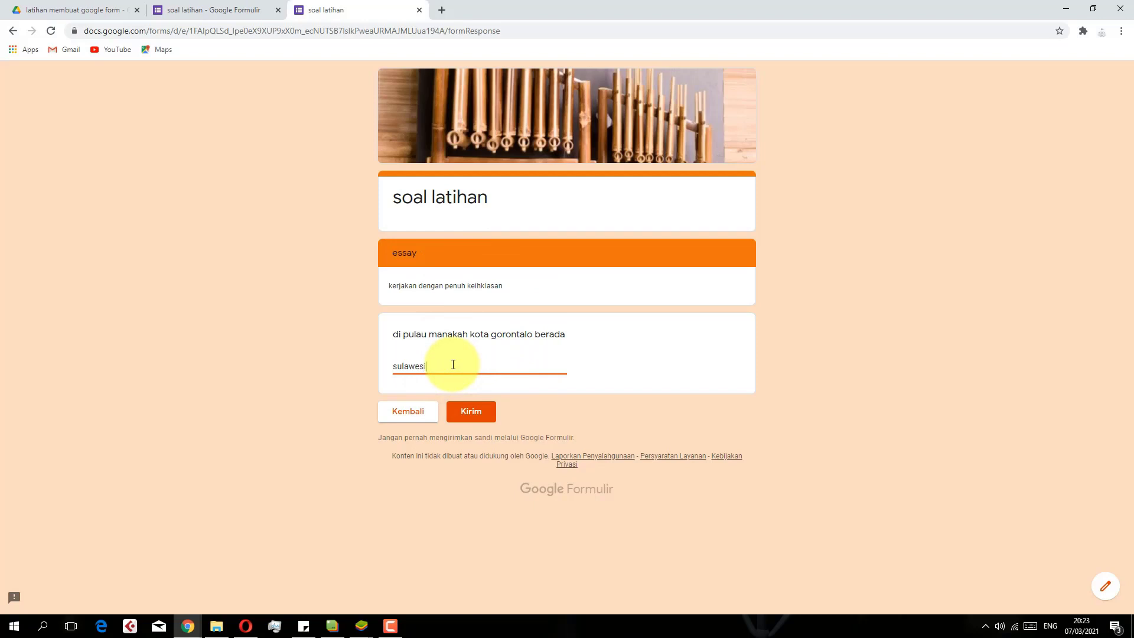
{"action": "left_click", "coordinate": [470, 412]}
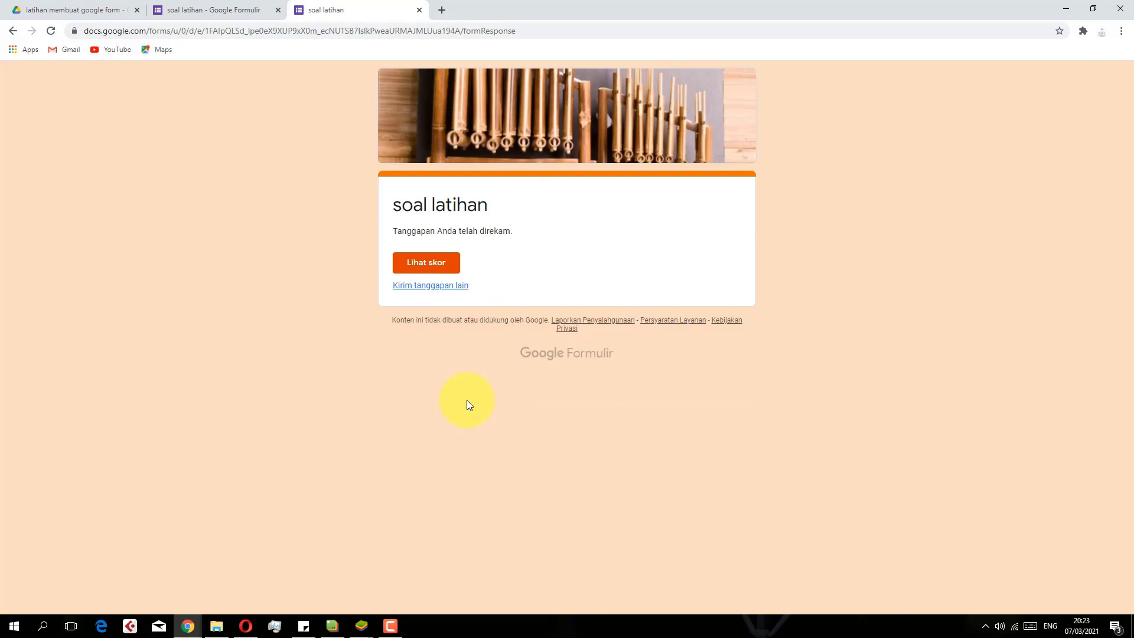
Check the submission's 15/15 score with all answers marked correct, then close the score page
{"action": "left_click", "coordinate": [423, 266]}
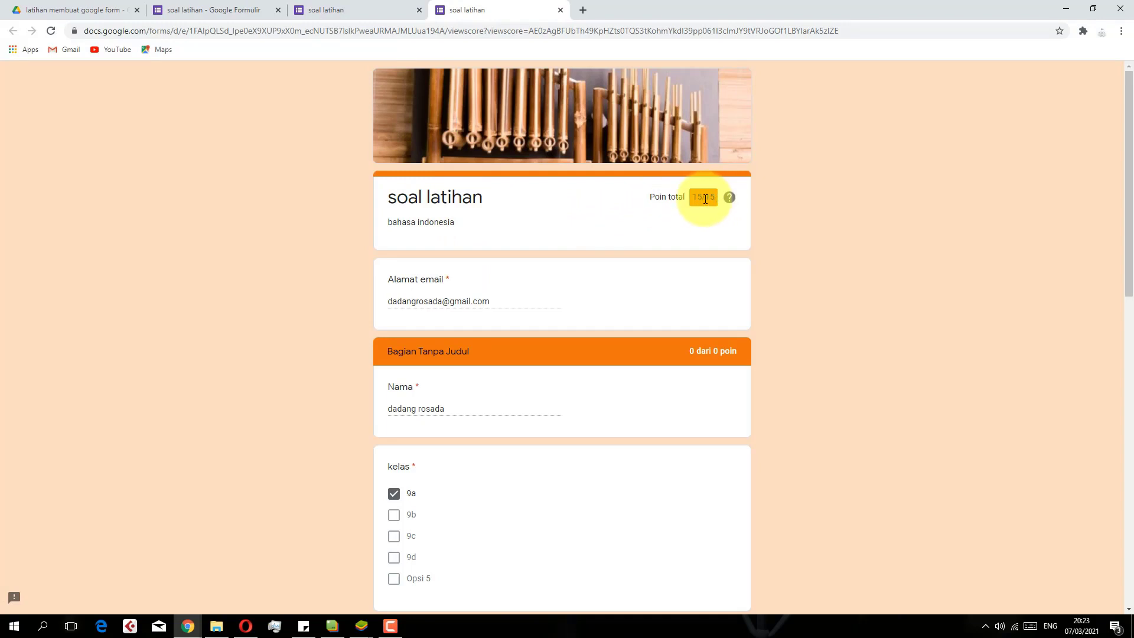
{"action": "scroll", "coordinate": [612, 260], "scroll_direction": "down", "scroll_amount": 5}
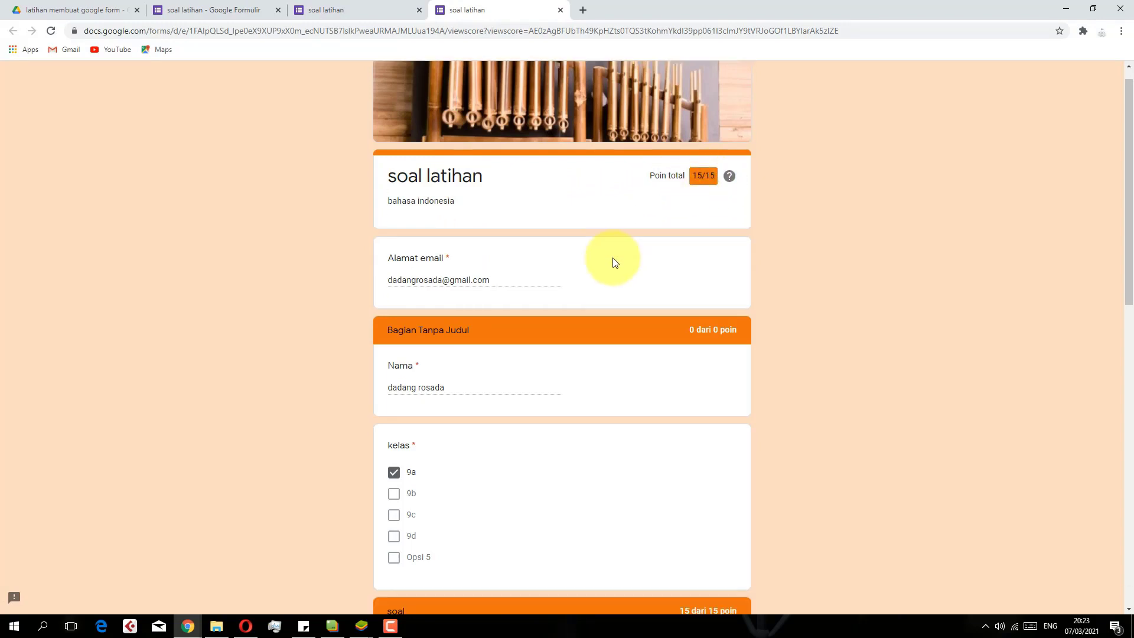
{"action": "scroll", "coordinate": [612, 263], "scroll_direction": "down", "scroll_amount": 5}
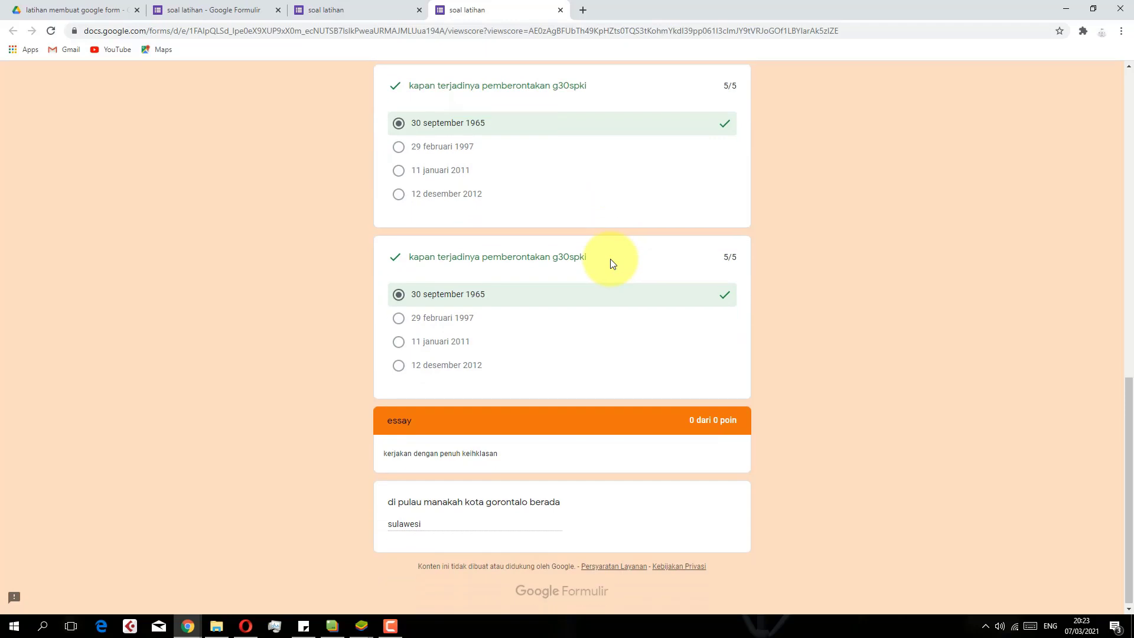
{"action": "scroll", "coordinate": [444, 469], "scroll_direction": "up", "scroll_amount": 10}
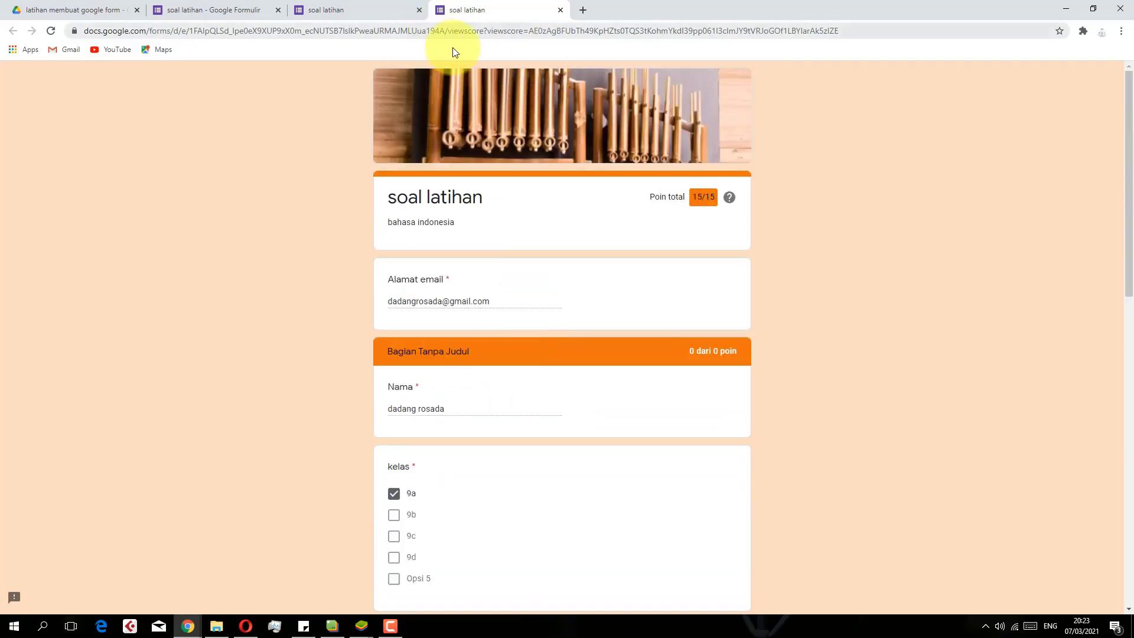
{"action": "left_click", "coordinate": [559, 11]}
Close the preview, check the single 15/15 response in Respons, and close the form
{"action": "left_click", "coordinate": [419, 10]}
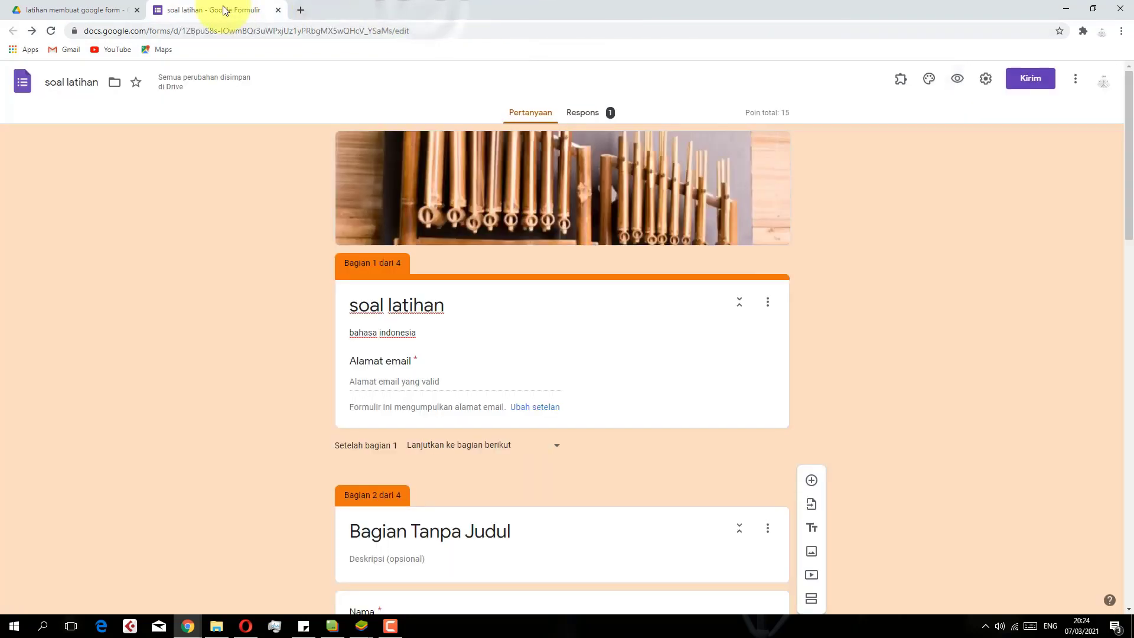
{"action": "left_click", "coordinate": [573, 114]}
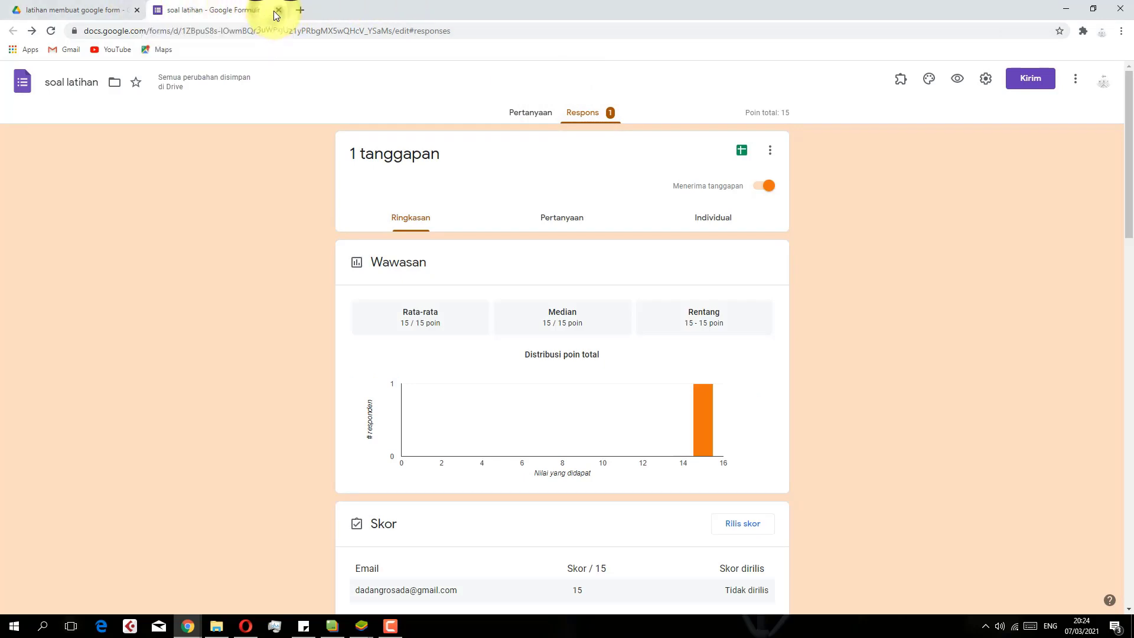
{"action": "left_click", "coordinate": [277, 10]}
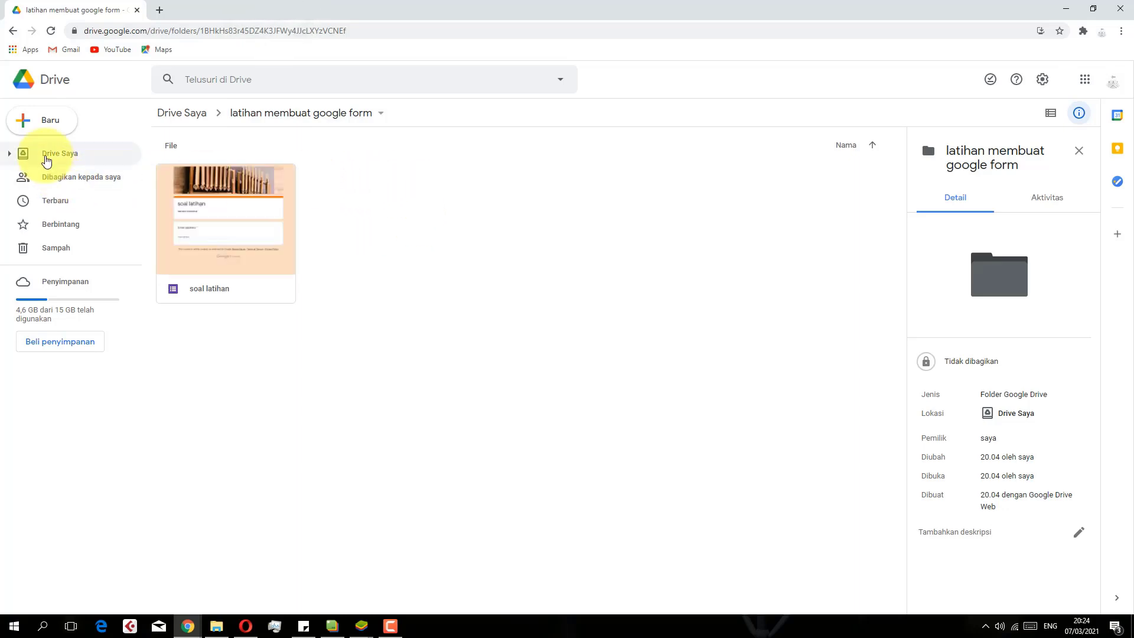
Open the PASGANJIL_SENIBUDAYA_XII form from My Drive's PAS GANJIL 2020 PELNUS folder
{"action": "left_click", "coordinate": [46, 161]}
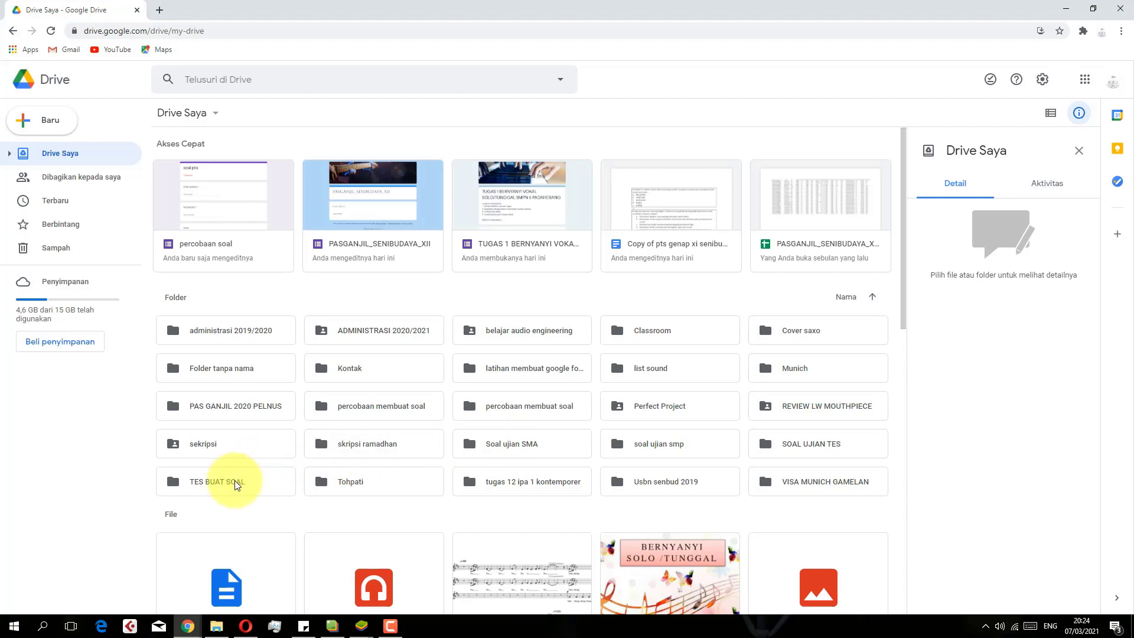
{"action": "double_click", "coordinate": [224, 408]}
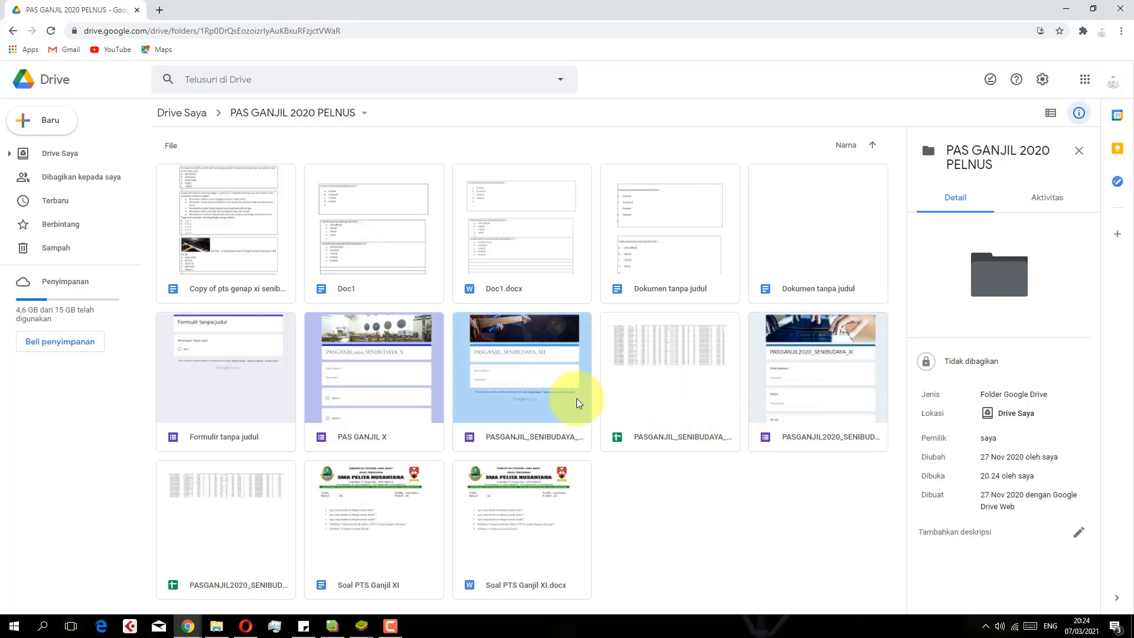
{"action": "double_click", "coordinate": [527, 381]}
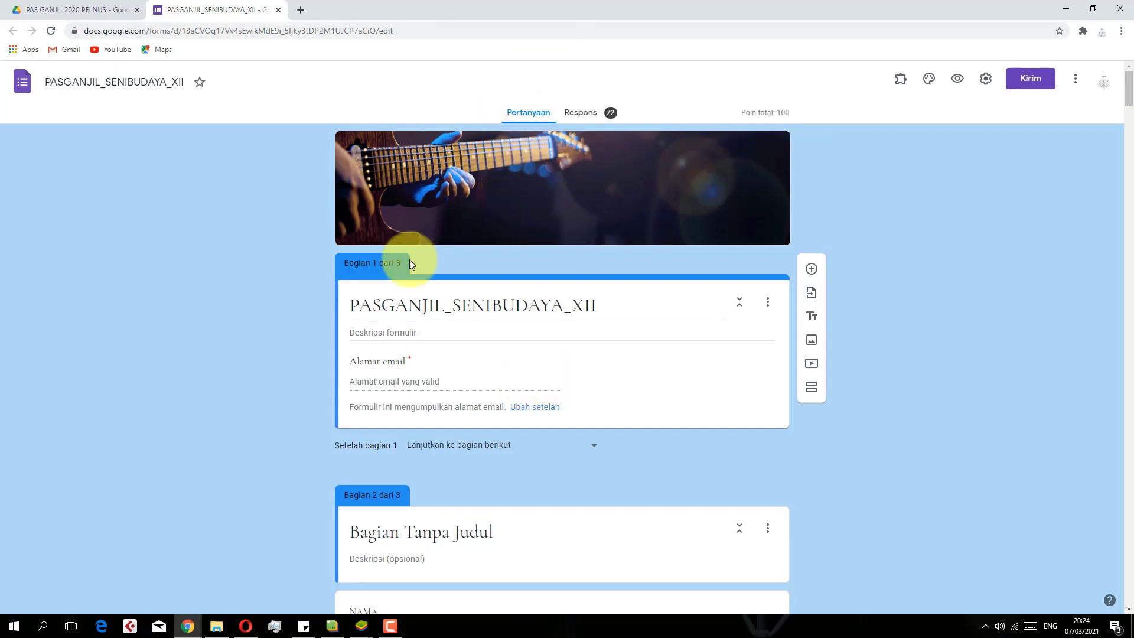
Show the 72 responses per question and browse the answers to NAMA
{"action": "scroll", "coordinate": [367, 295], "scroll_direction": "down", "scroll_amount": 1}
{"action": "scroll", "coordinate": [371, 303], "scroll_direction": "up", "scroll_amount": 1}
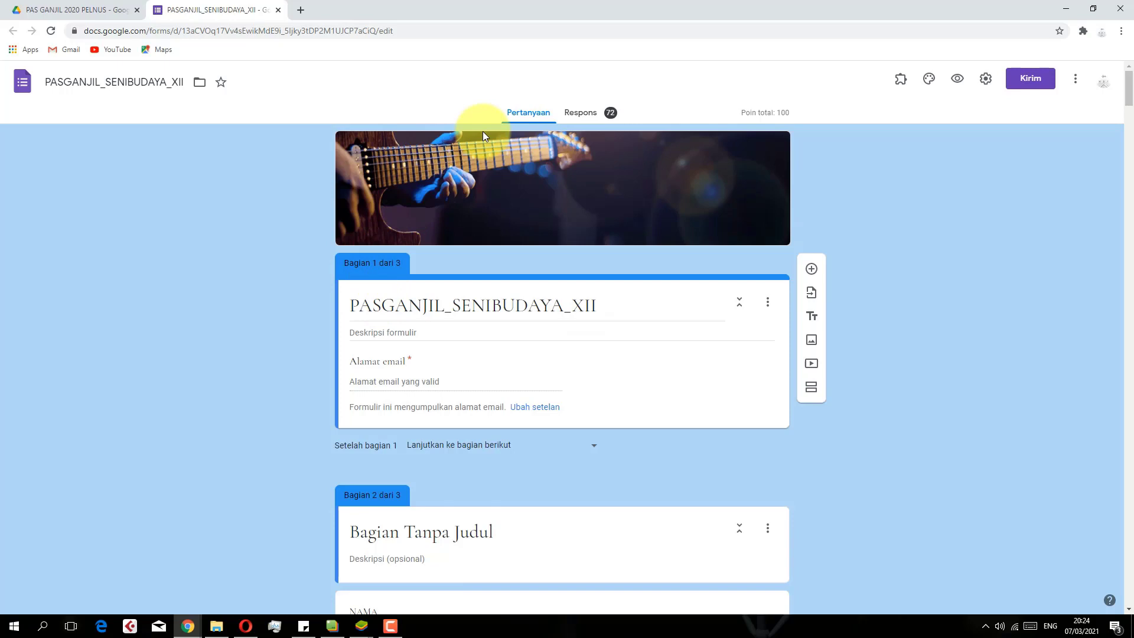
{"action": "left_click", "coordinate": [603, 114]}
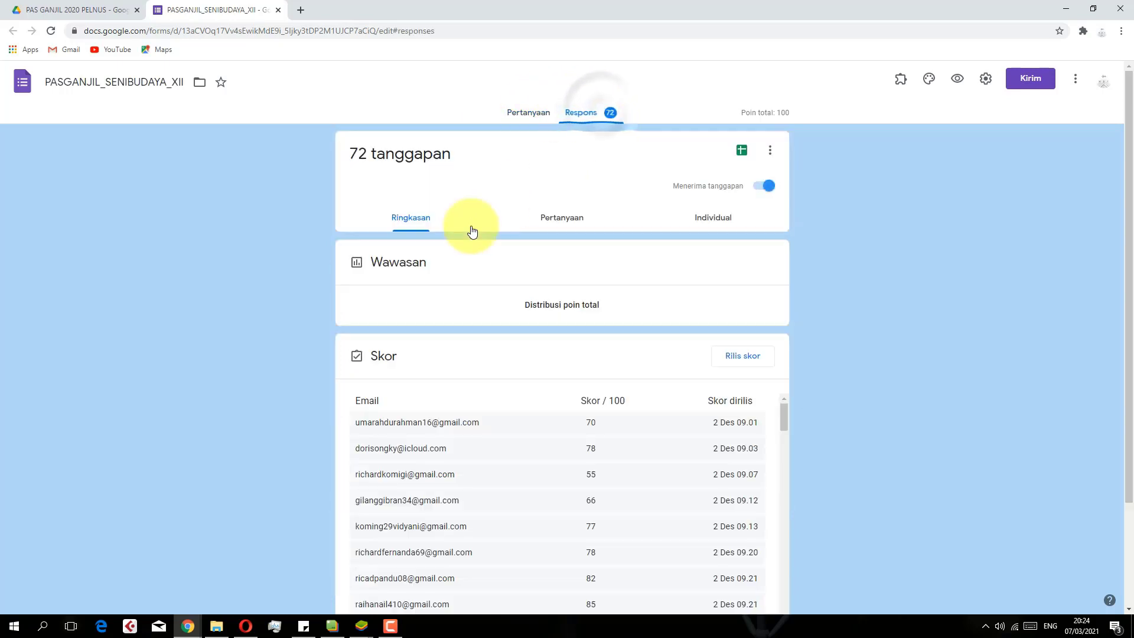
{"action": "scroll", "coordinate": [470, 341], "scroll_direction": "down", "scroll_amount": 3}
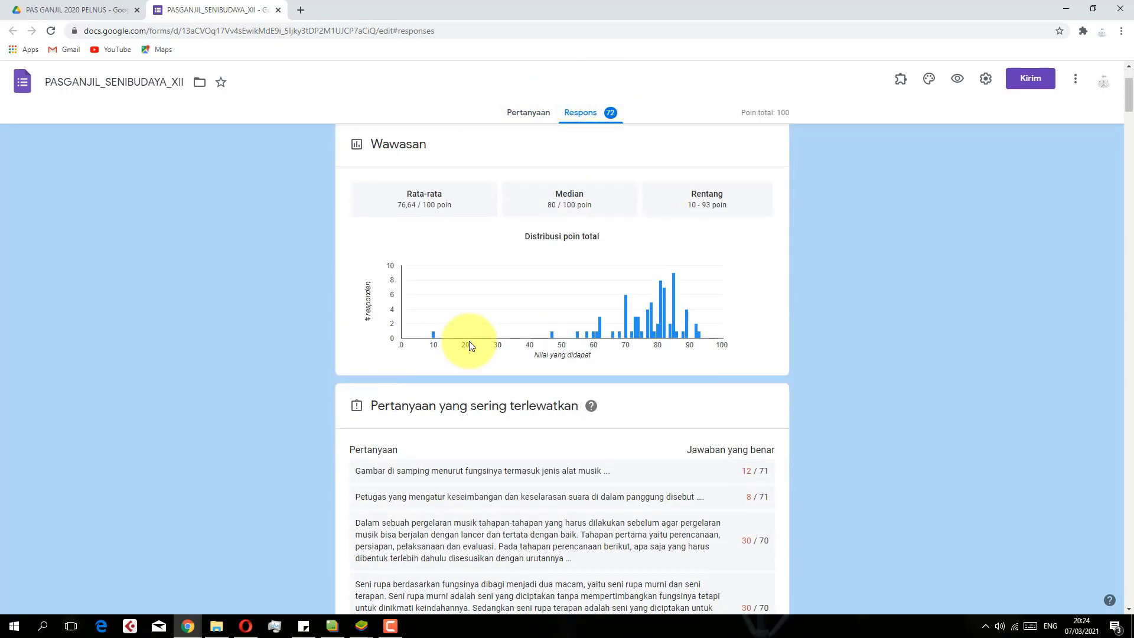
{"action": "scroll", "coordinate": [469, 340], "scroll_direction": "up", "scroll_amount": 3}
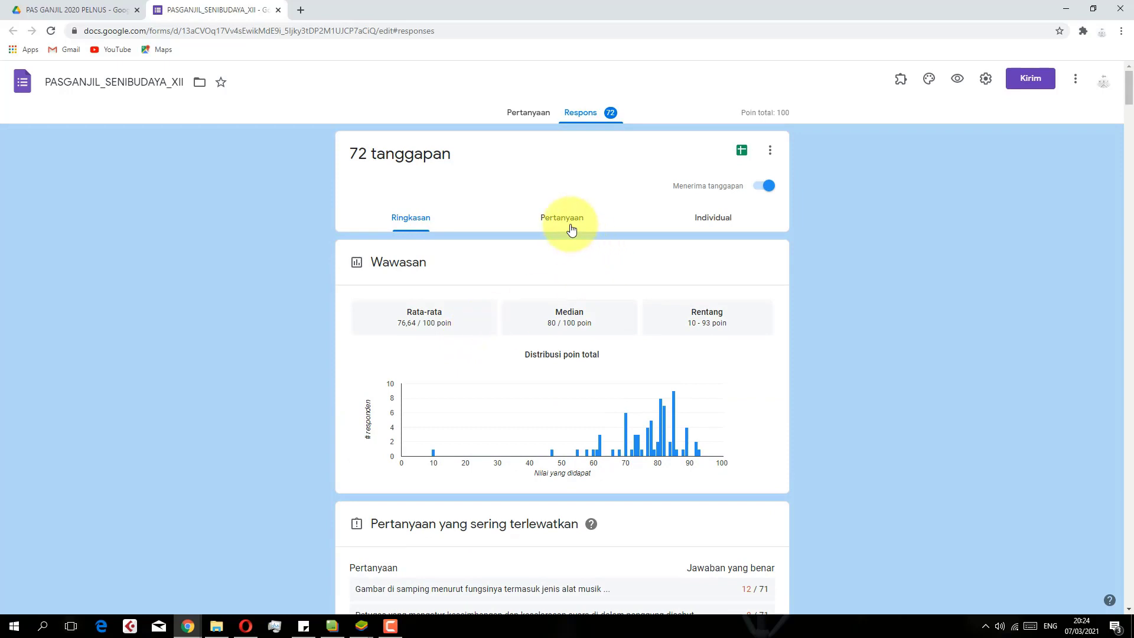
{"action": "left_click", "coordinate": [568, 220]}
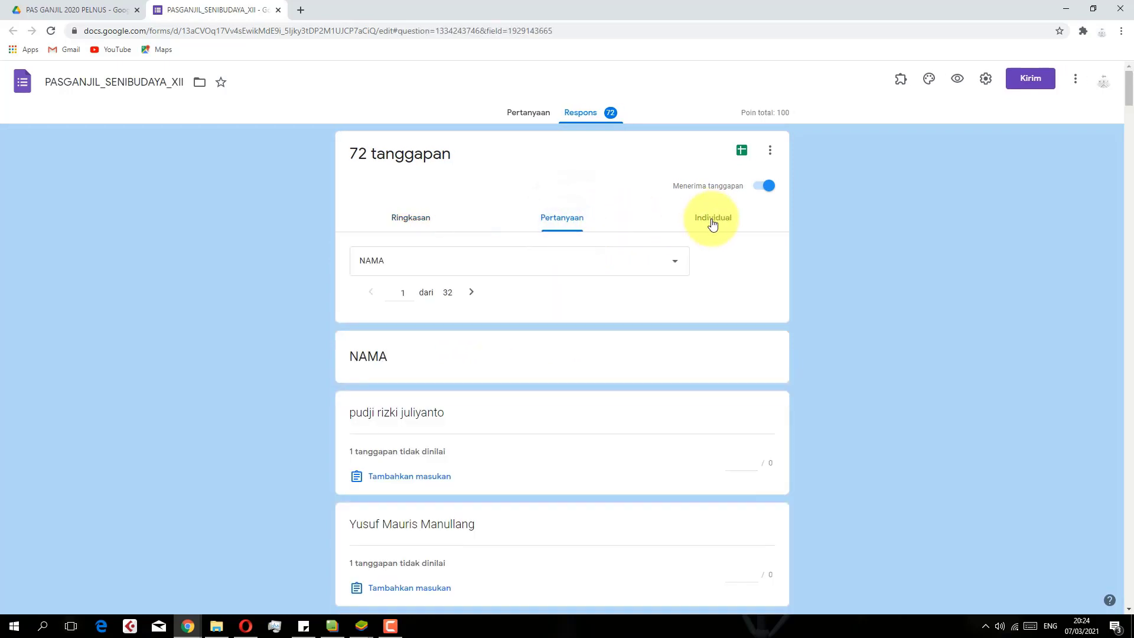
{"action": "scroll", "coordinate": [521, 328], "scroll_direction": "down", "scroll_amount": 3}
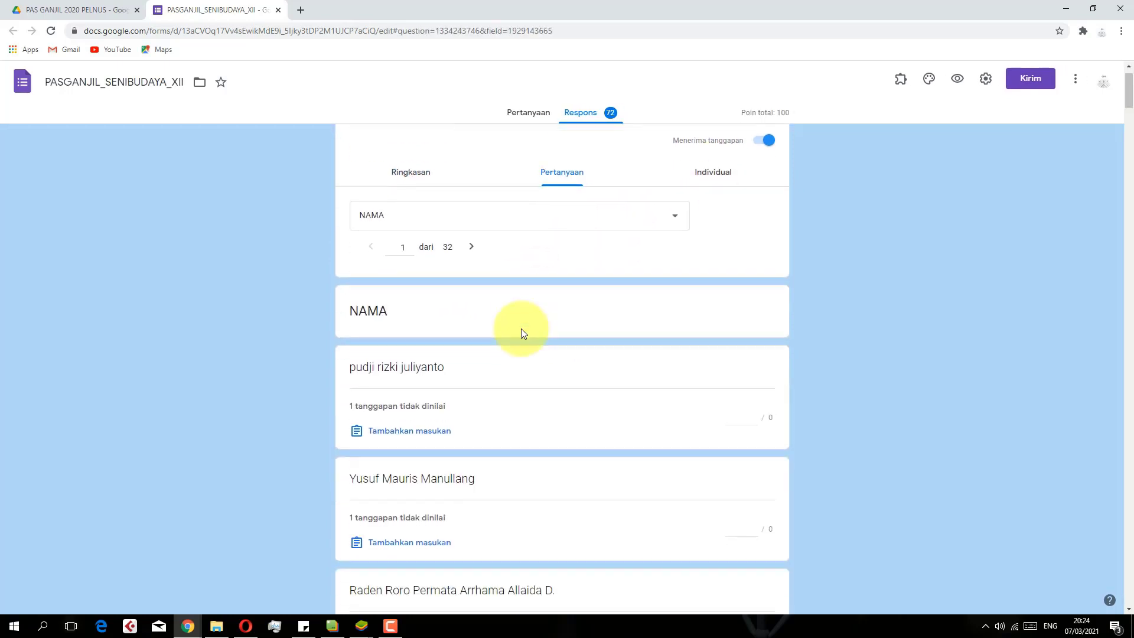
{"action": "scroll", "coordinate": [496, 291], "scroll_direction": "up", "scroll_amount": 3}
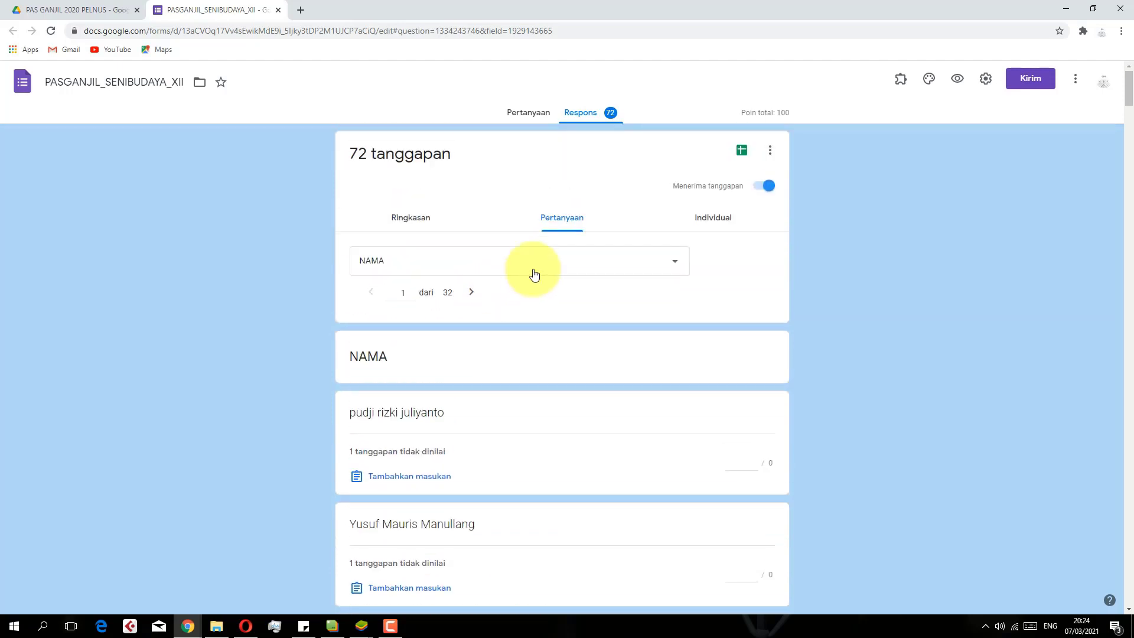
Review the first respondent's 70/100 submission, then return to the Ringkasan summary (median 80/100)
{"action": "left_click", "coordinate": [722, 218]}
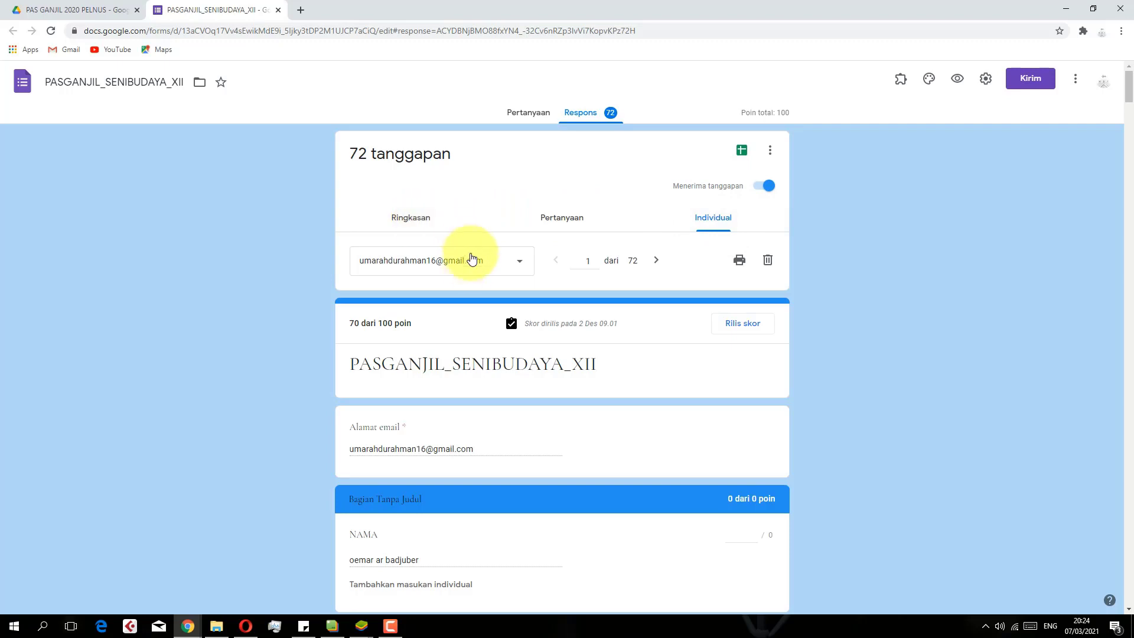
{"action": "scroll", "coordinate": [471, 260], "scroll_direction": "down", "scroll_amount": 3}
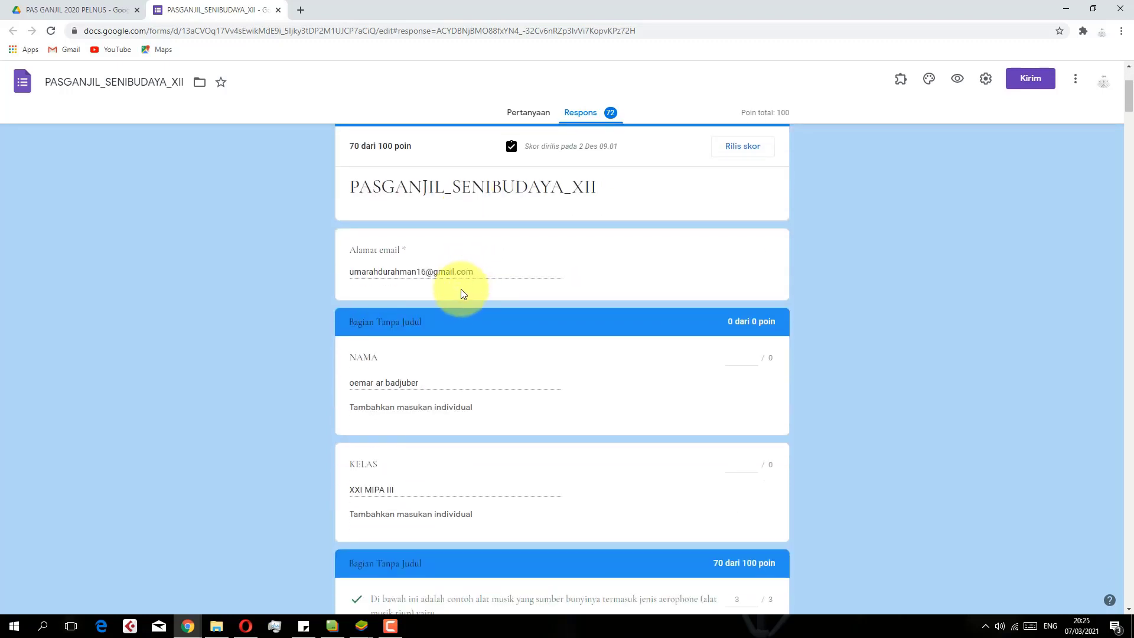
{"action": "scroll", "coordinate": [633, 228], "scroll_direction": "up", "scroll_amount": 3}
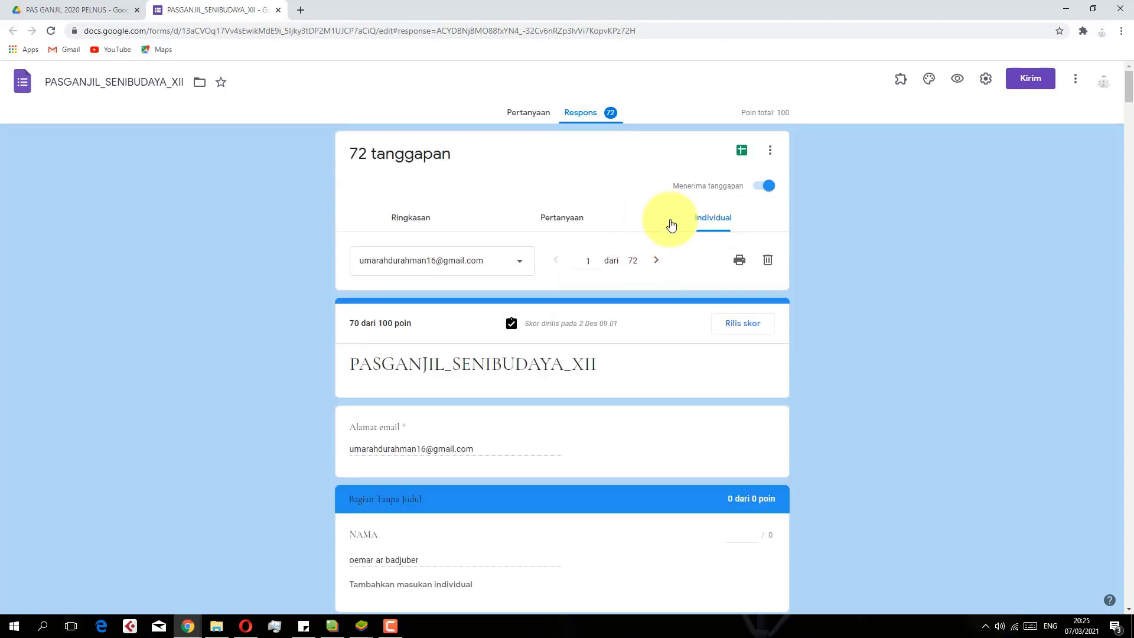
{"action": "left_click", "coordinate": [426, 229]}
{"action": "scroll", "coordinate": [512, 328], "scroll_direction": "down", "scroll_amount": 8}
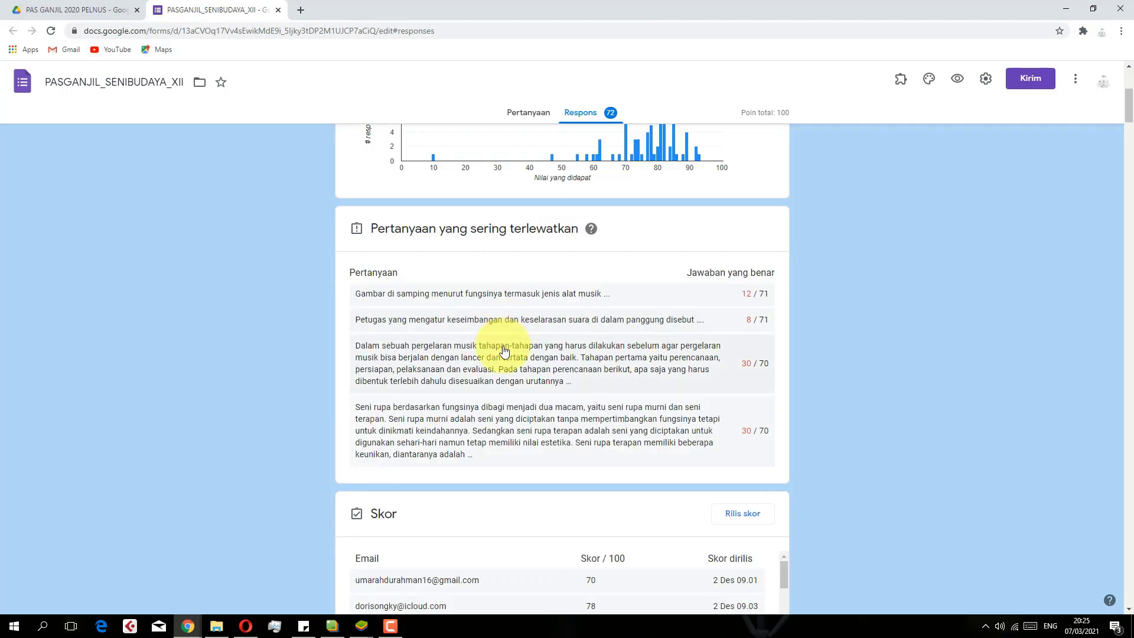
{"action": "scroll", "coordinate": [512, 360], "scroll_direction": "down", "scroll_amount": 3}
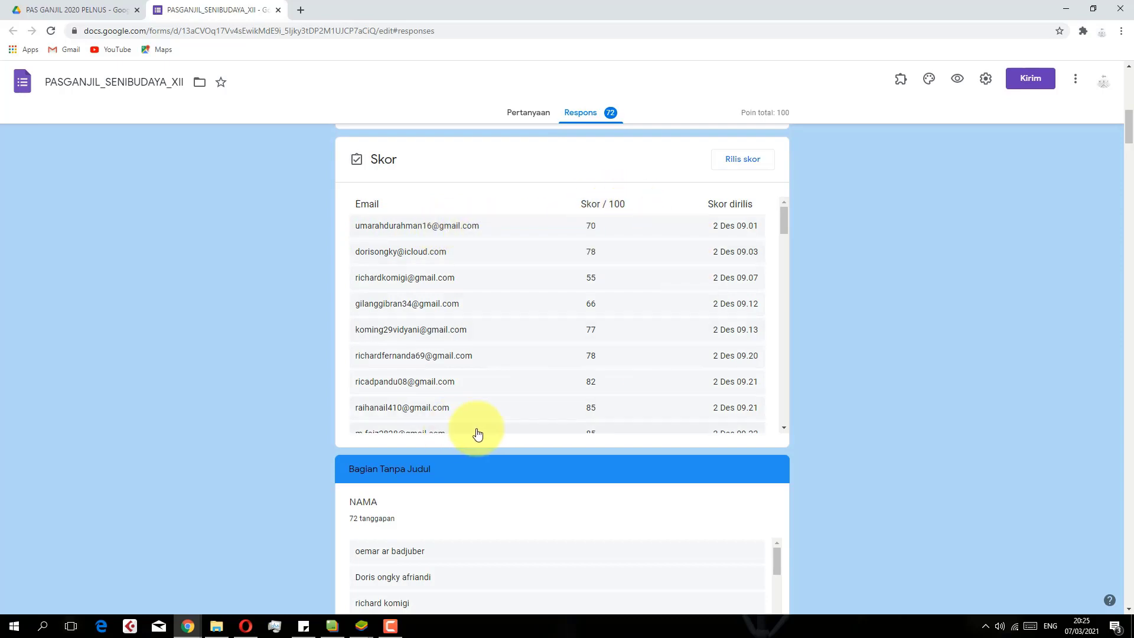
{"action": "left_click", "coordinate": [743, 234]}
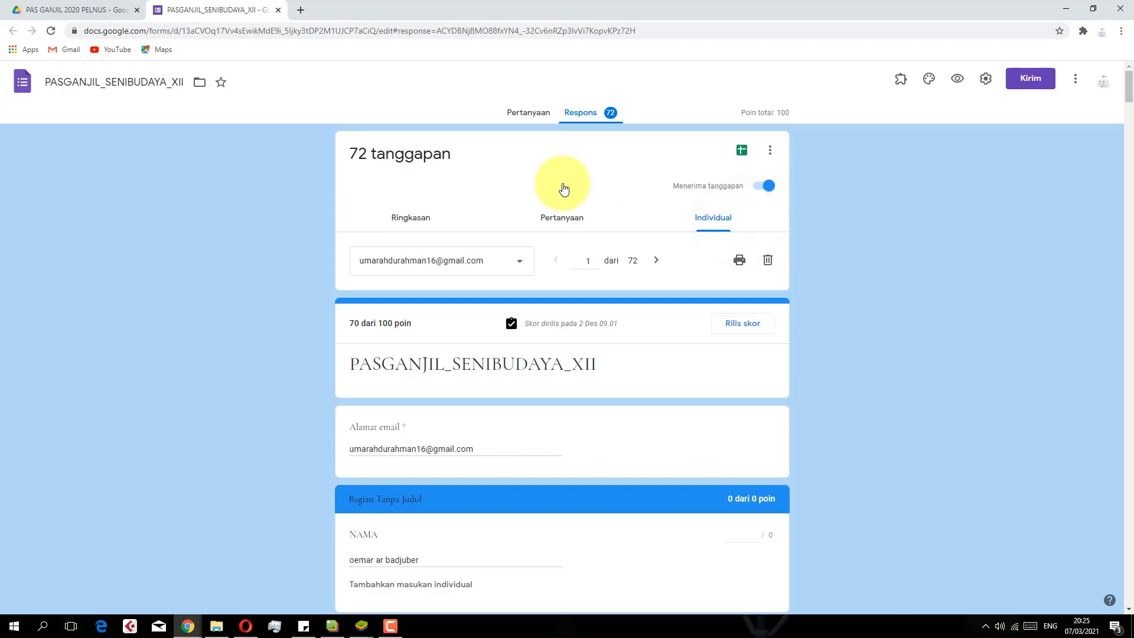
{"action": "left_click", "coordinate": [428, 218]}
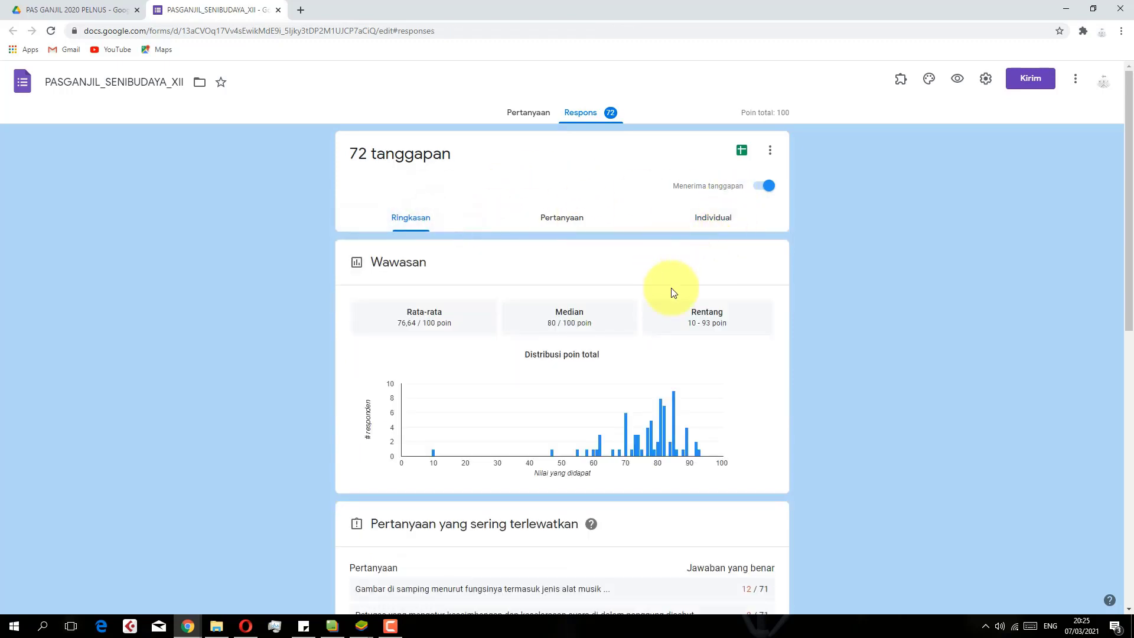
{"action": "scroll", "coordinate": [673, 294], "scroll_direction": "down", "scroll_amount": 12}
{"action": "scroll", "coordinate": [718, 353], "scroll_direction": "up", "scroll_amount": 3}
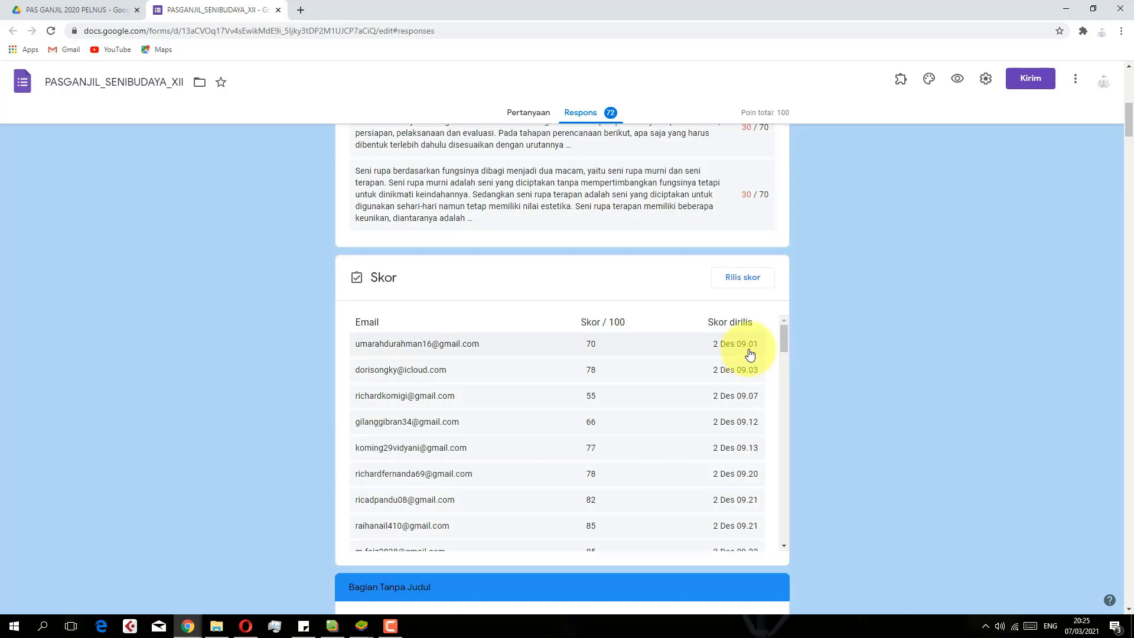
{"action": "scroll", "coordinate": [760, 354], "scroll_direction": "down", "scroll_amount": 9}
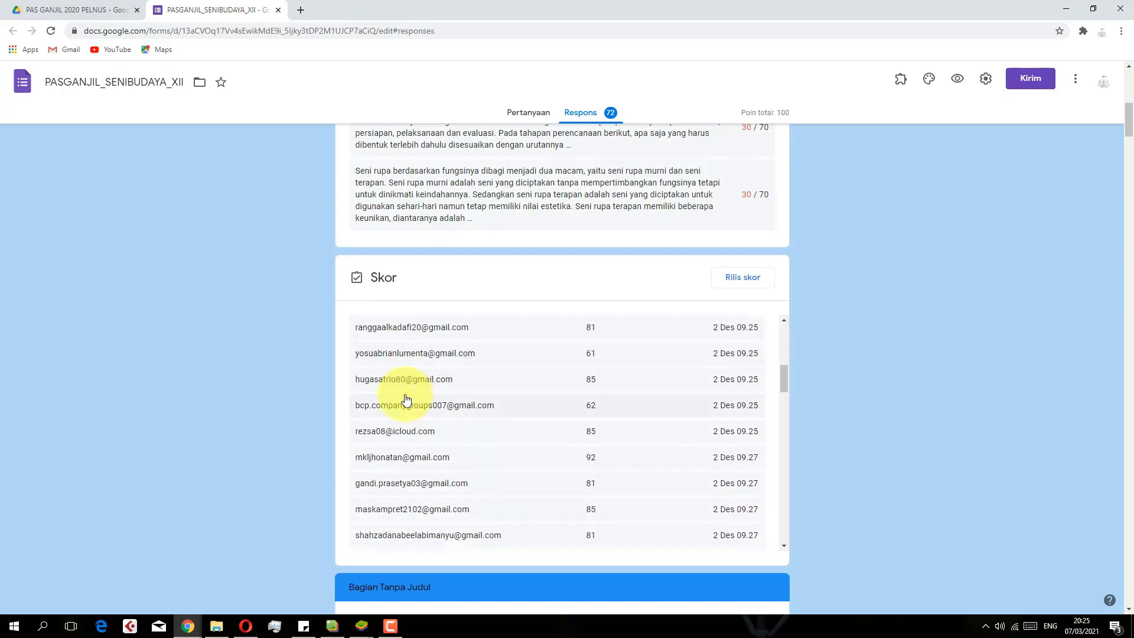
{"action": "scroll", "coordinate": [328, 401], "scroll_direction": "down", "scroll_amount": 3}
{"action": "scroll", "coordinate": [328, 399], "scroll_direction": "down", "scroll_amount": 3}
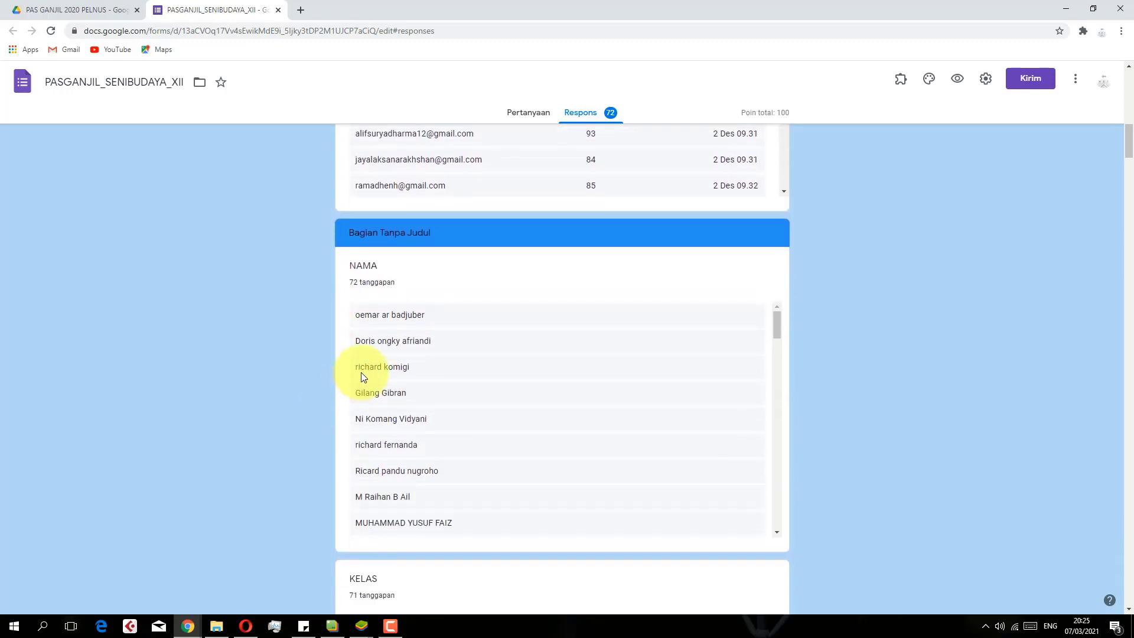
{"action": "scroll", "coordinate": [385, 290], "scroll_direction": "up", "scroll_amount": 4}
{"action": "scroll", "coordinate": [412, 213], "scroll_direction": "up", "scroll_amount": 2}
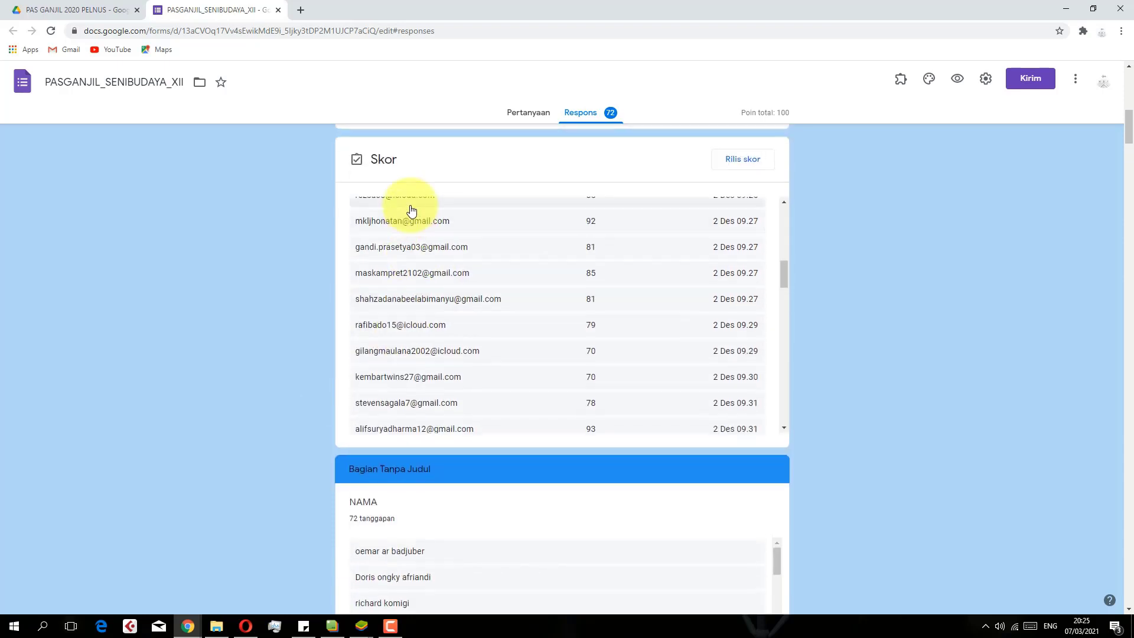
{"action": "scroll", "coordinate": [411, 207], "scroll_direction": "up", "scroll_amount": 5}
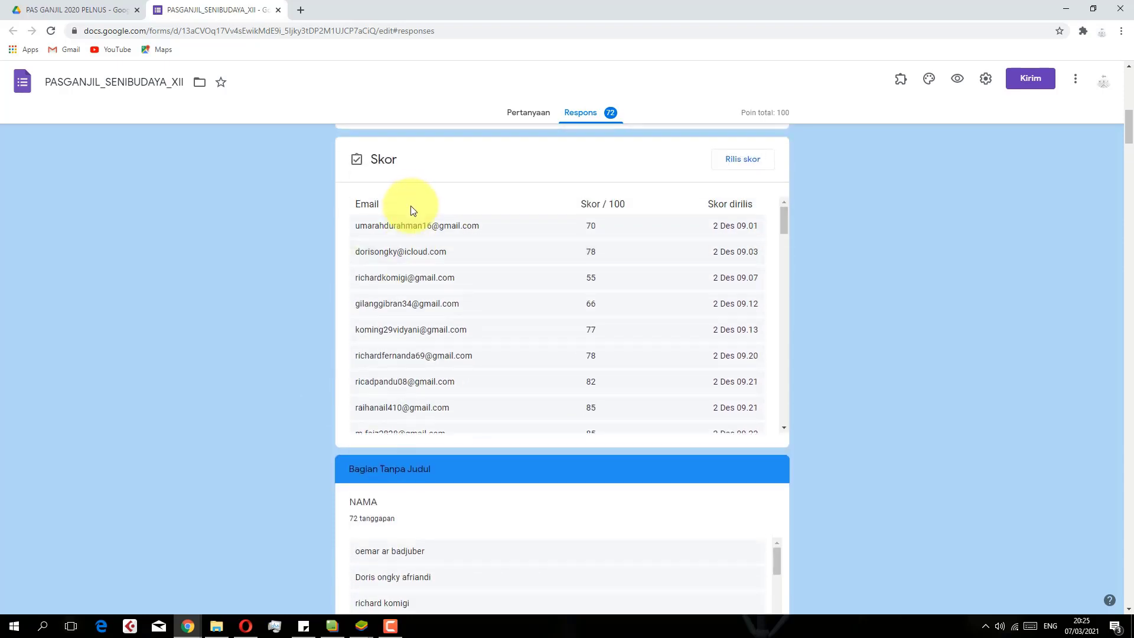
{"action": "scroll", "coordinate": [354, 206], "scroll_direction": "down", "scroll_amount": 7}
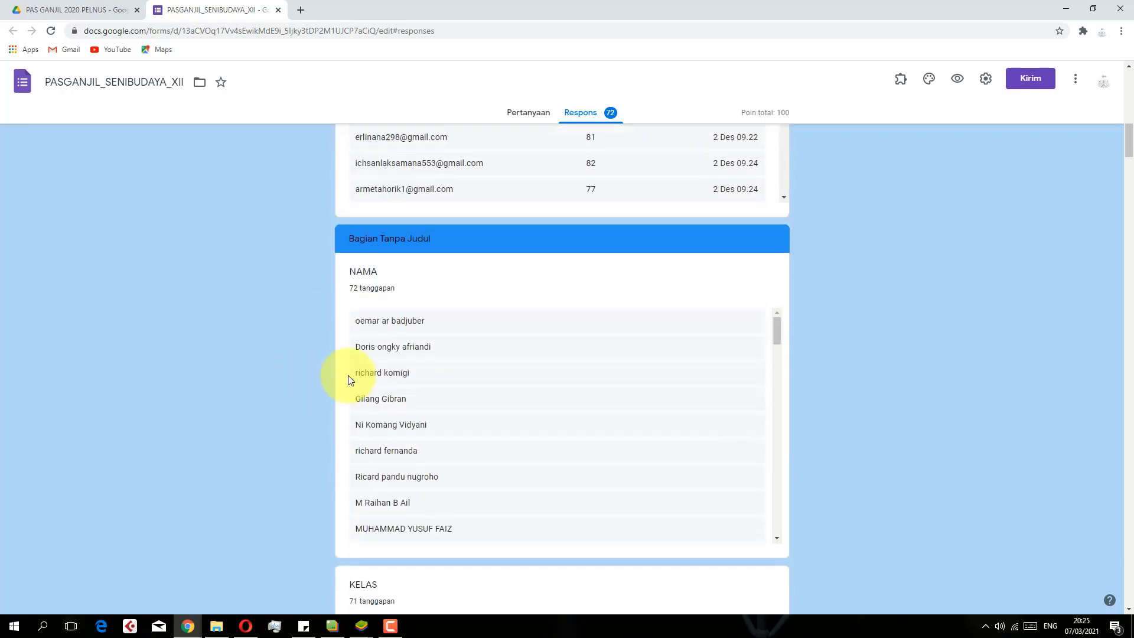
{"action": "scroll", "coordinate": [403, 309], "scroll_direction": "down", "scroll_amount": 2}
{"action": "scroll", "coordinate": [292, 342], "scroll_direction": "down", "scroll_amount": 5}
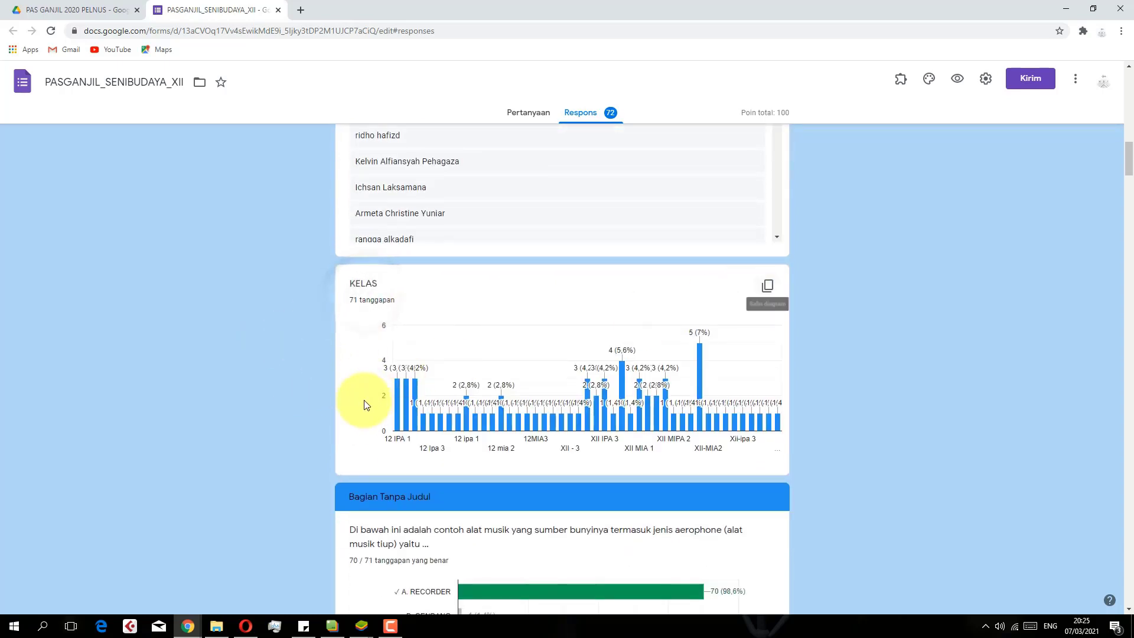
{"action": "scroll", "coordinate": [361, 402], "scroll_direction": "down", "scroll_amount": 4}
{"action": "scroll", "coordinate": [362, 406], "scroll_direction": "down", "scroll_amount": 6}
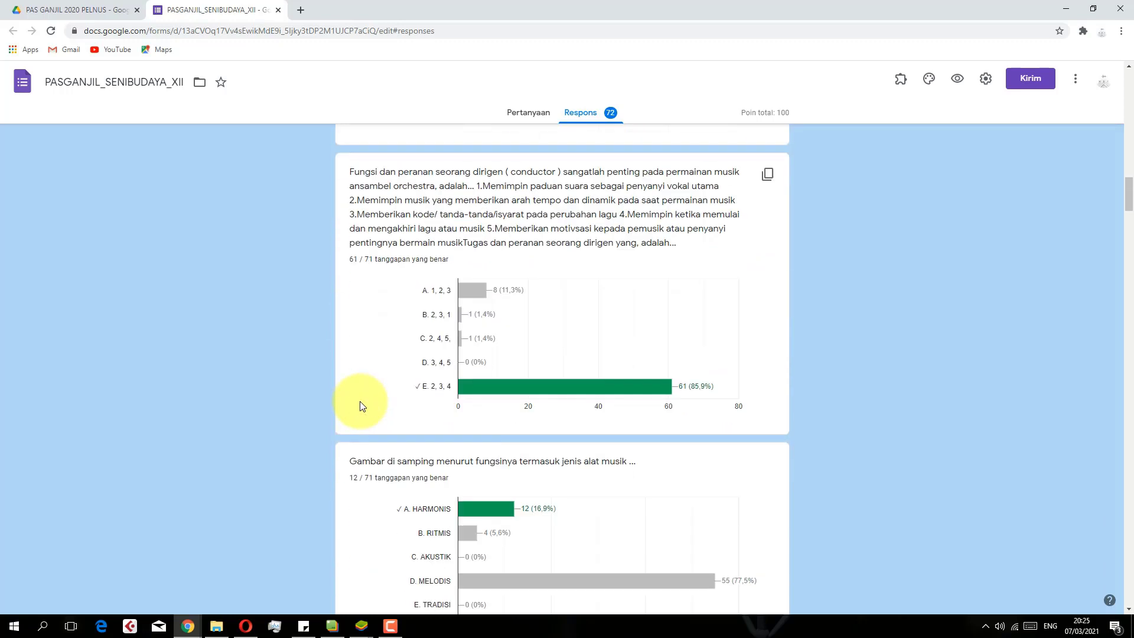
{"action": "scroll", "coordinate": [361, 402], "scroll_direction": "up", "scroll_amount": 20}
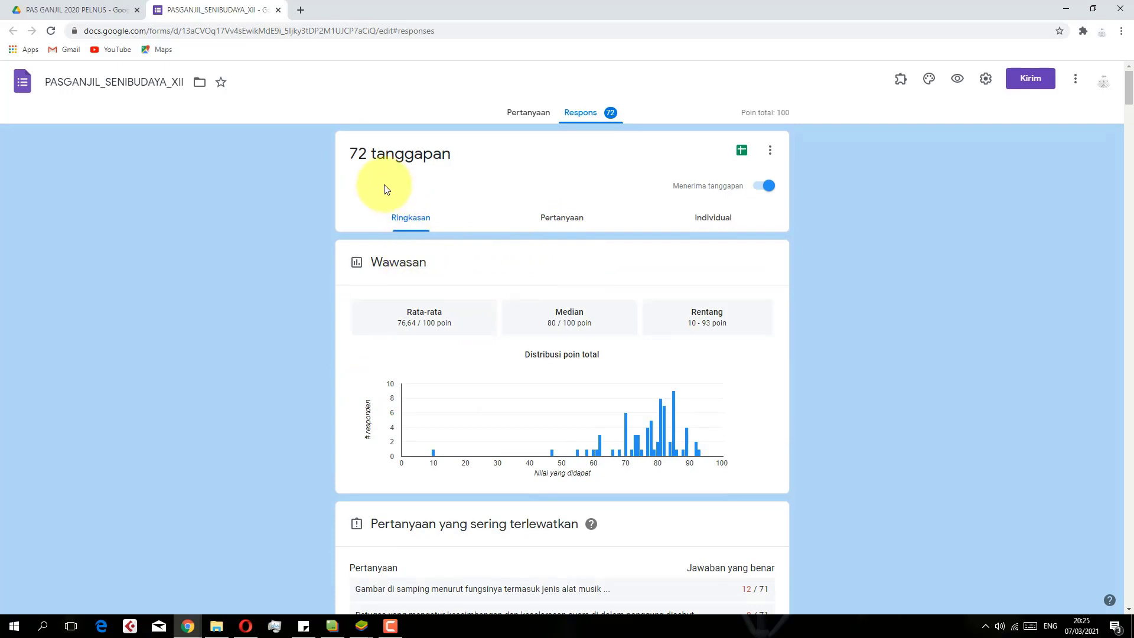
Open the linked (Responses) spreadsheet and inspect the KELAS entries in cells E22 and E23
{"action": "left_click", "coordinate": [743, 151]}
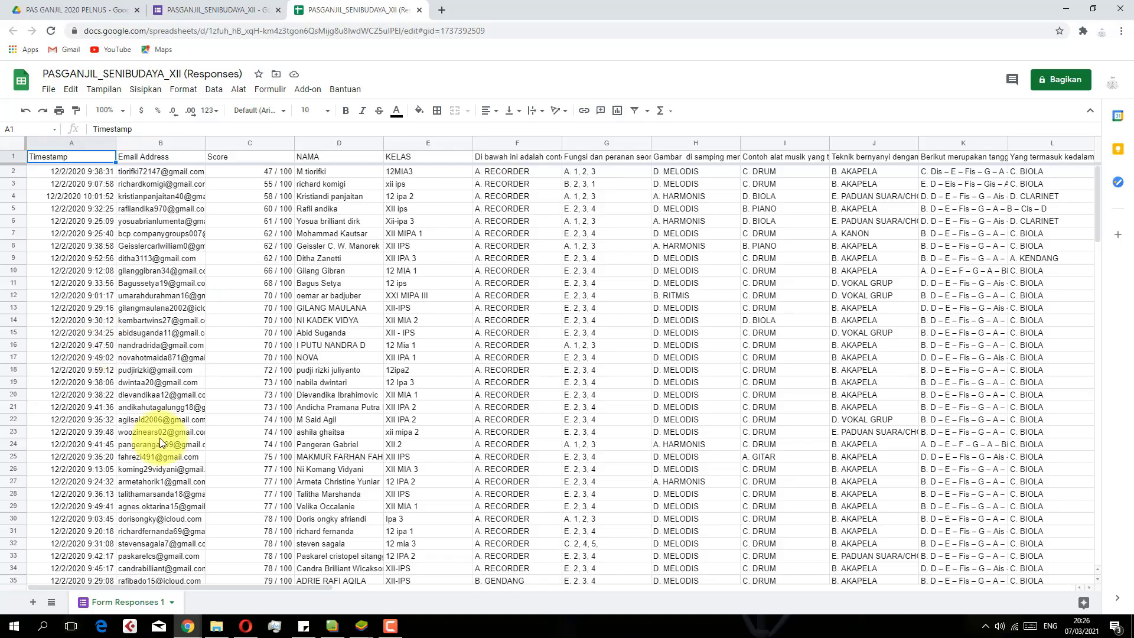
{"action": "left_click_drag", "start_coordinate": [161, 586], "coordinate": [977, 587]}
{"action": "left_click_drag", "start_coordinate": [739, 587], "coordinate": [3, 590]}
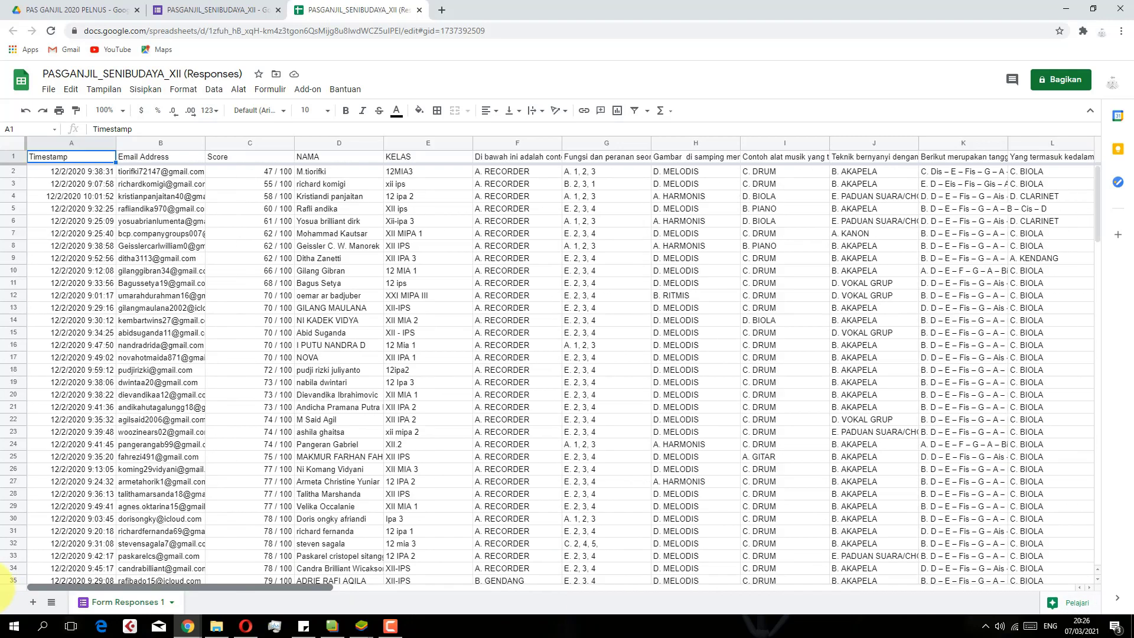
{"action": "scroll", "coordinate": [95, 414], "scroll_direction": "down", "scroll_amount": 7}
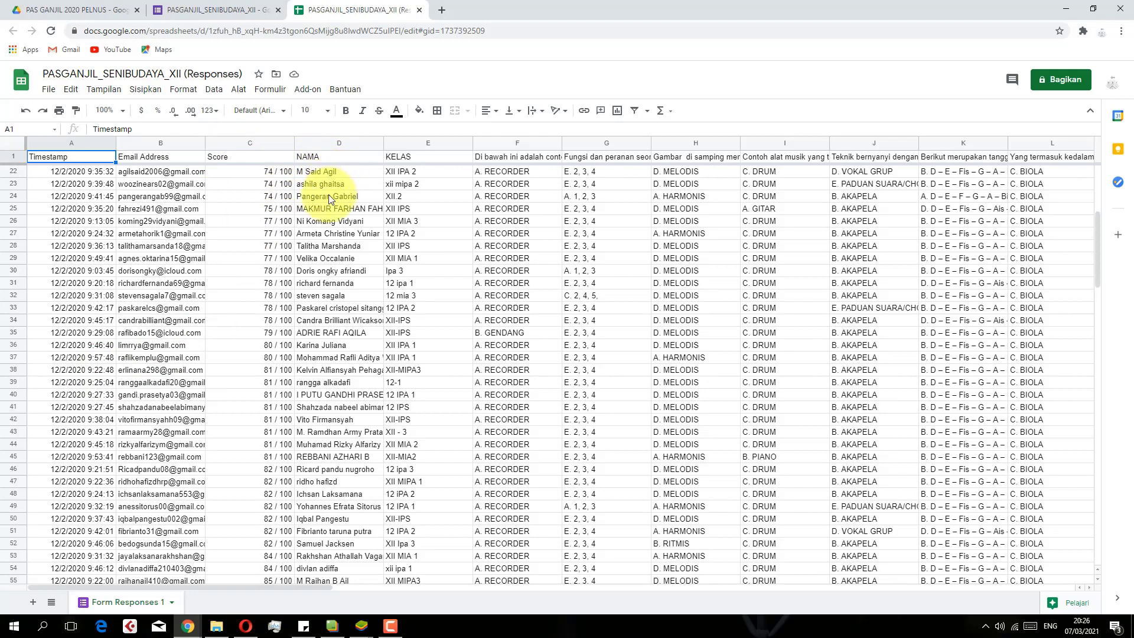
{"action": "left_click", "coordinate": [430, 157]}
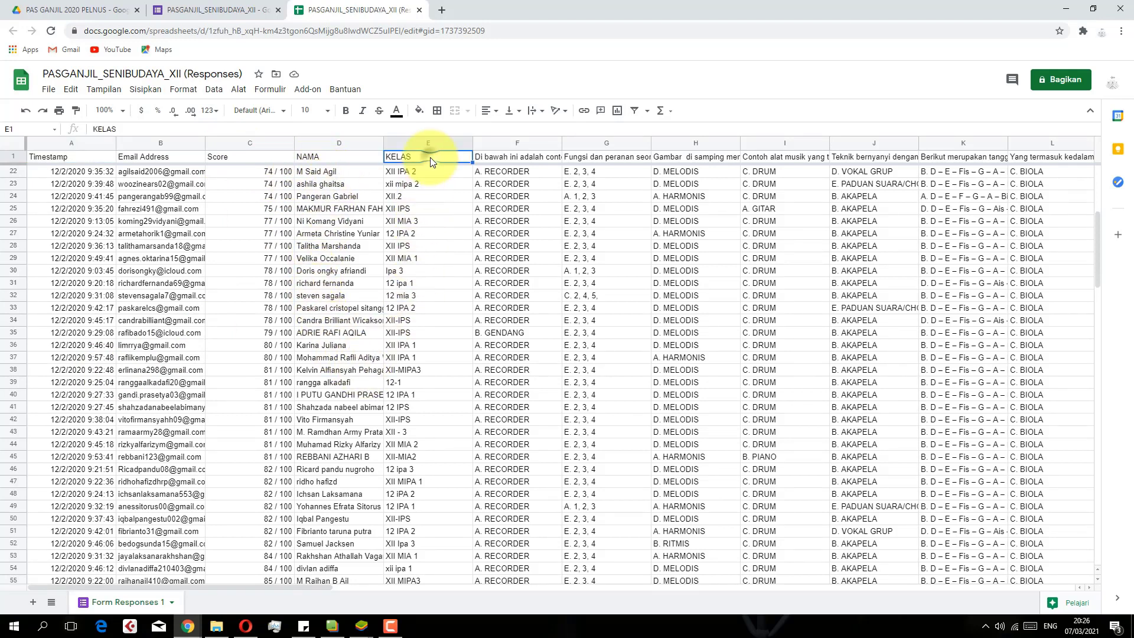
{"action": "left_click", "coordinate": [448, 172]}
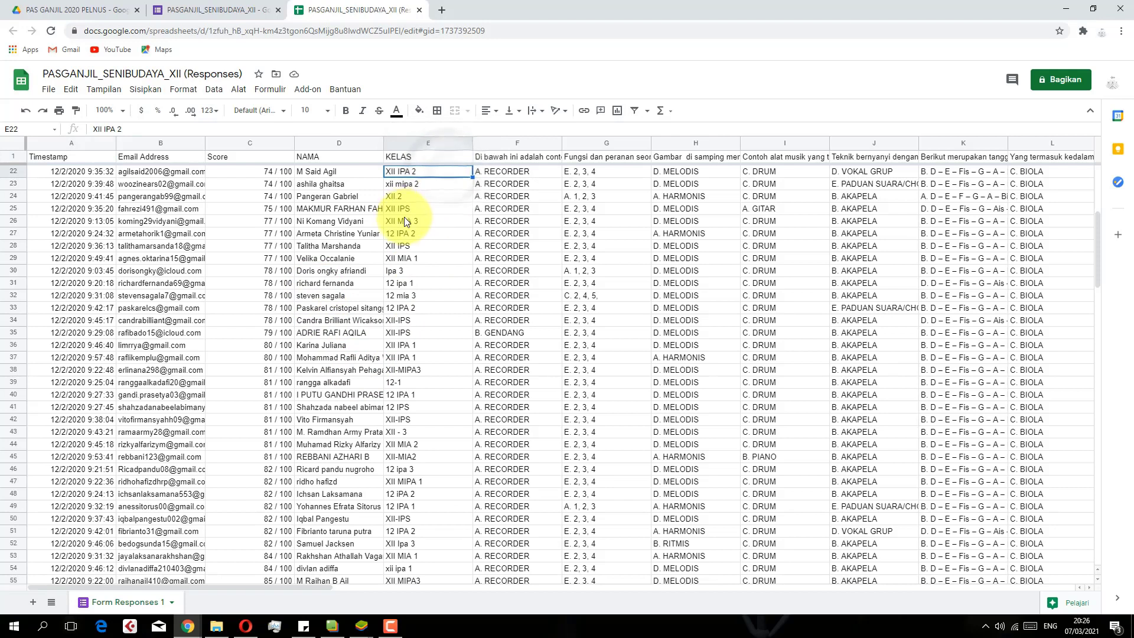
{"action": "left_click", "coordinate": [416, 187]}
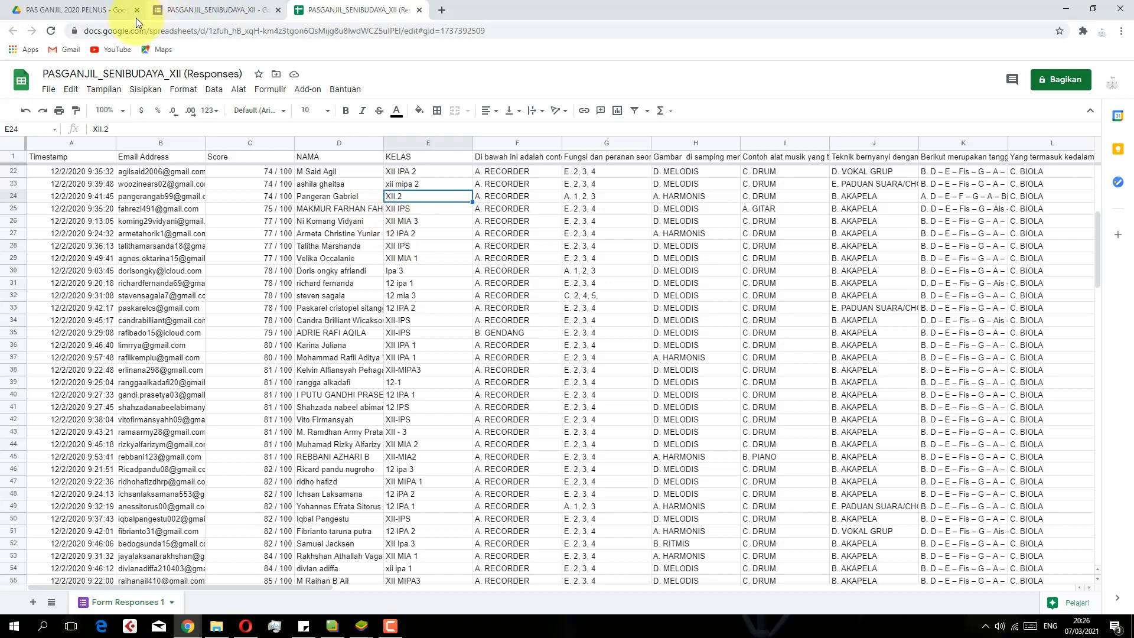
Return to the PASGANJIL_SENIBUDAYA_XII form and show its Pertanyaan view, starting at section 1 of 3
{"action": "left_click", "coordinate": [56, 10]}
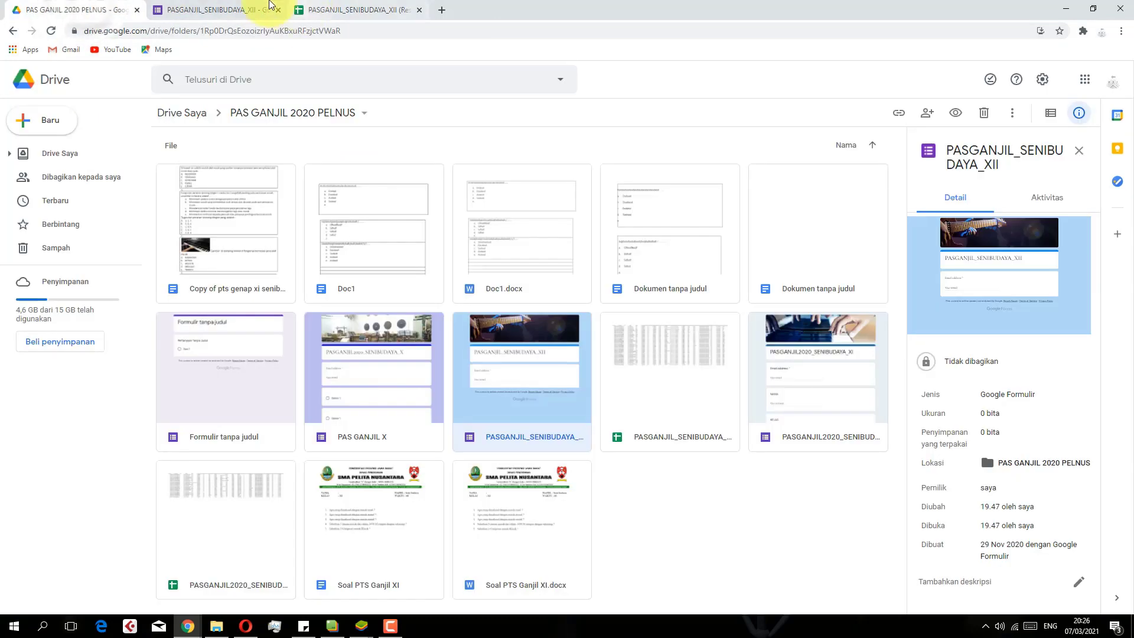
{"action": "left_click", "coordinate": [262, 10]}
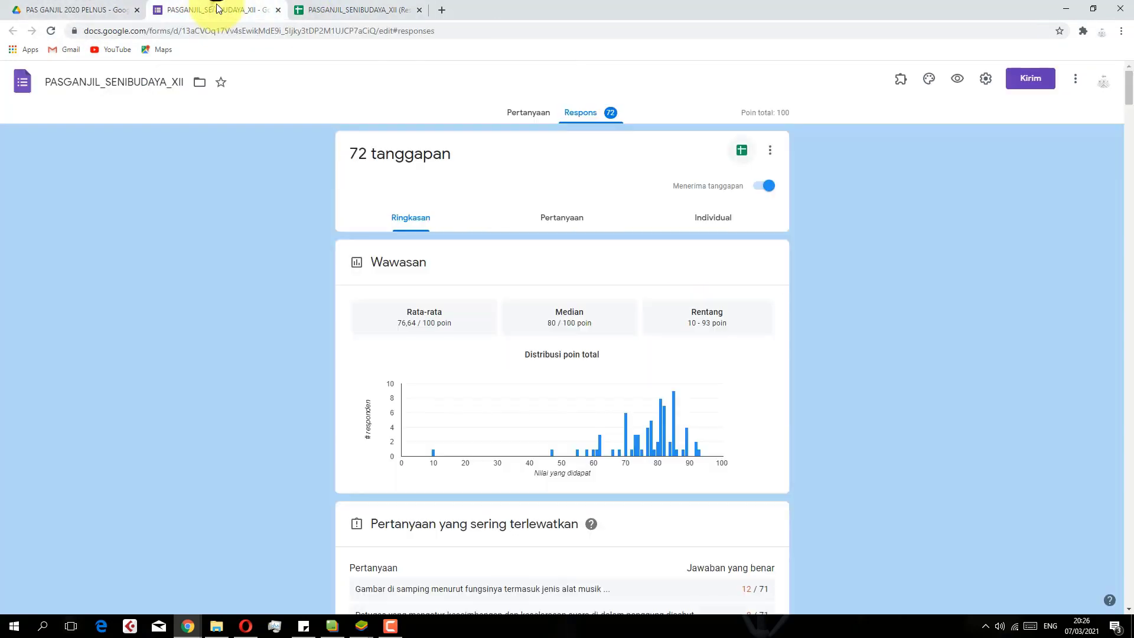
{"action": "left_click", "coordinate": [527, 112]}
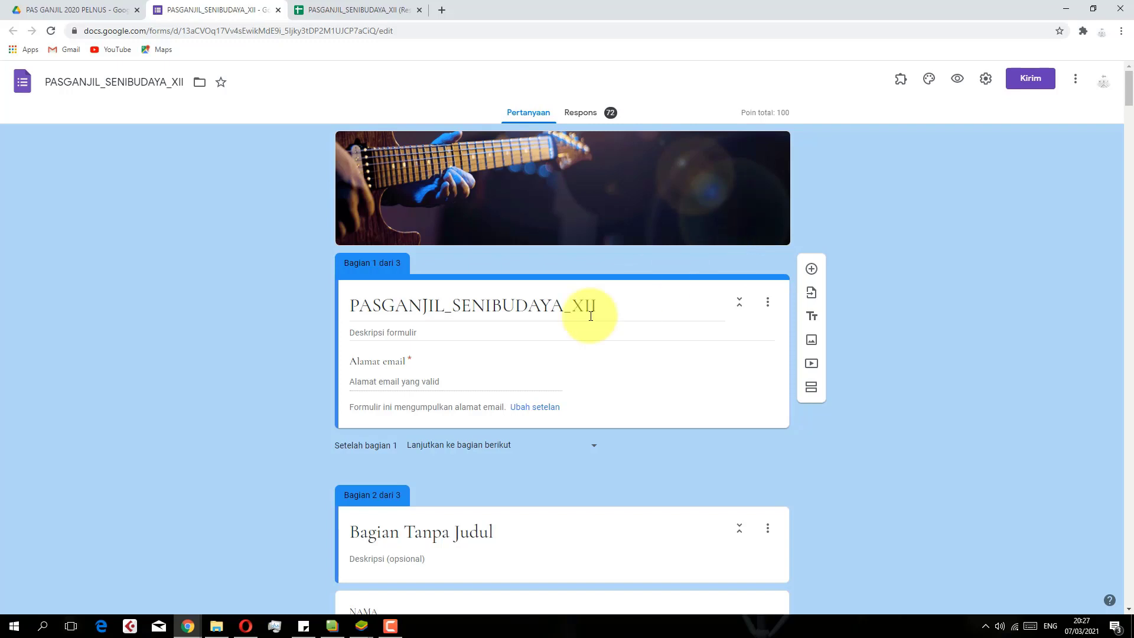
{"action": "left_click", "coordinate": [394, 631]}
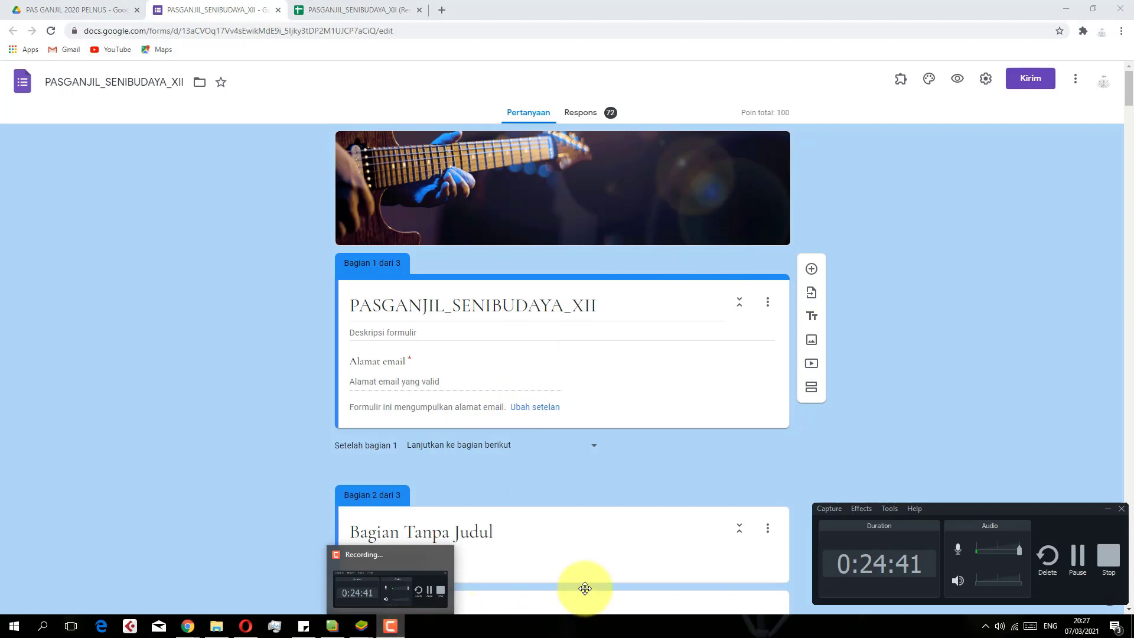